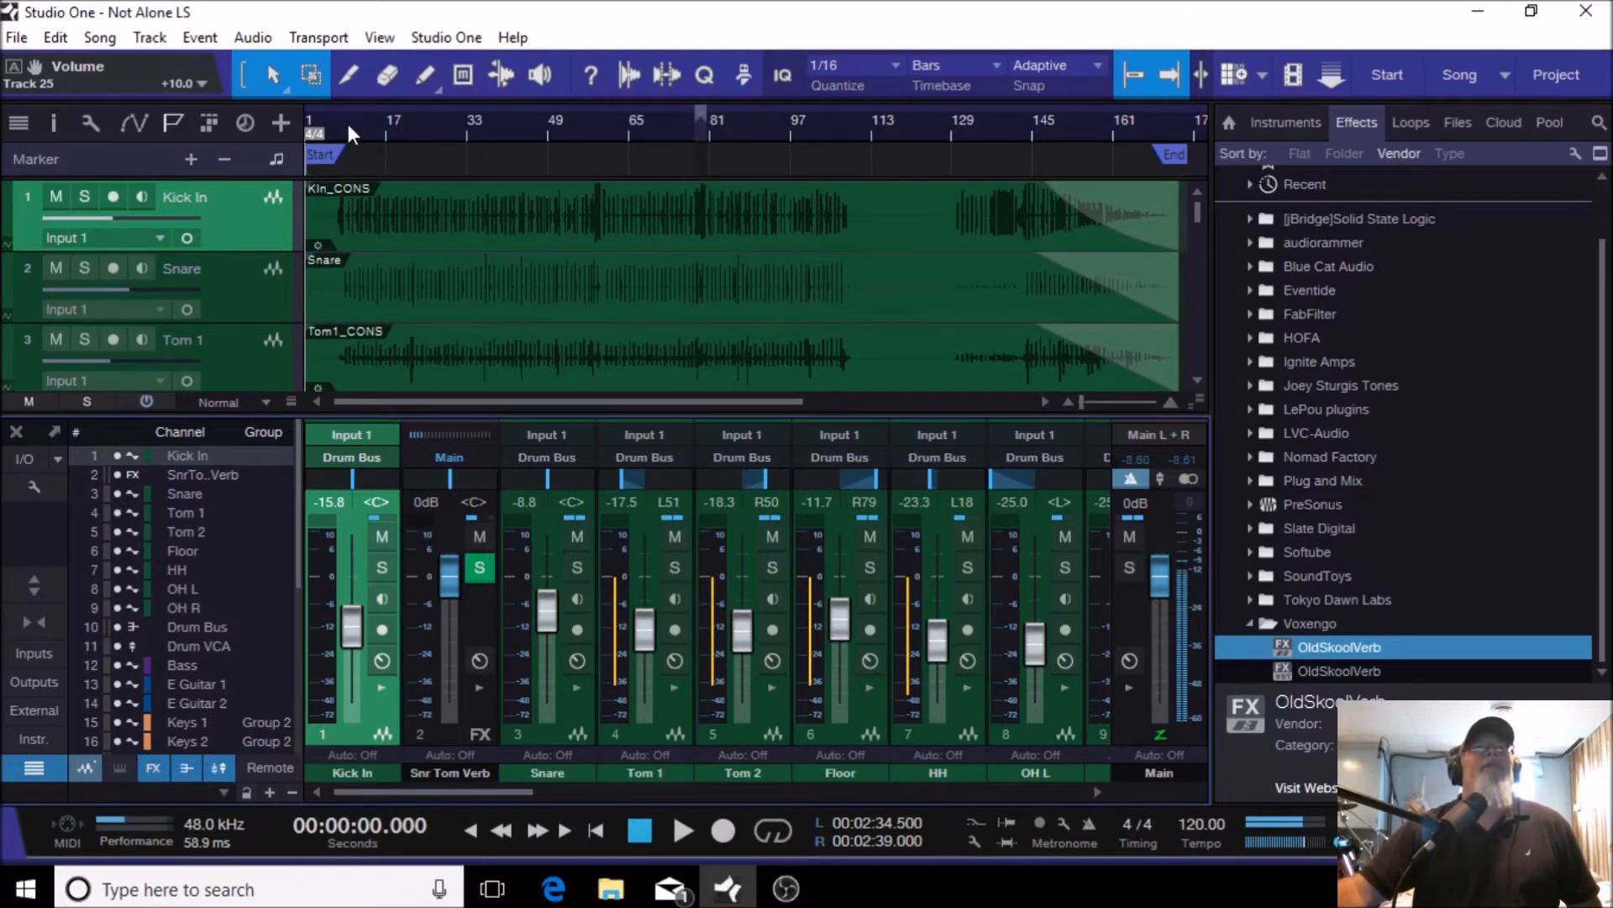
Step: Play the song and raise the Bass channel's fader to -6.7 dB during playback, stopping it at the end
click(685, 833)
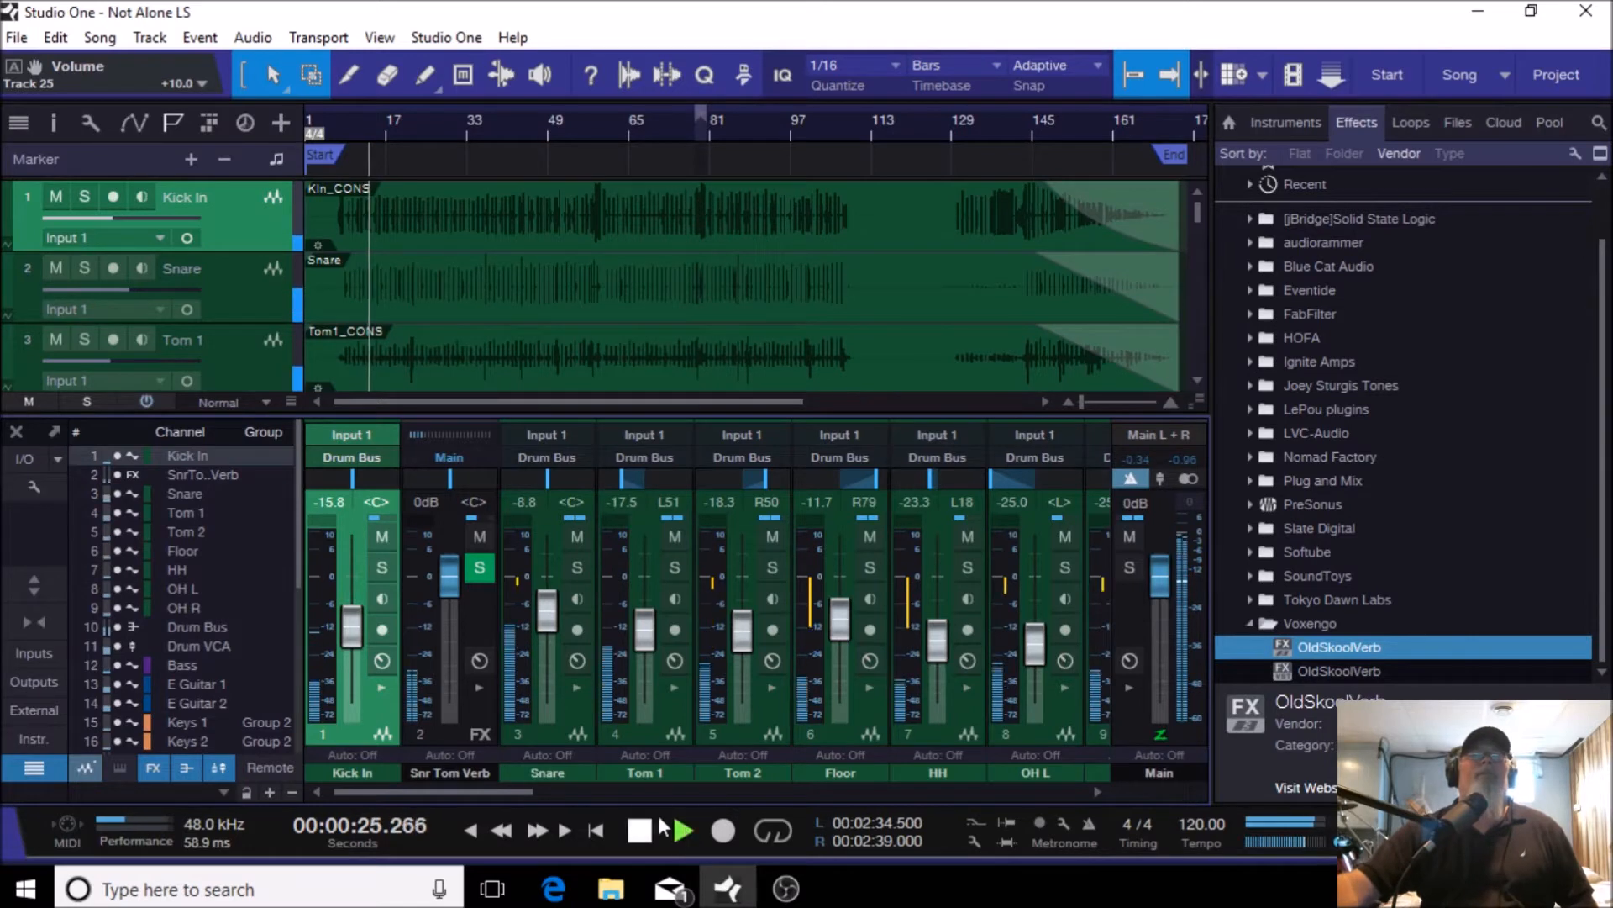
drag(495, 794, 636, 775)
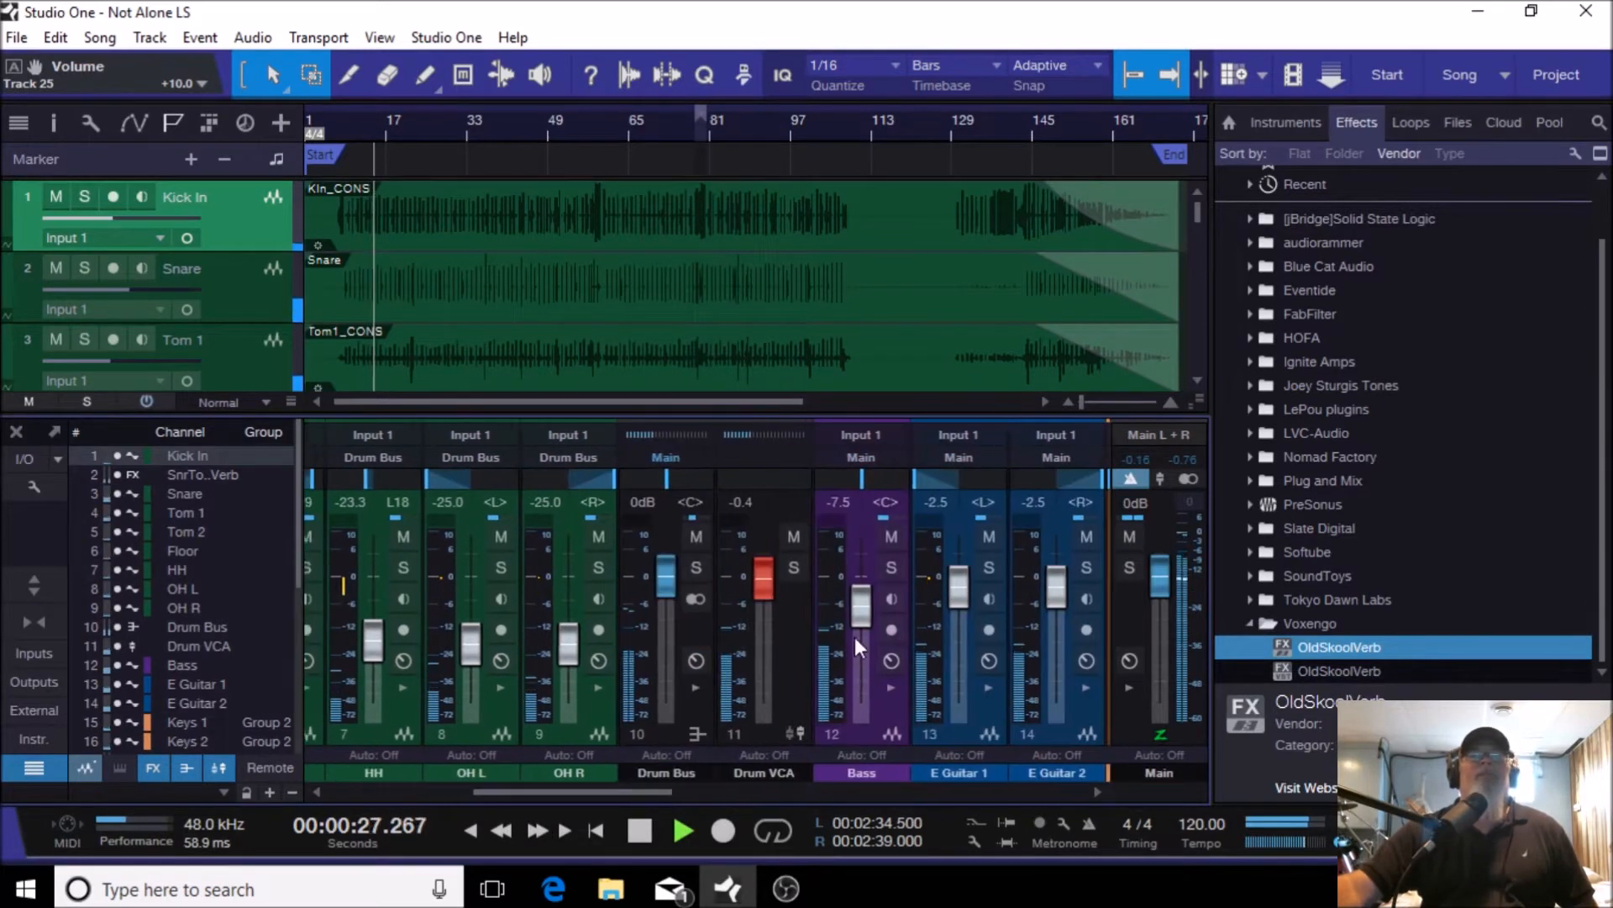
drag(863, 600, 864, 596)
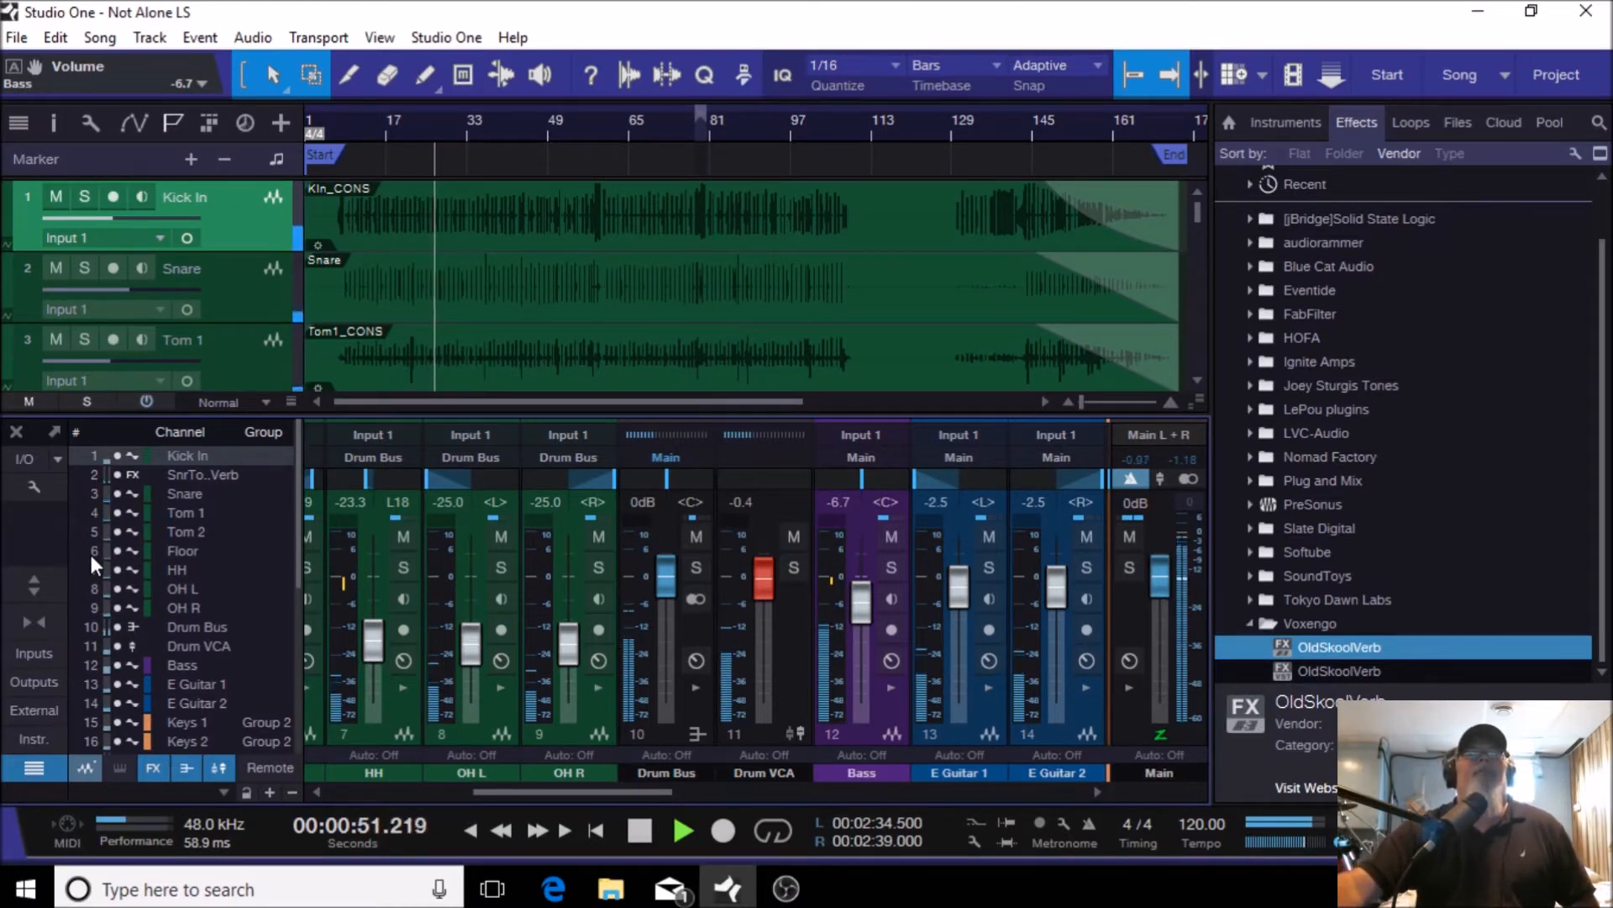
click(636, 841)
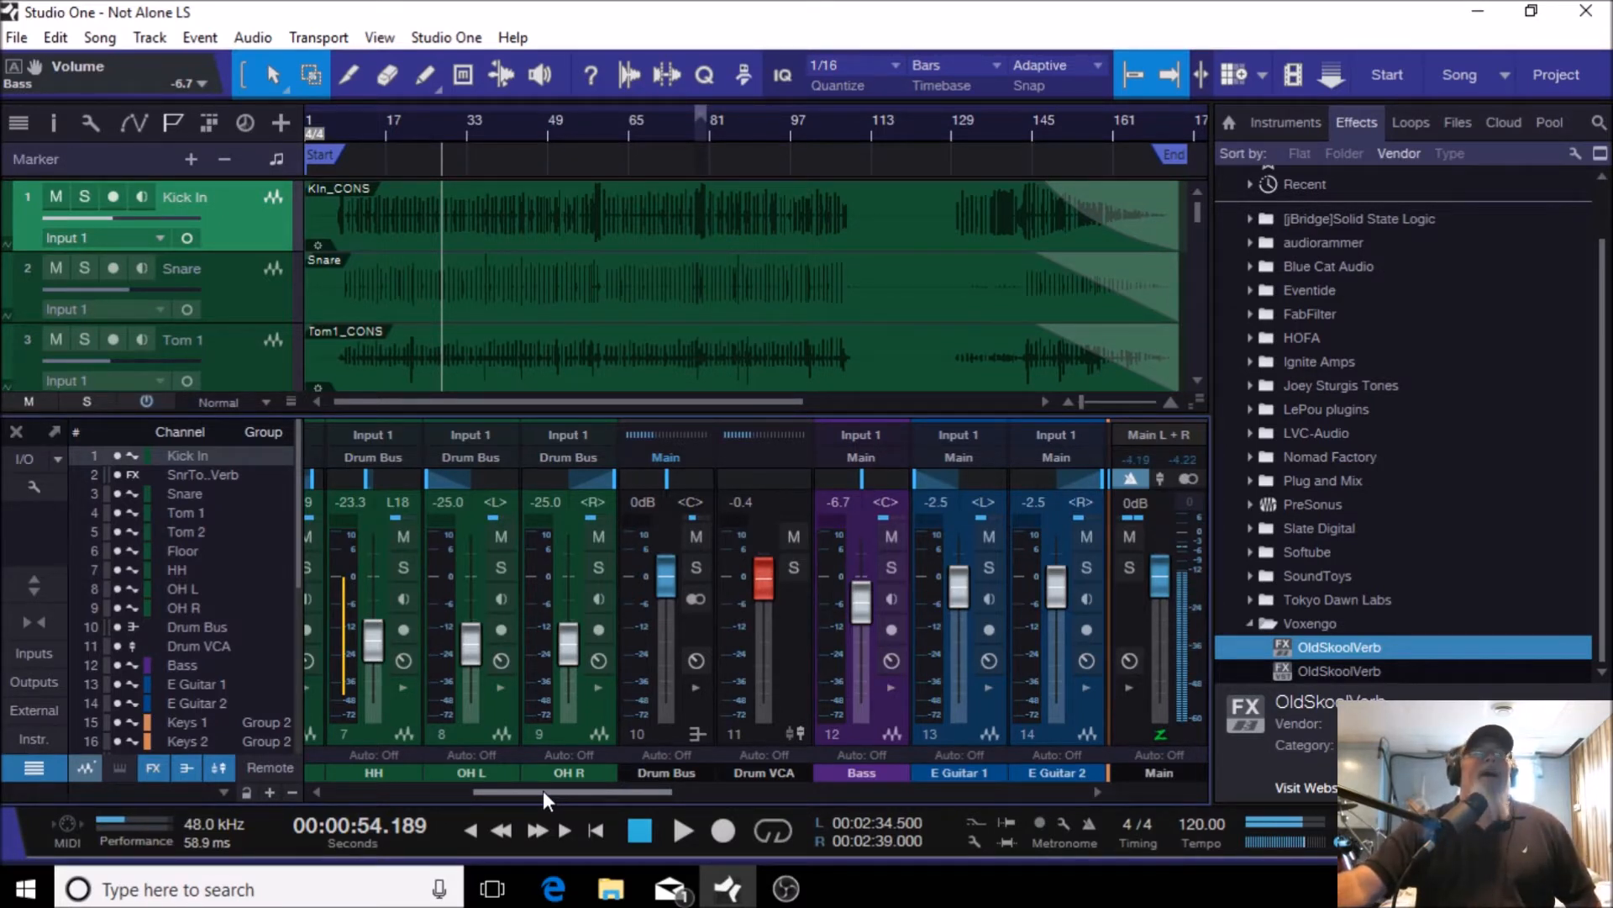
Step: Try soloing the drums through the Drum VCA and the Drum Bus, and clear the solos again
mouse_move(543, 790)
mouse_down()
mouse_move(378, 770)
mouse_move(530, 790)
mouse_up()
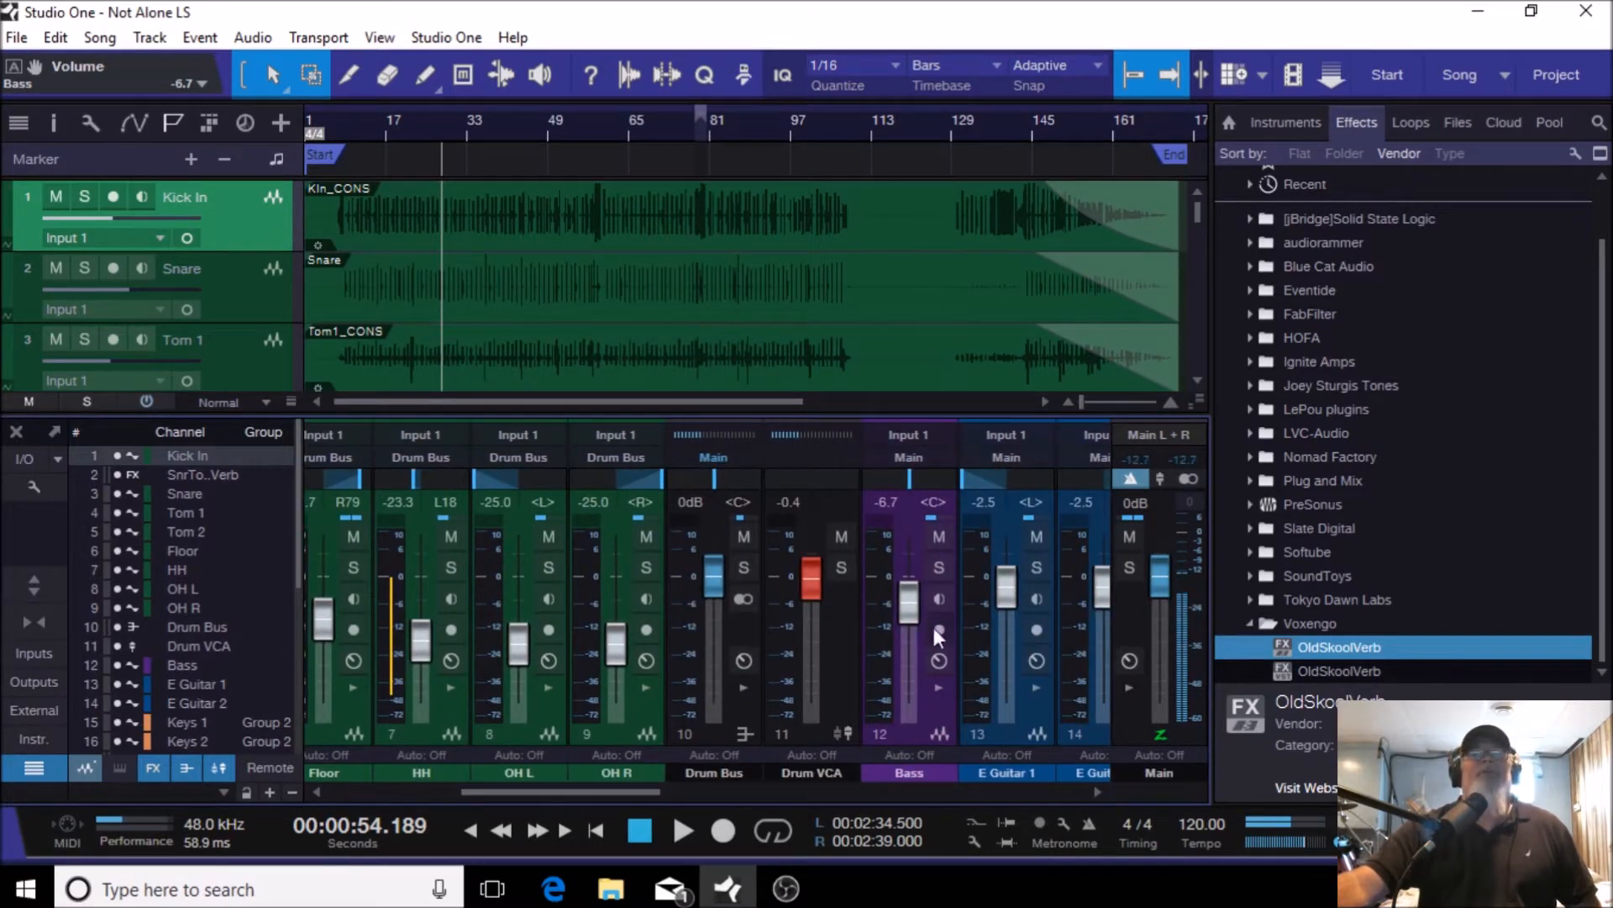
click(839, 562)
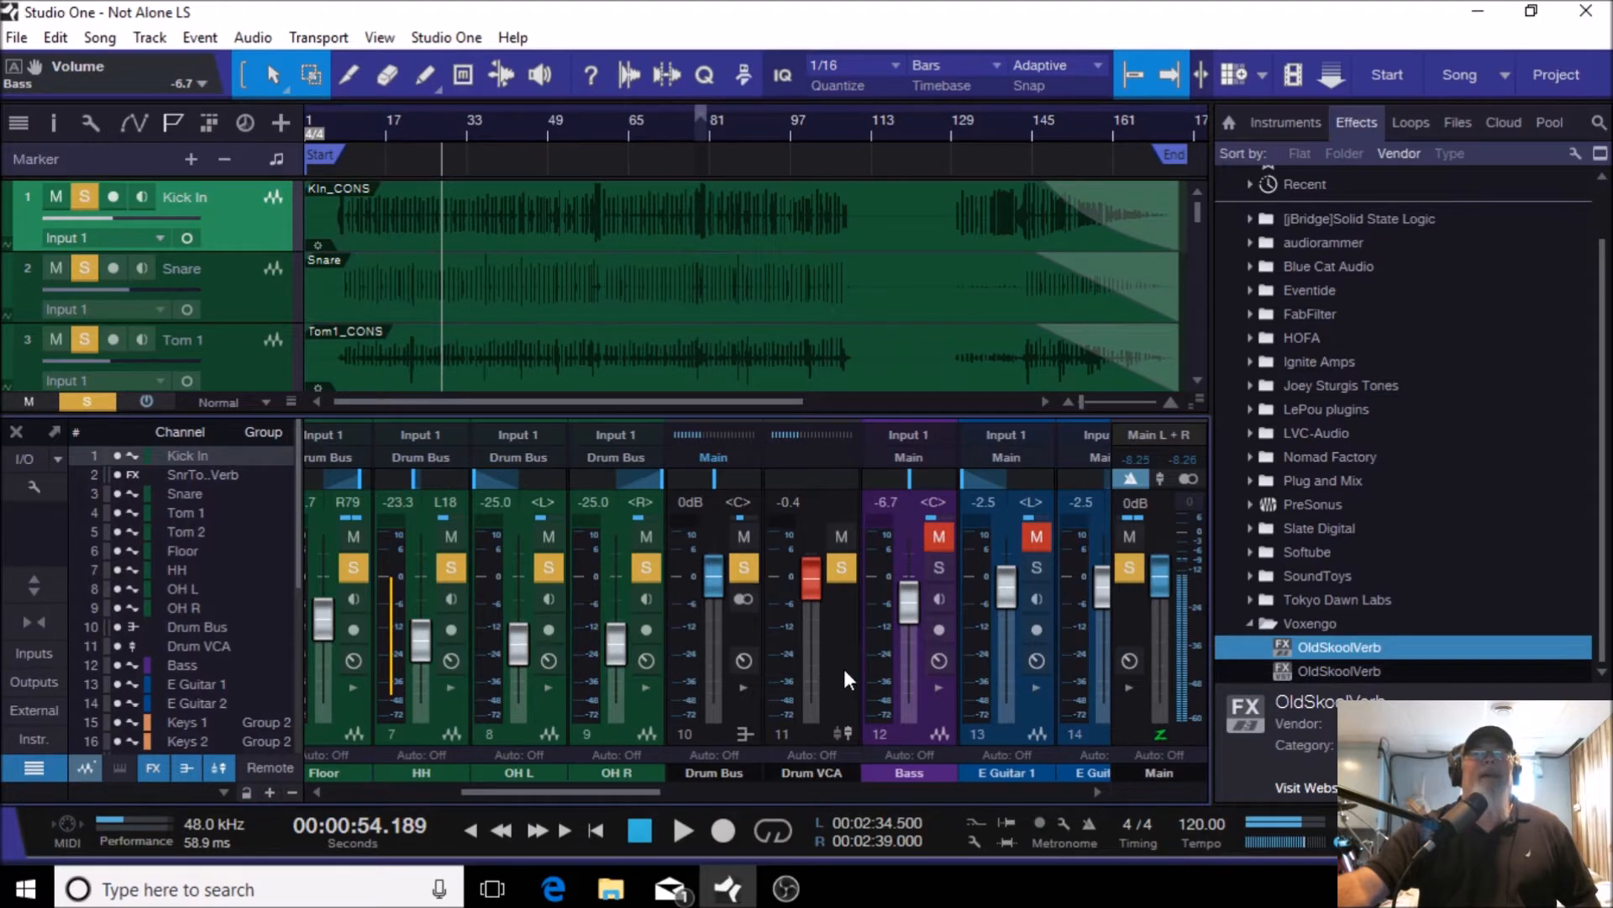
click(745, 565)
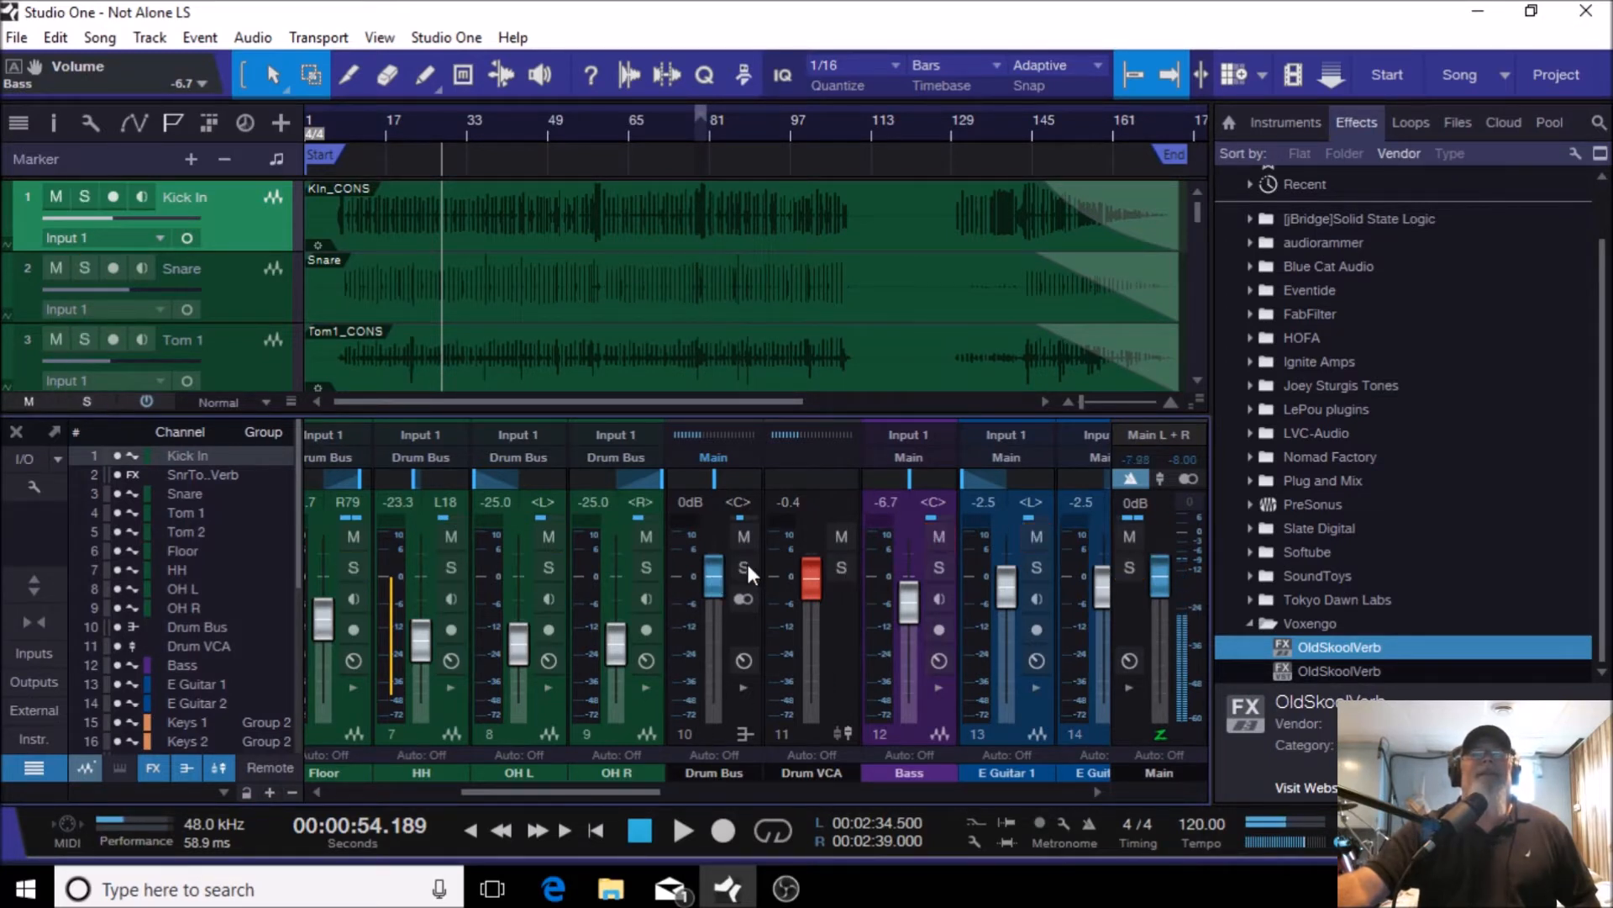
click(745, 569)
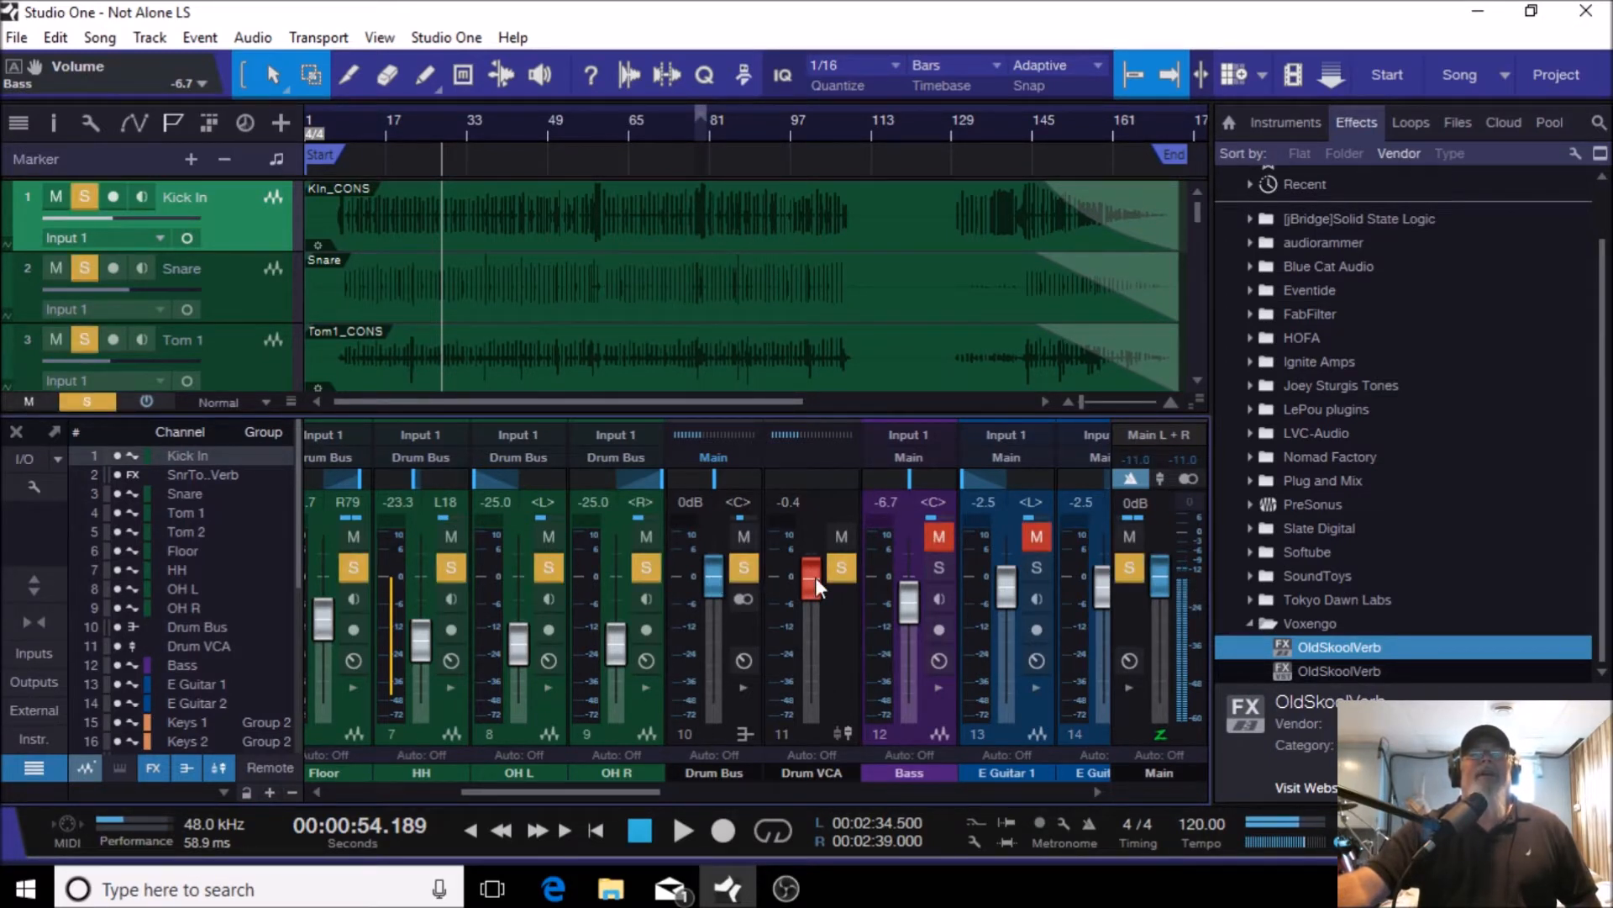
mouse_move(606, 787)
mouse_down()
mouse_move(403, 795)
mouse_move(605, 786)
mouse_up()
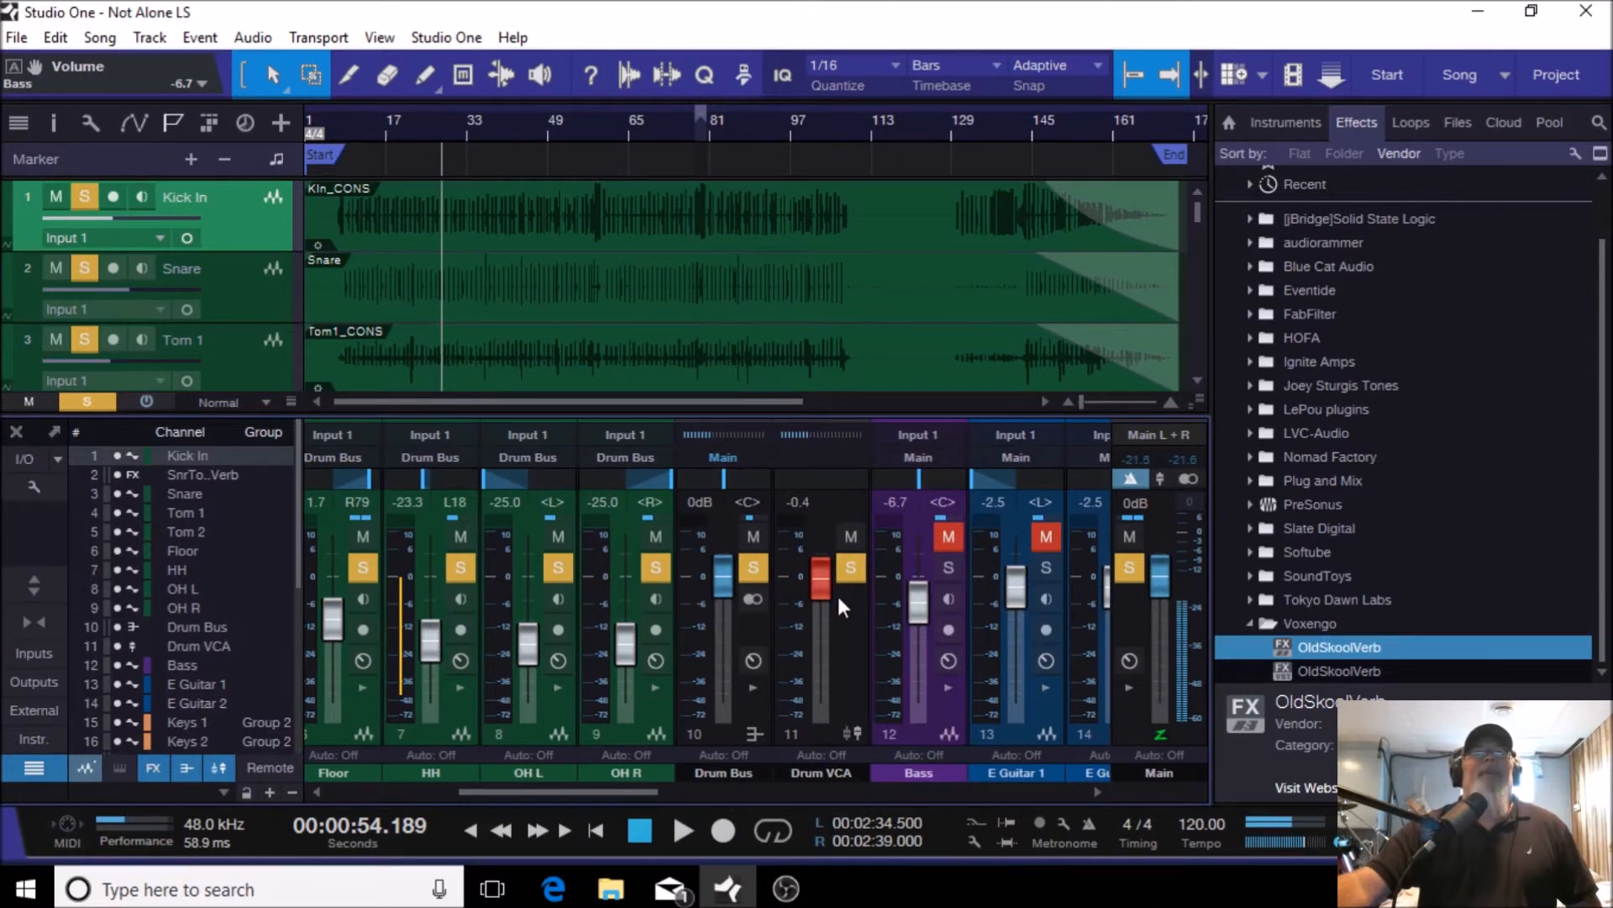
click(849, 568)
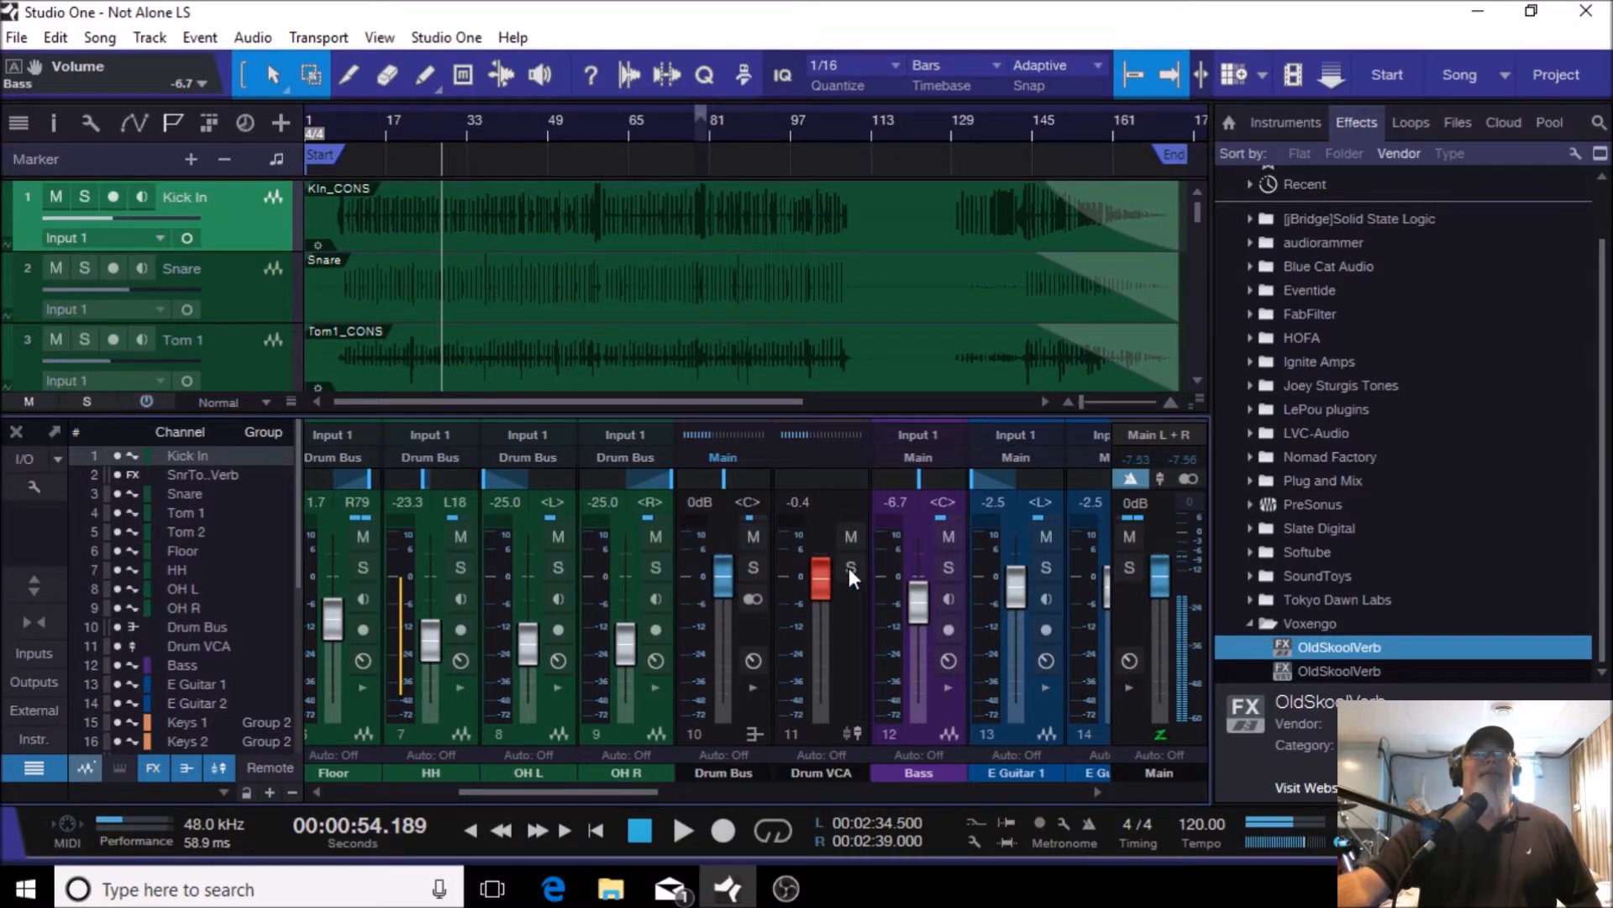
Step: Try raising the OH L fader on its own to -7.9 dB, and undo the change
click(533, 737)
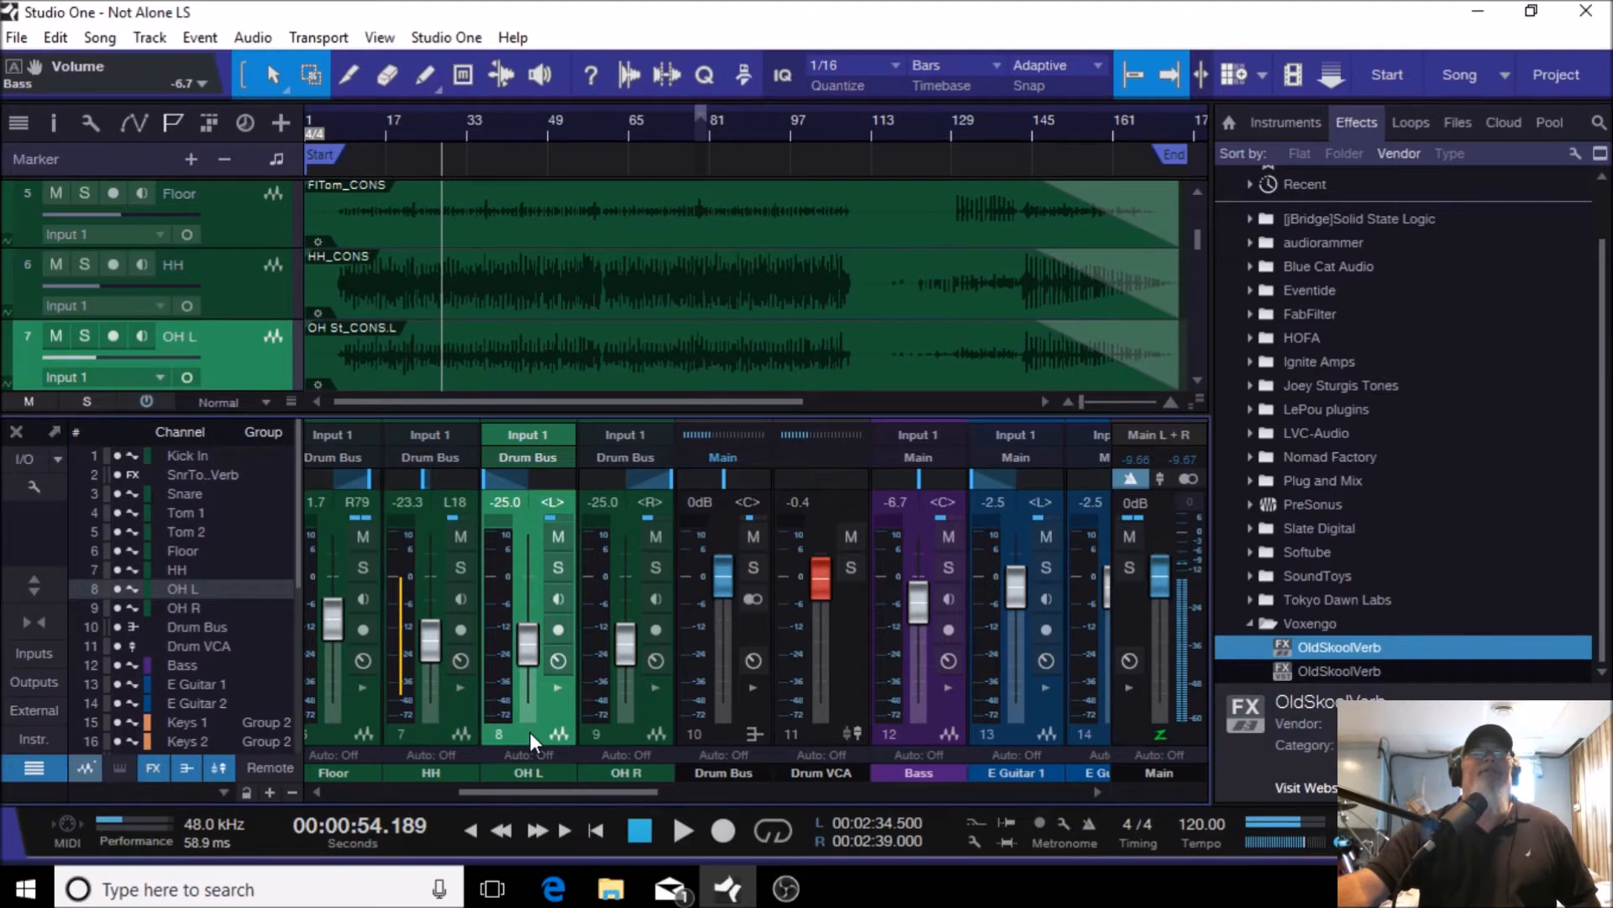
click(625, 736)
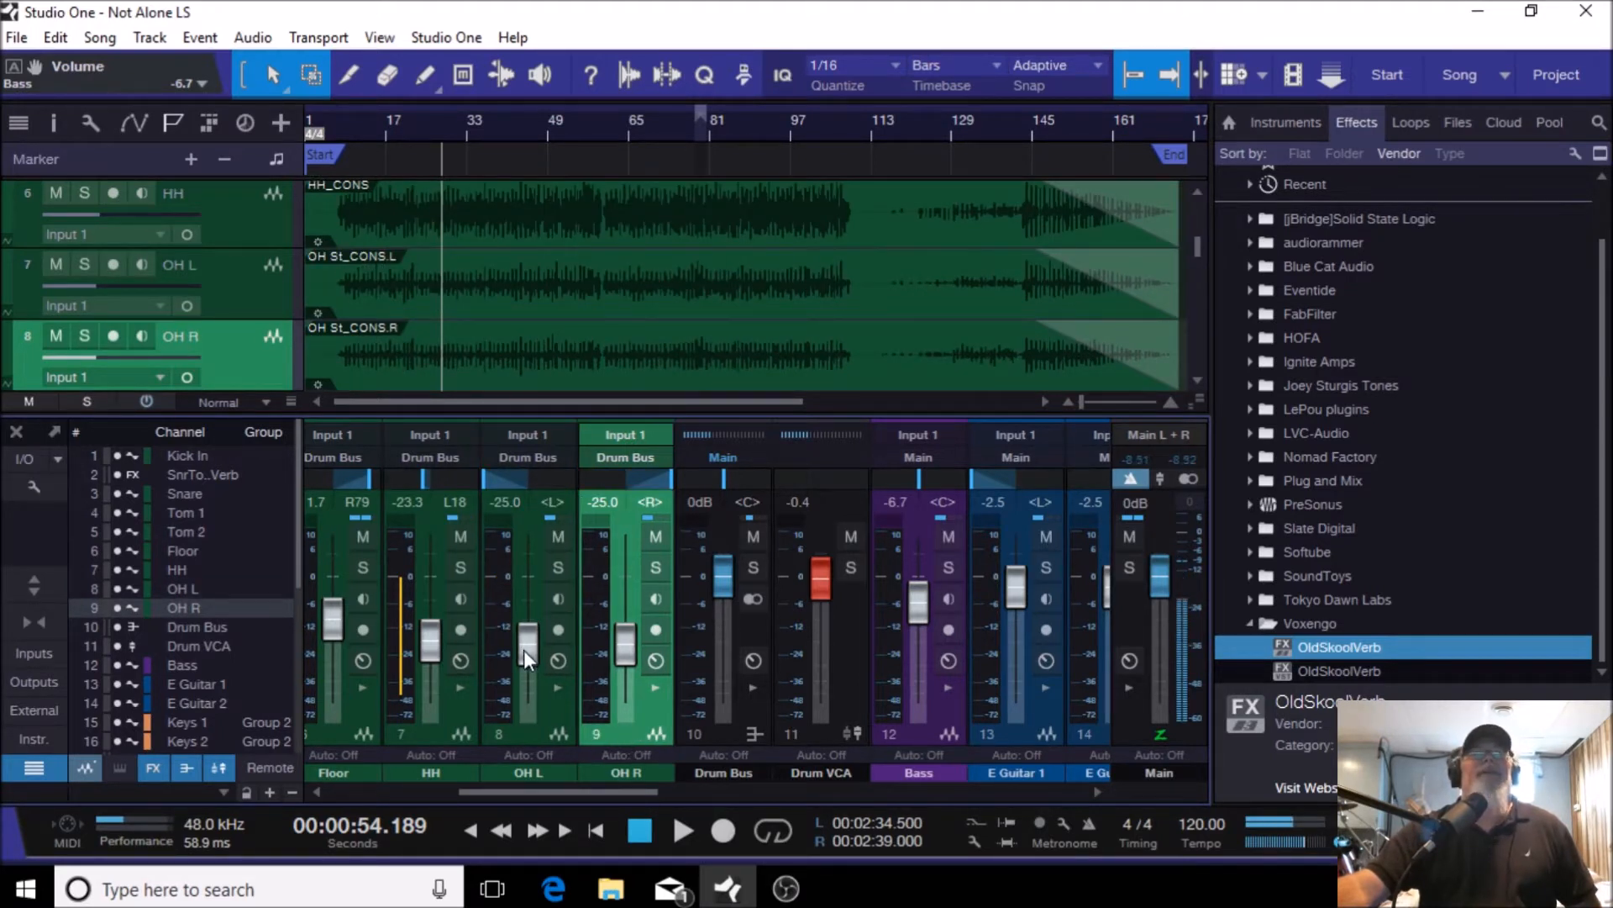
drag(524, 649, 525, 614)
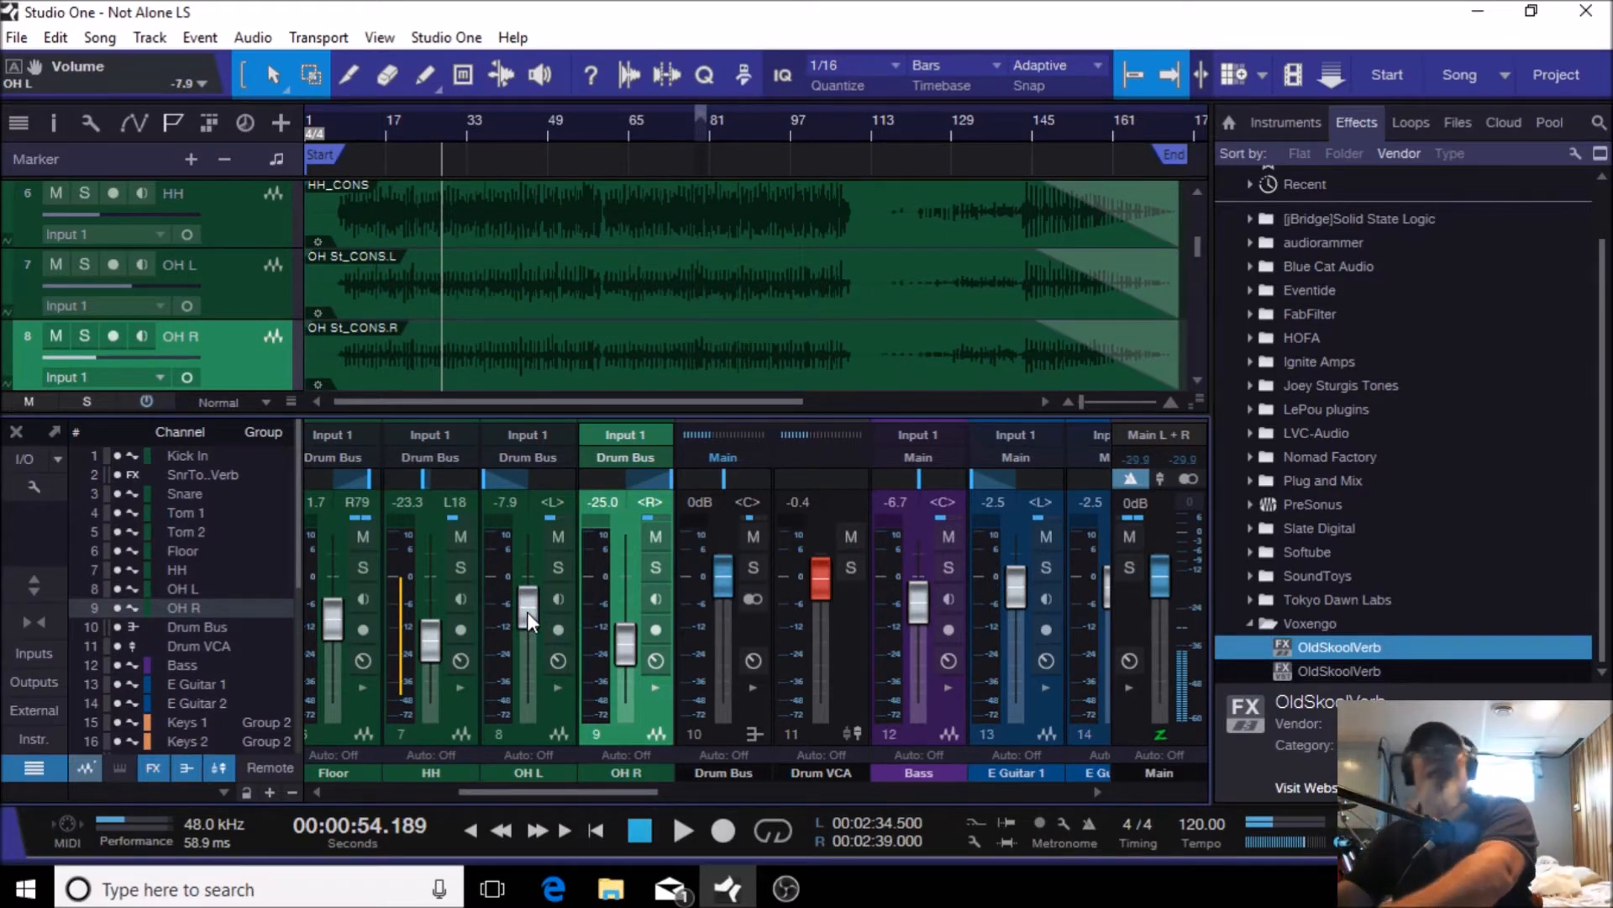
key(ctrl+z)
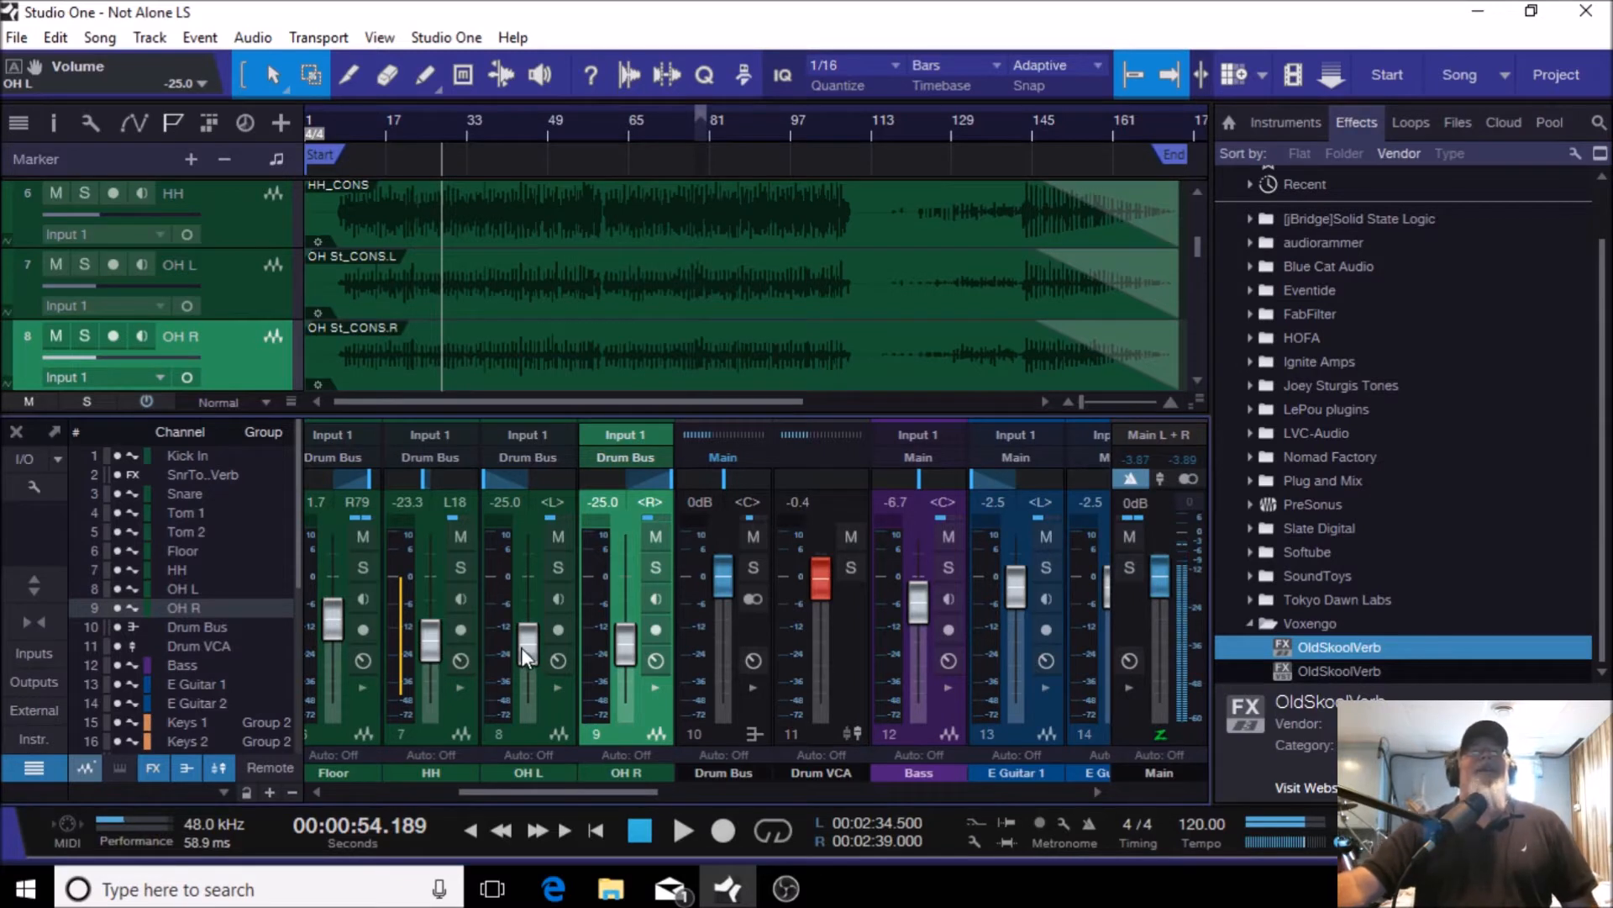
Step: Try moving the overhead faders separately, OH L to -28.6 dB and OH R to -21.9 dB, and restore both to -25.0 dB
drag(522, 652, 515, 668)
drag(608, 645, 622, 637)
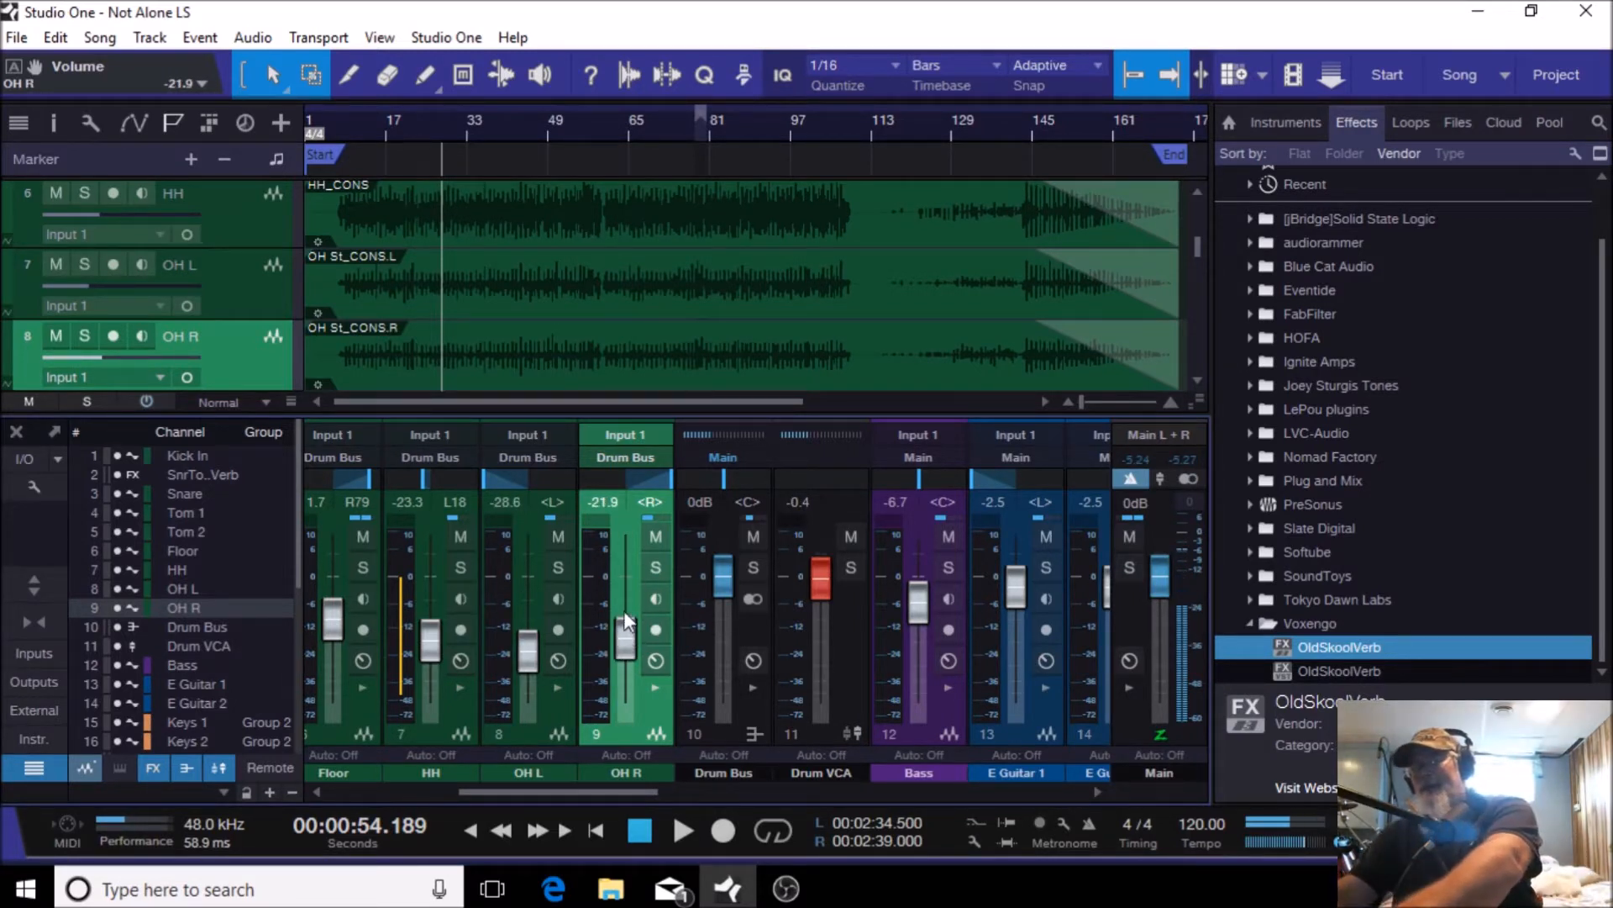
drag(620, 637, 619, 642)
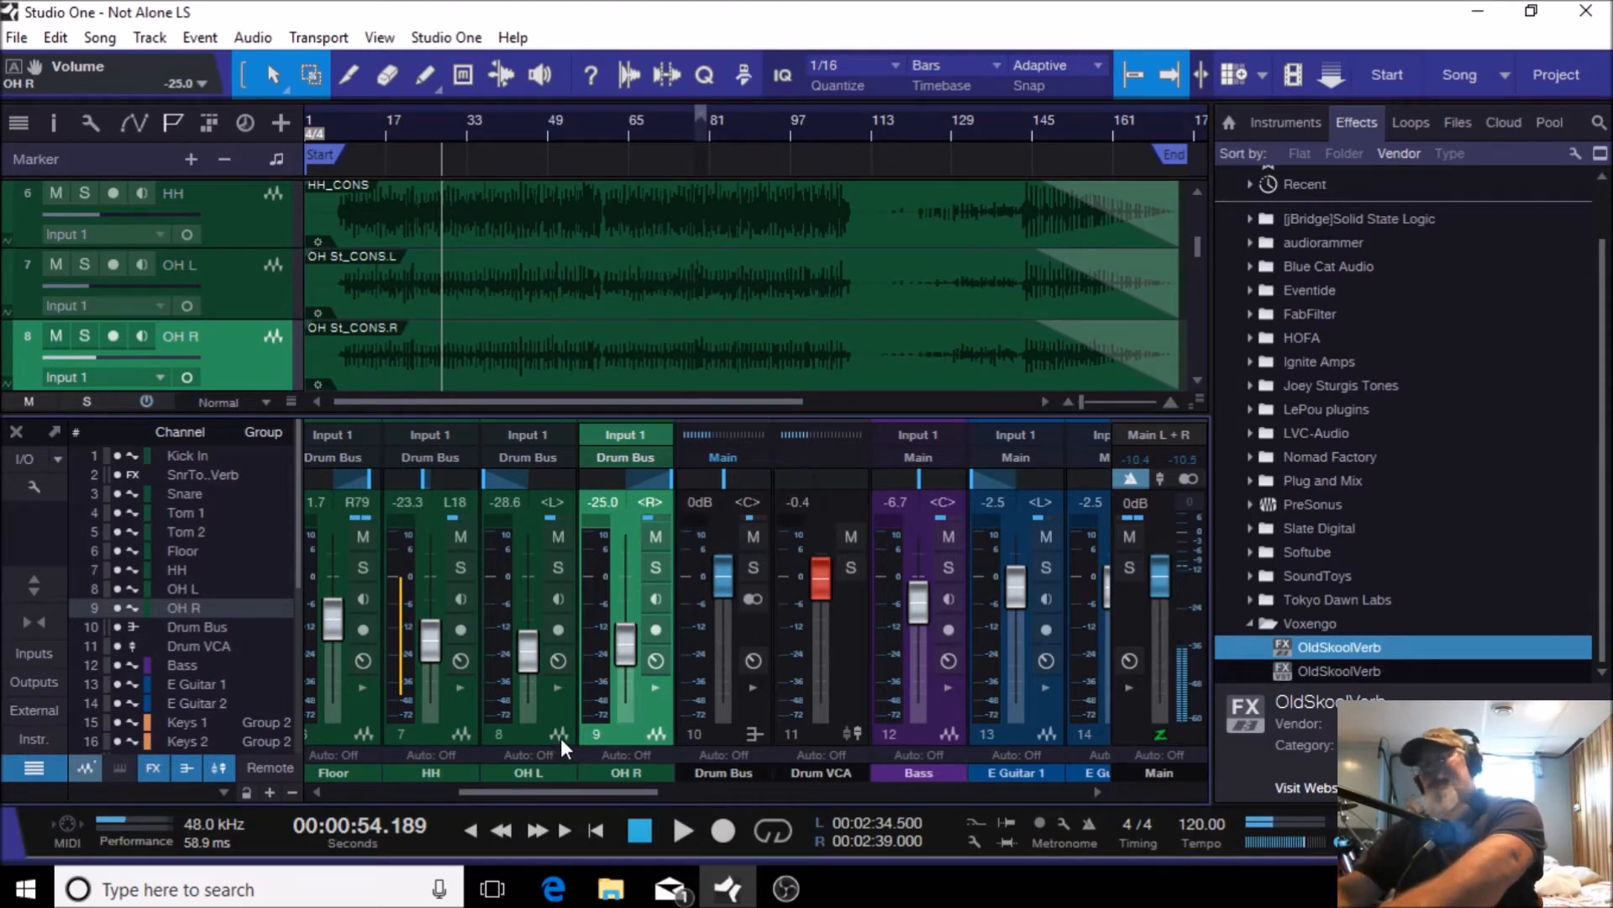
key(ctrl+z)
Step: Select OH L and OH R together, try raising both faders to -4.5 dB, and undo the change
click(532, 730)
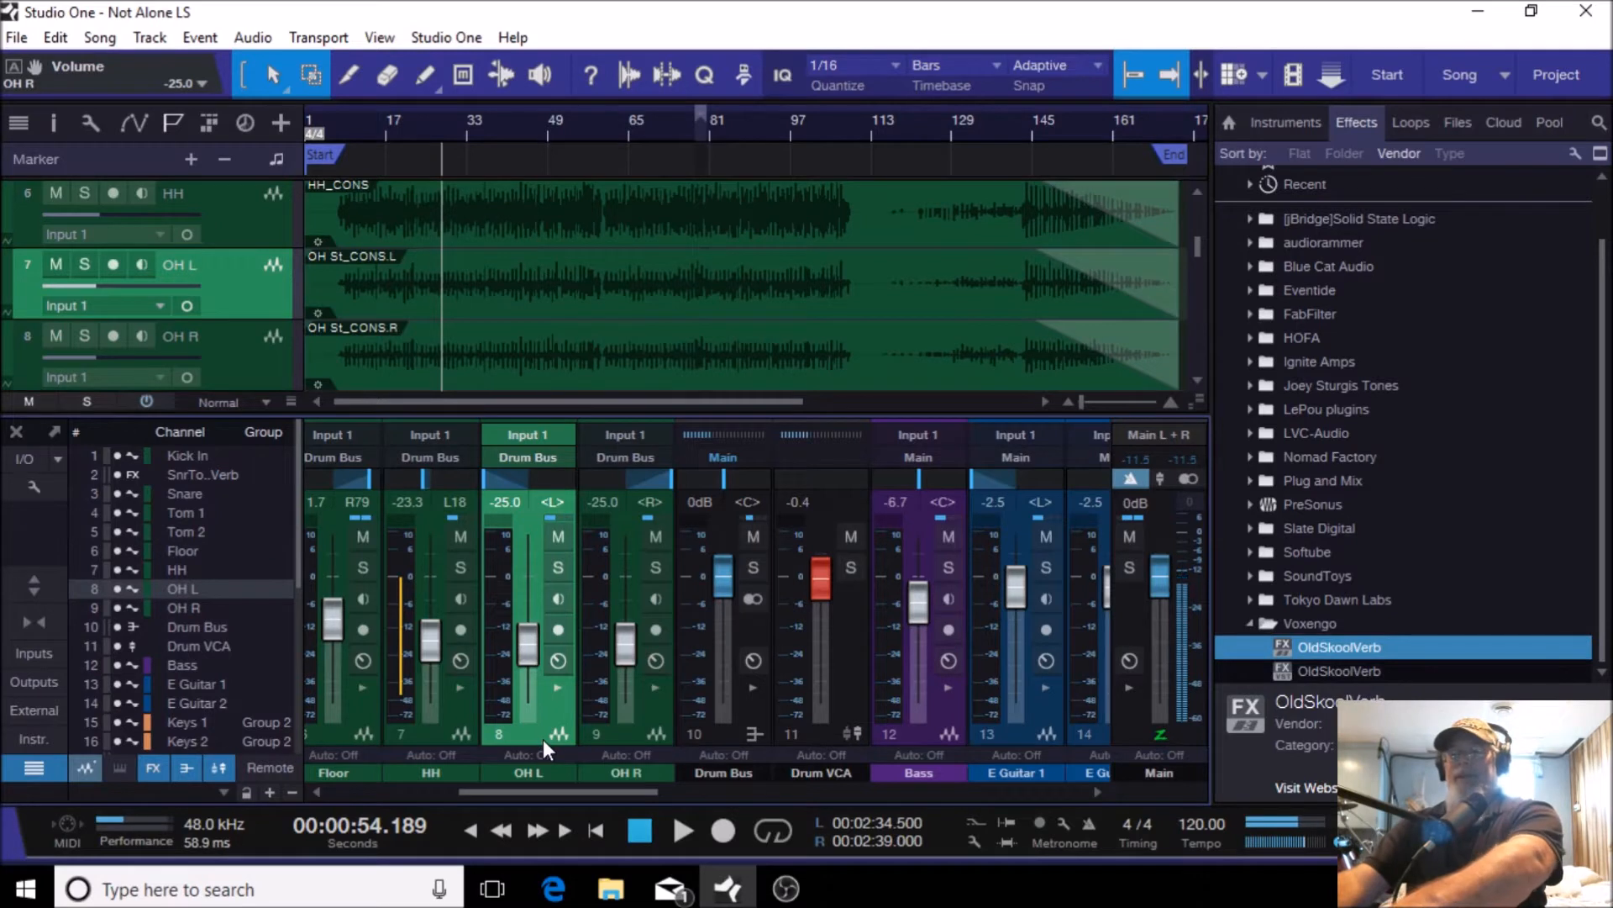
shift+click(619, 736)
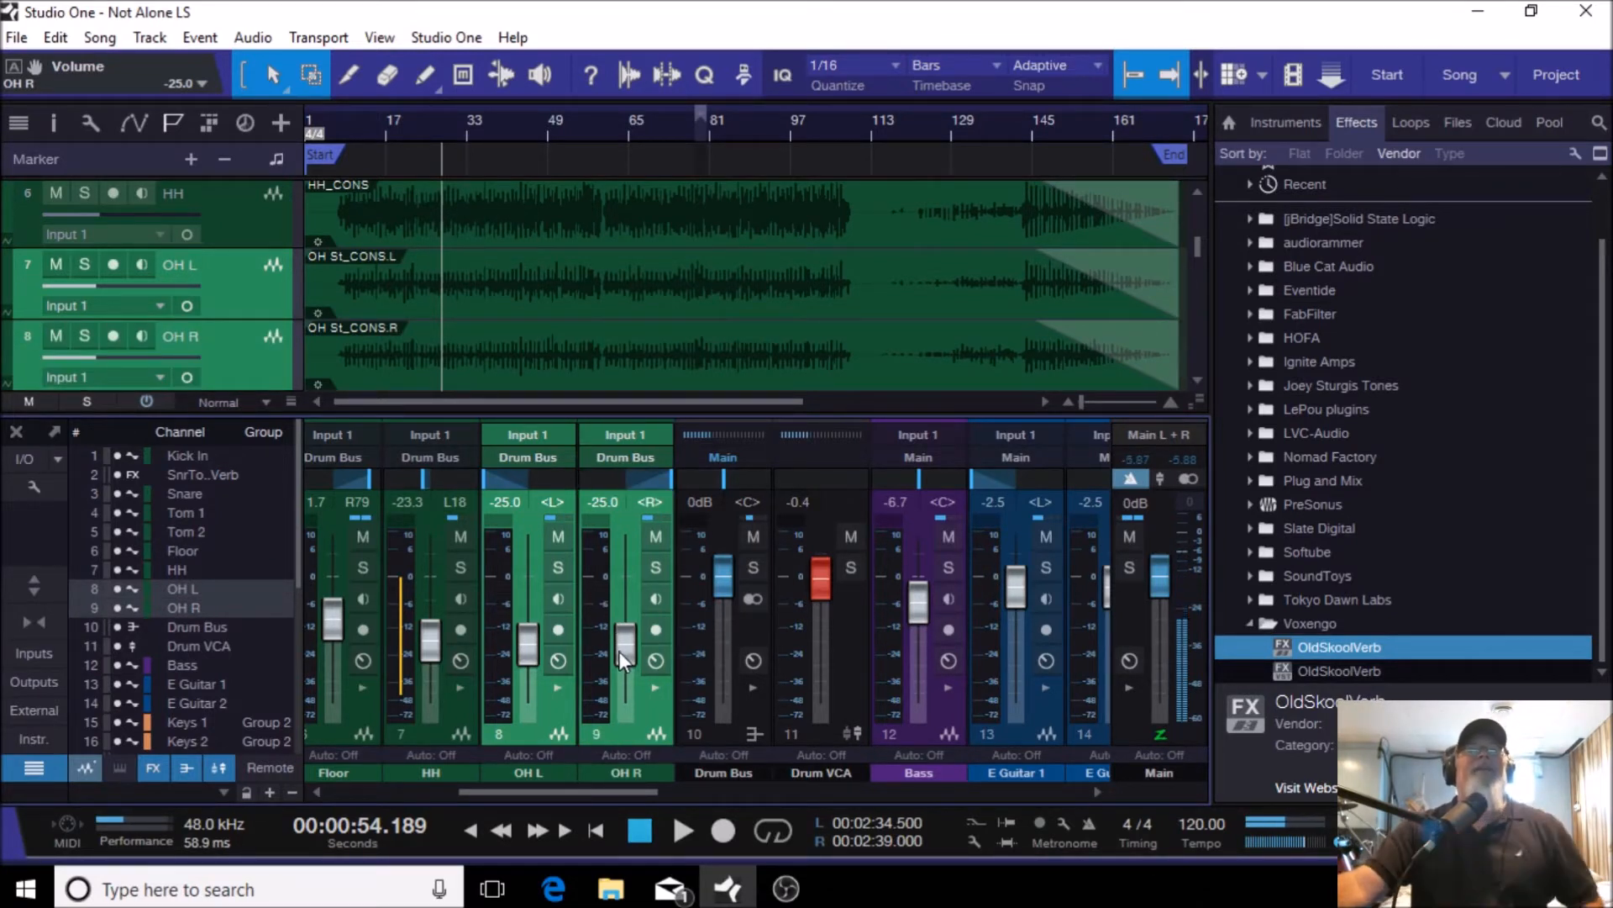
drag(623, 647, 625, 596)
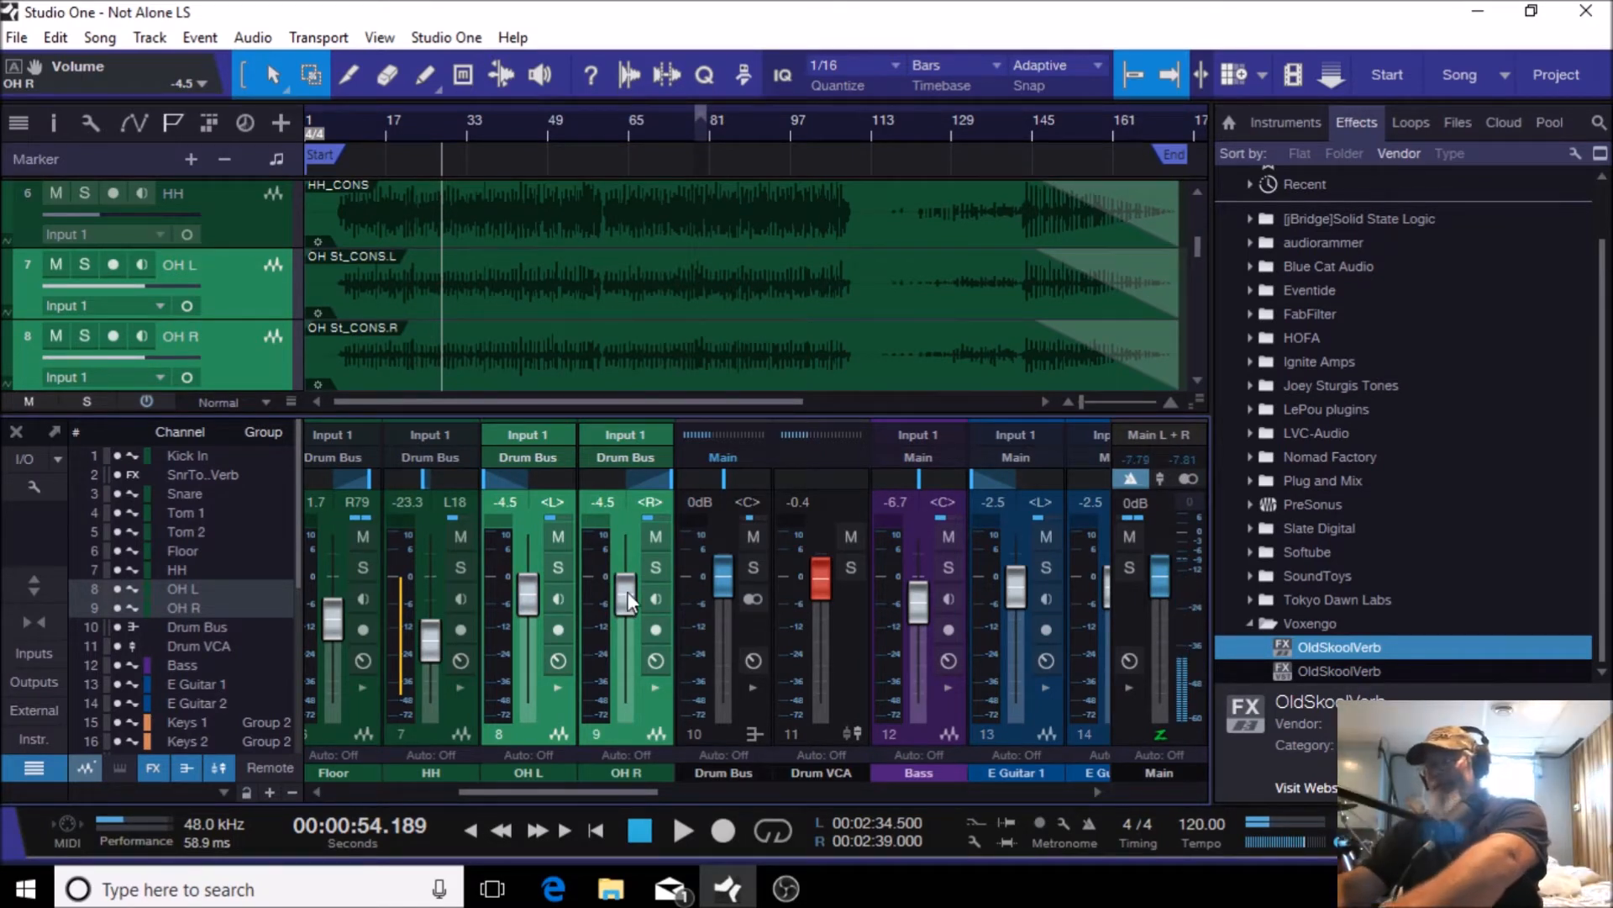
key(ctrl+z)
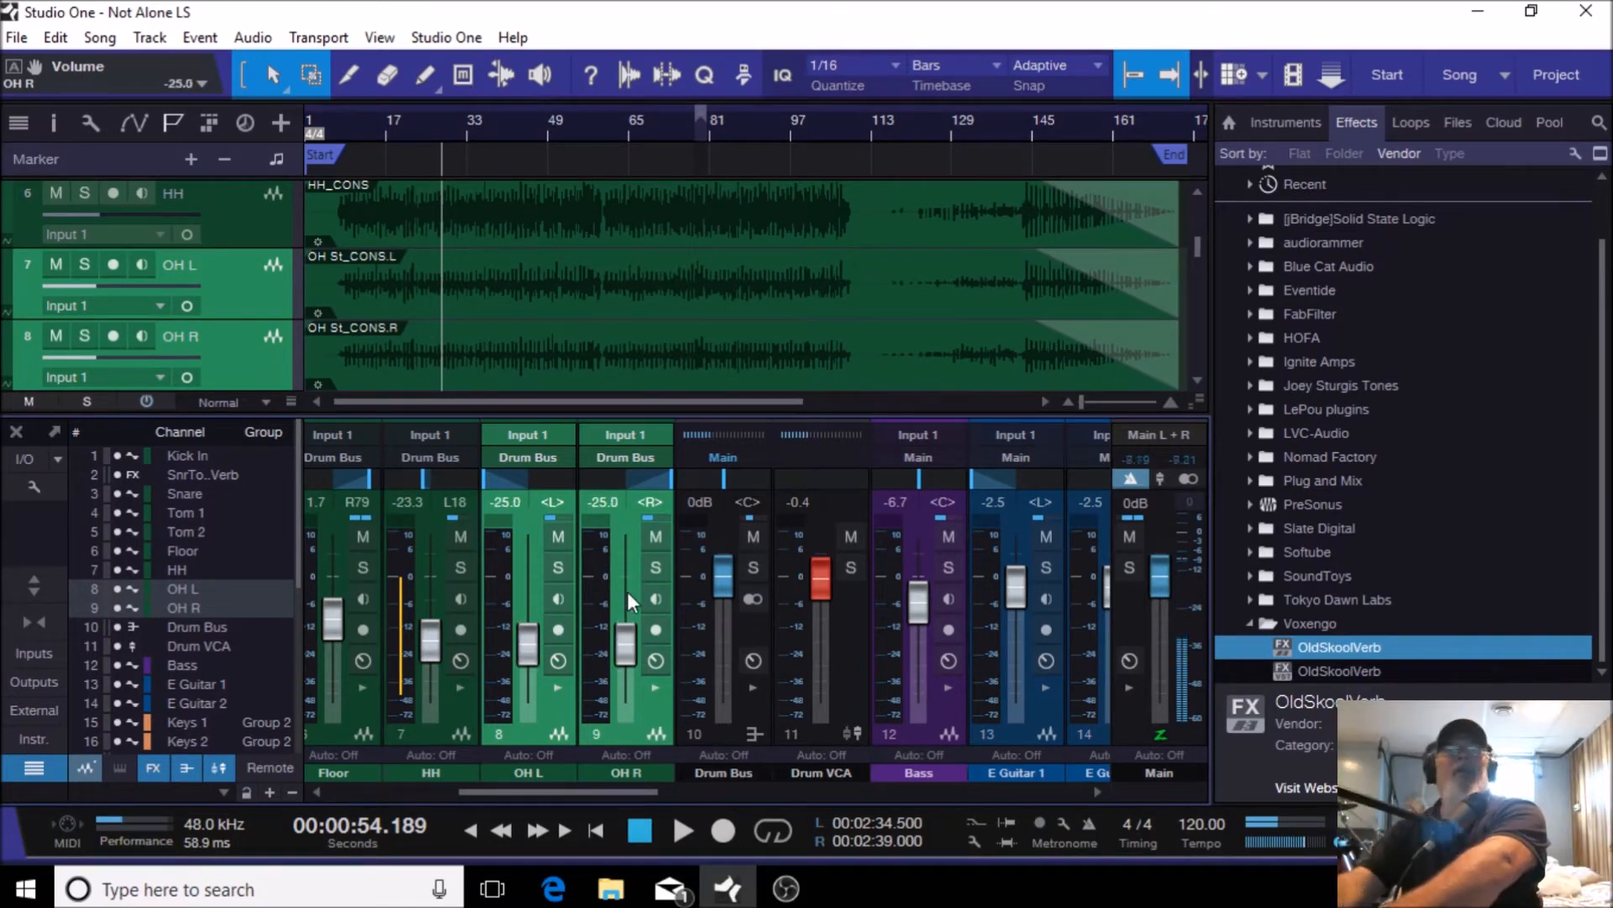
Step: Group the selected OH L and OH R tracks, and test the group by selecting HH and reselecting OH L
right_click(629, 737)
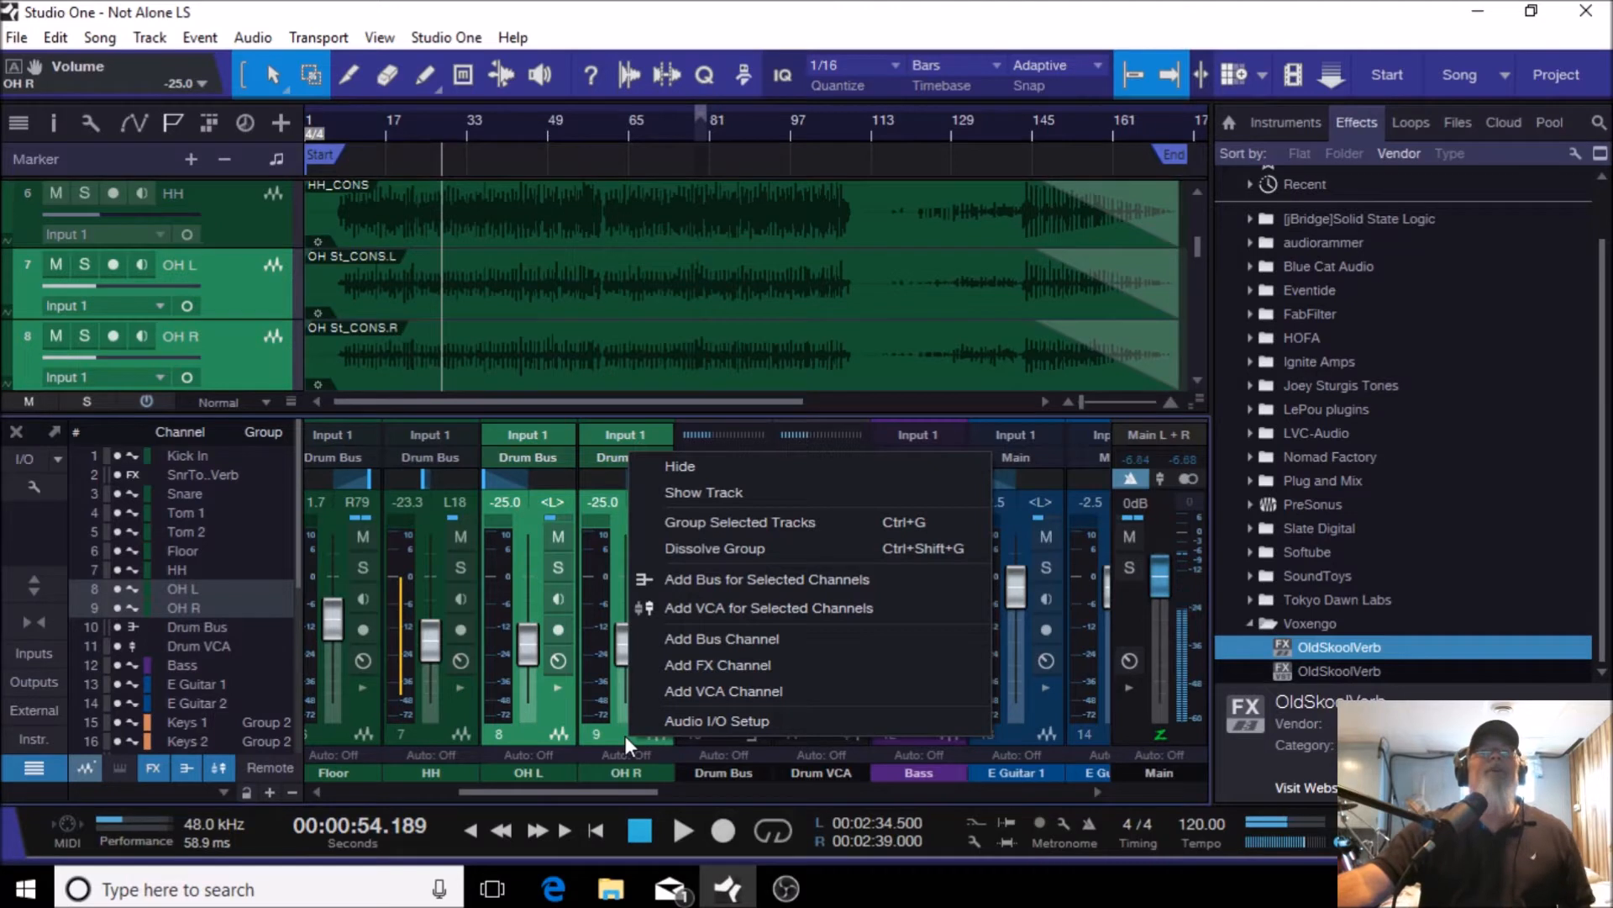
click(754, 525)
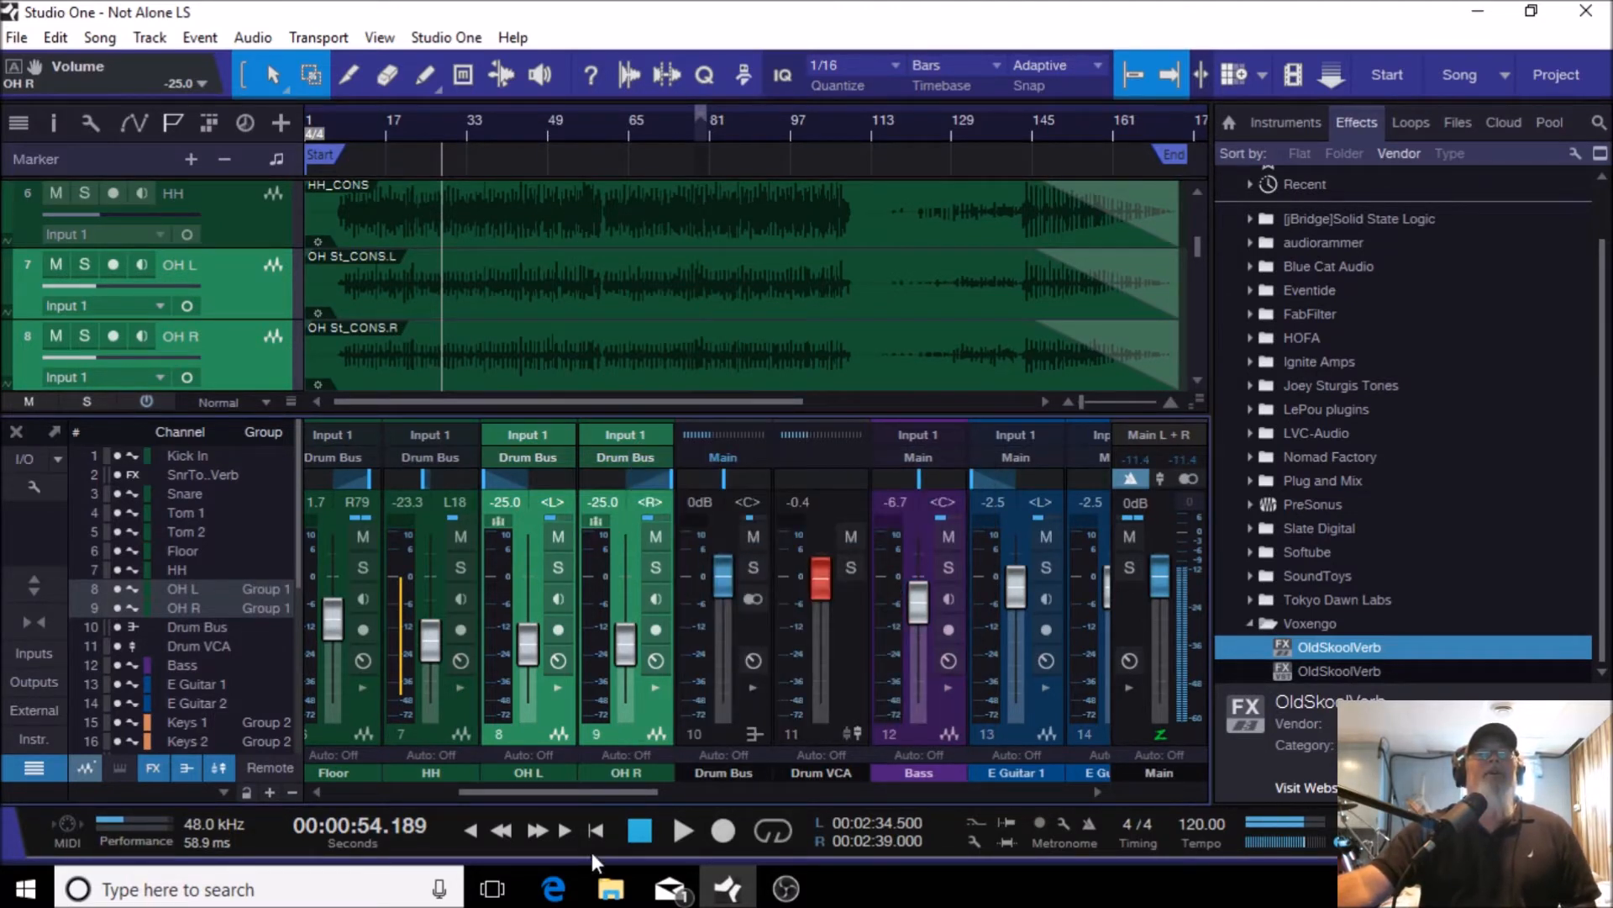
click(439, 738)
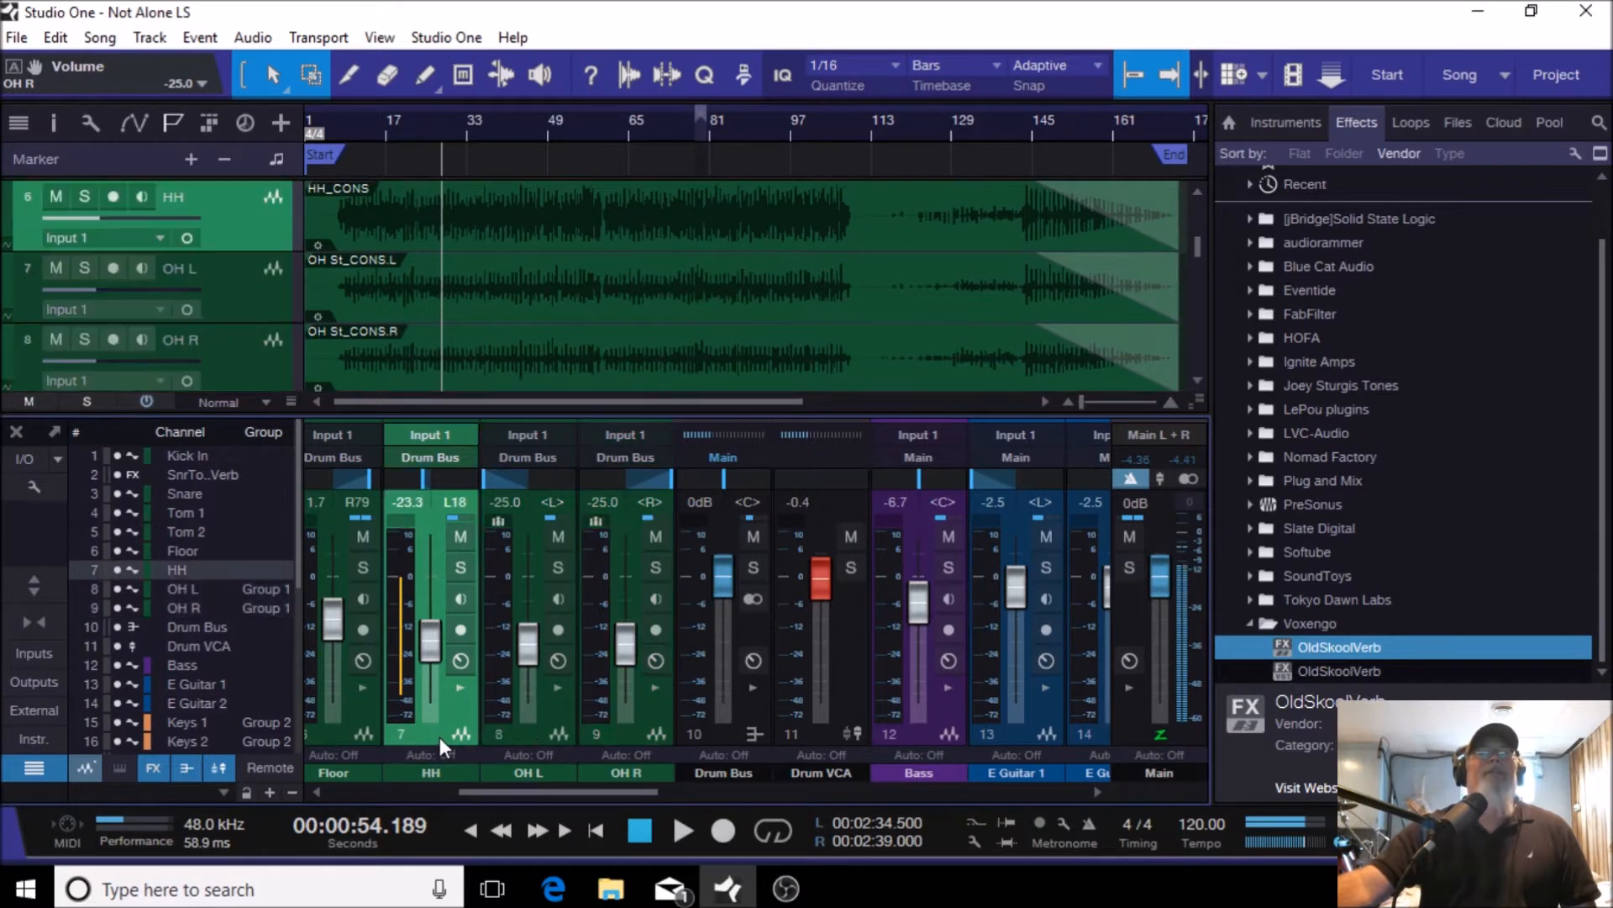
click(534, 730)
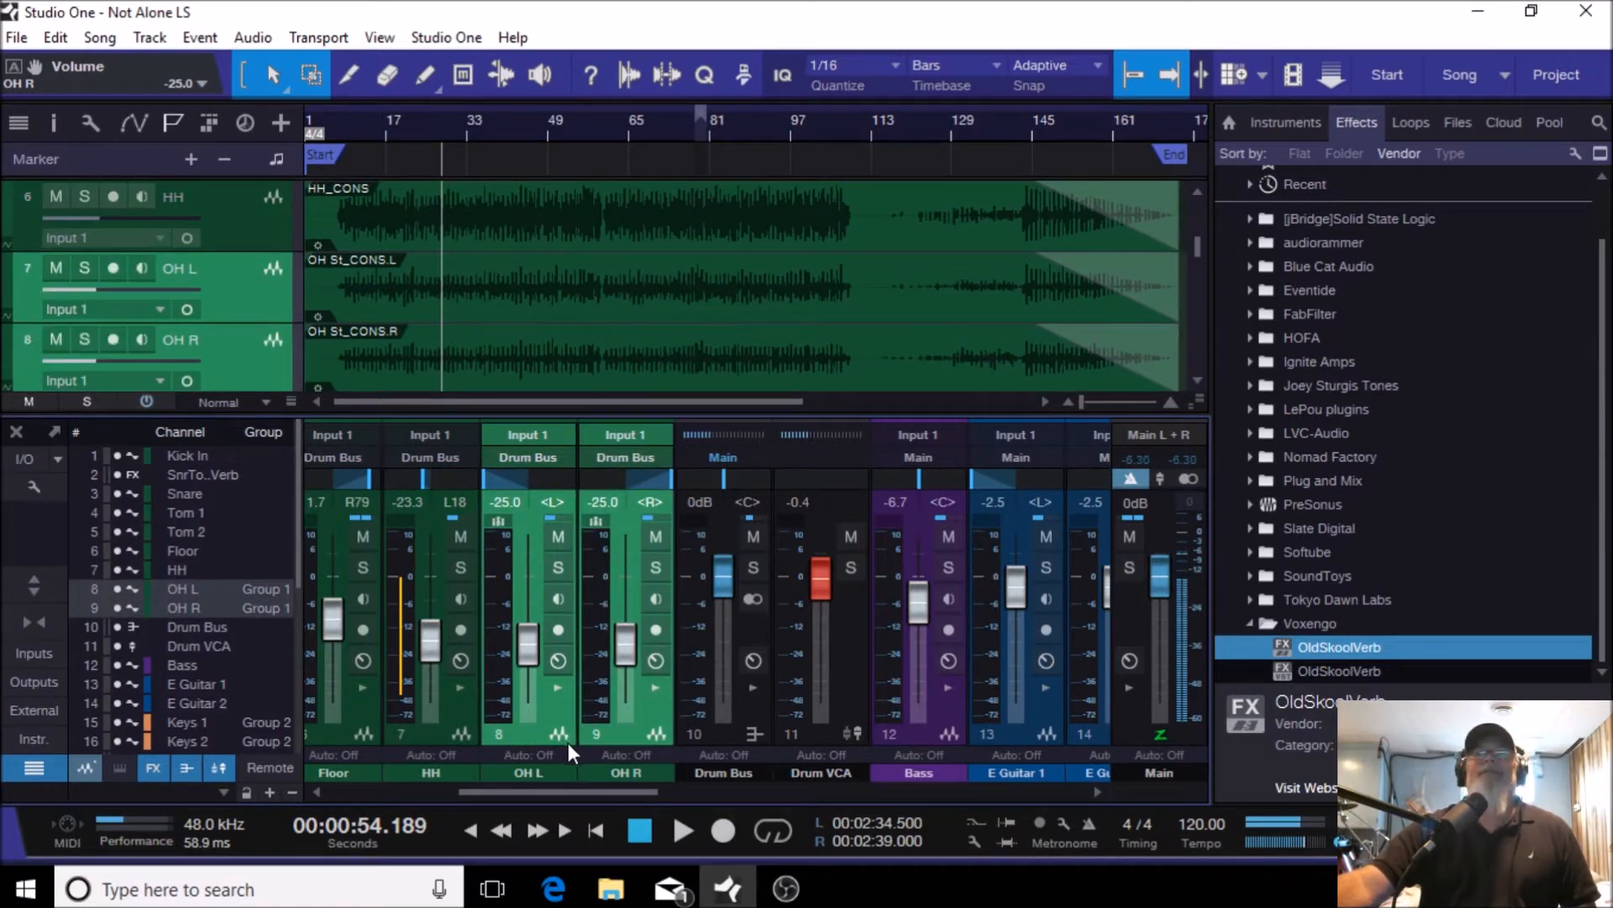
Step: Try the grouped overhead faders at -1.1 dB, undo the move, and dissolve the OH L and OH R group
drag(627, 647, 626, 584)
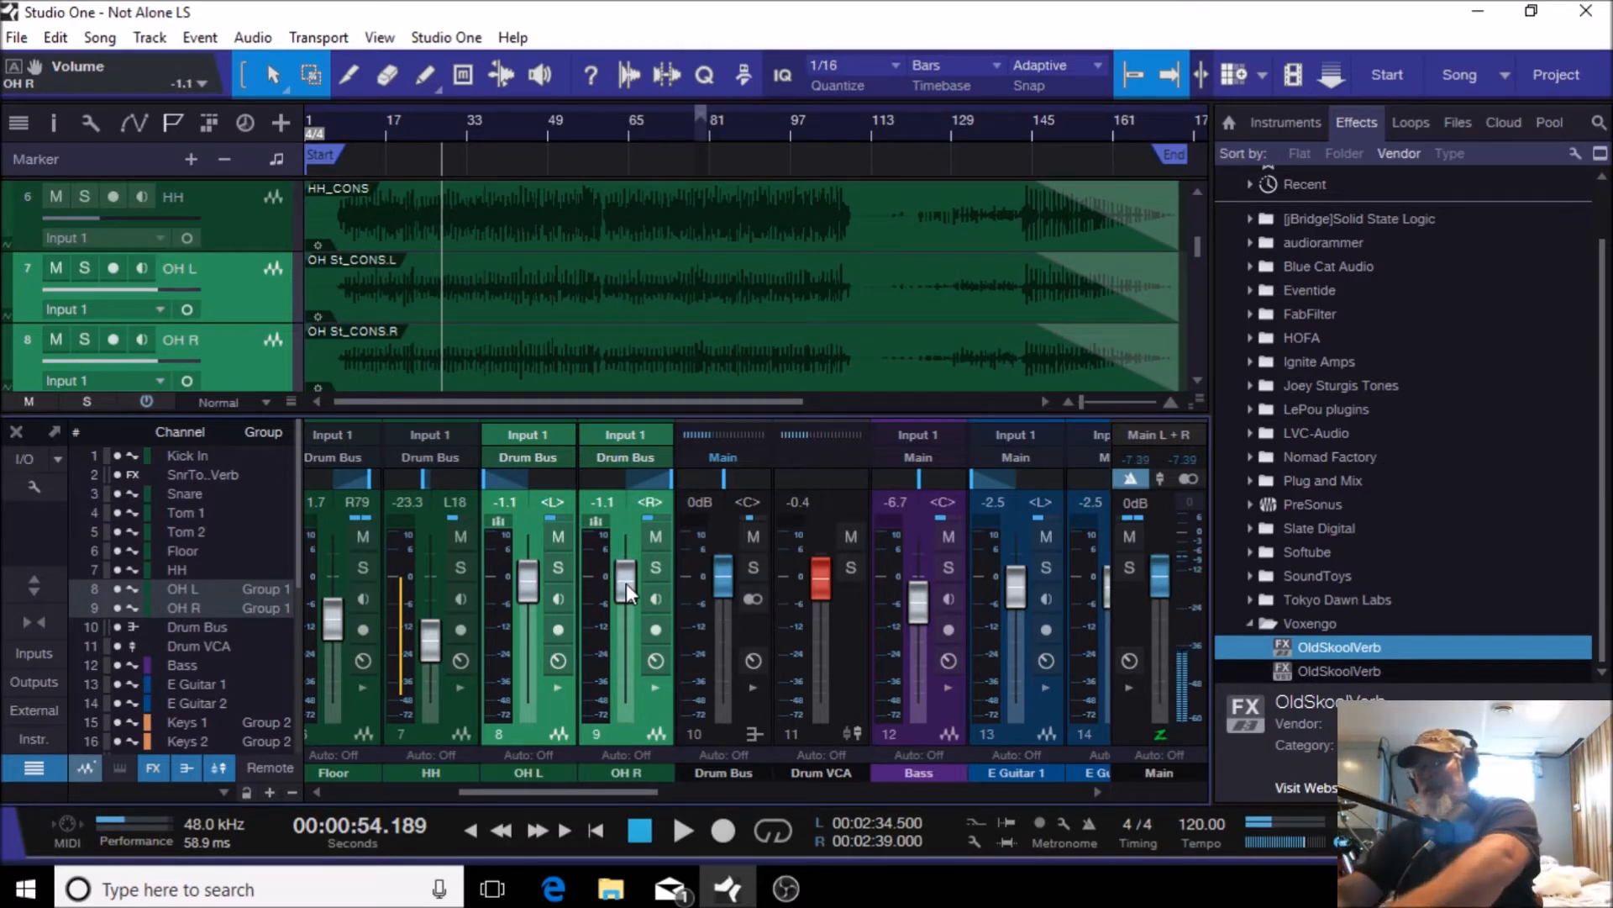
key(ctrl+z)
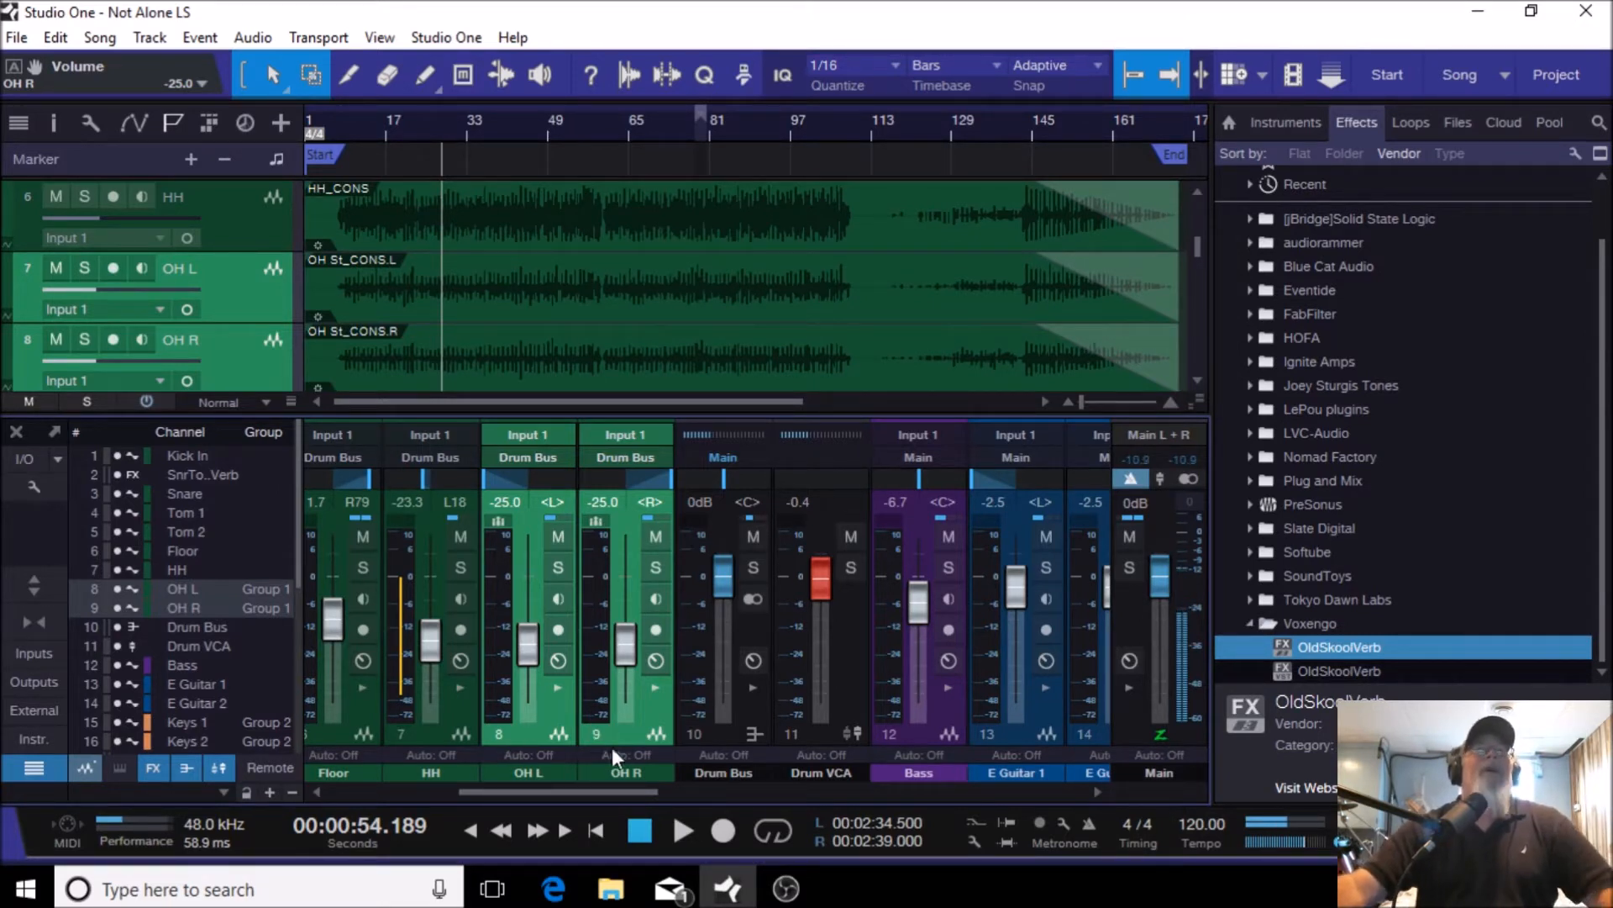
right_click(629, 732)
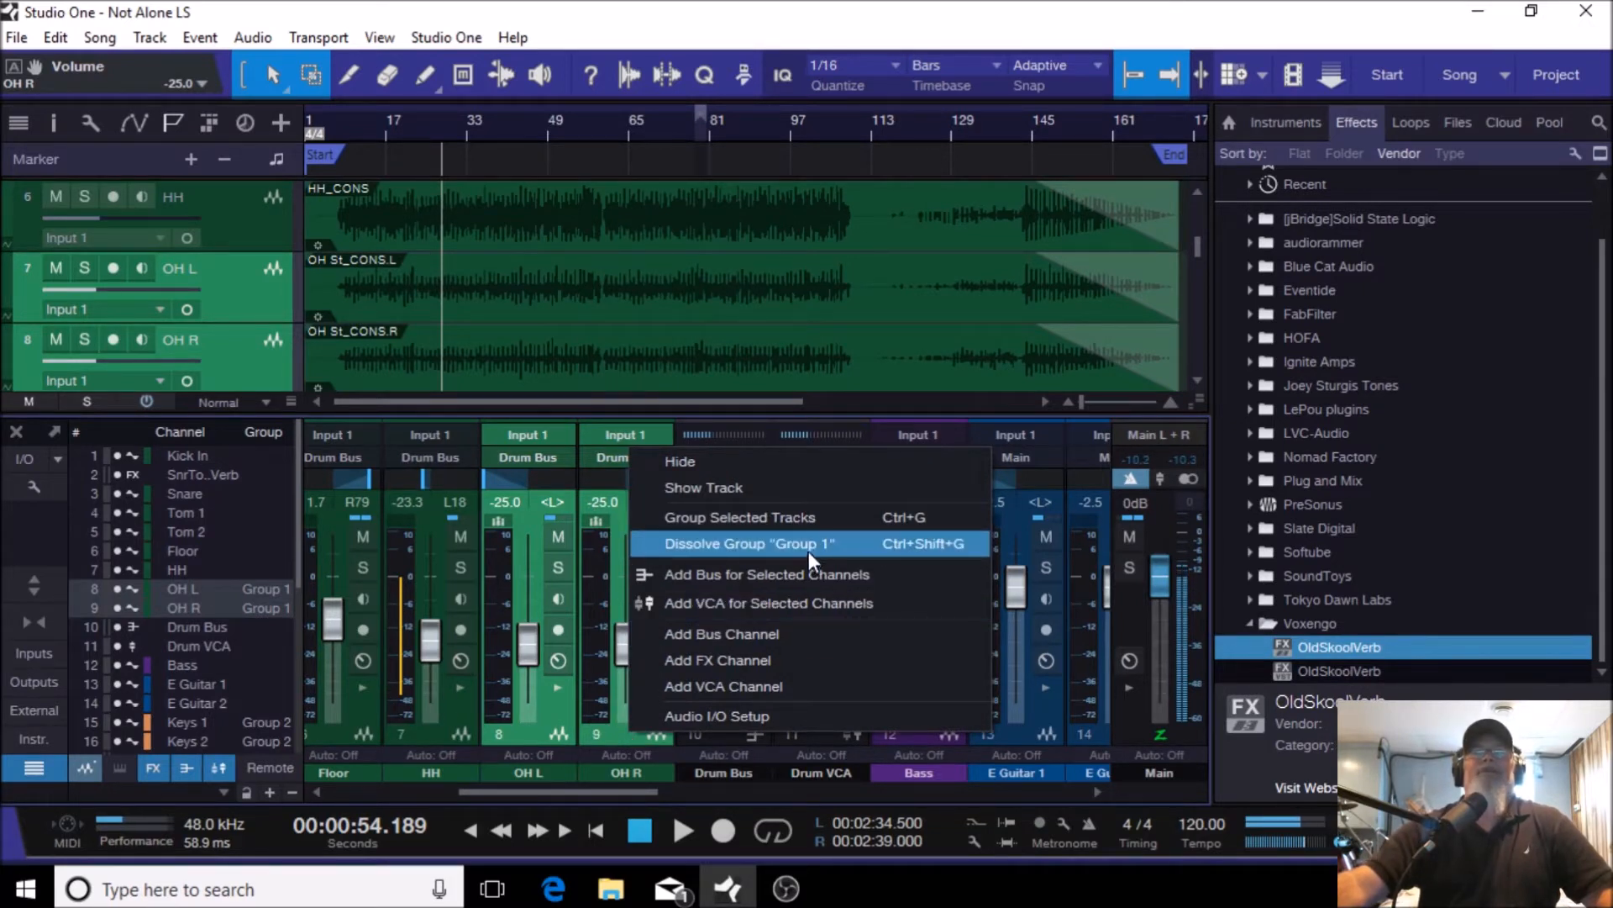
click(758, 542)
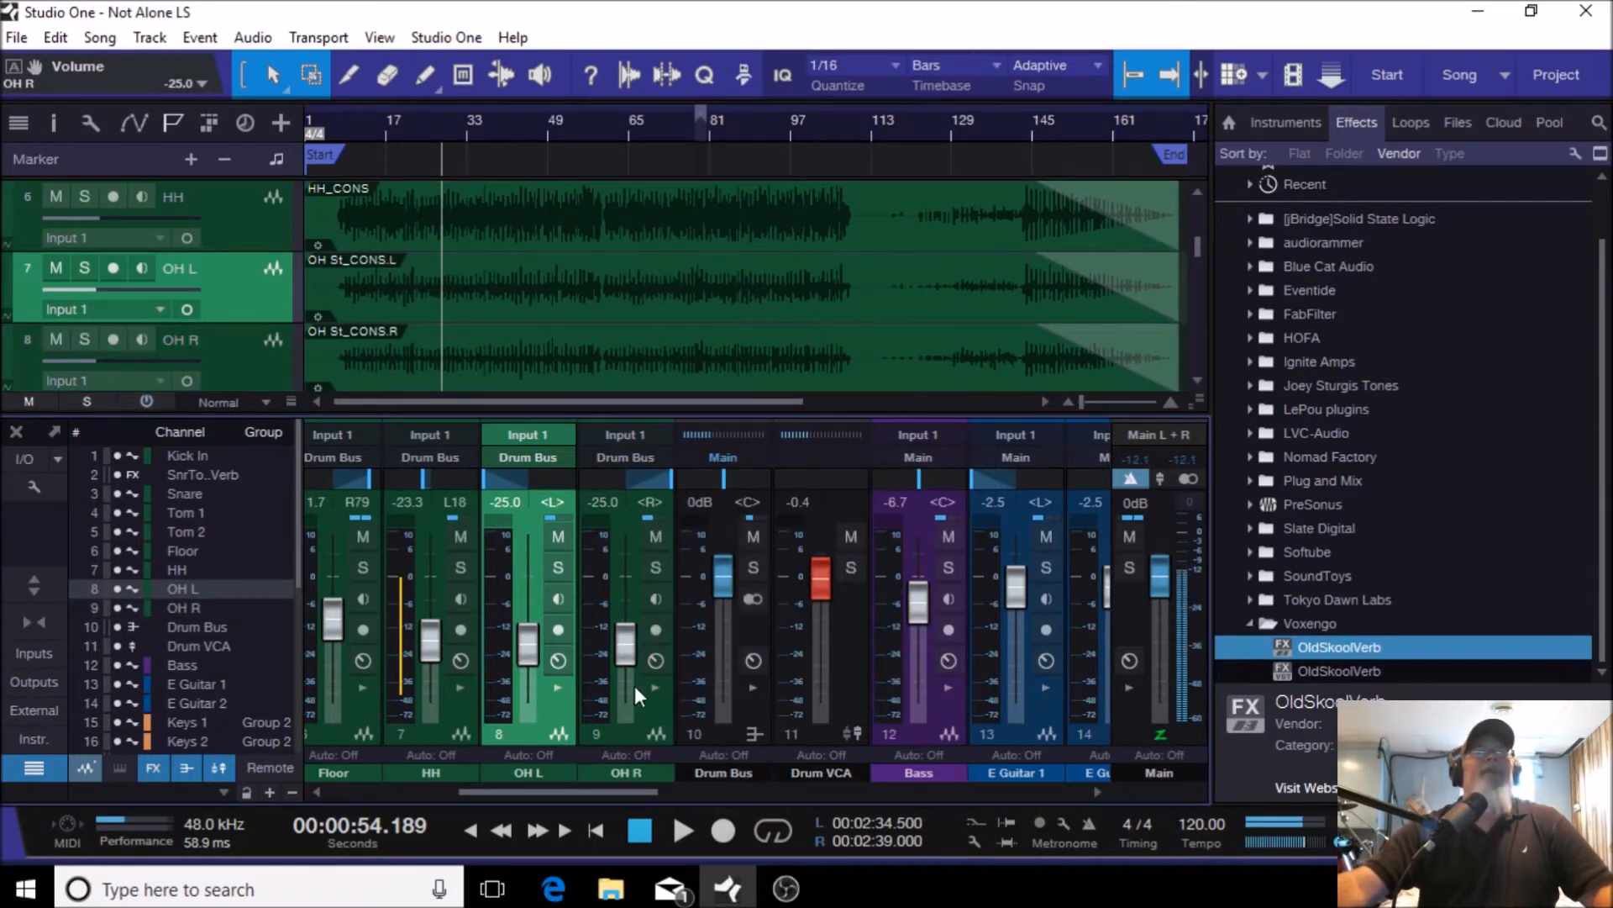
Step: Select the overhead channels individually and raise only the OH L fader to -7.3 dB
click(620, 732)
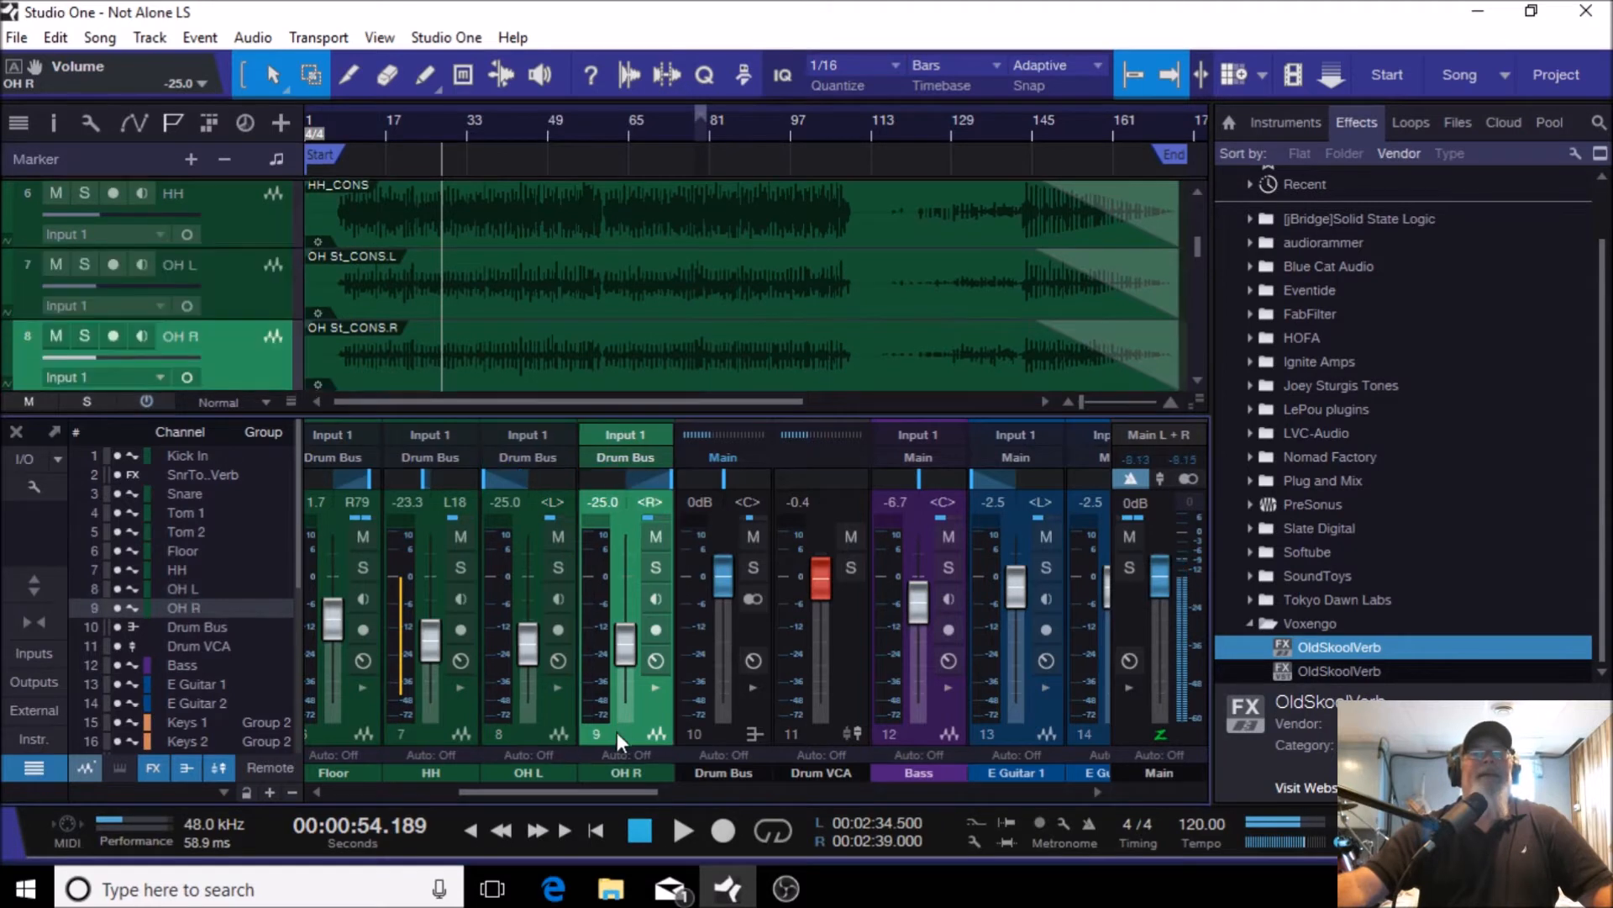
click(526, 728)
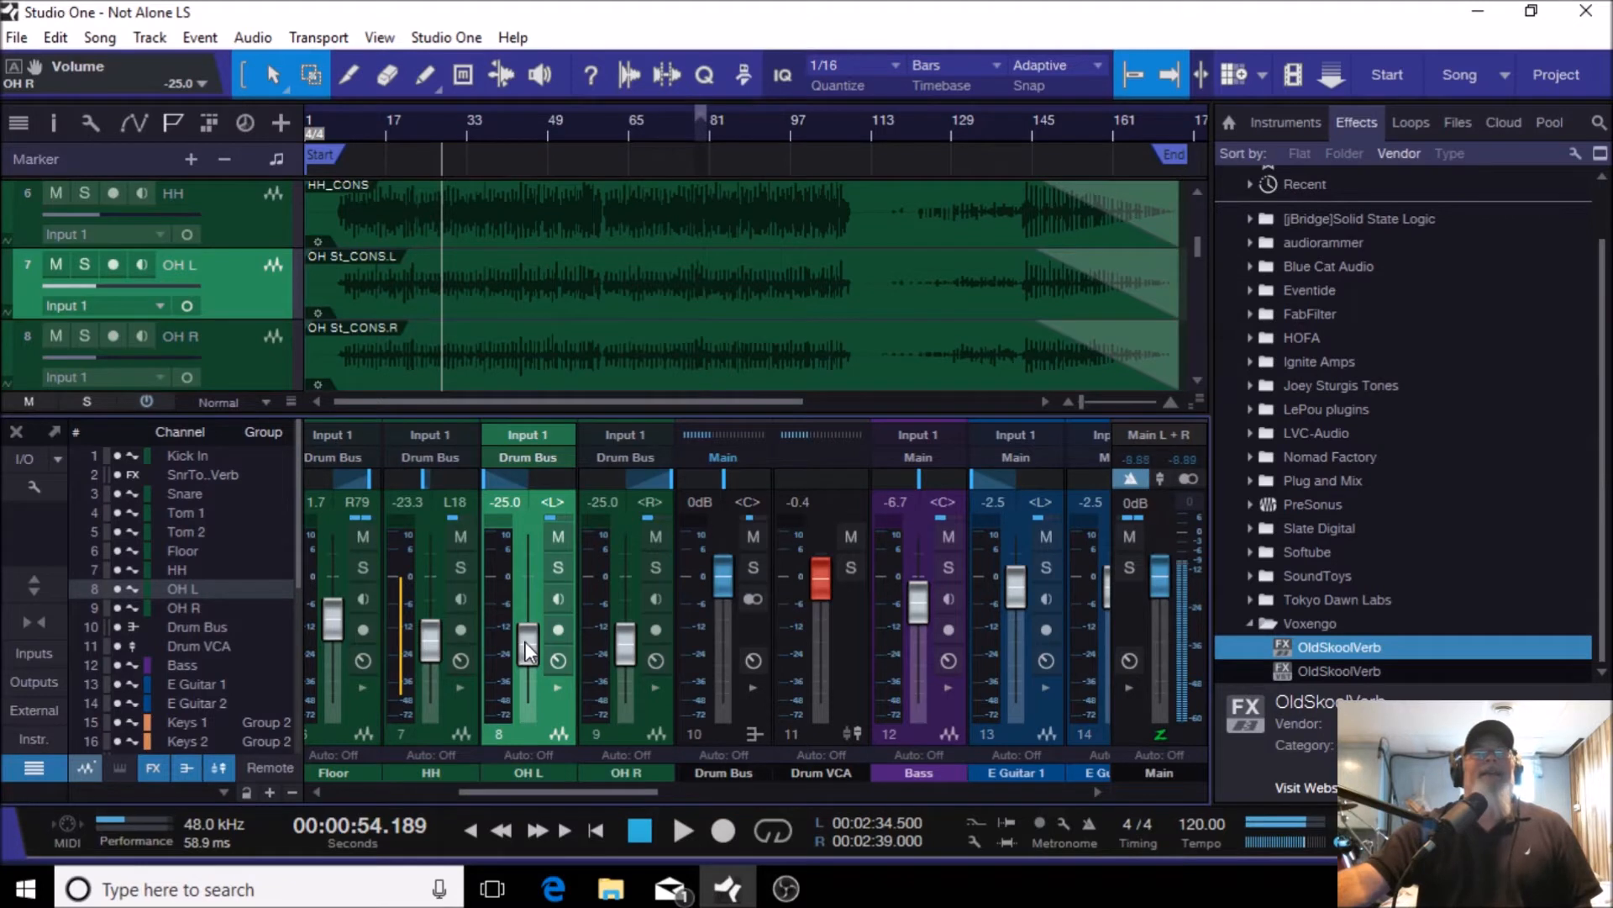
drag(526, 642, 527, 607)
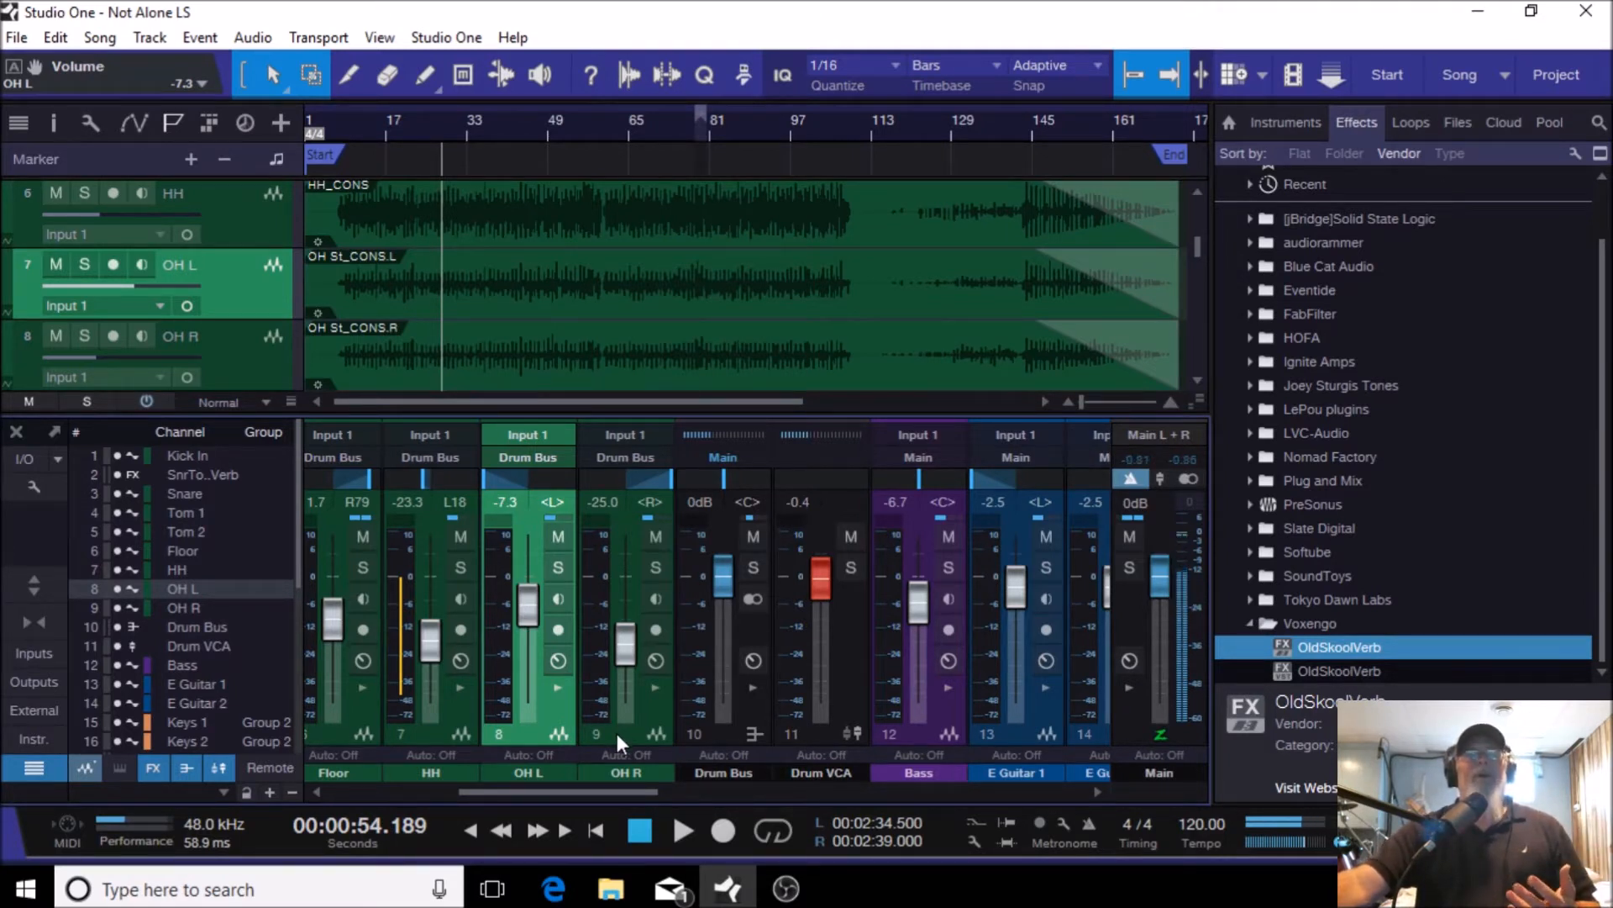
Step: Solo the OH L and OH R channels and play the song to hear their level difference, stopping playback at the end
click(656, 569)
click(683, 830)
click(558, 536)
click(558, 568)
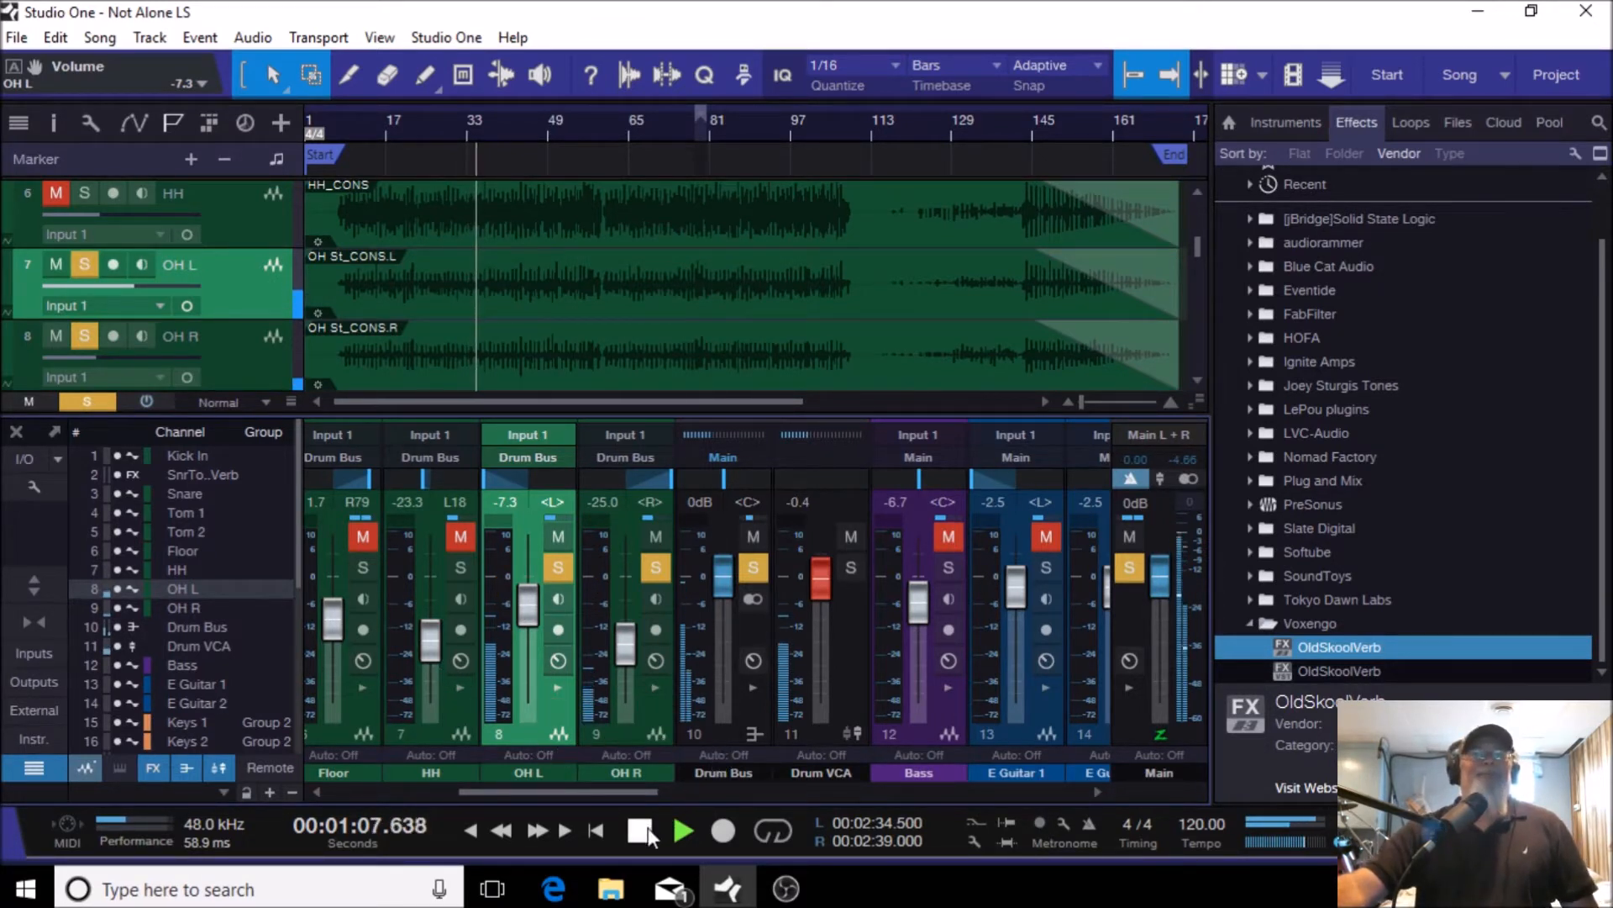
key(space)
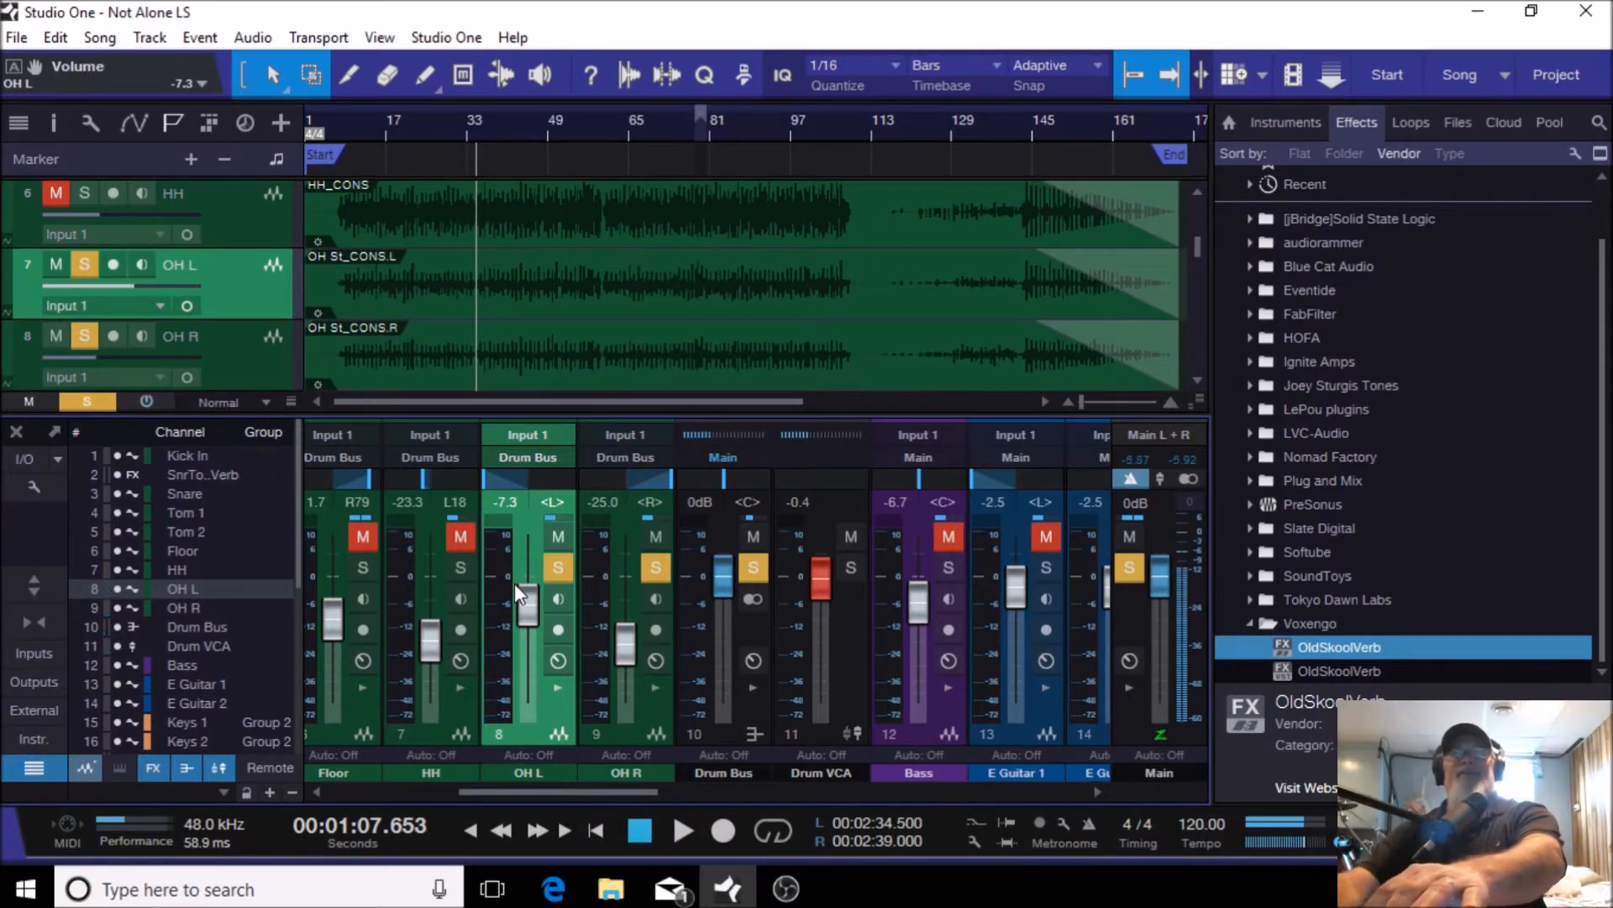
Step: Add OH R to the selection, group both overhead tracks, and test the group by selecting HH and reselecting OH L
shift+click(621, 737)
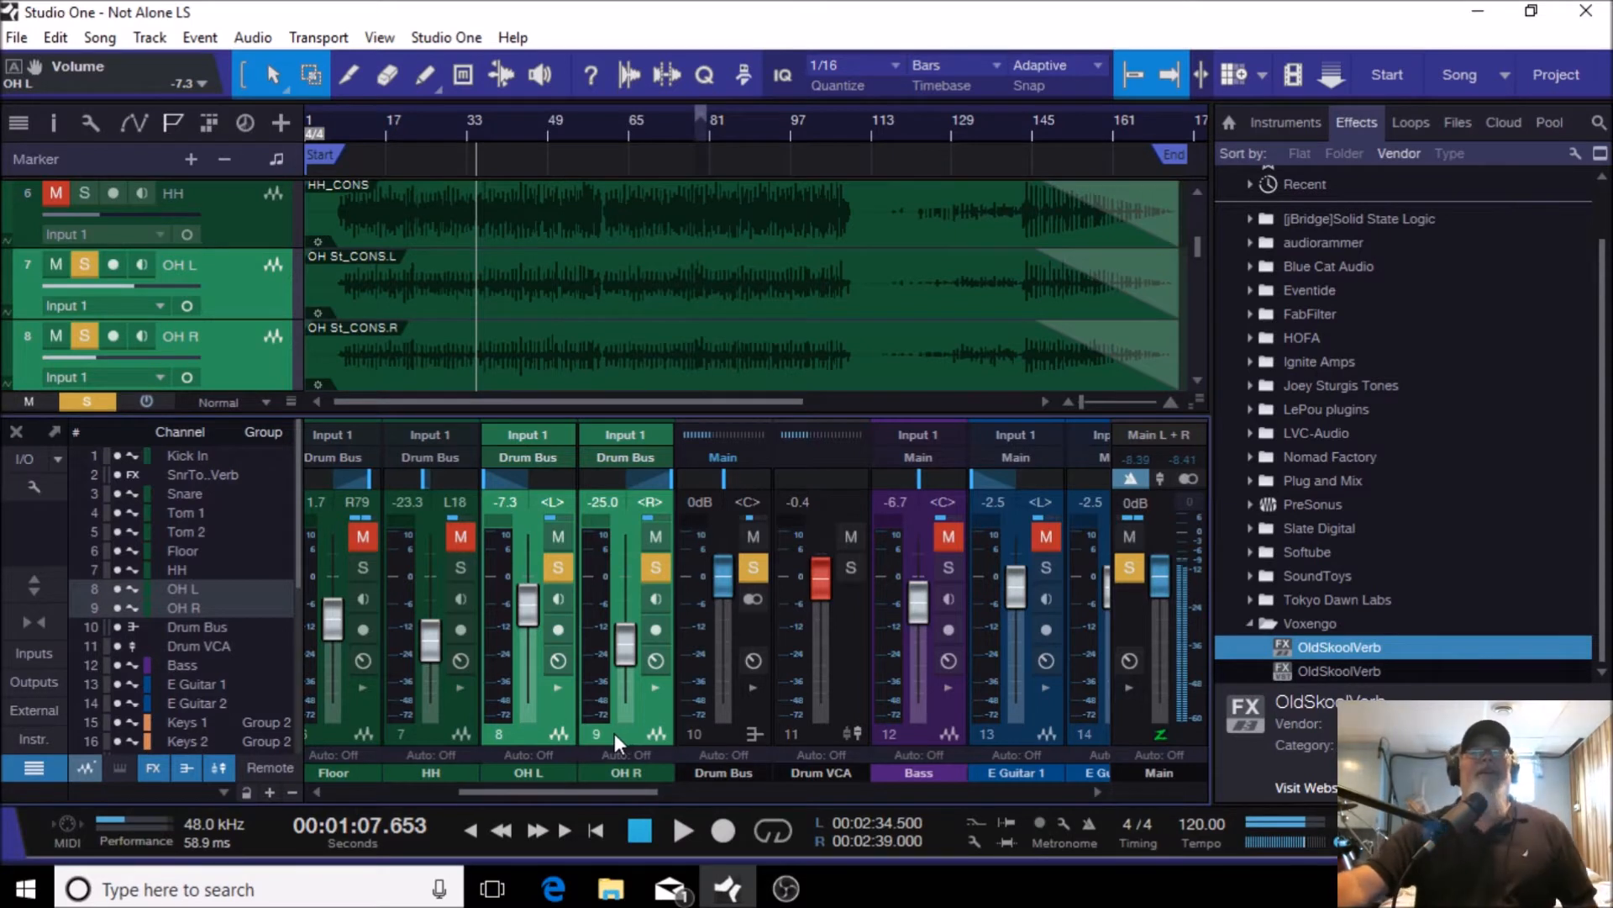
right_click(614, 733)
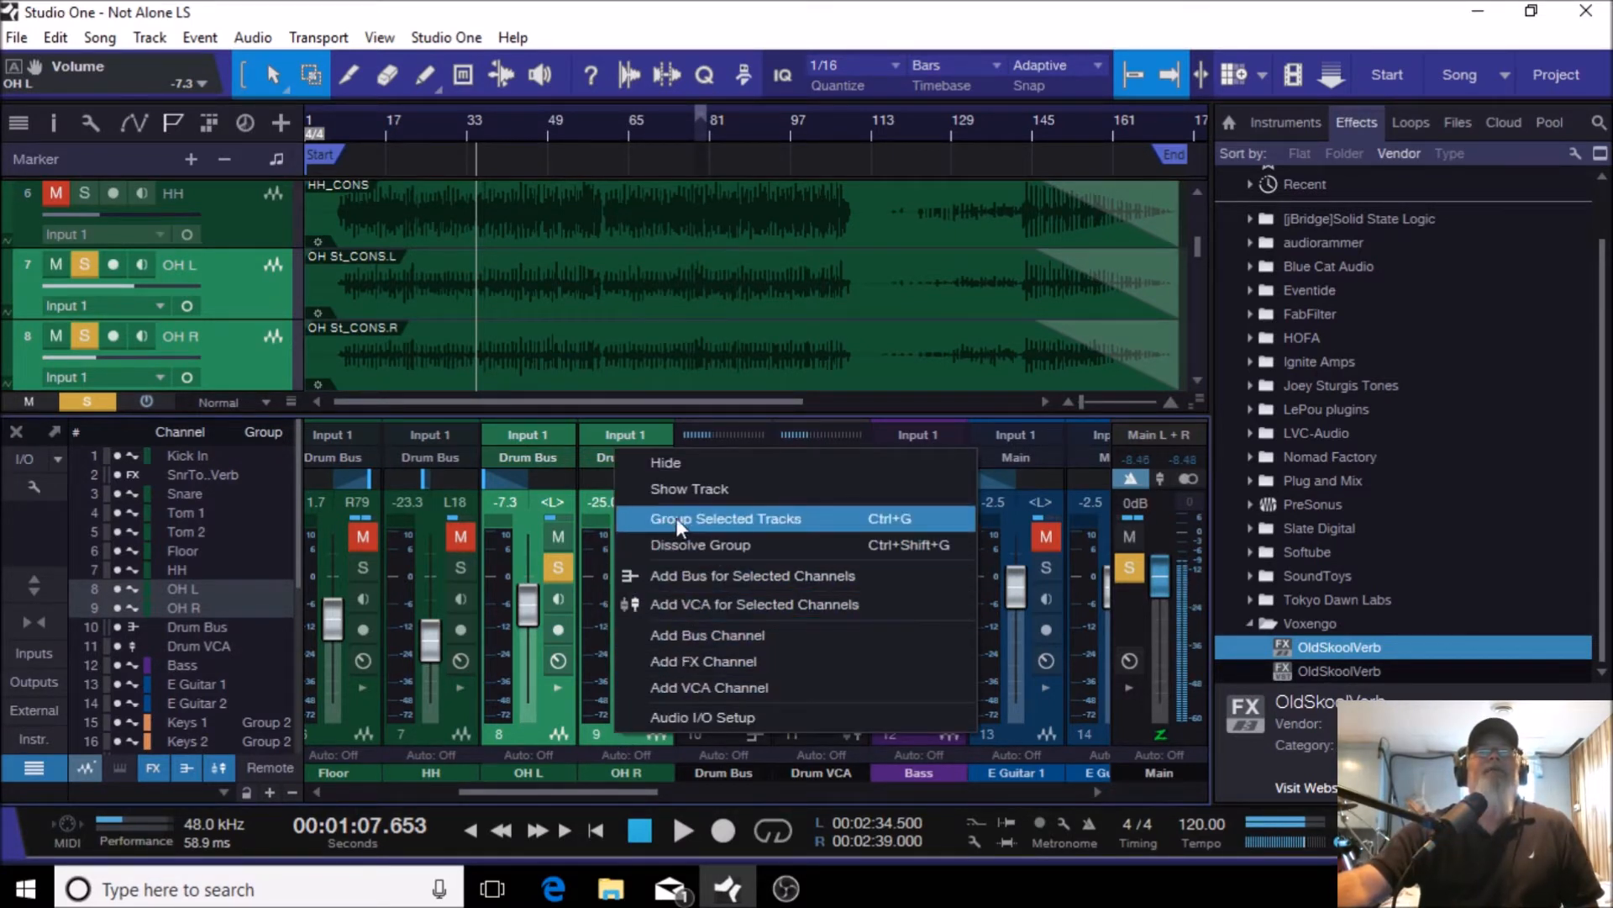
click(760, 514)
click(428, 729)
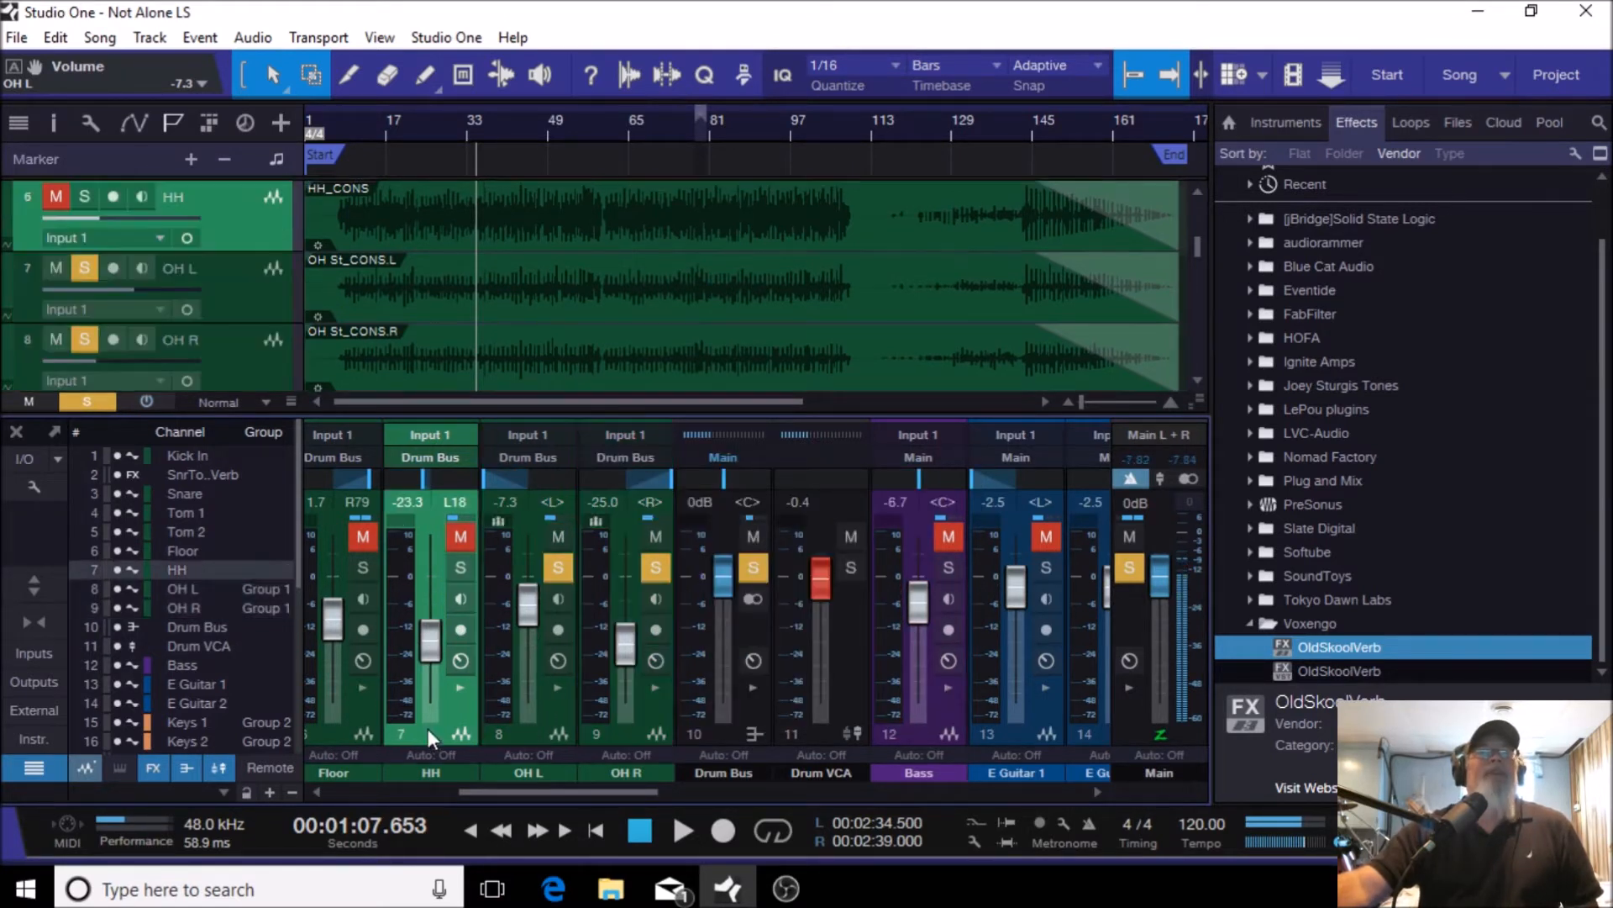
click(539, 729)
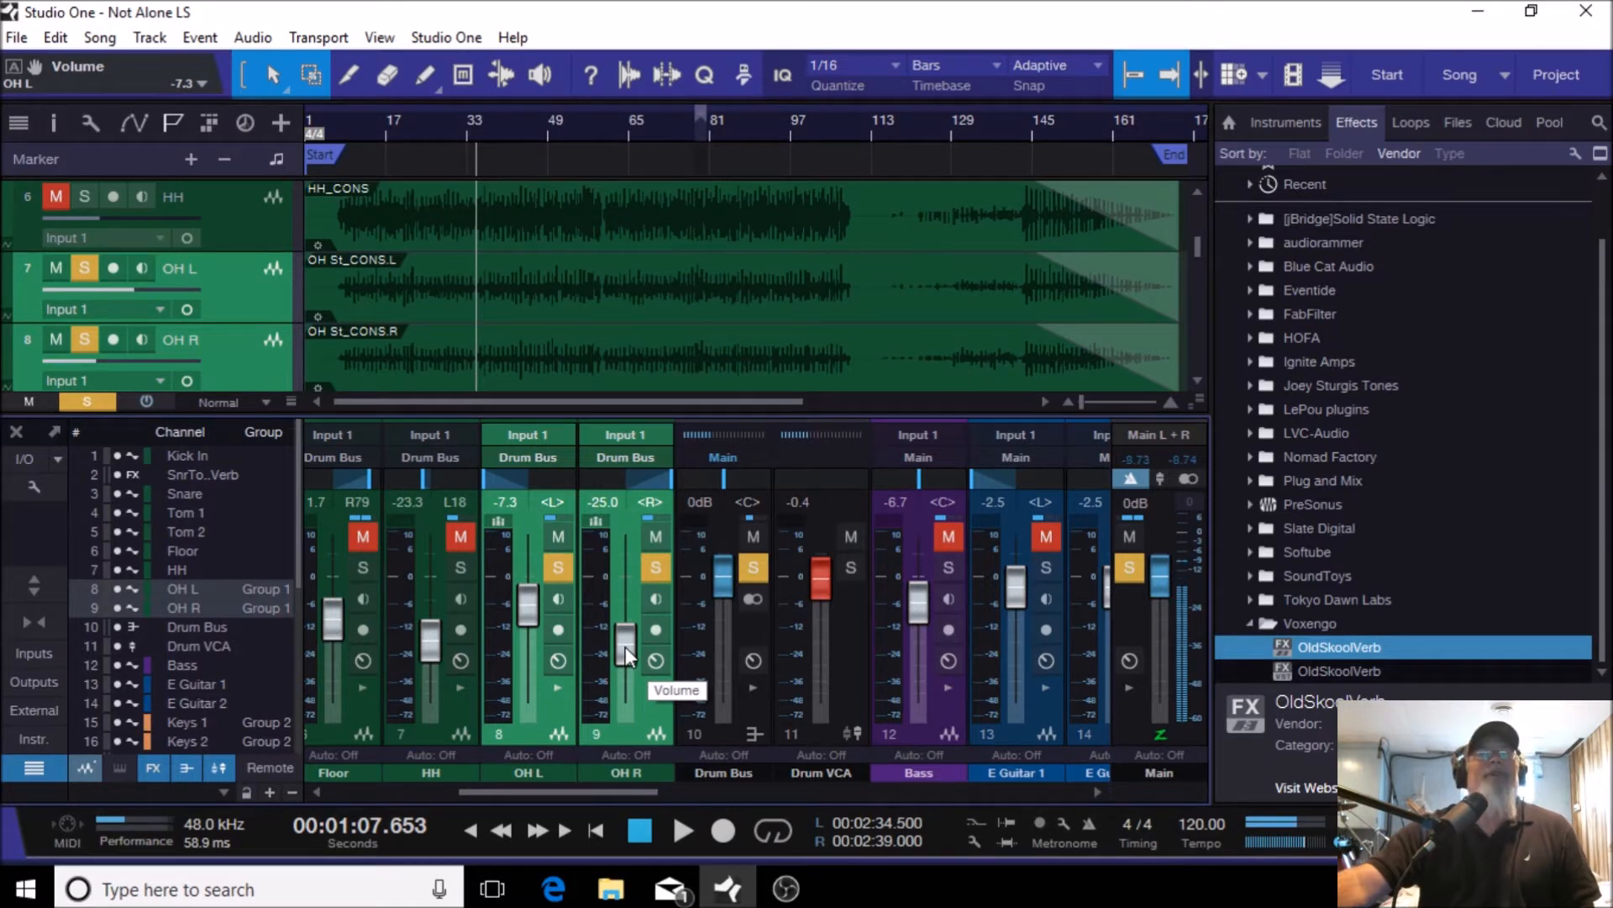
Step: Try the grouped overhead faders by pulling OH R to -56.8, up to -26.2, fully down, and back to -24.3 dB
drag(625, 647, 630, 691)
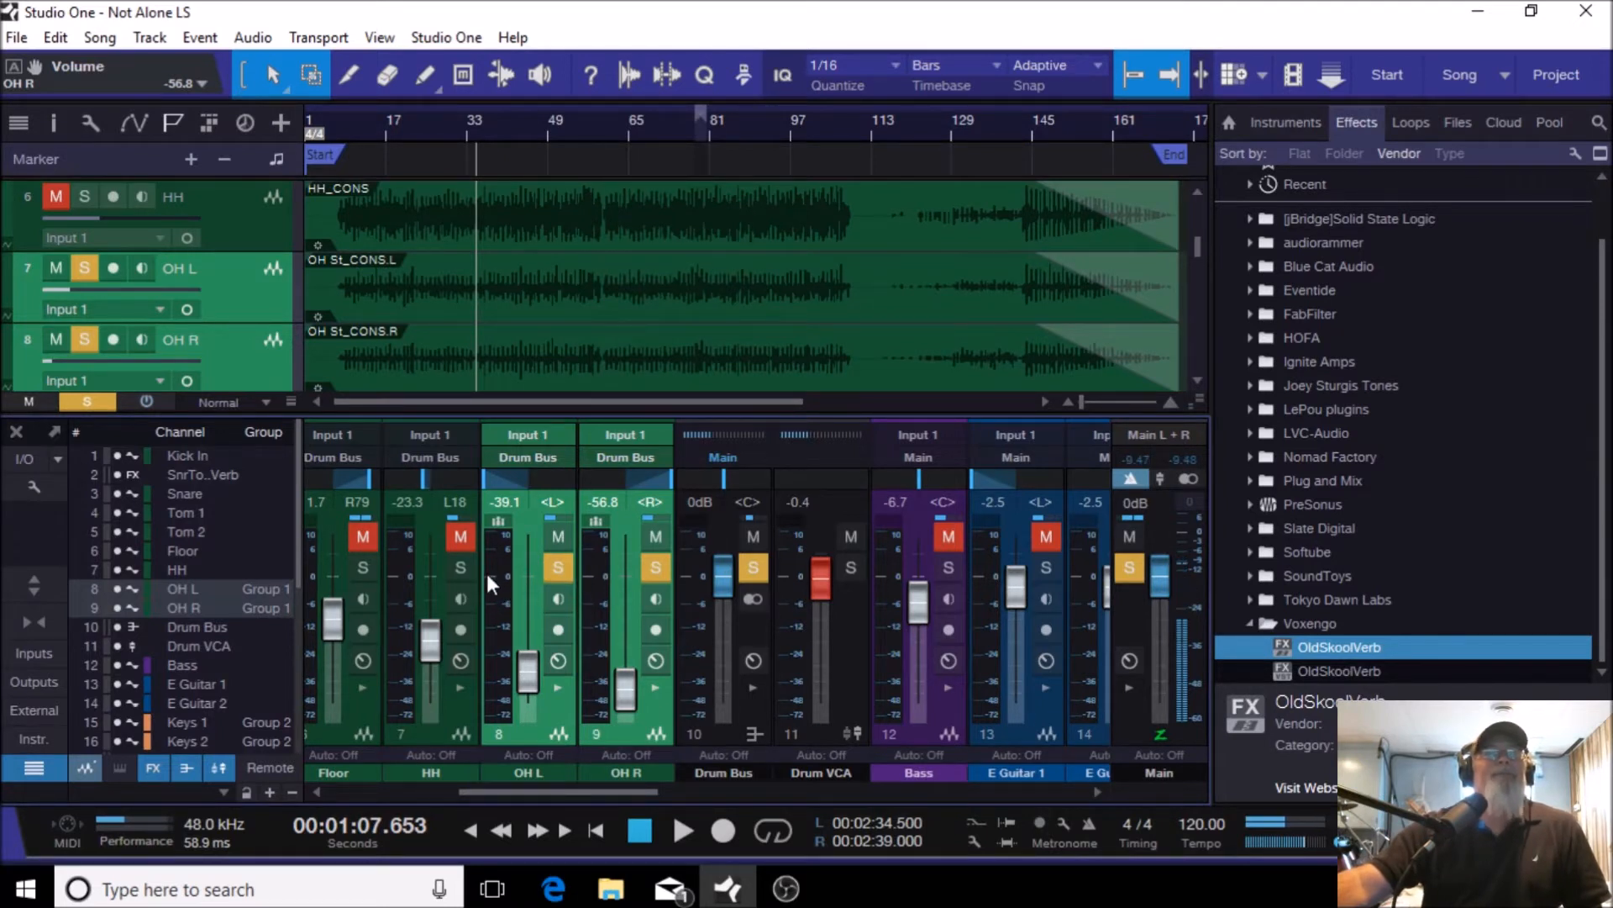
mouse_move(487, 575)
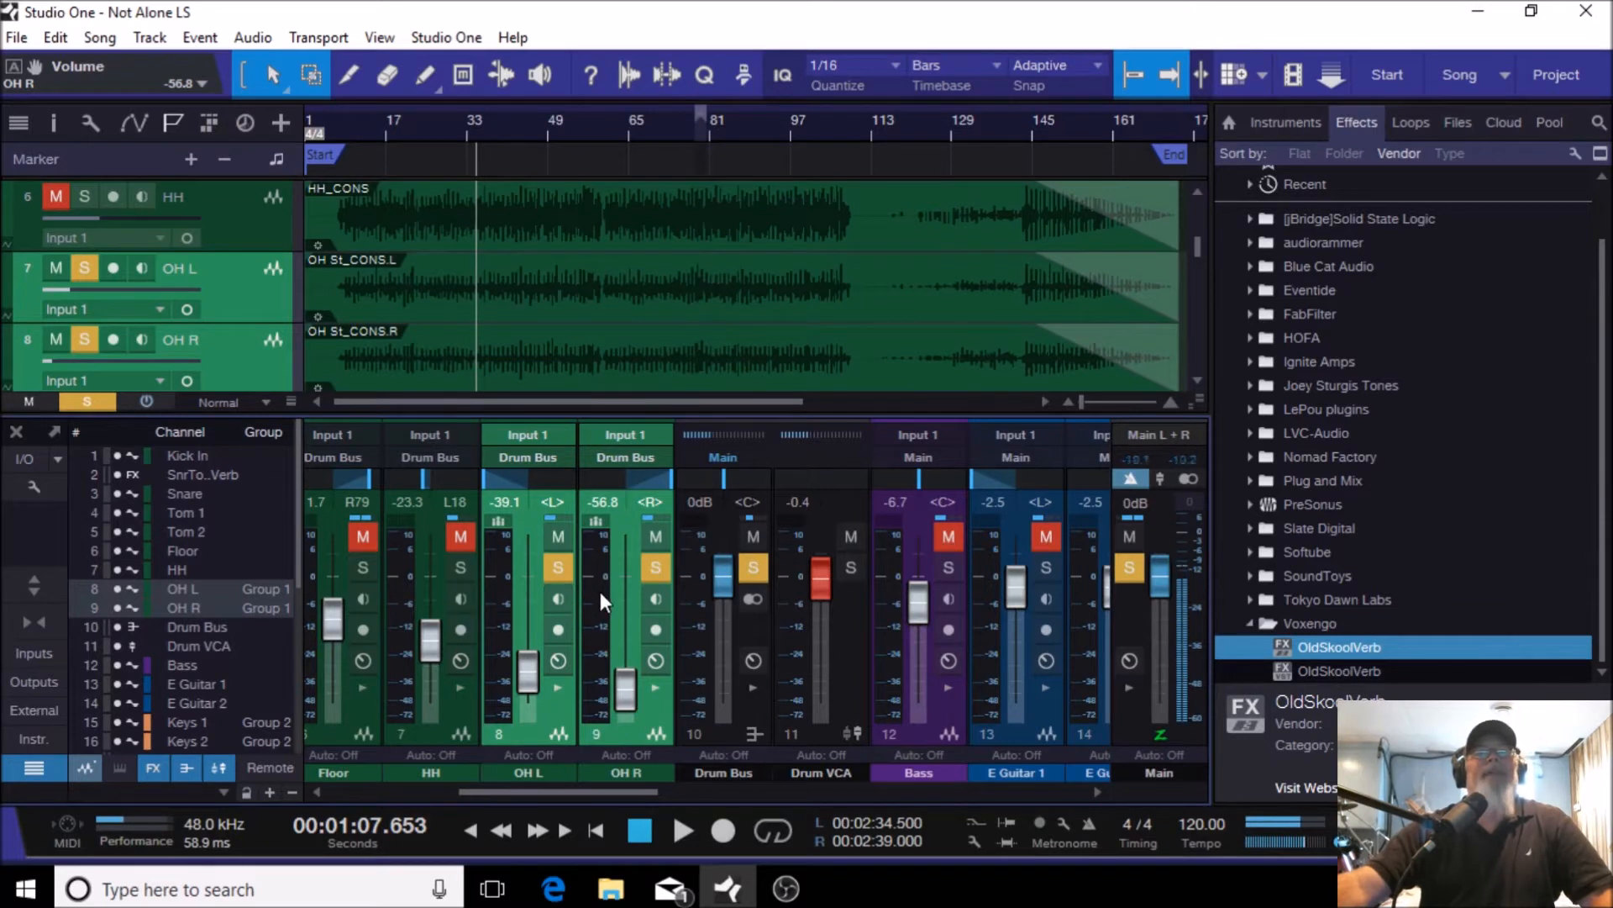
drag(630, 692, 636, 655)
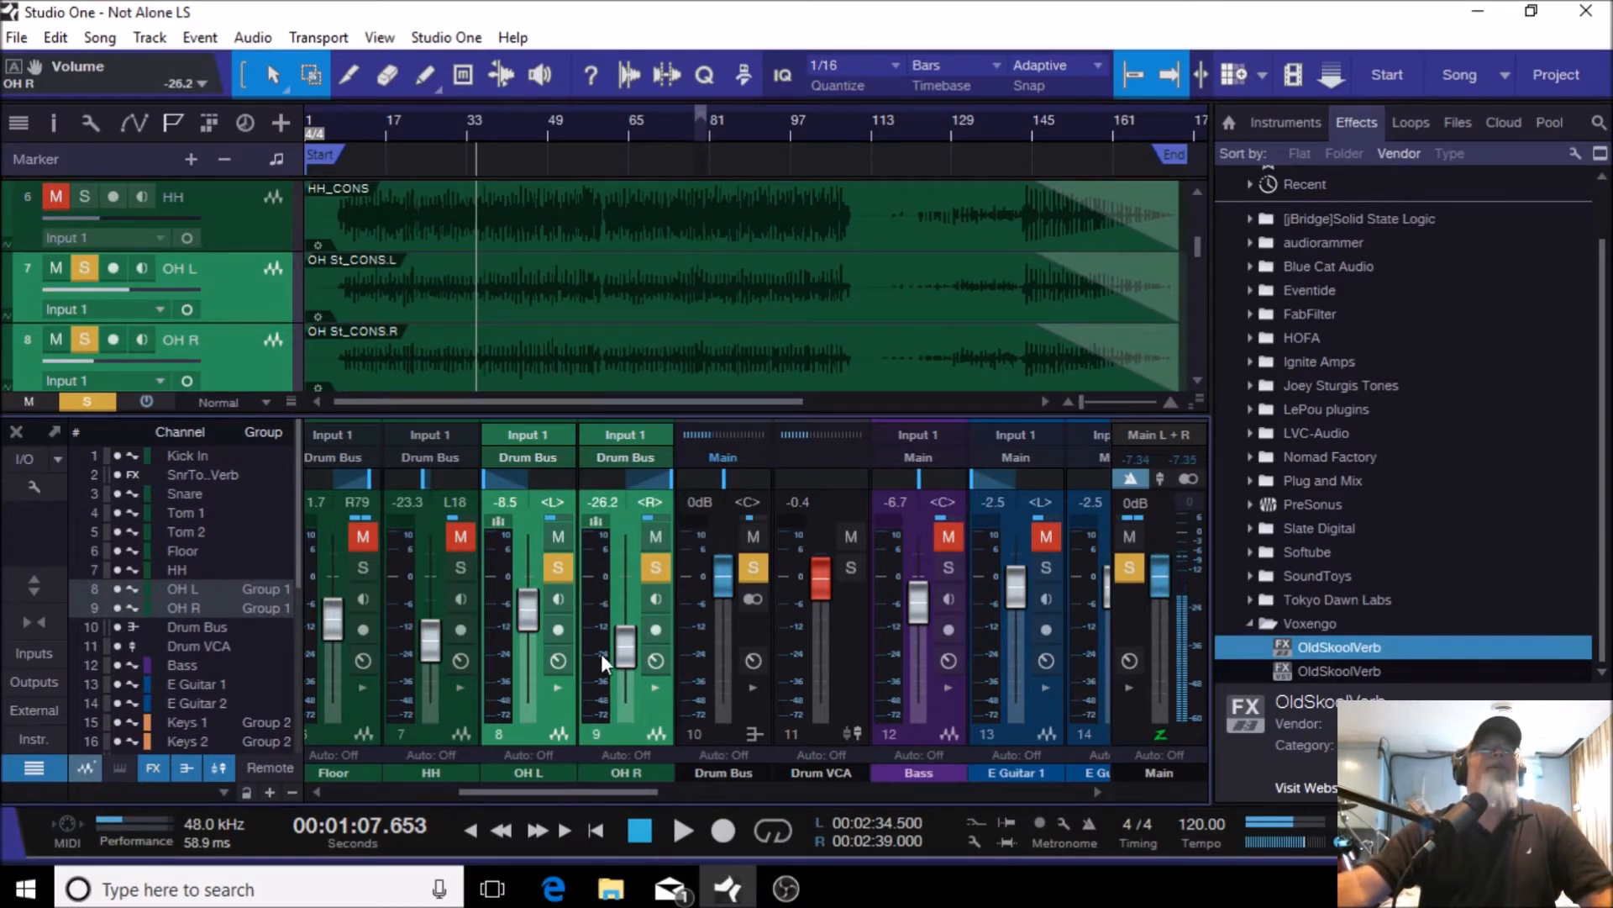
drag(623, 640, 627, 697)
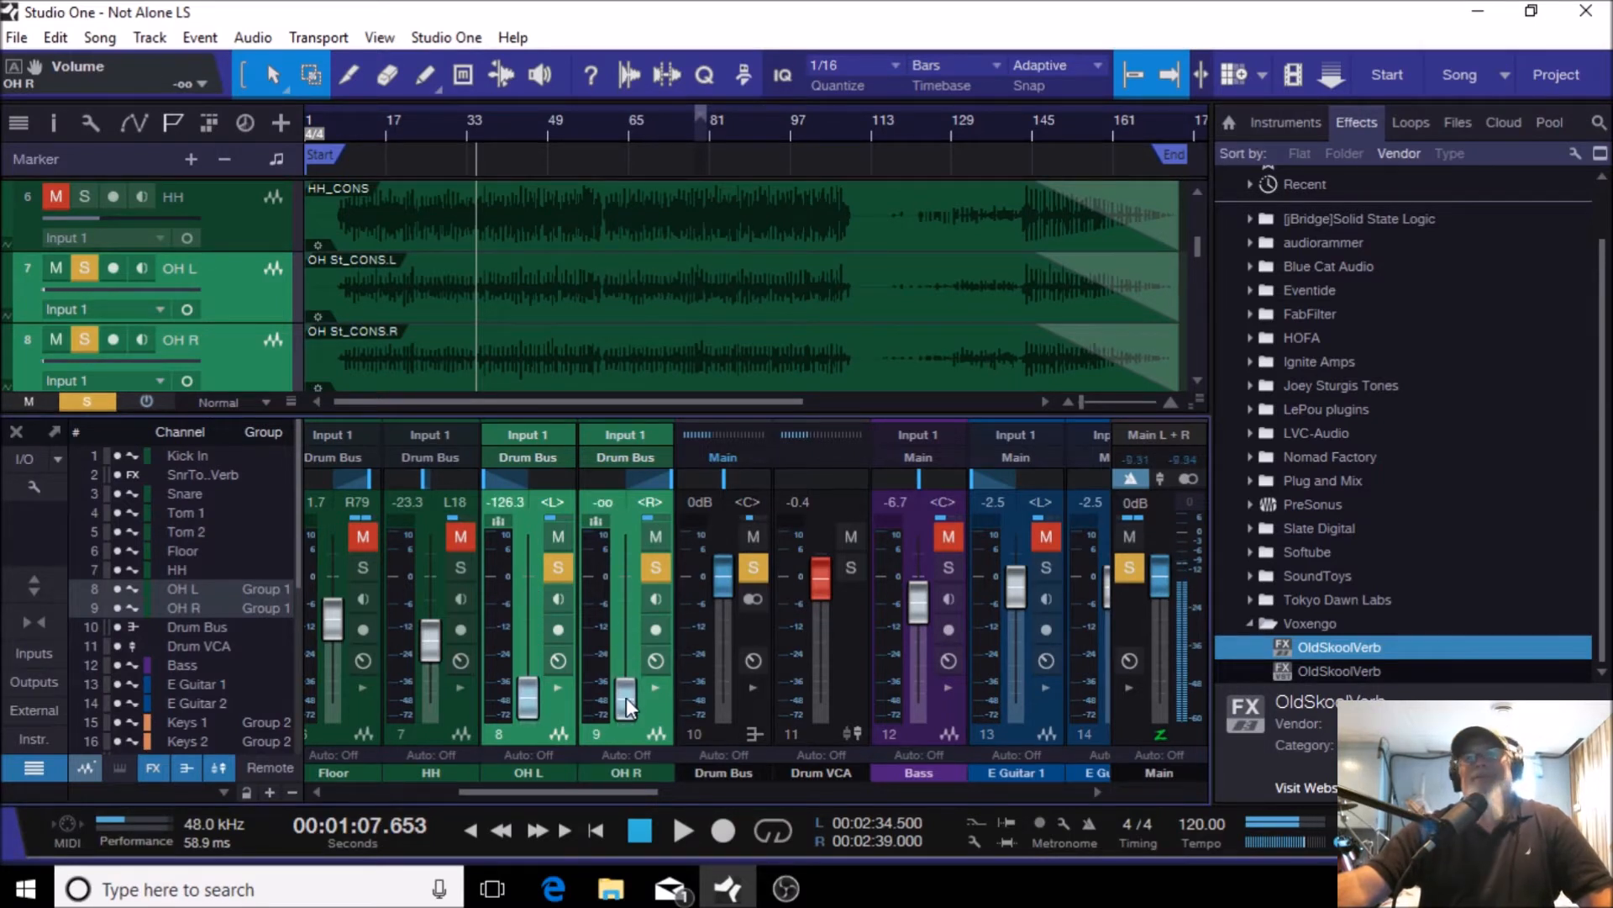
drag(629, 696, 625, 637)
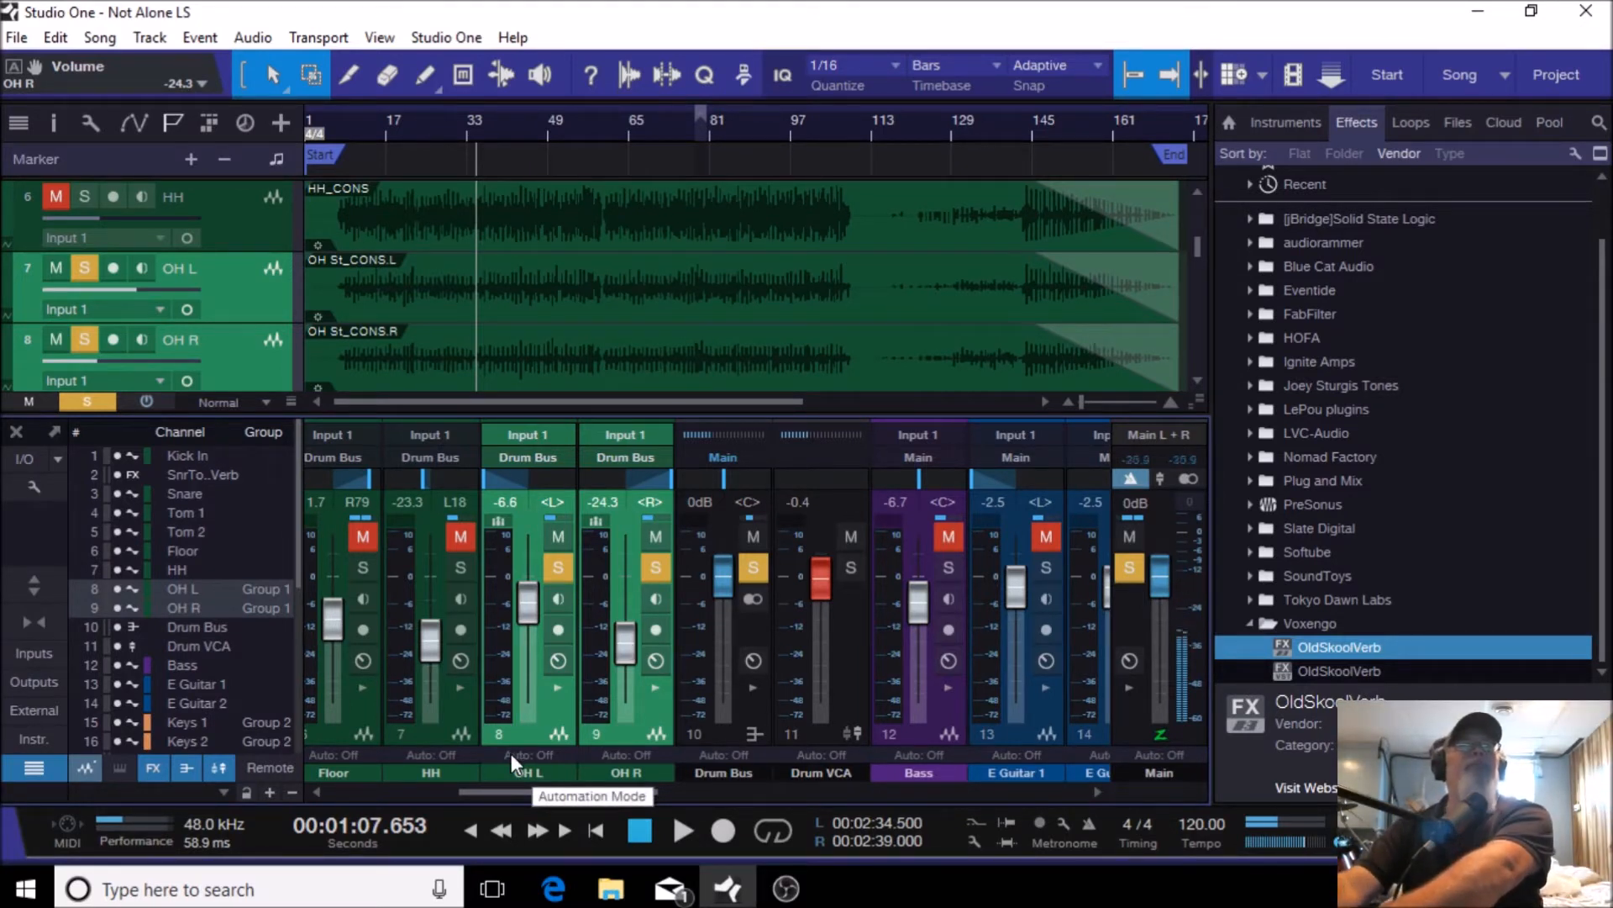
Step: Undo the grouped fader moves, the latest grouping and the earlier OH L level change
key(ctrl+shift+g)
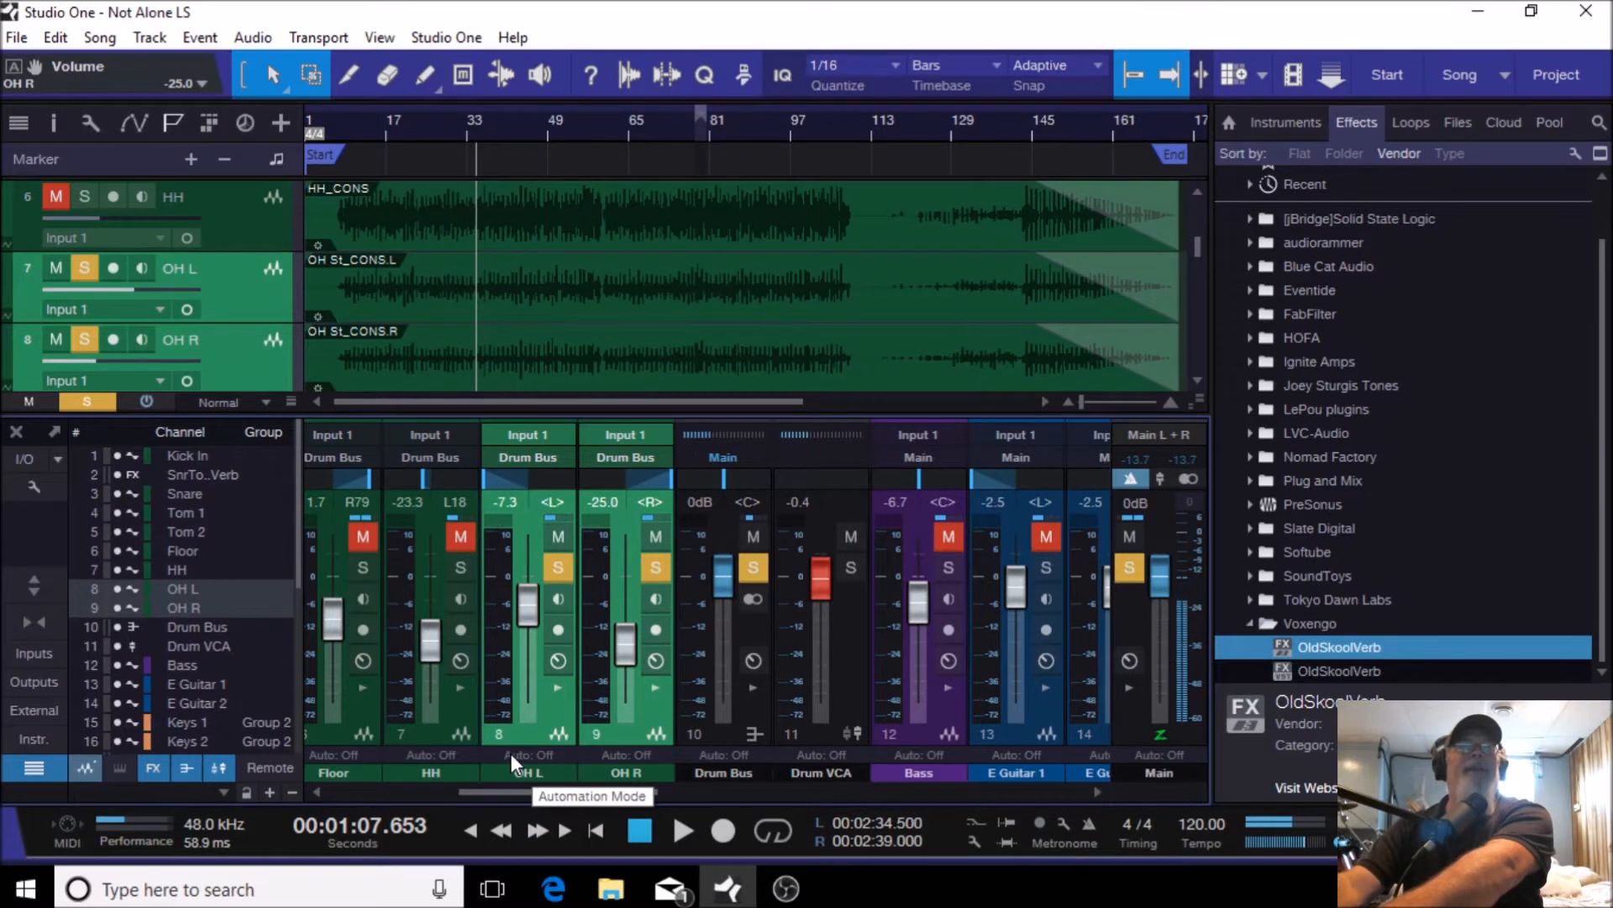
key(ctrl+z)
key(ctrl+z)
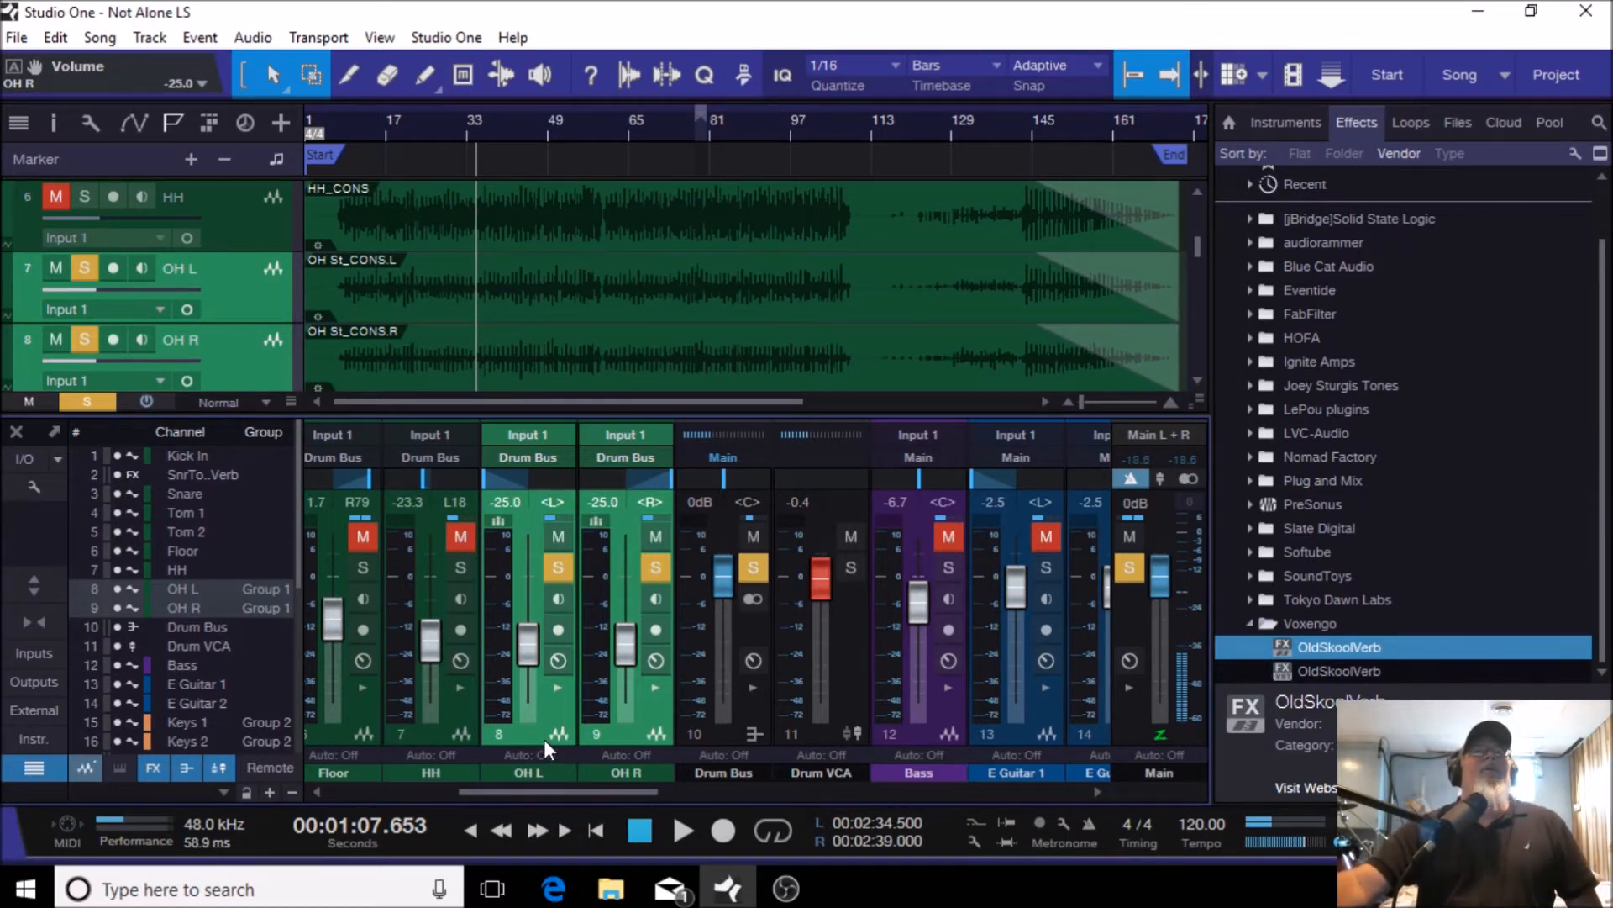
Step: Check the overhead group by selecting HH and OH R, and view the group options before closing them
click(420, 730)
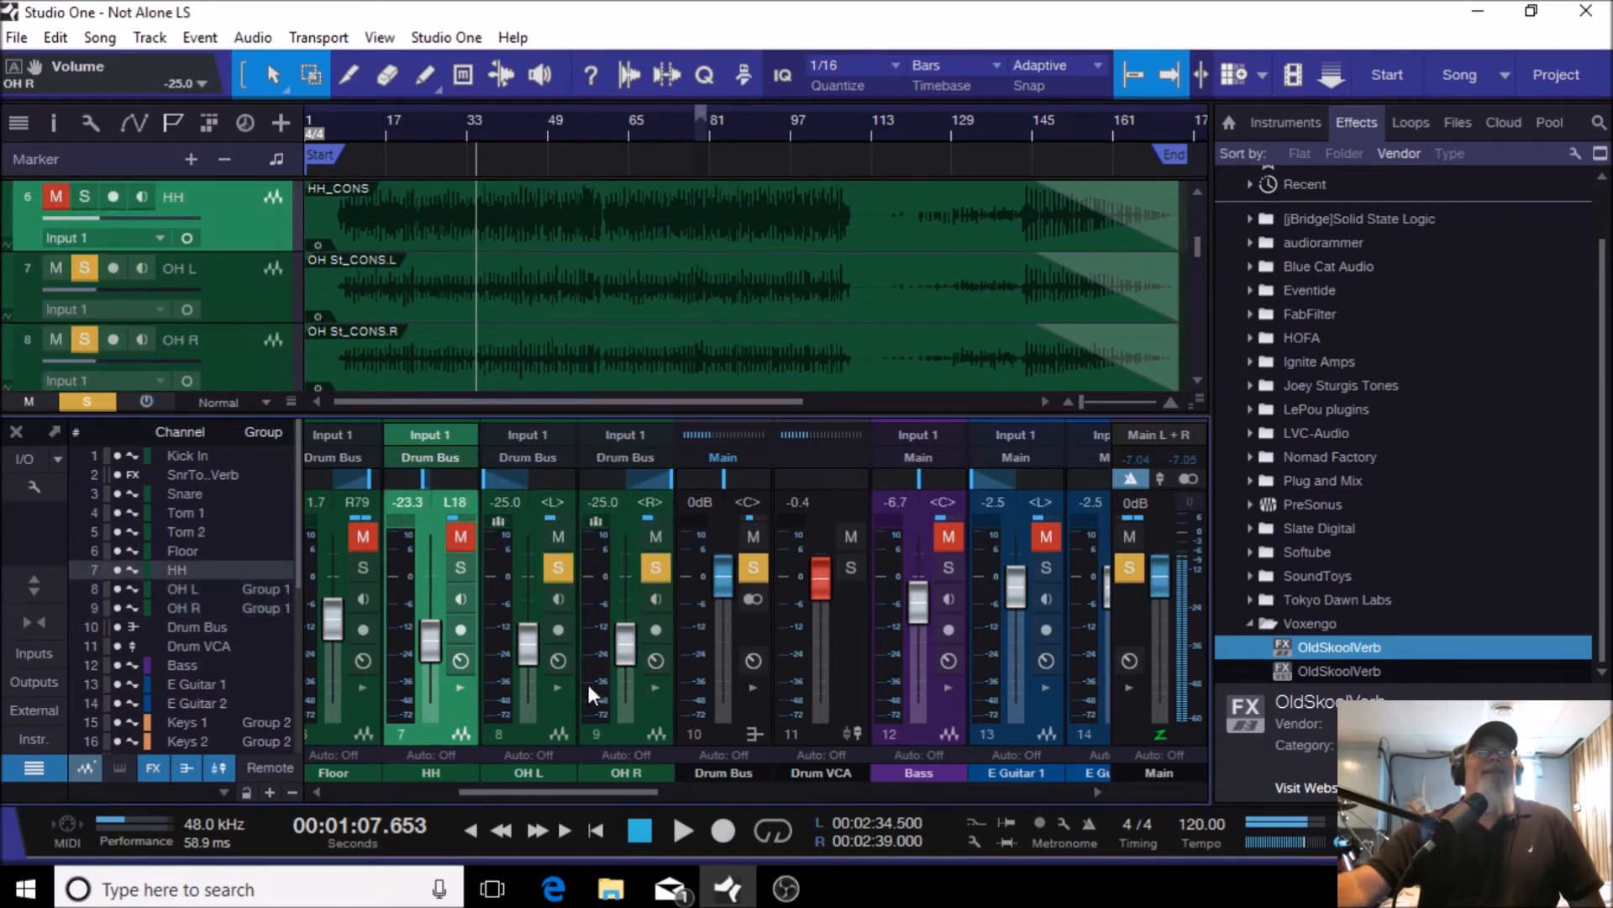
click(619, 732)
right_click(617, 737)
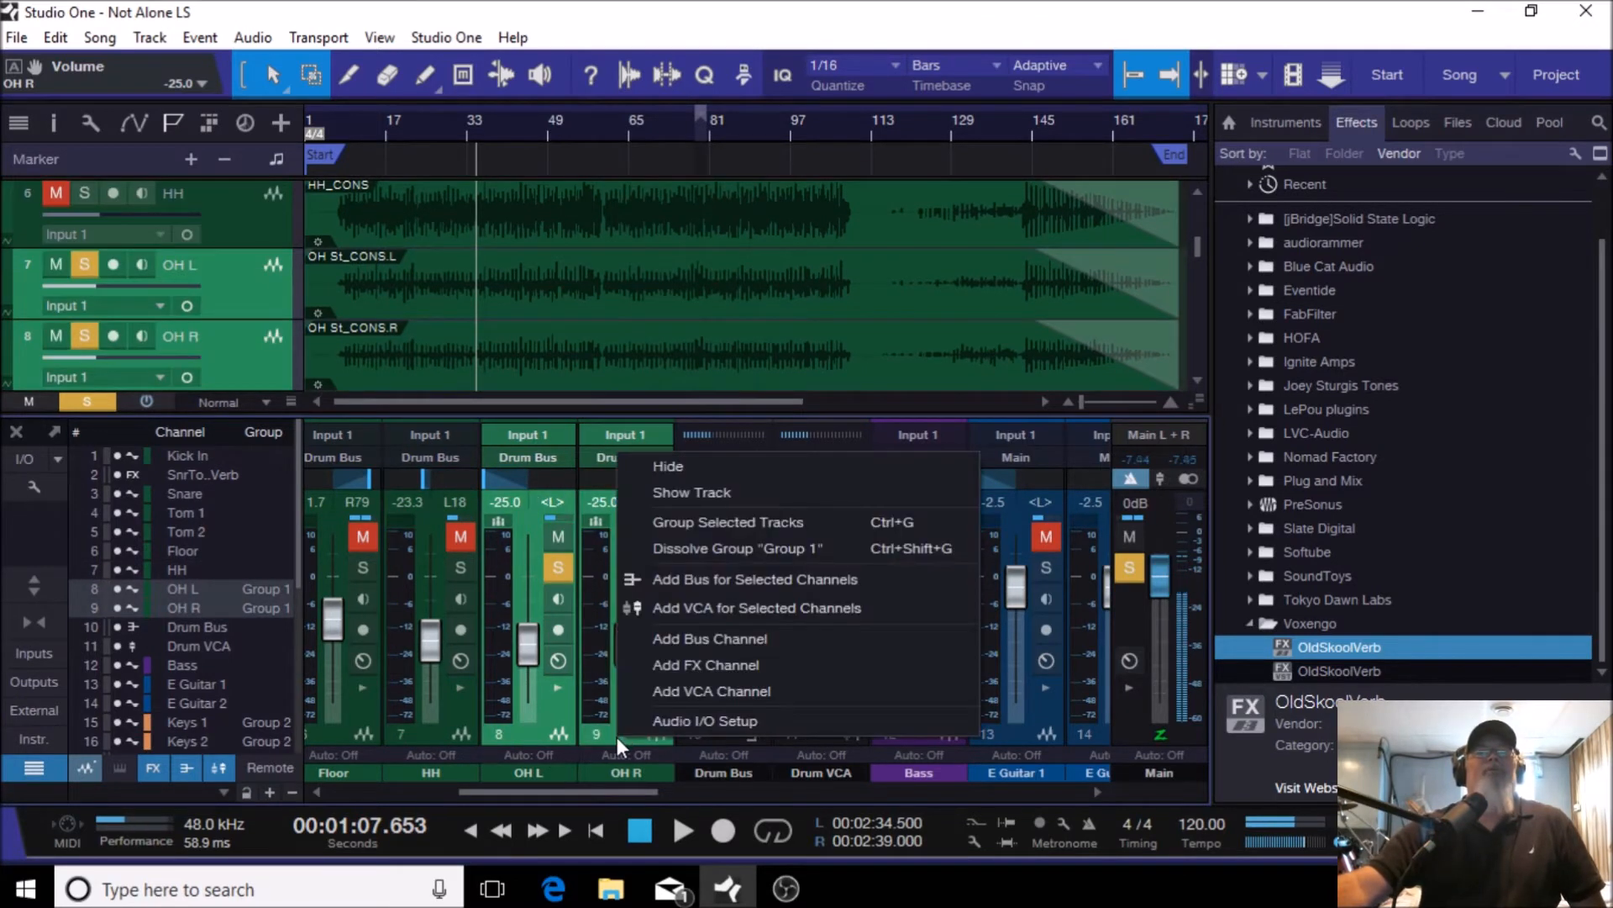
click(552, 734)
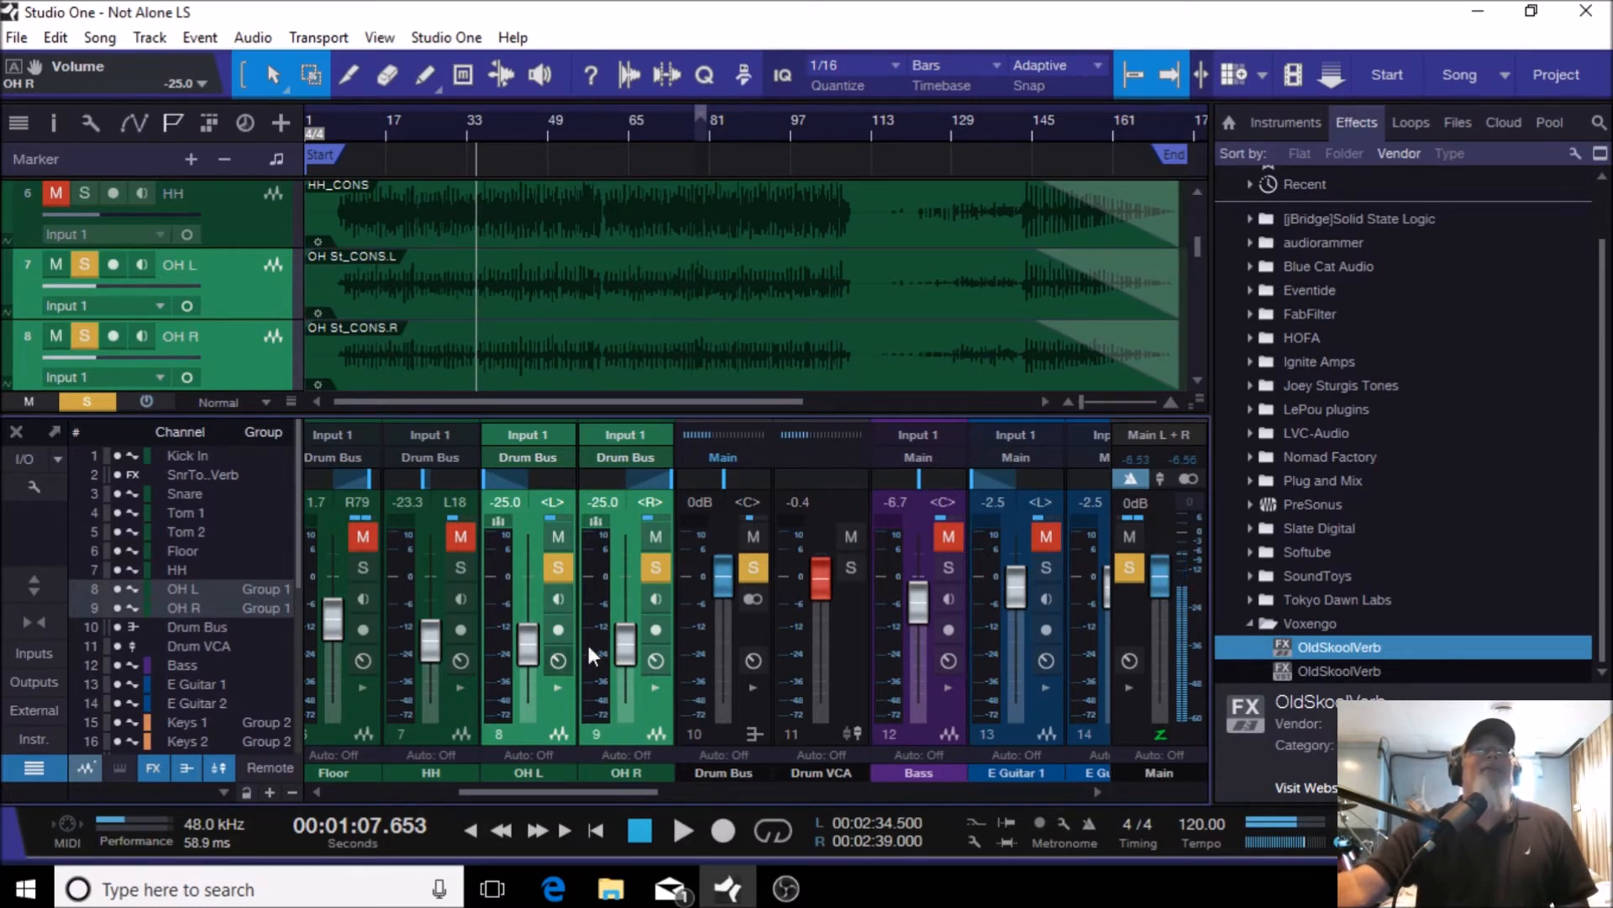
Step: Unsolo the grouped OH L and OH R channels, and play a short passage of the song before stopping playback
drag(597, 792, 558, 796)
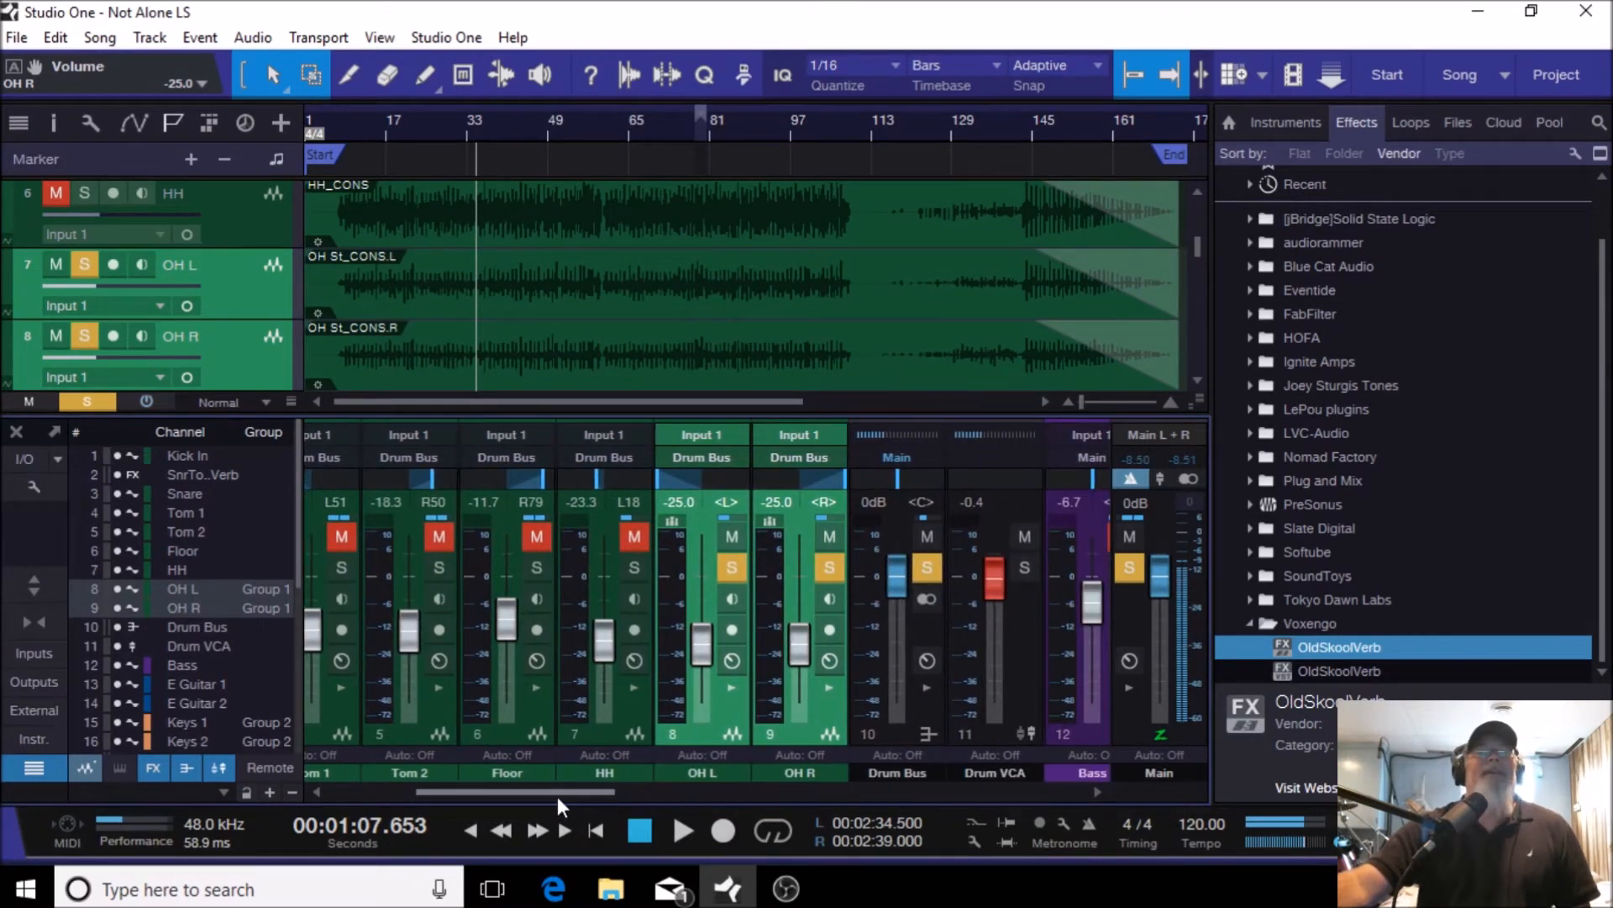
drag(557, 796, 560, 795)
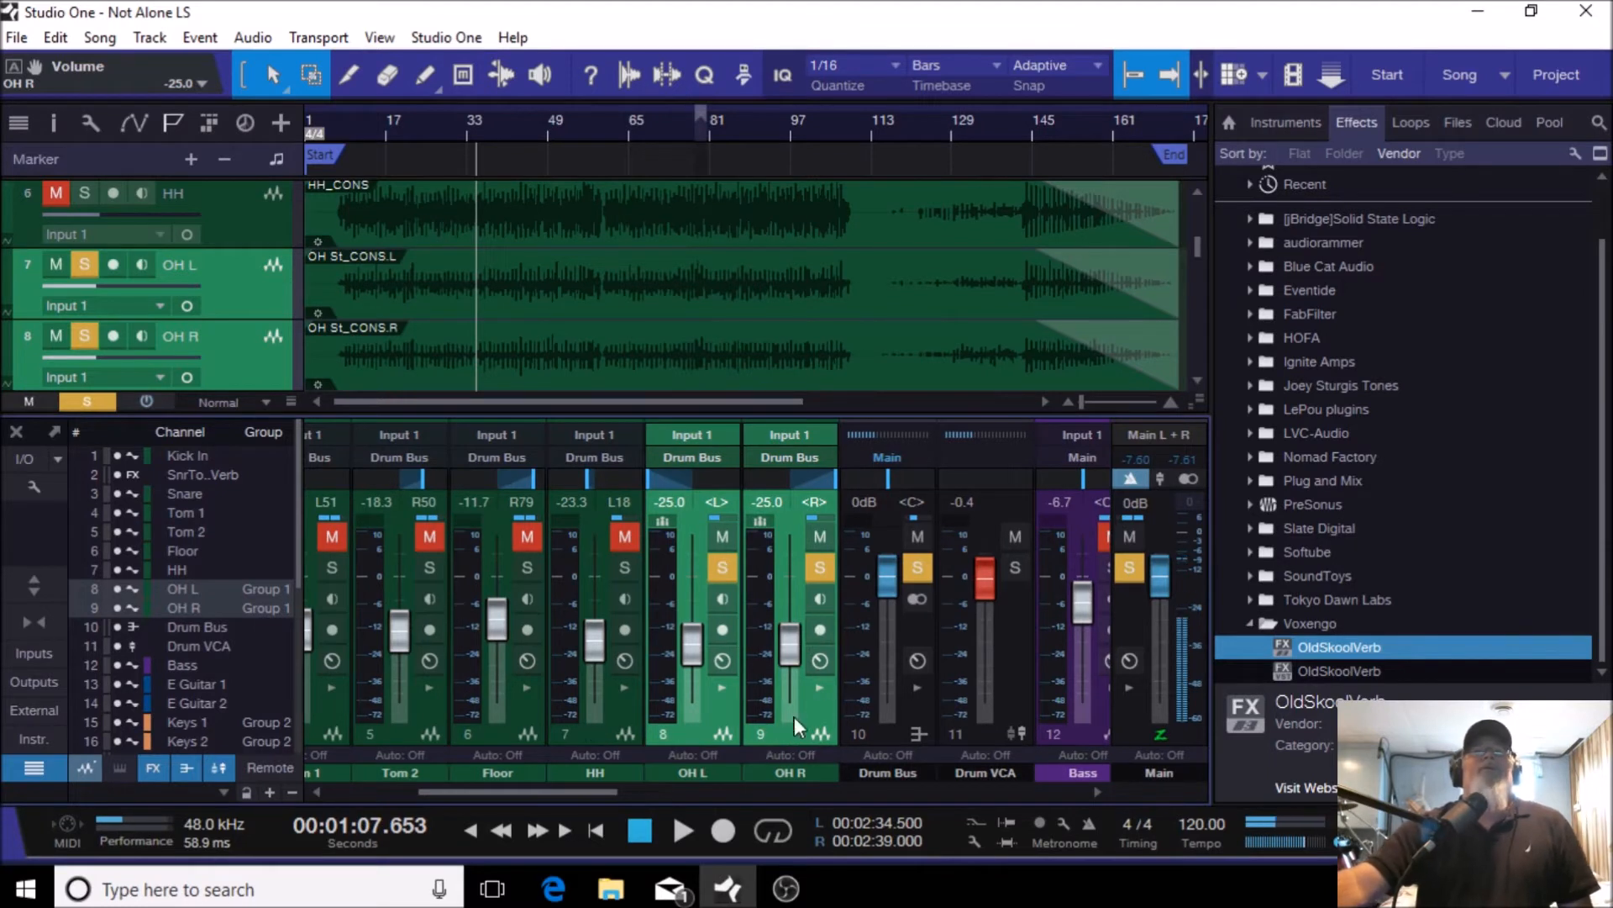
click(815, 570)
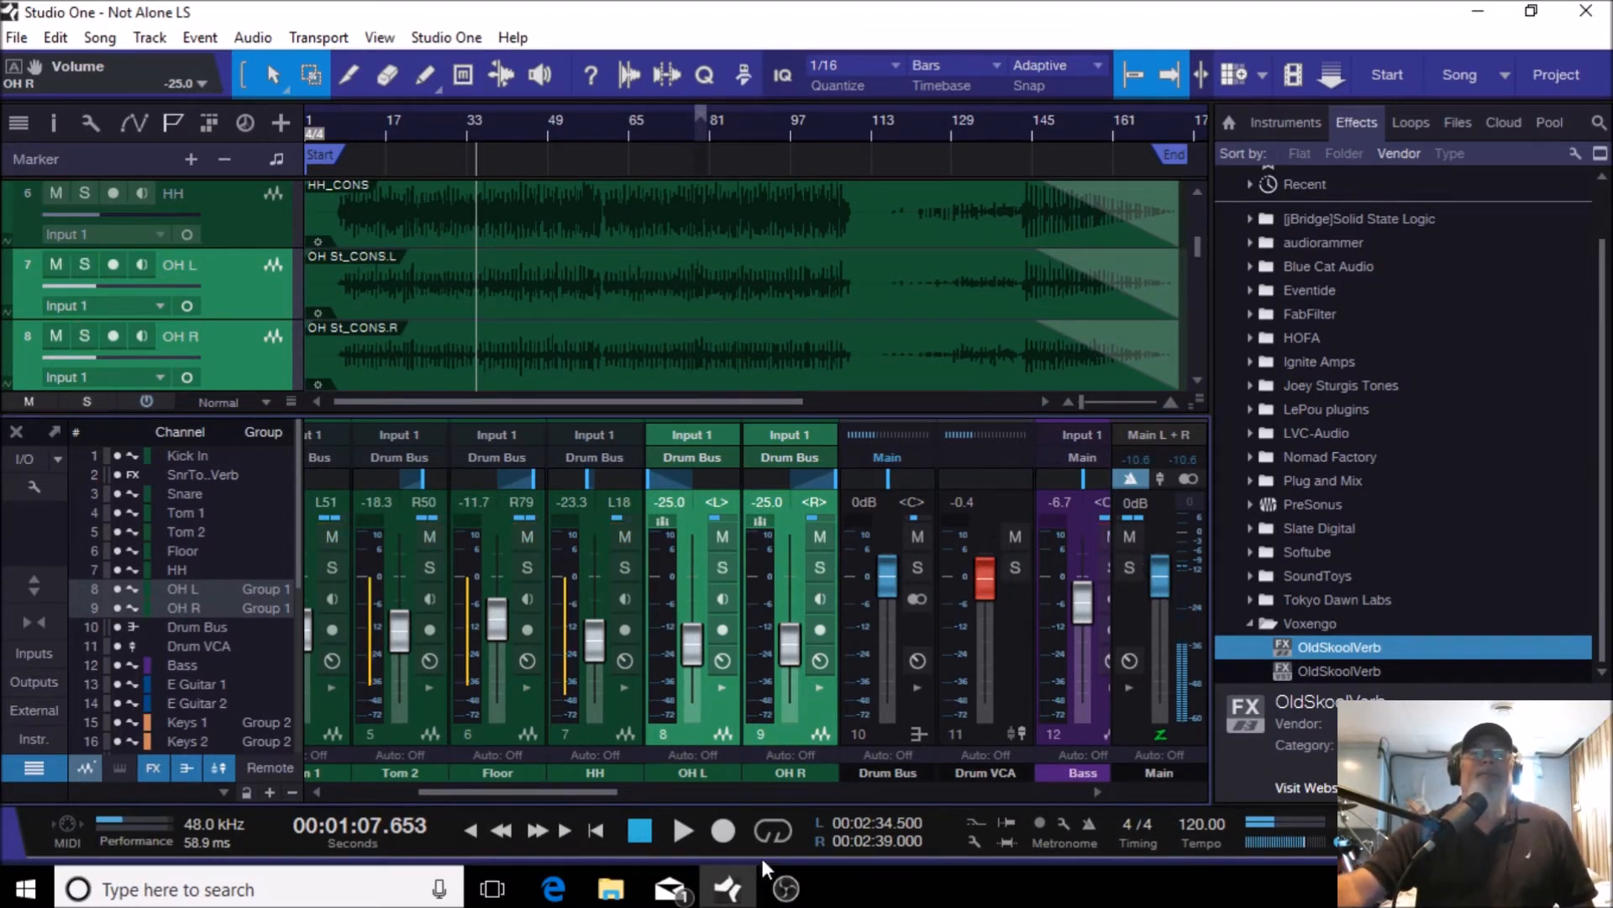
click(682, 829)
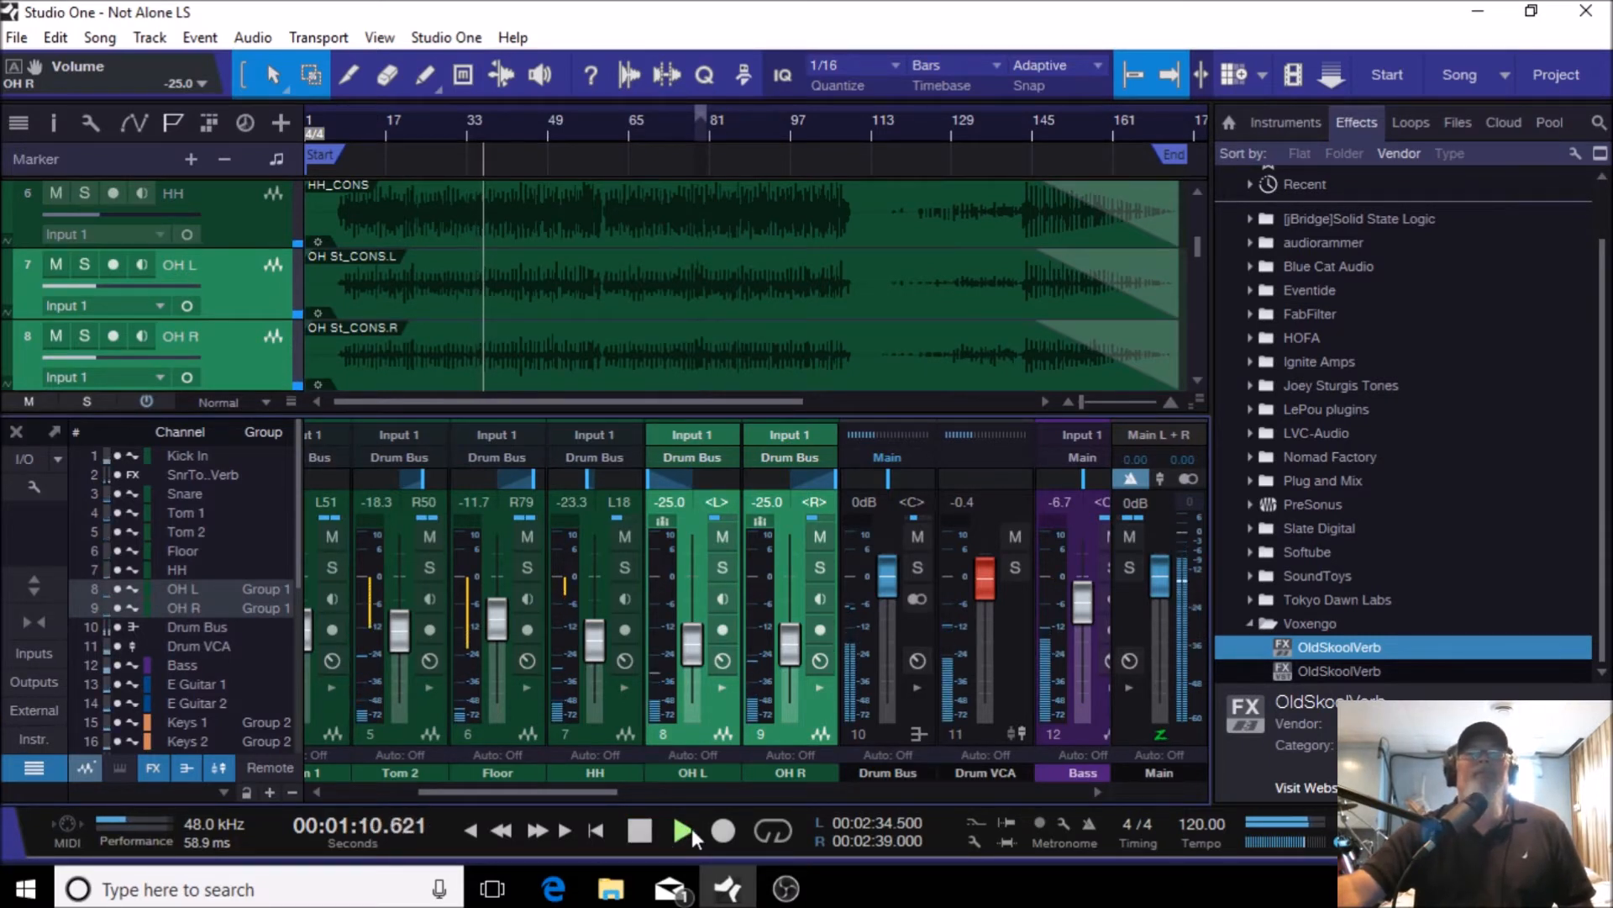
click(640, 831)
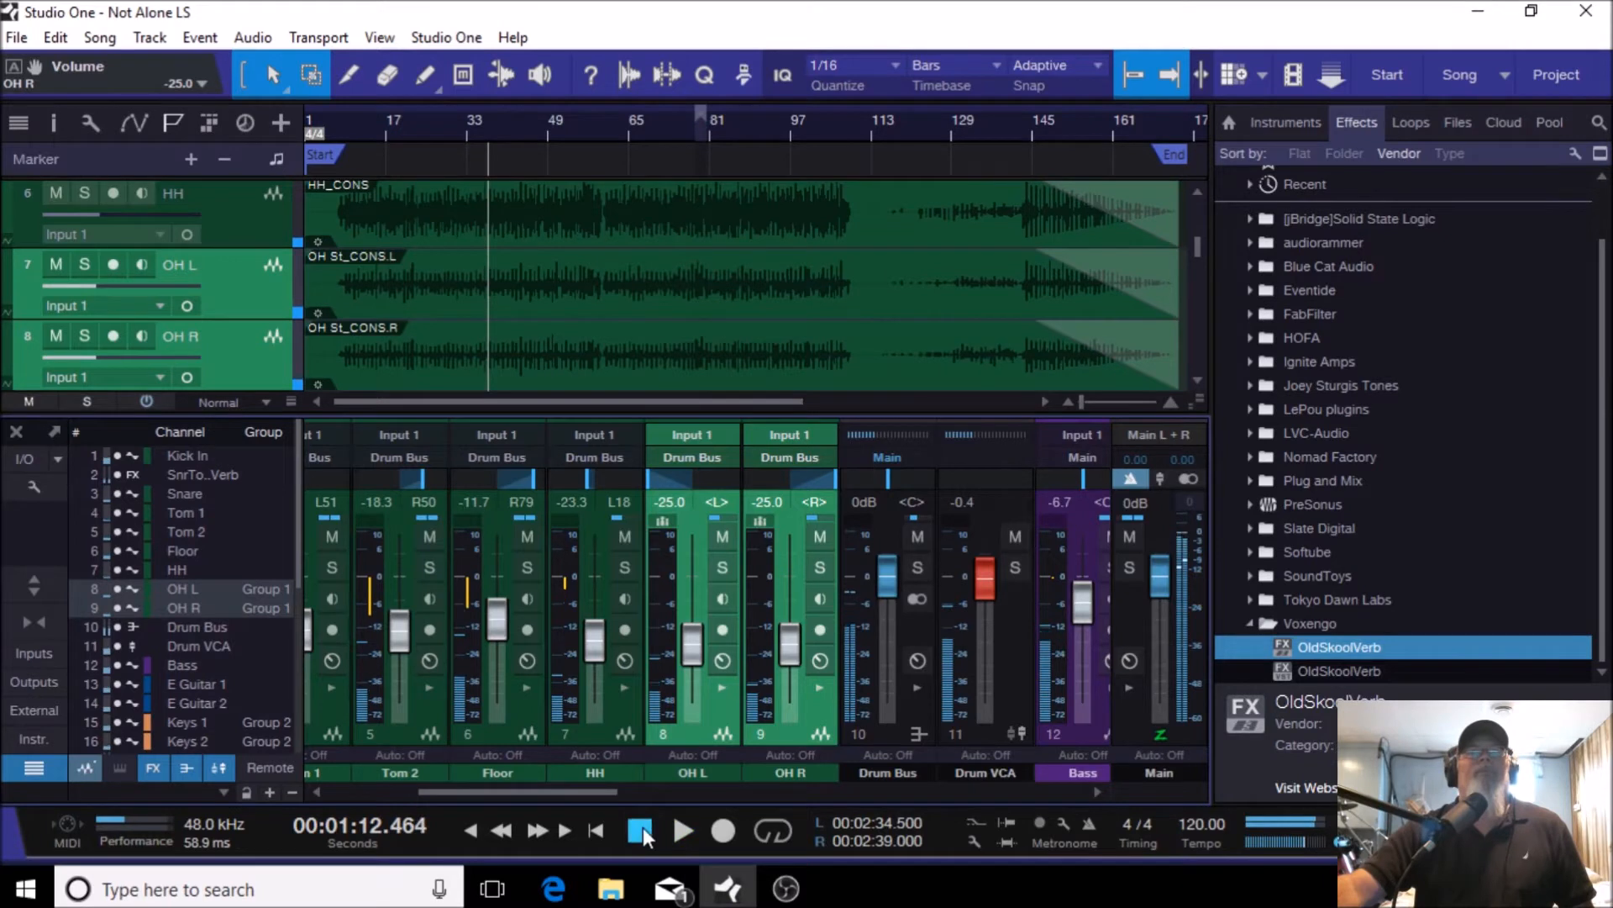
Step: Dissolve Group 1 so that OH L and OH R are independent tracks
right_click(785, 738)
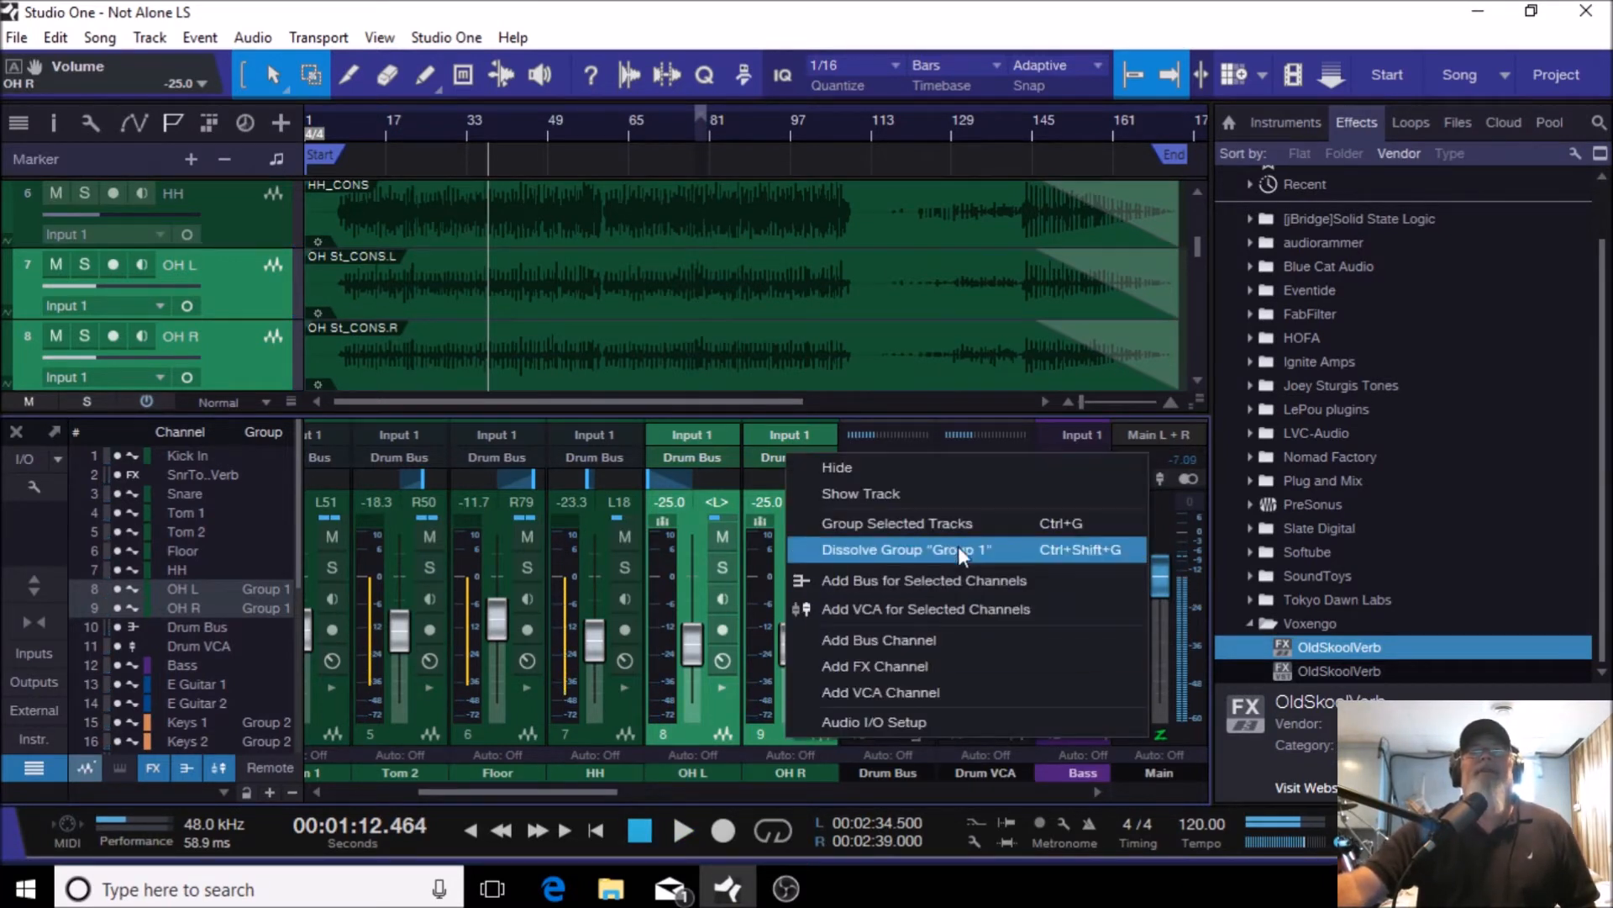
click(890, 555)
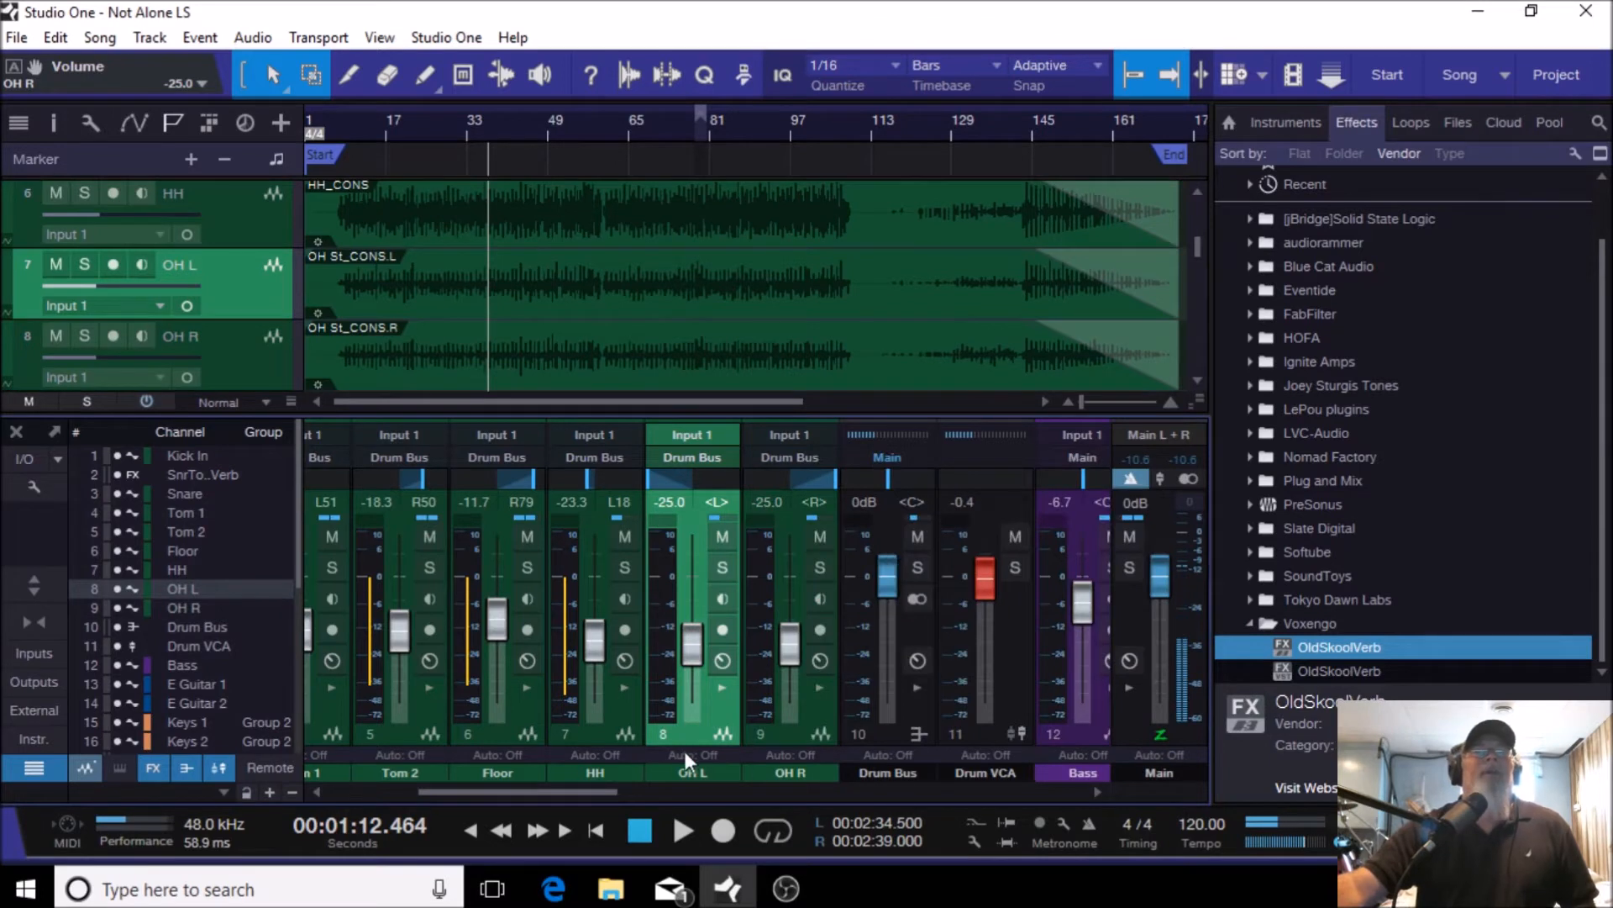
Step: Select the Kick In, Snare, Tom 1, Tom 2, Floor, HH, OH L and OH R channels together, leaving out the reverb channel
drag(586, 789, 415, 793)
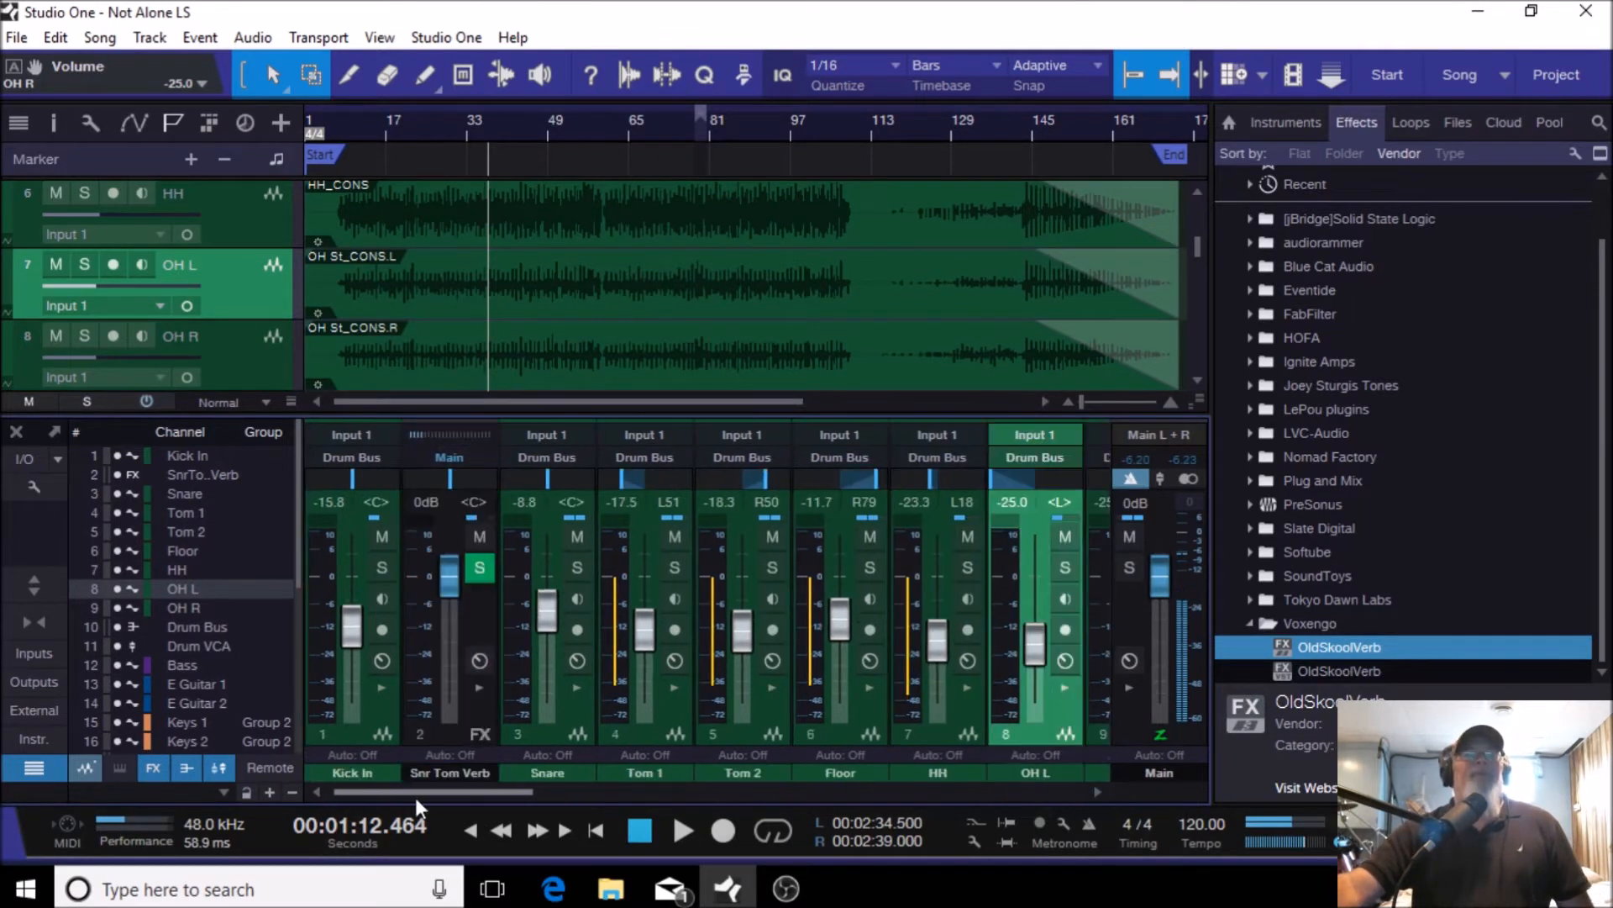
click(357, 736)
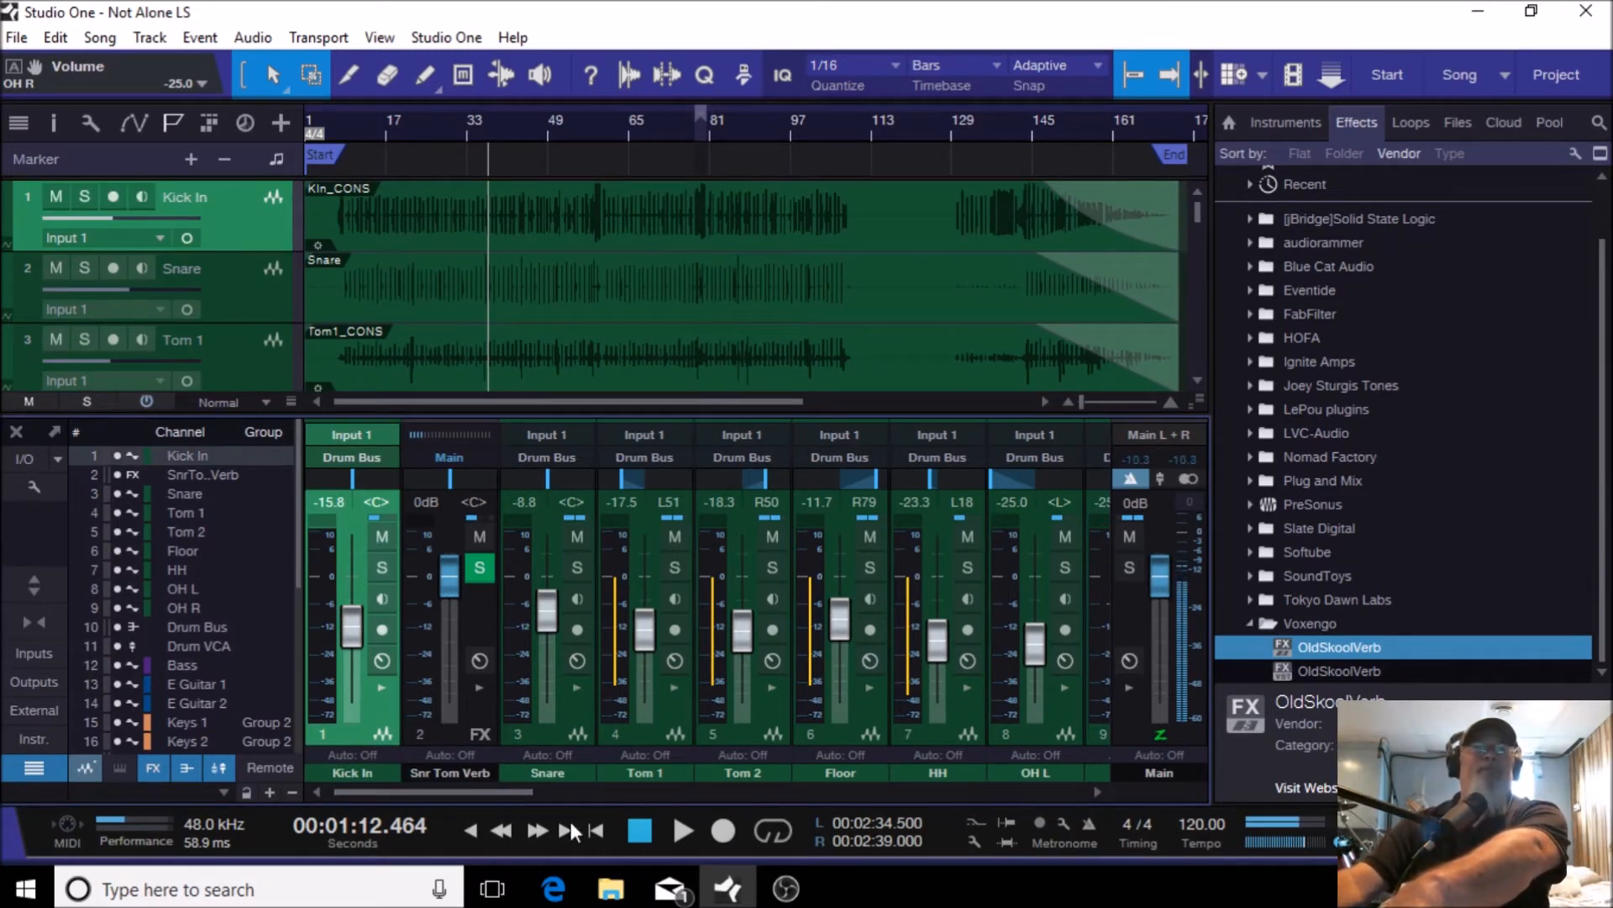
ctrl+click(543, 740)
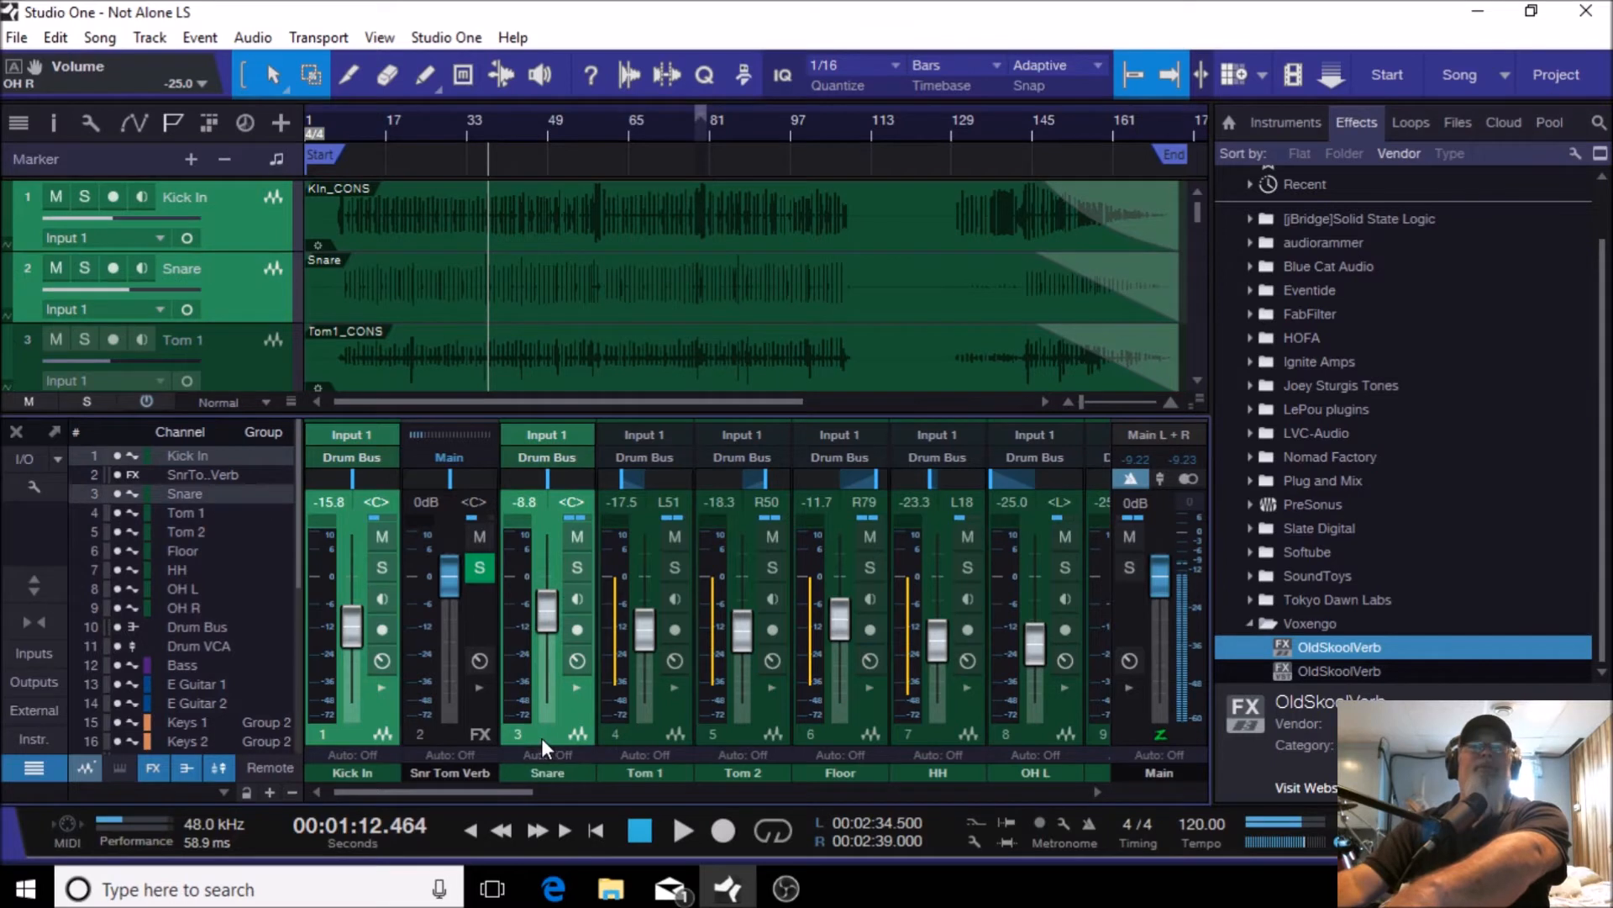
ctrl+click(646, 745)
ctrl+click(734, 739)
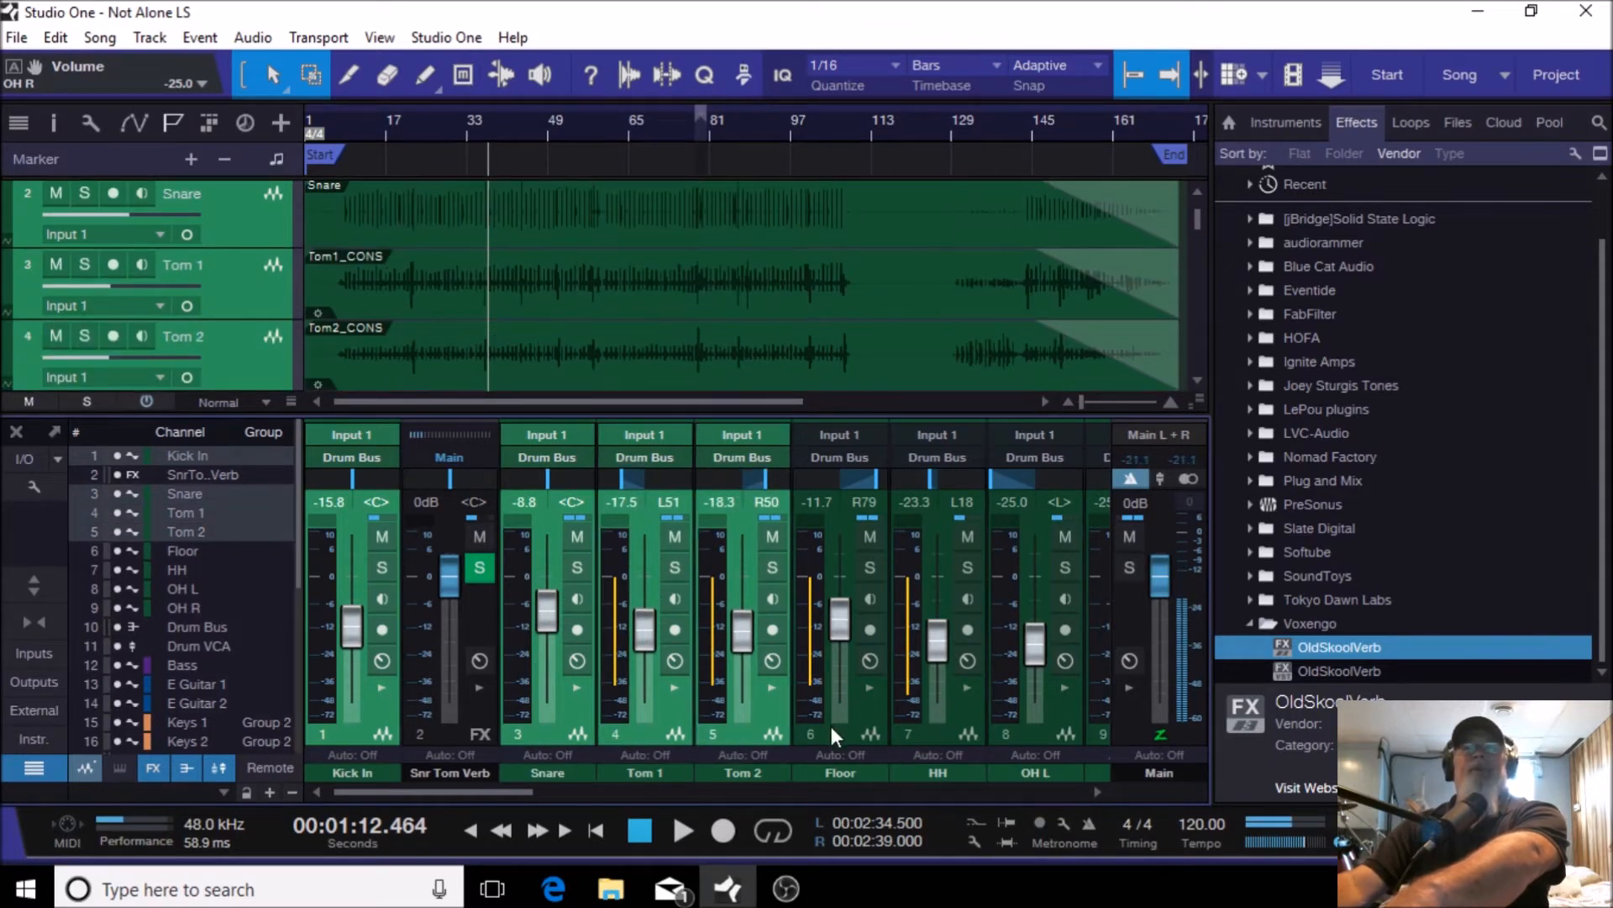
ctrl+click(830, 726)
ctrl+click(921, 738)
ctrl+click(1023, 739)
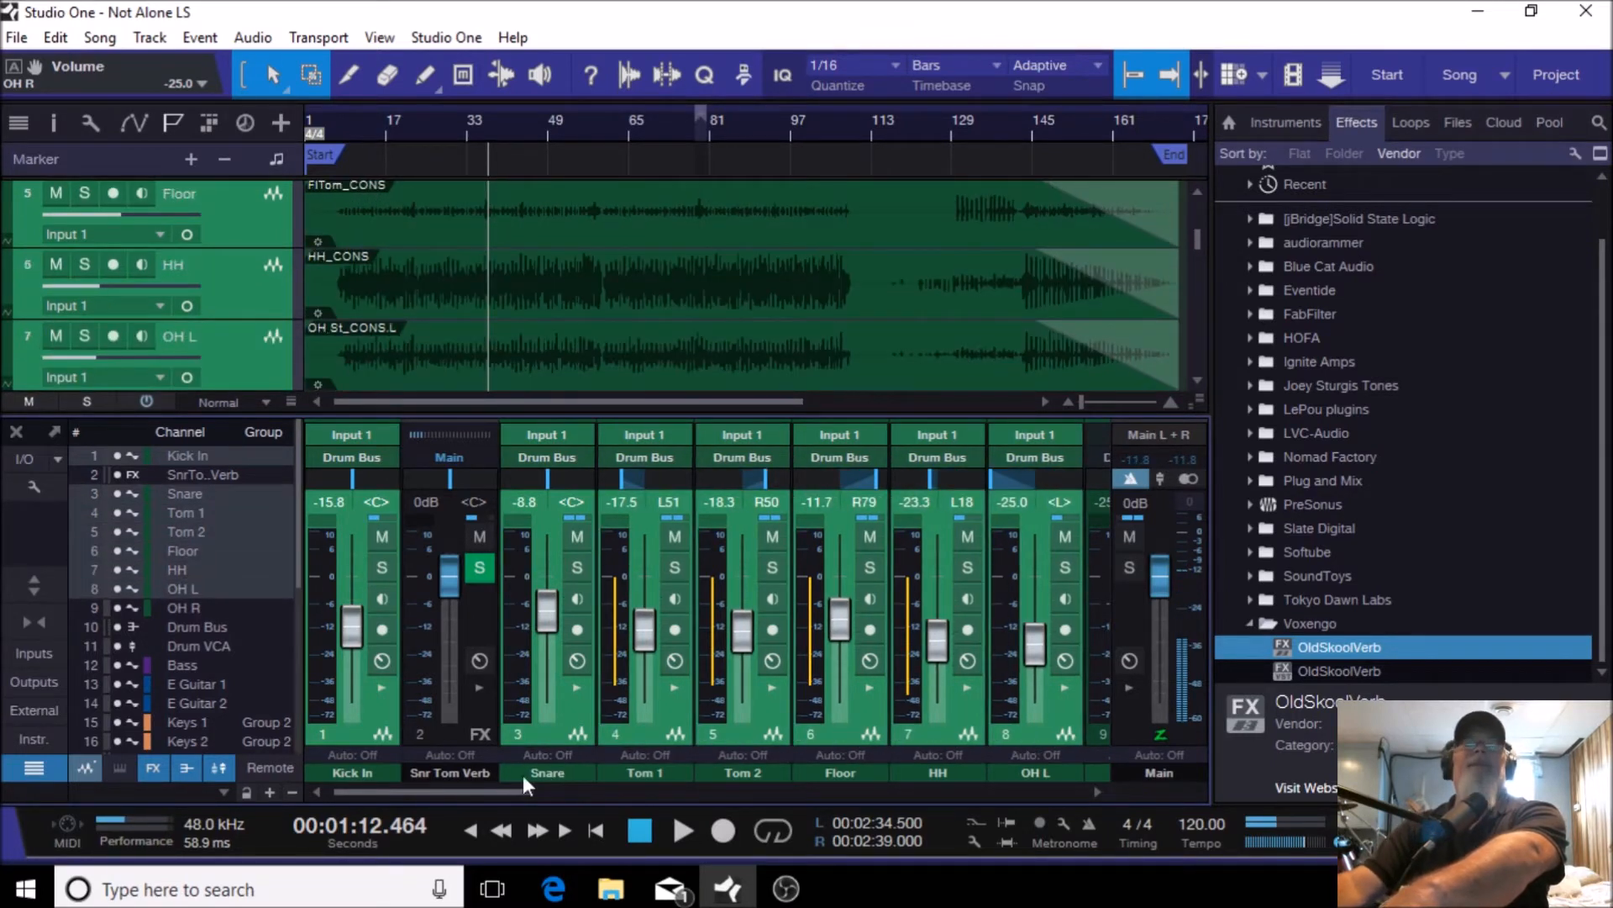
drag(505, 793, 559, 791)
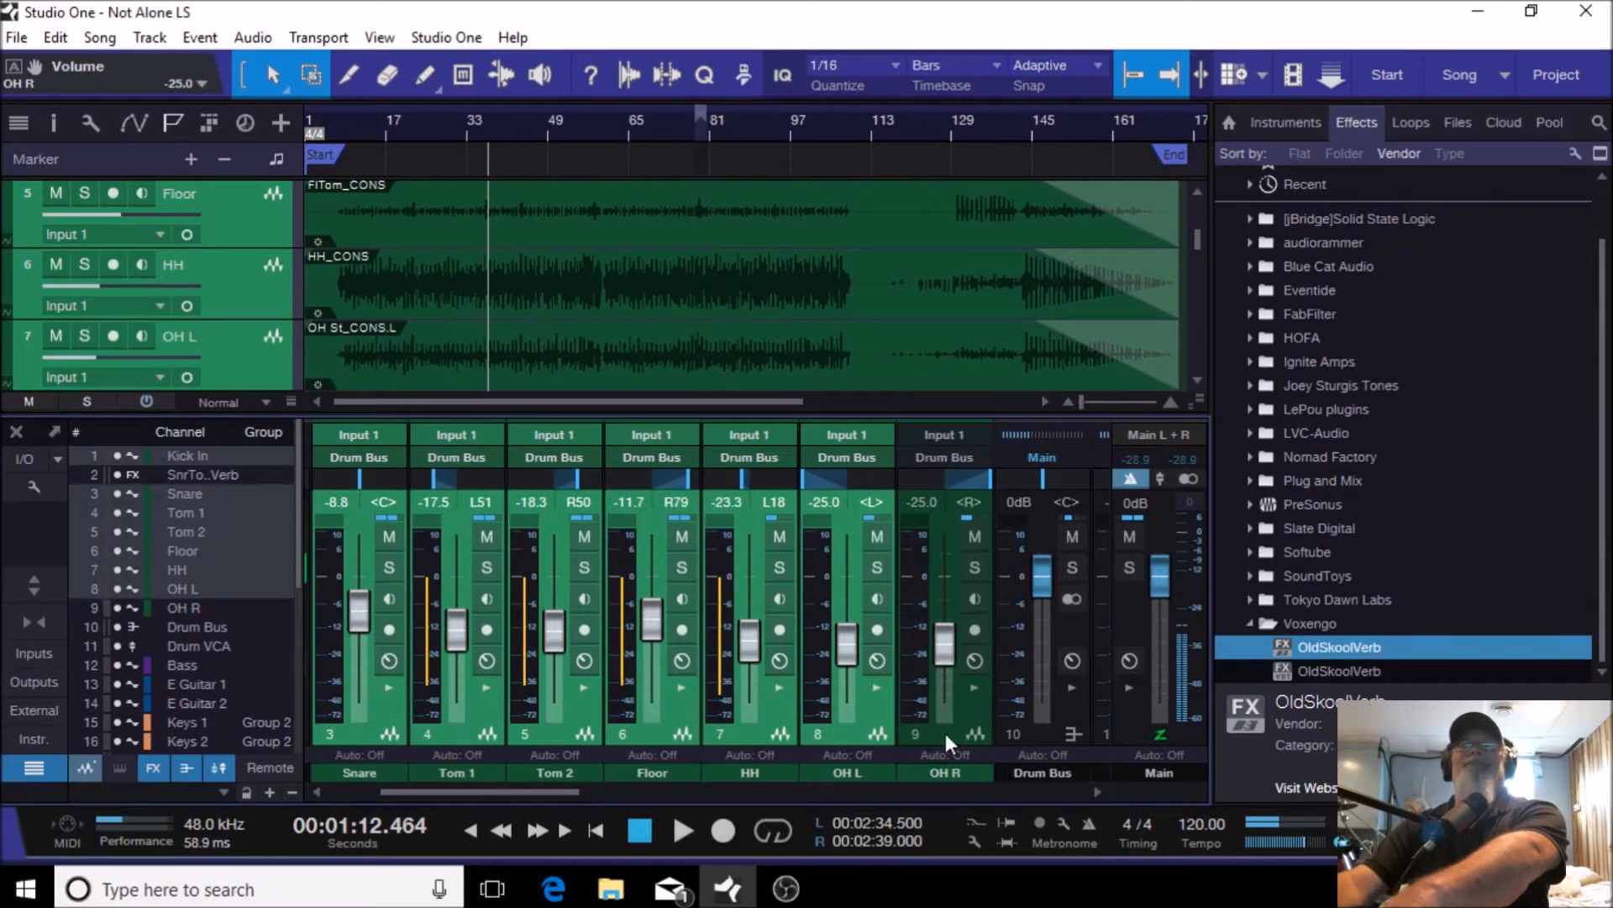
ctrl+click(946, 732)
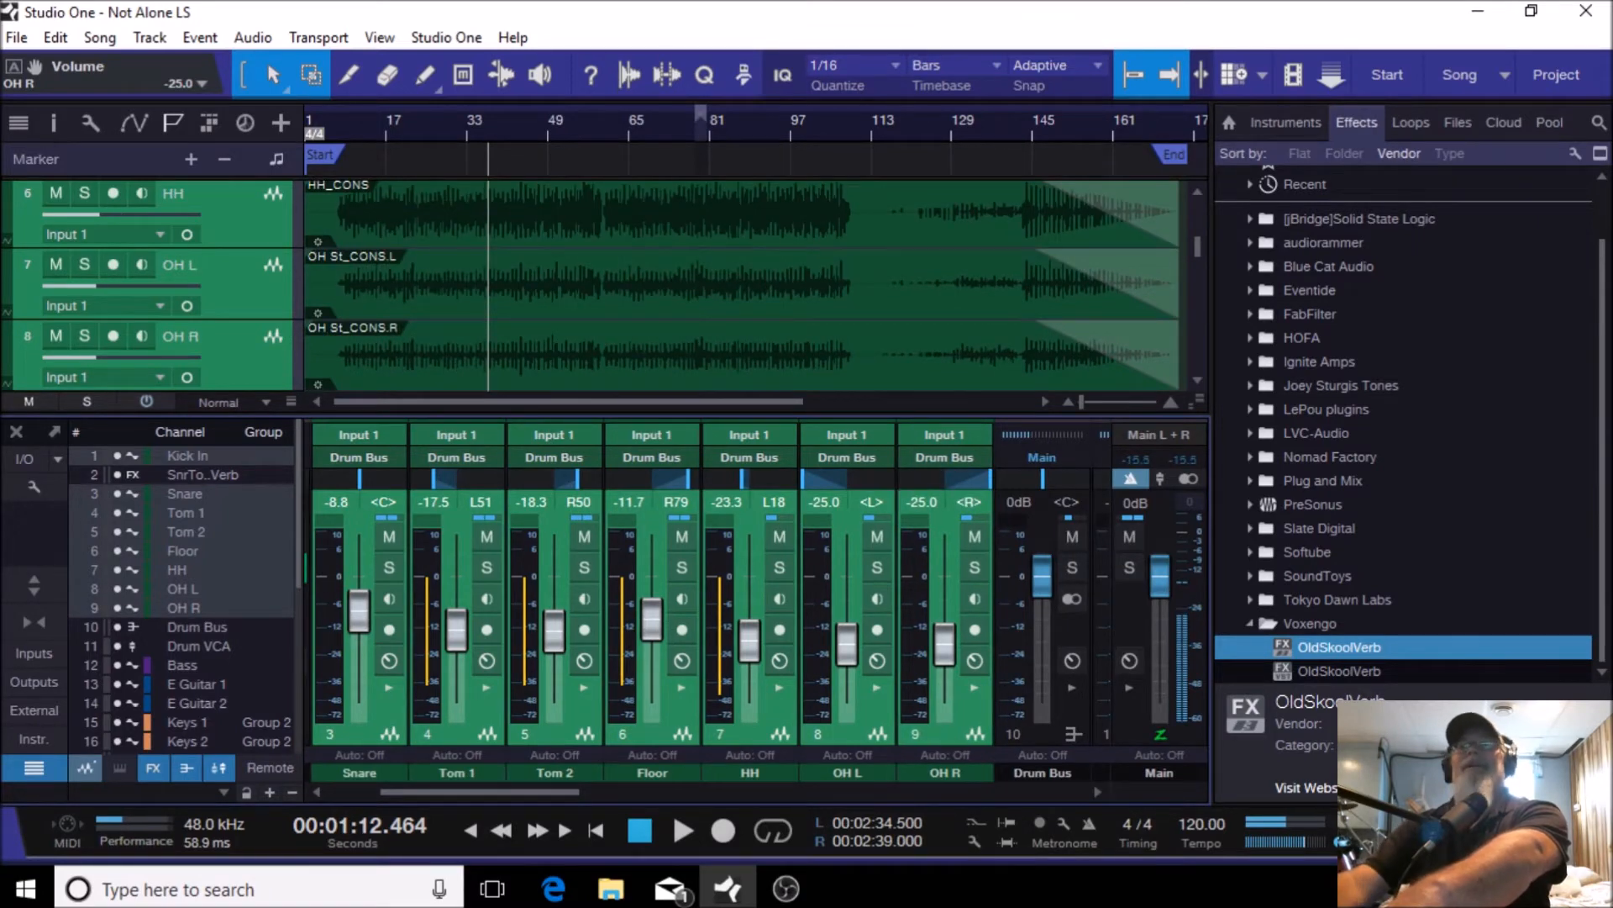
Step: Hide the browser and view the option to add a VCA for the selected drum channels, leaving it by selecting only OH L
key(F5)
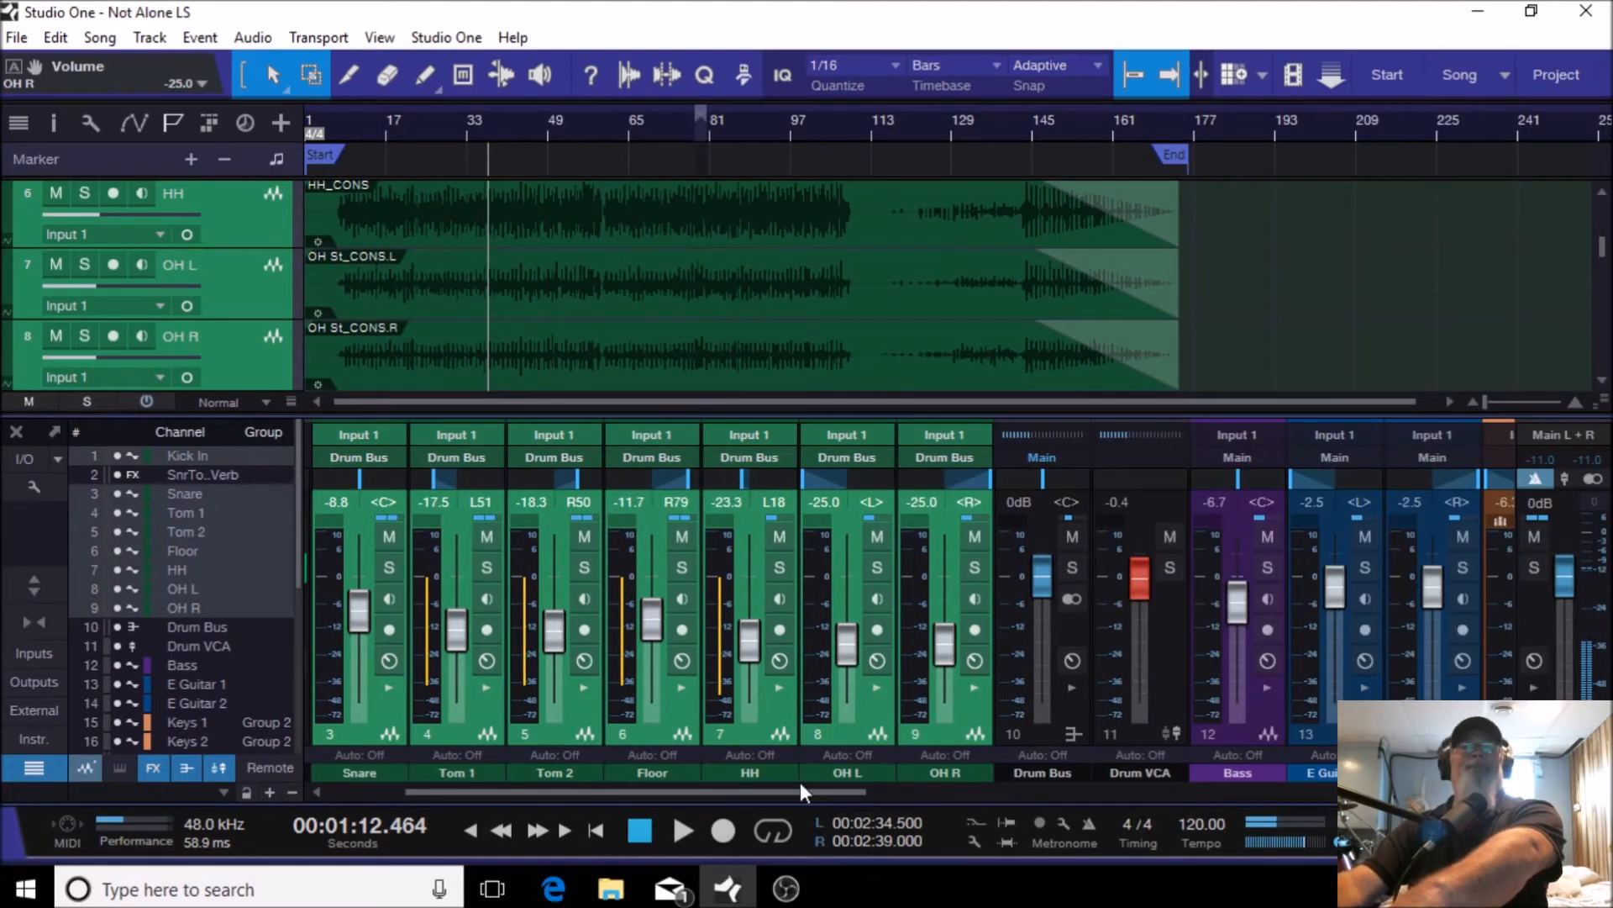
drag(787, 790, 570, 787)
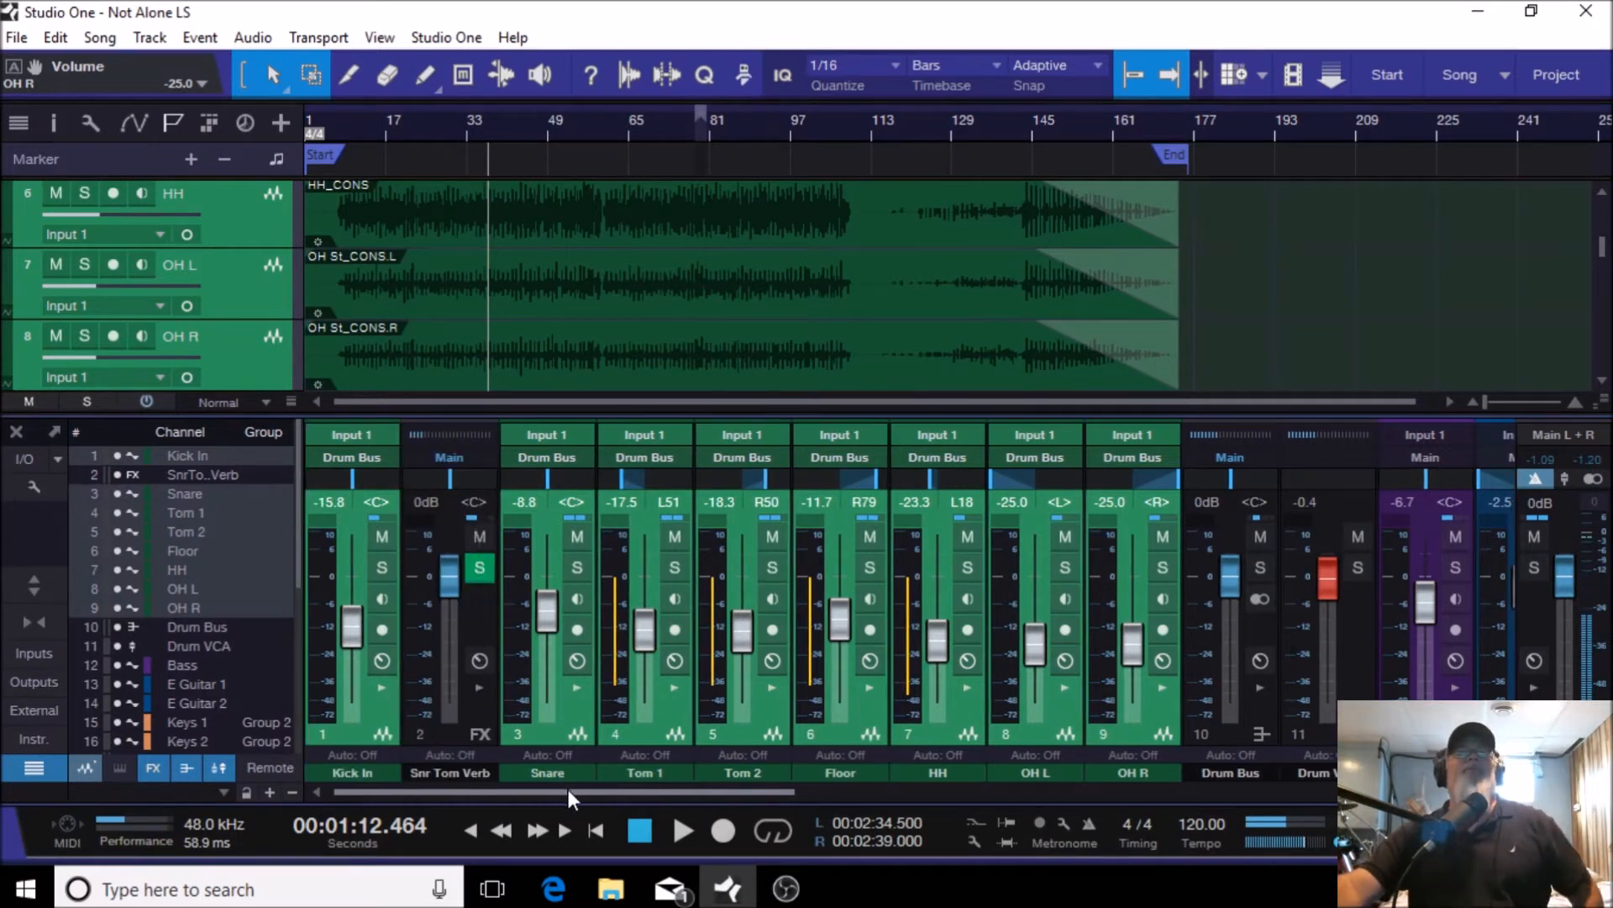
right_click(1129, 734)
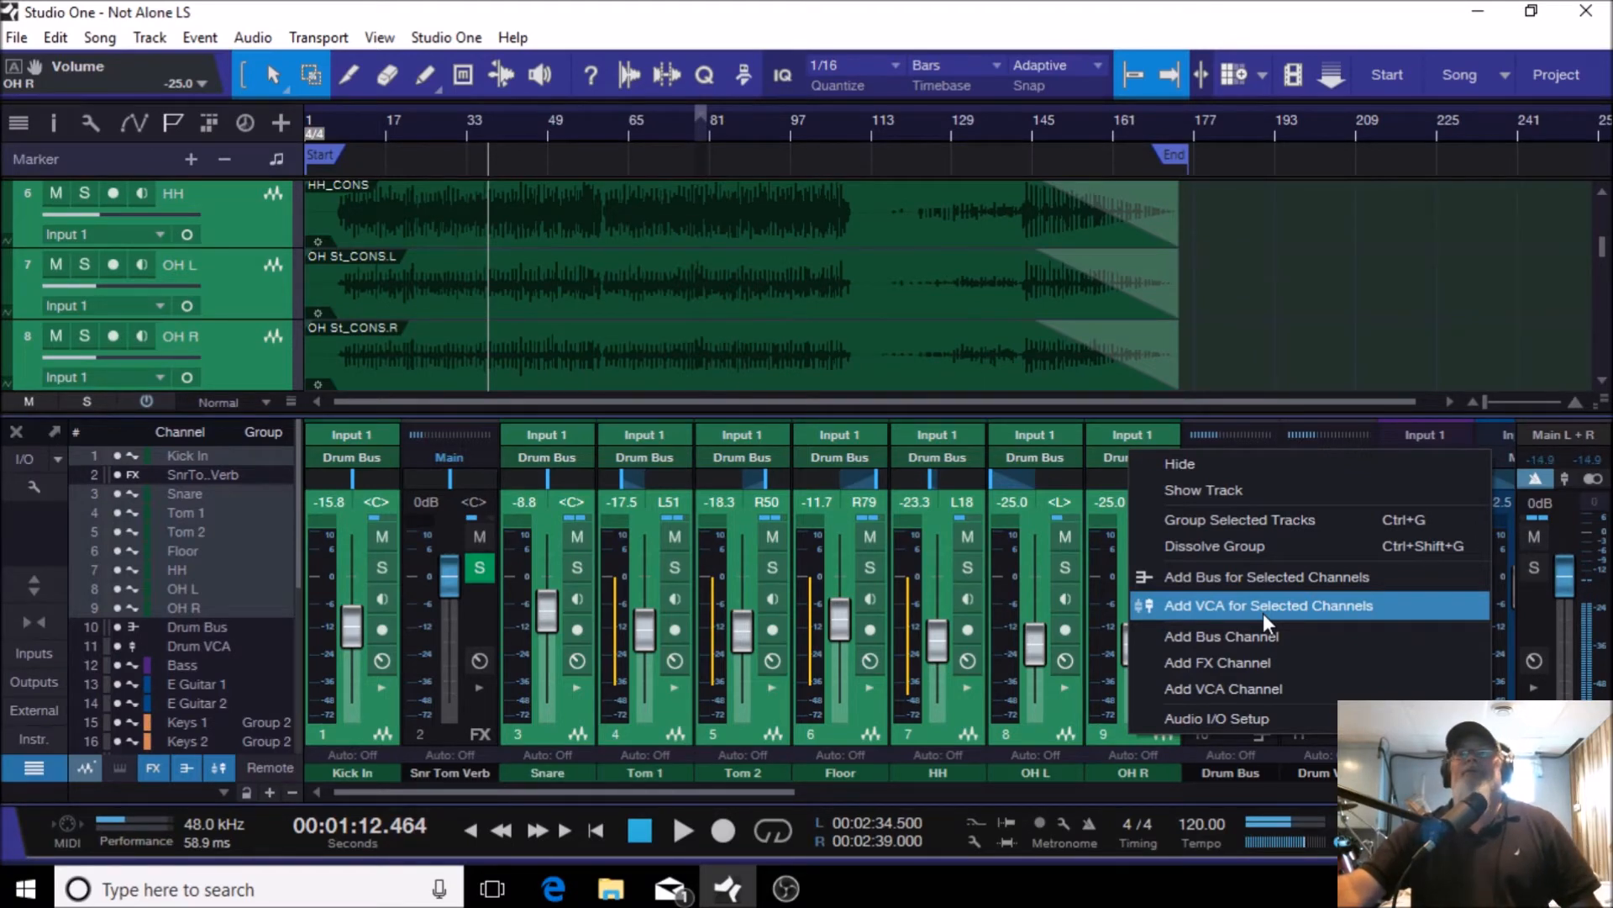
click(1033, 733)
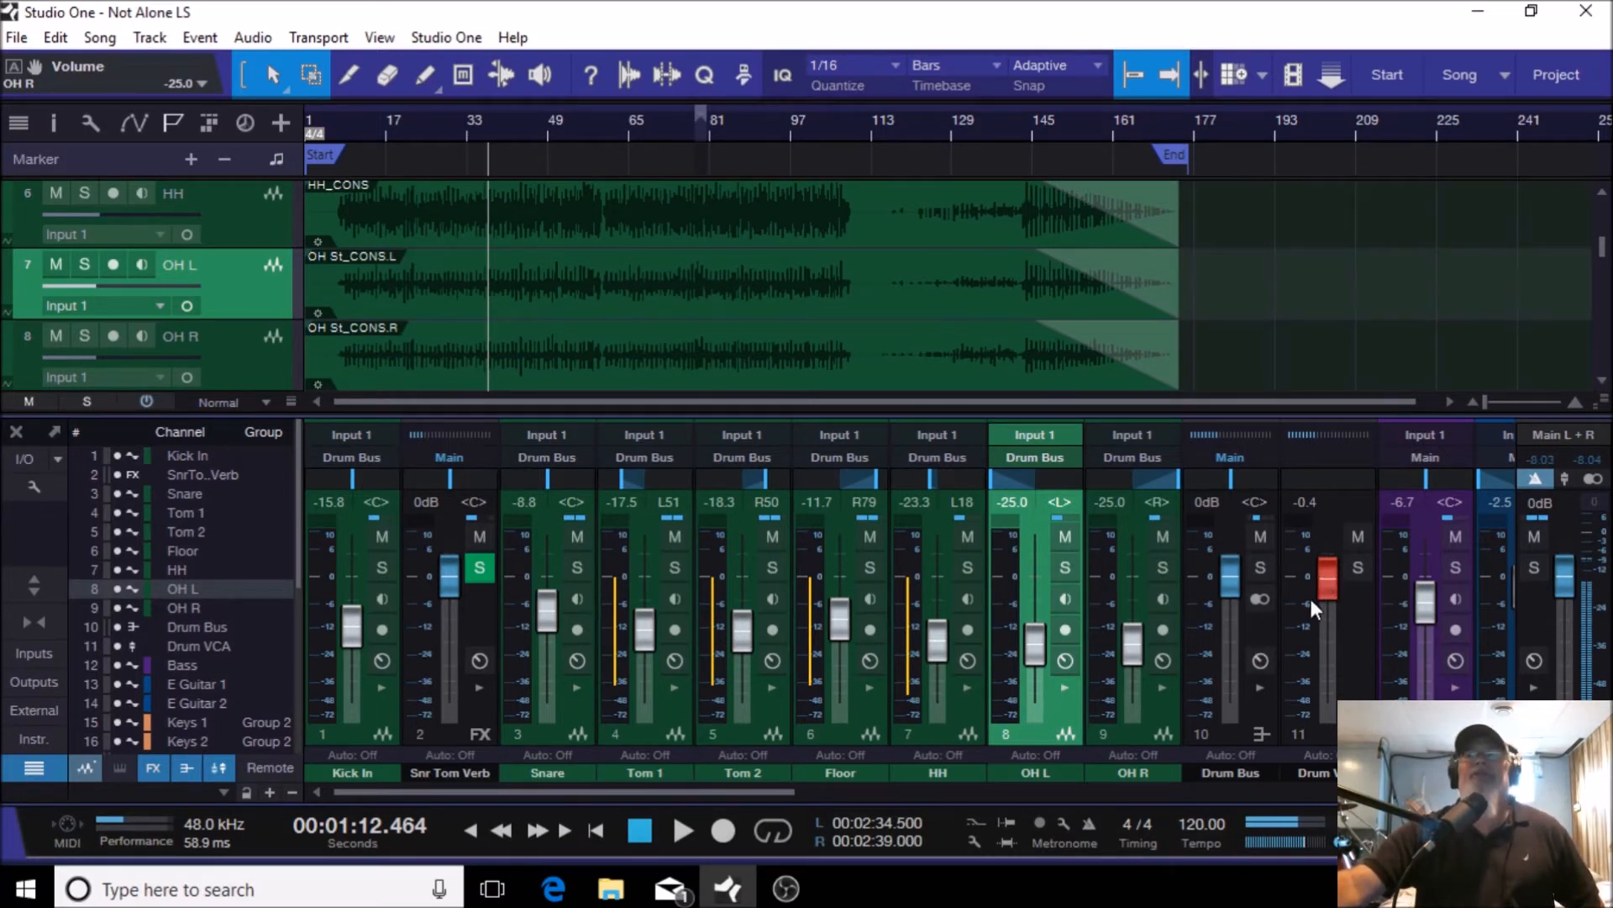
Step: Raise the Drum VCA fader to -0.2 dB and select the OH R channel
mouse_move(1325, 579)
mouse_down()
mouse_move(1327, 682)
mouse_move(1308, 484)
mouse_move(1327, 574)
mouse_up()
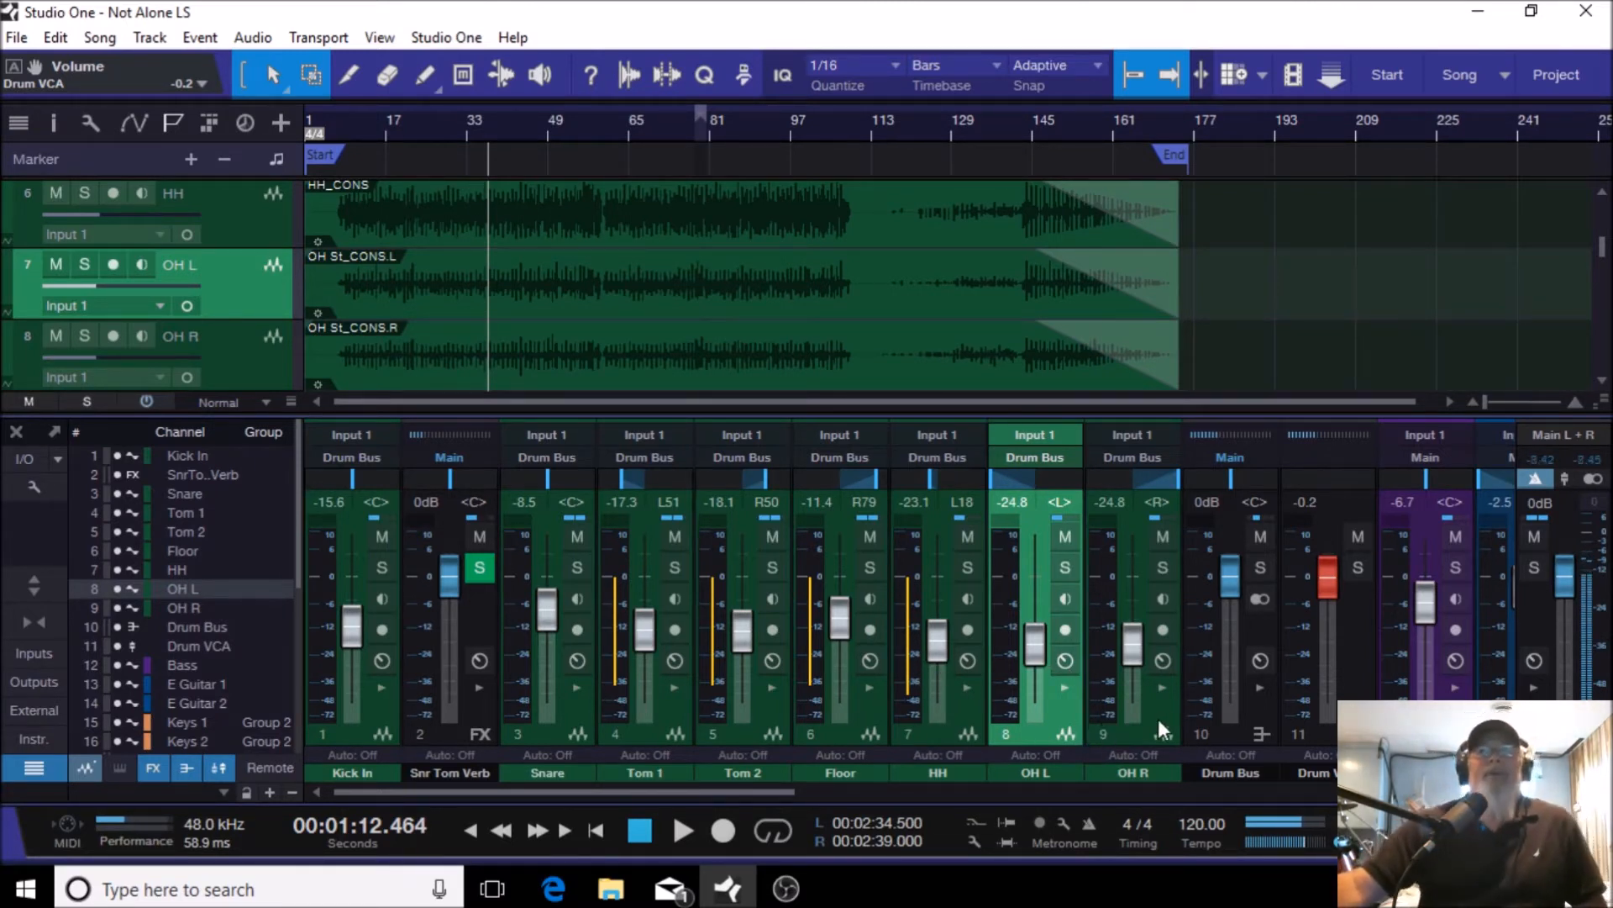
click(1131, 731)
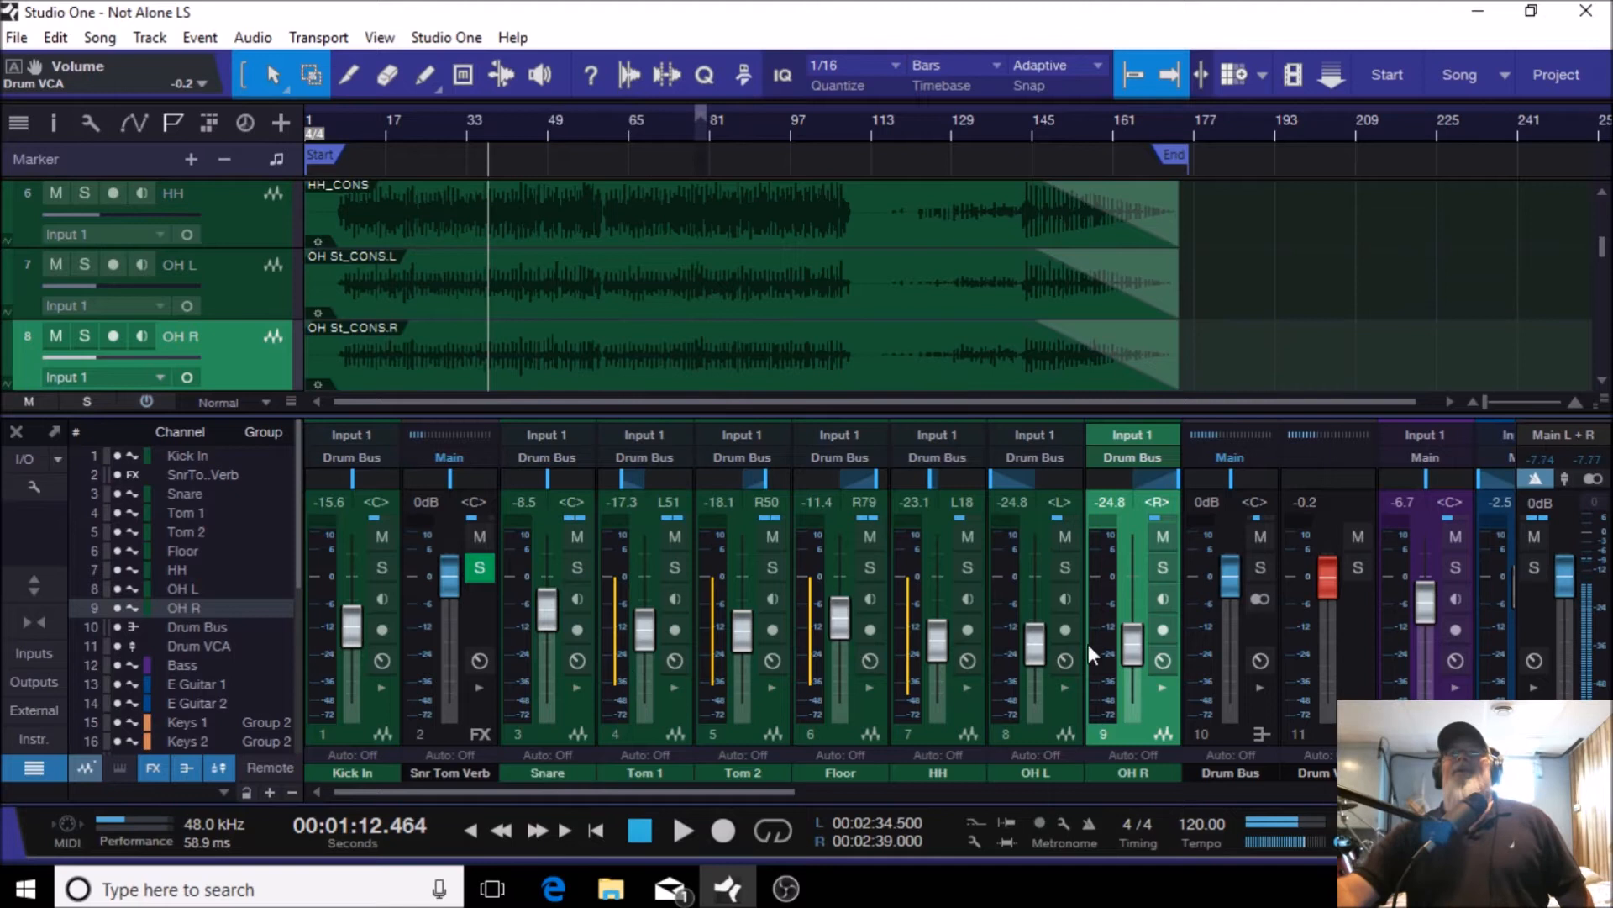
mouse_move(1329, 584)
mouse_down()
mouse_move(1340, 667)
mouse_move(1332, 584)
mouse_up()
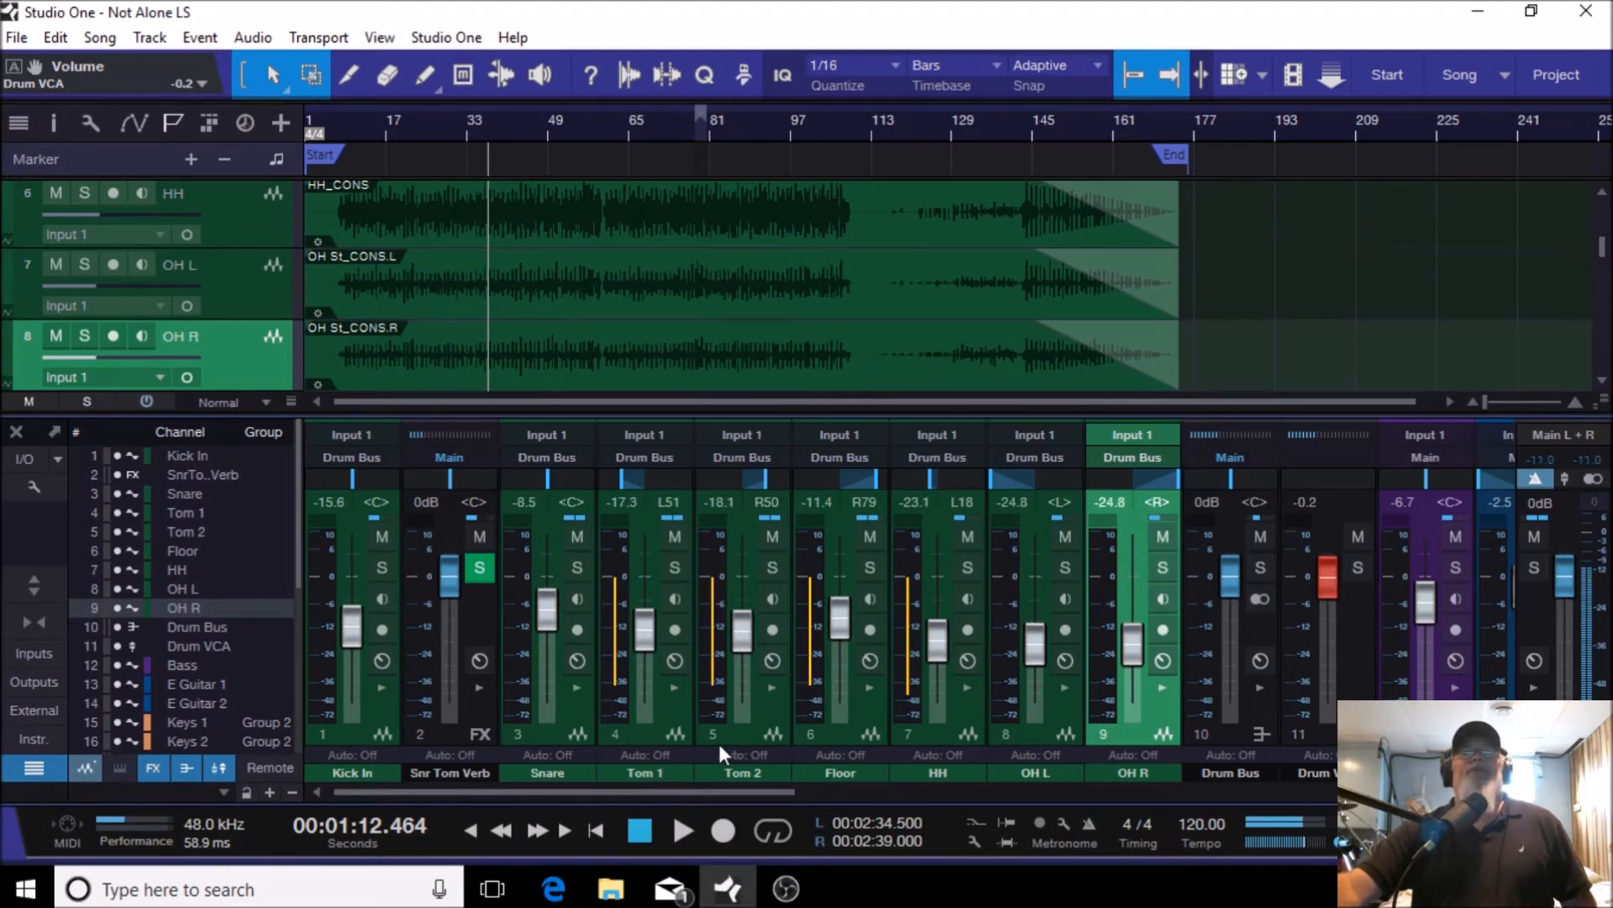
Step: Select the Tom 2, Tom 1, Snare, Floor and OH L channels one at a time
click(749, 732)
click(630, 732)
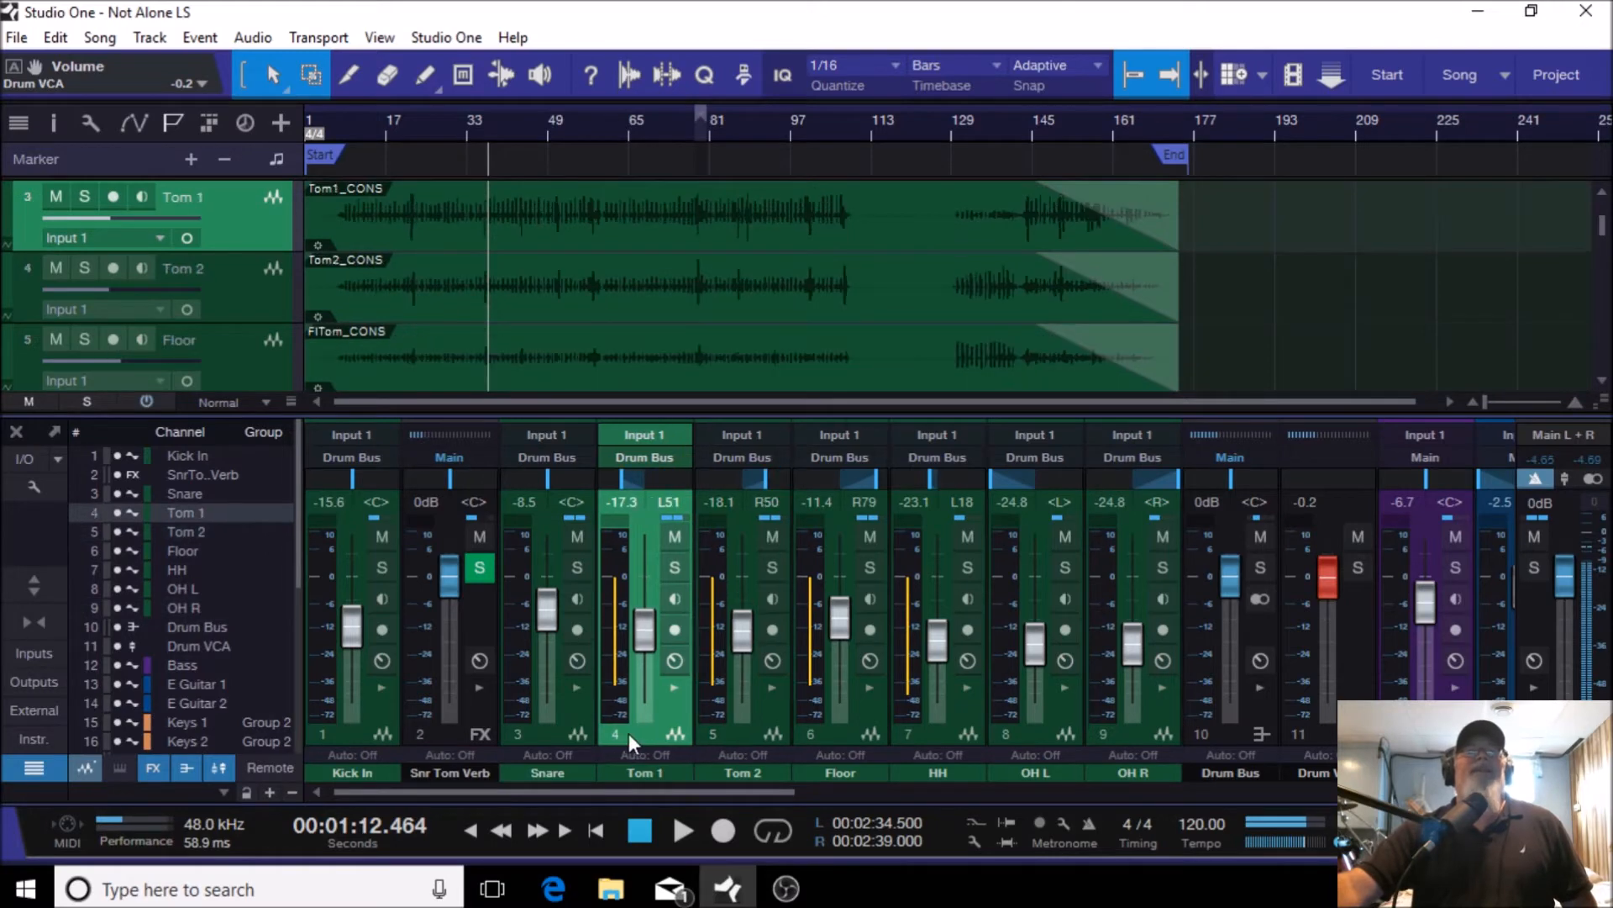
click(544, 737)
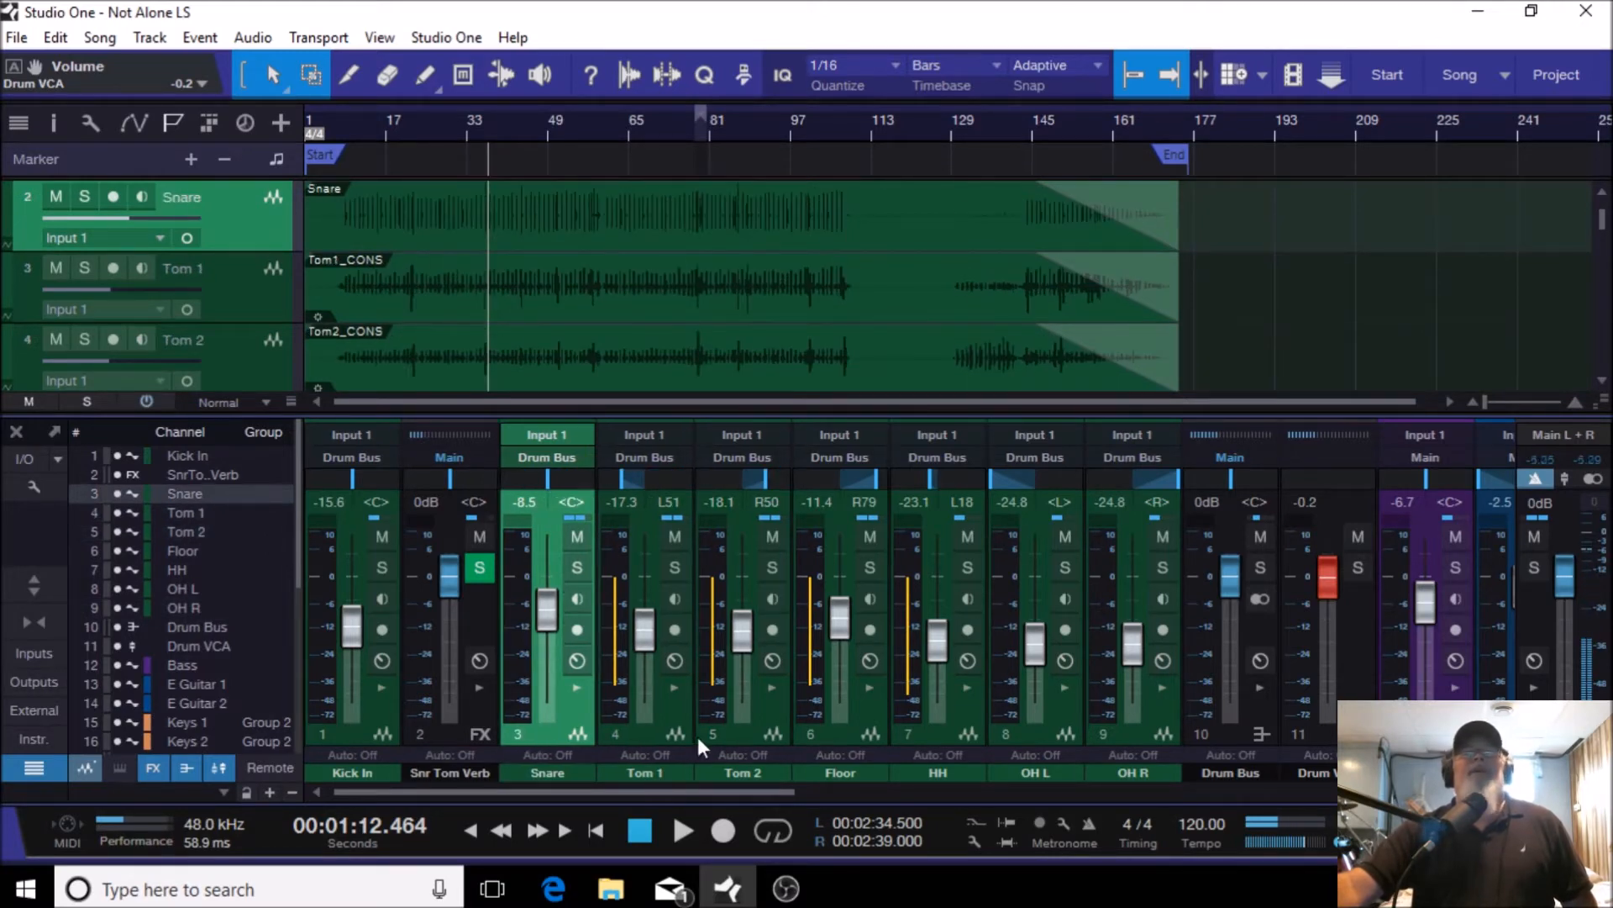
click(840, 738)
click(1022, 734)
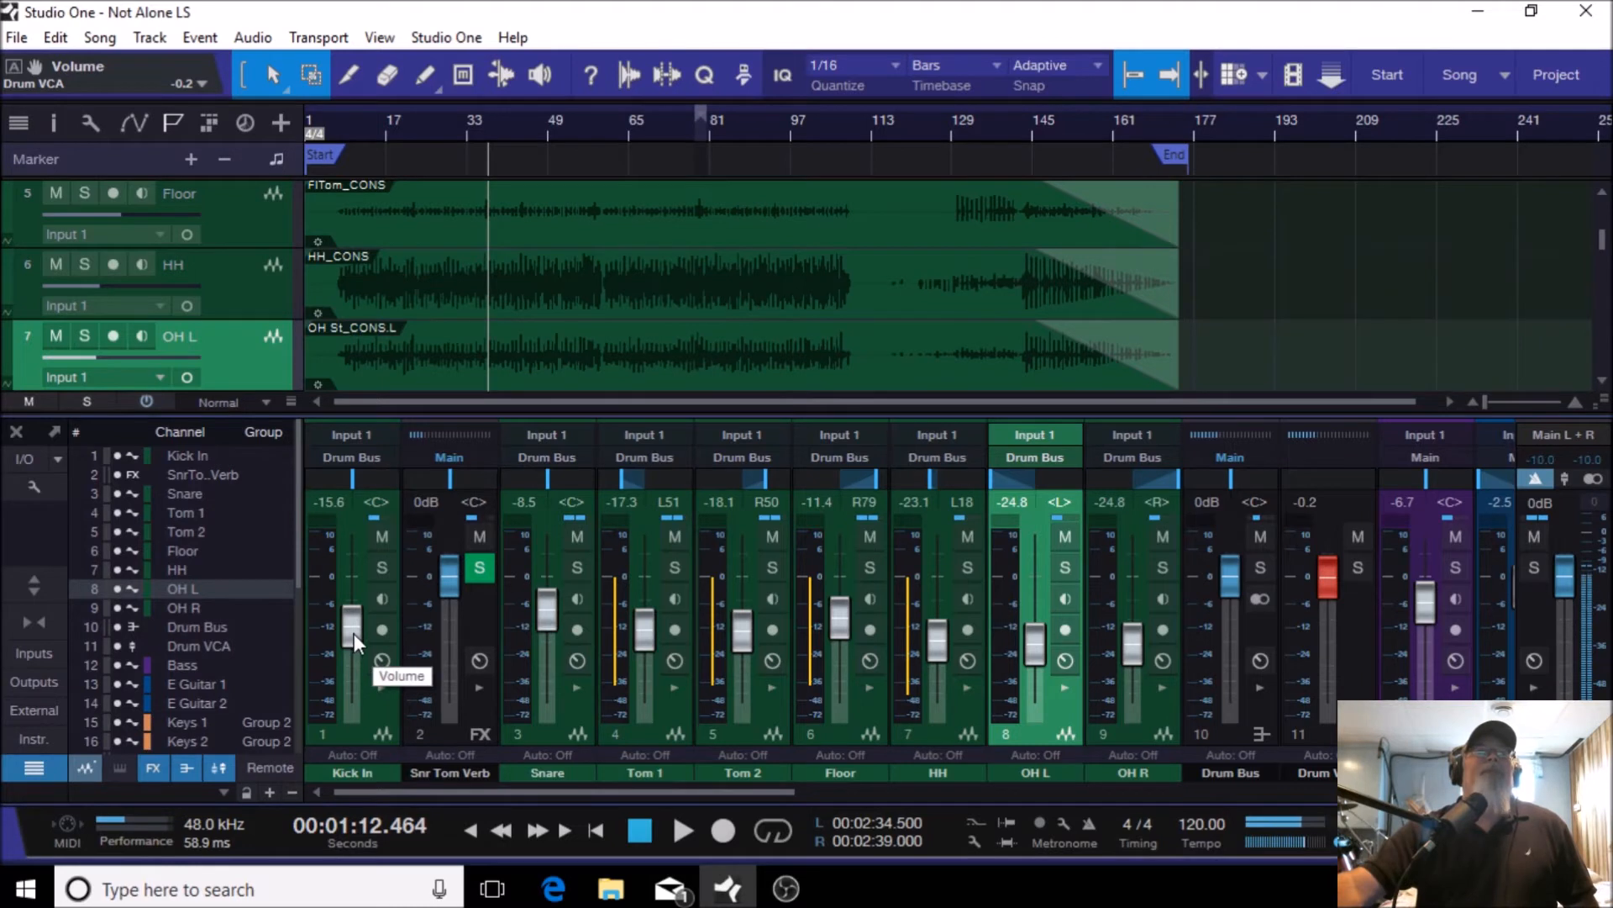
Step: Raise the Kick In fader to -4.5 dB, lower the Drum VCA to -6.0 dB, and undo both fader moves
drag(352, 637, 349, 612)
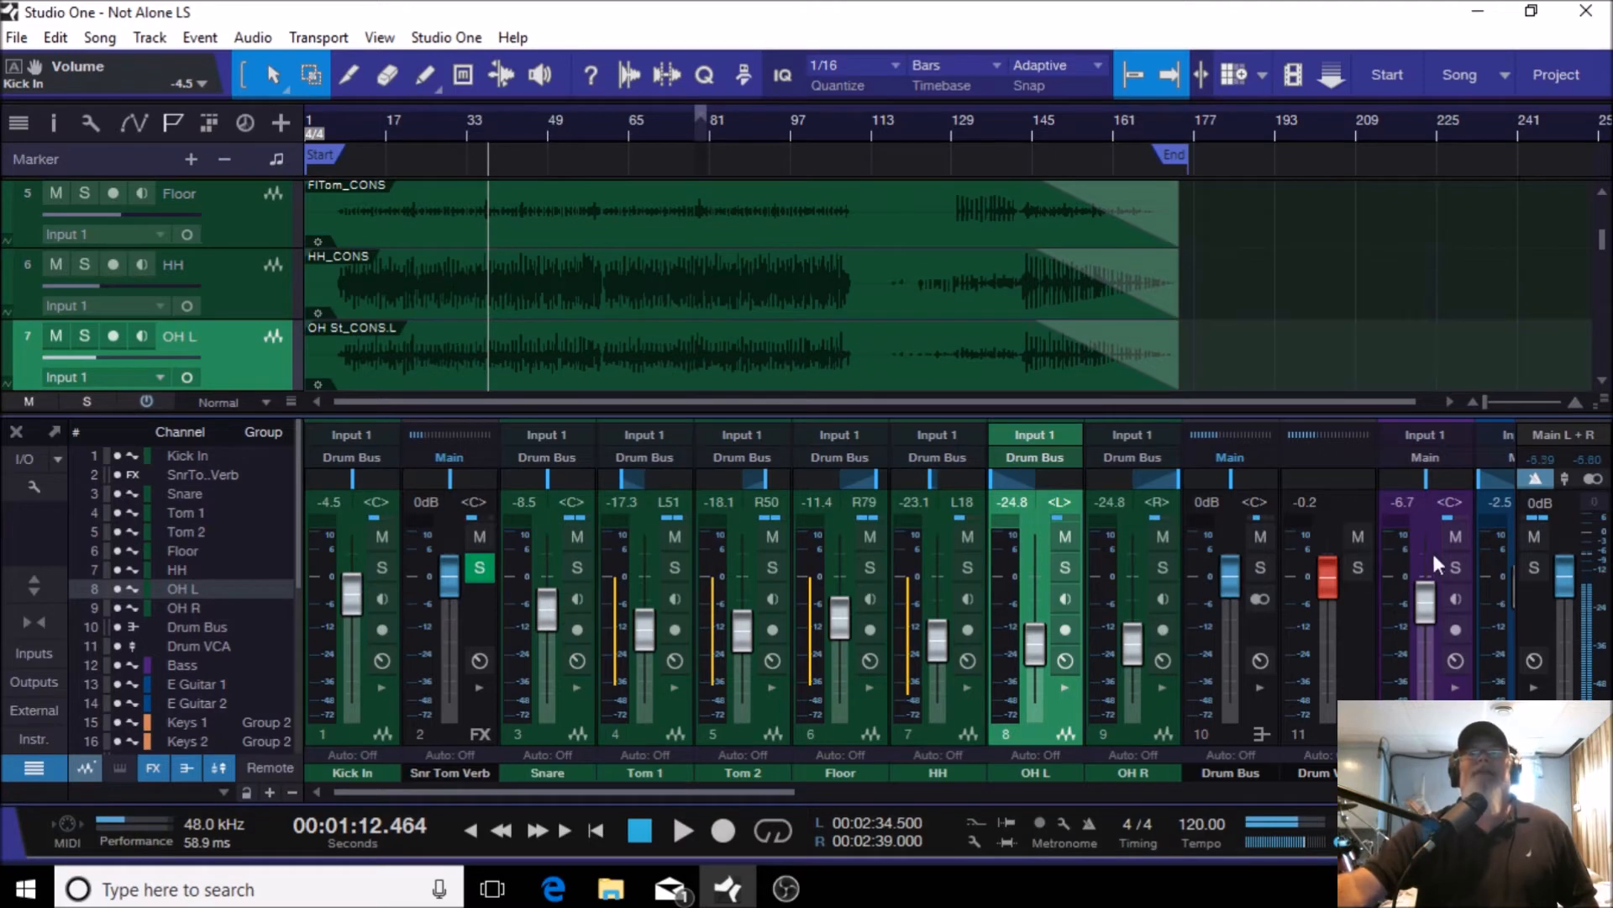
drag(1323, 577, 1331, 600)
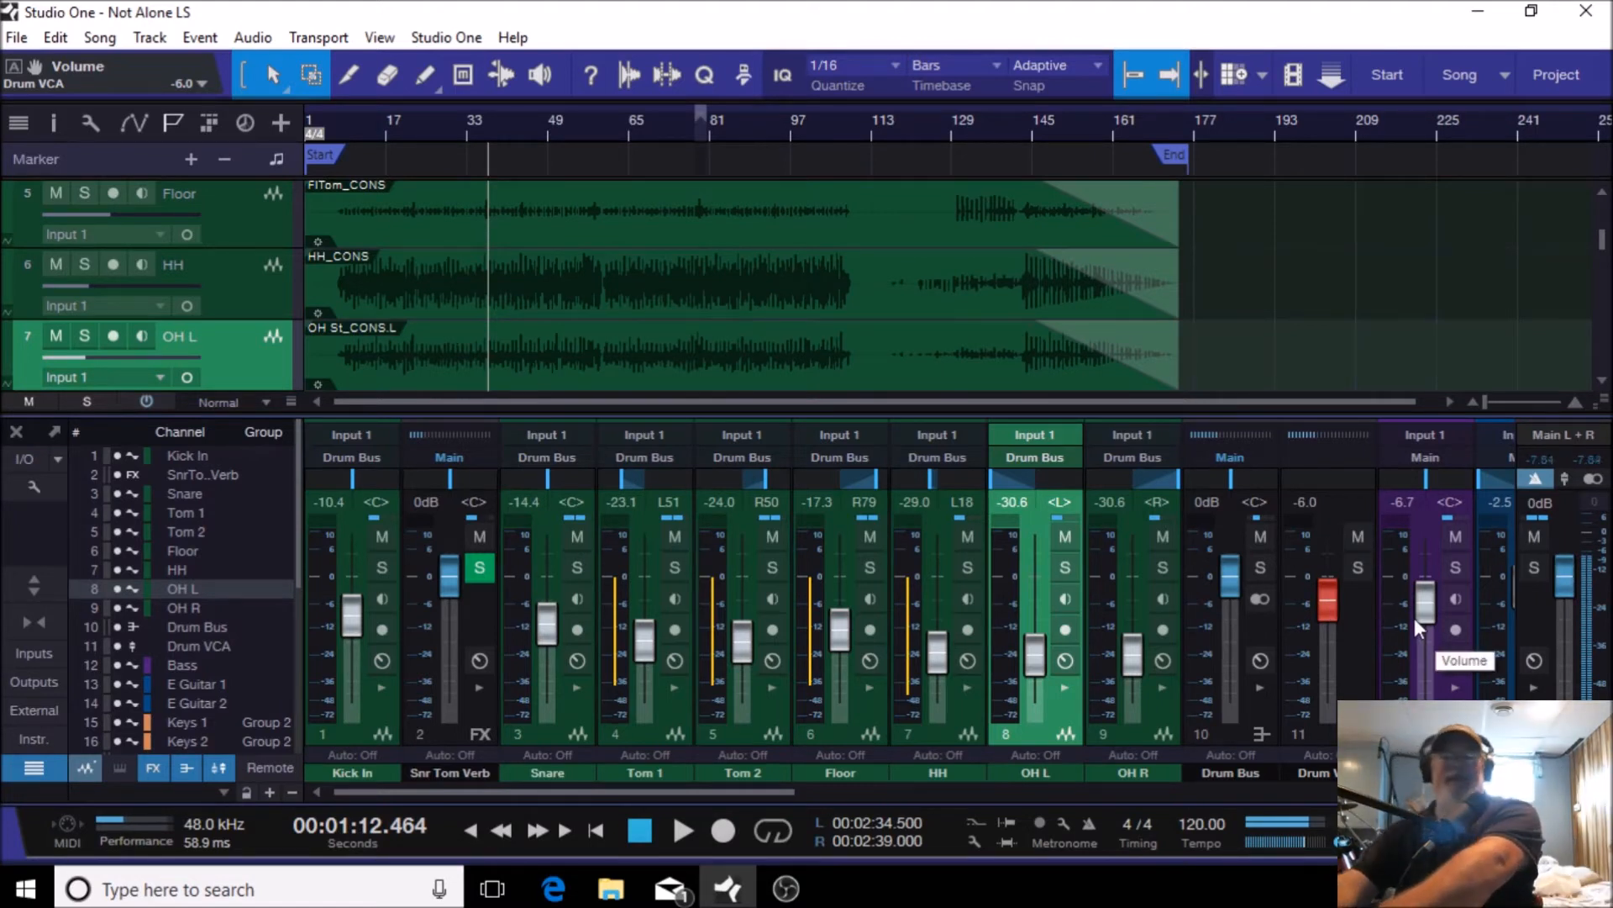
key(ctrl+z)
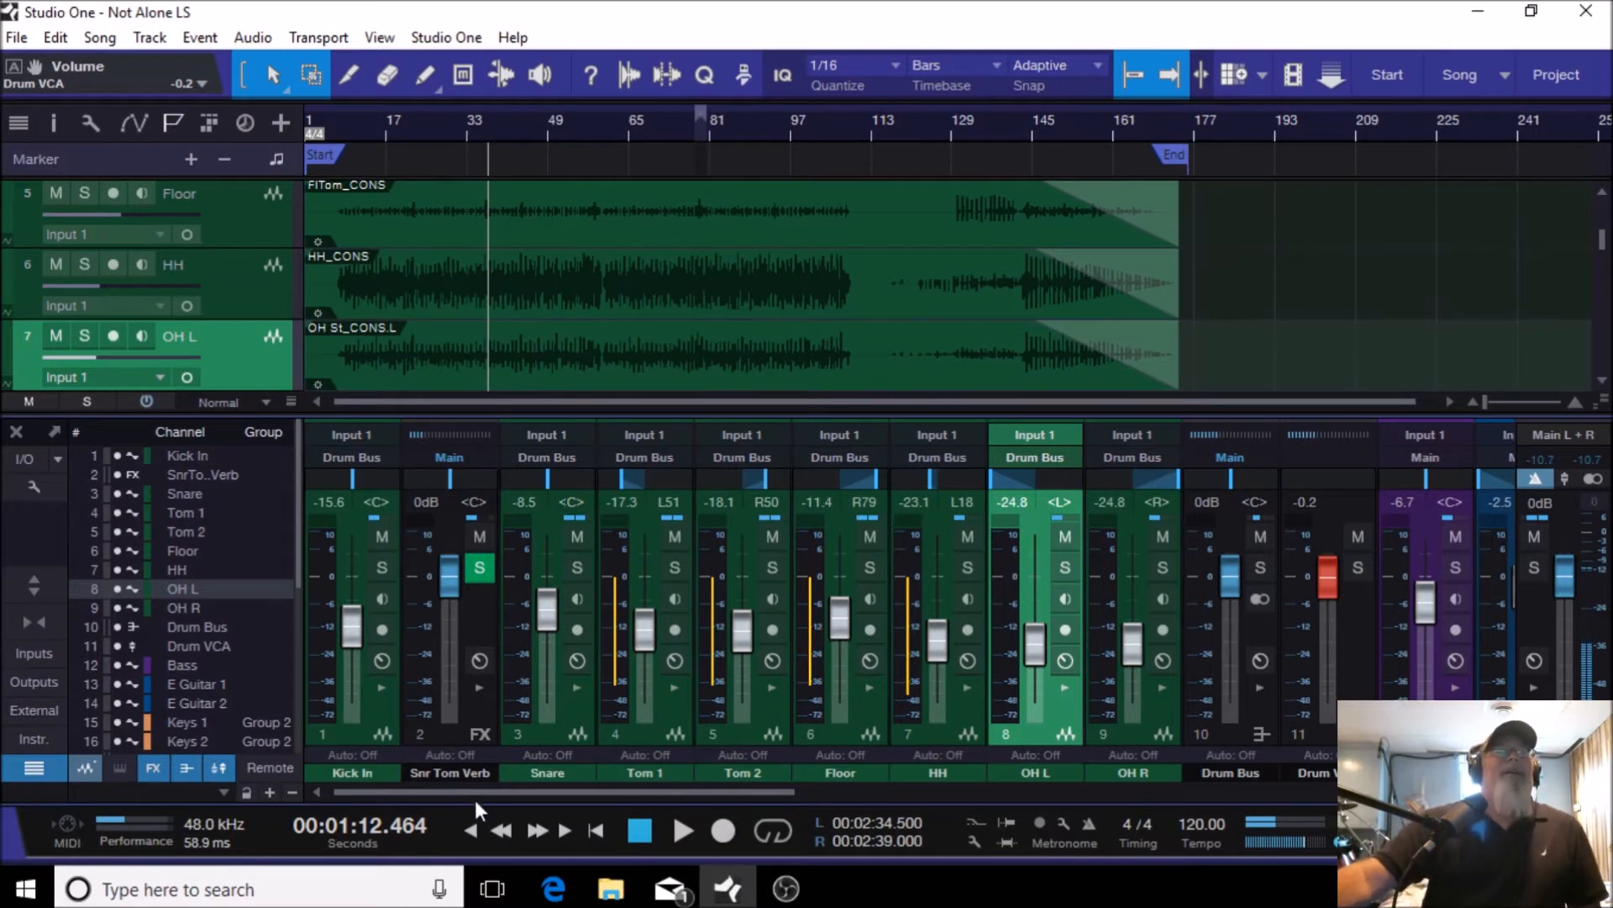
Step: Lower the VCA 2 fader for the backing vocals to -23.7 dB and undo the move
drag(468, 792, 550, 793)
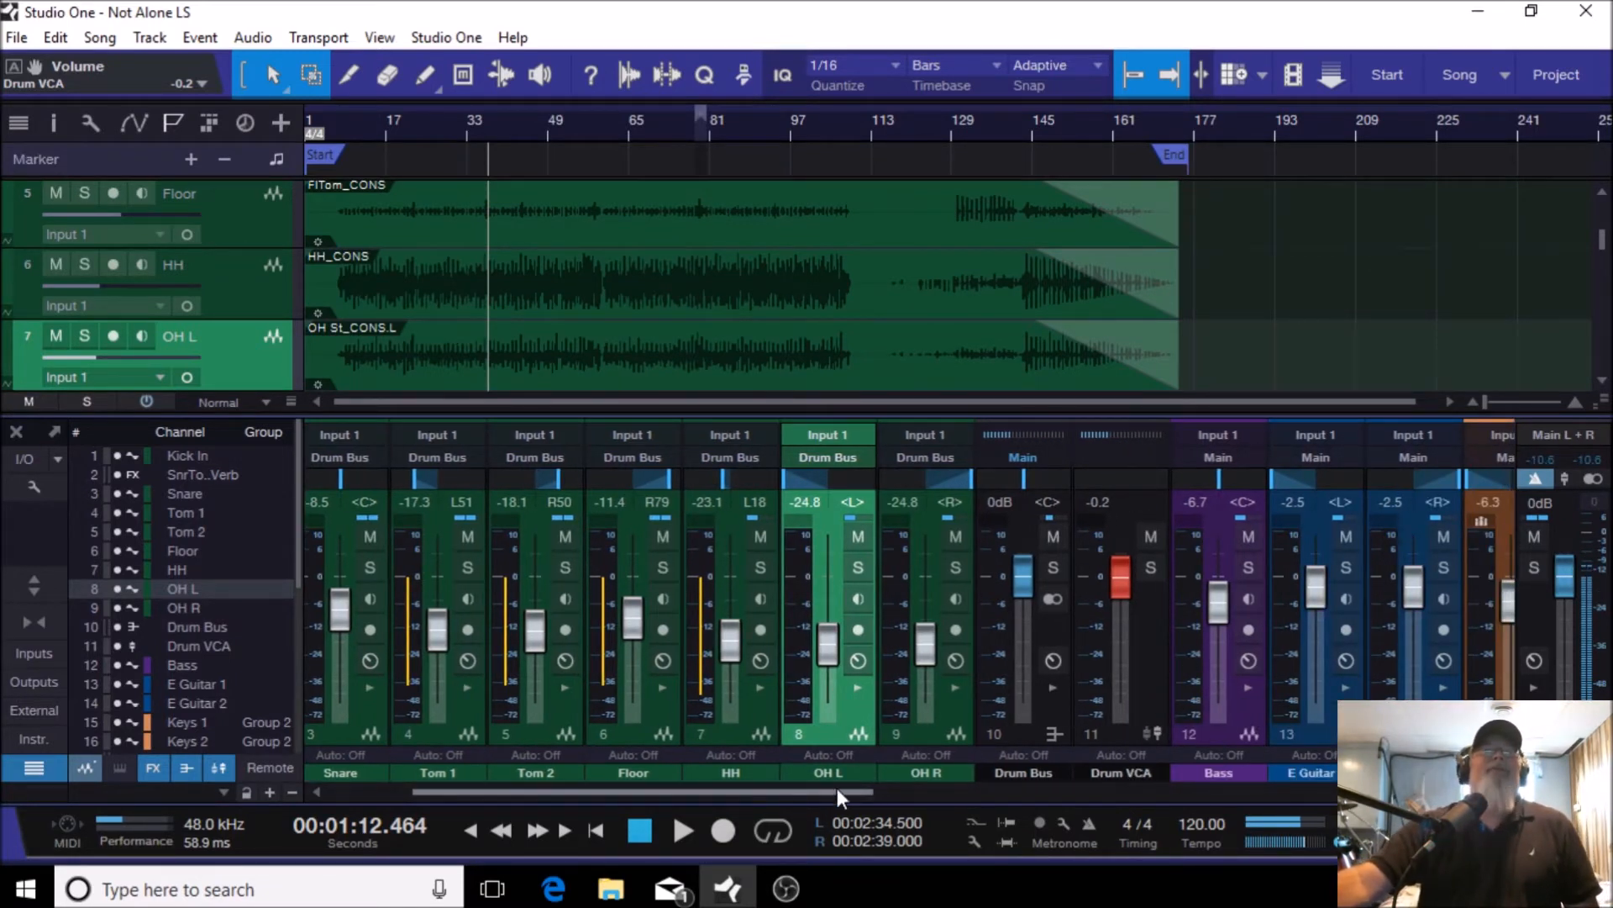
drag(841, 790, 415, 789)
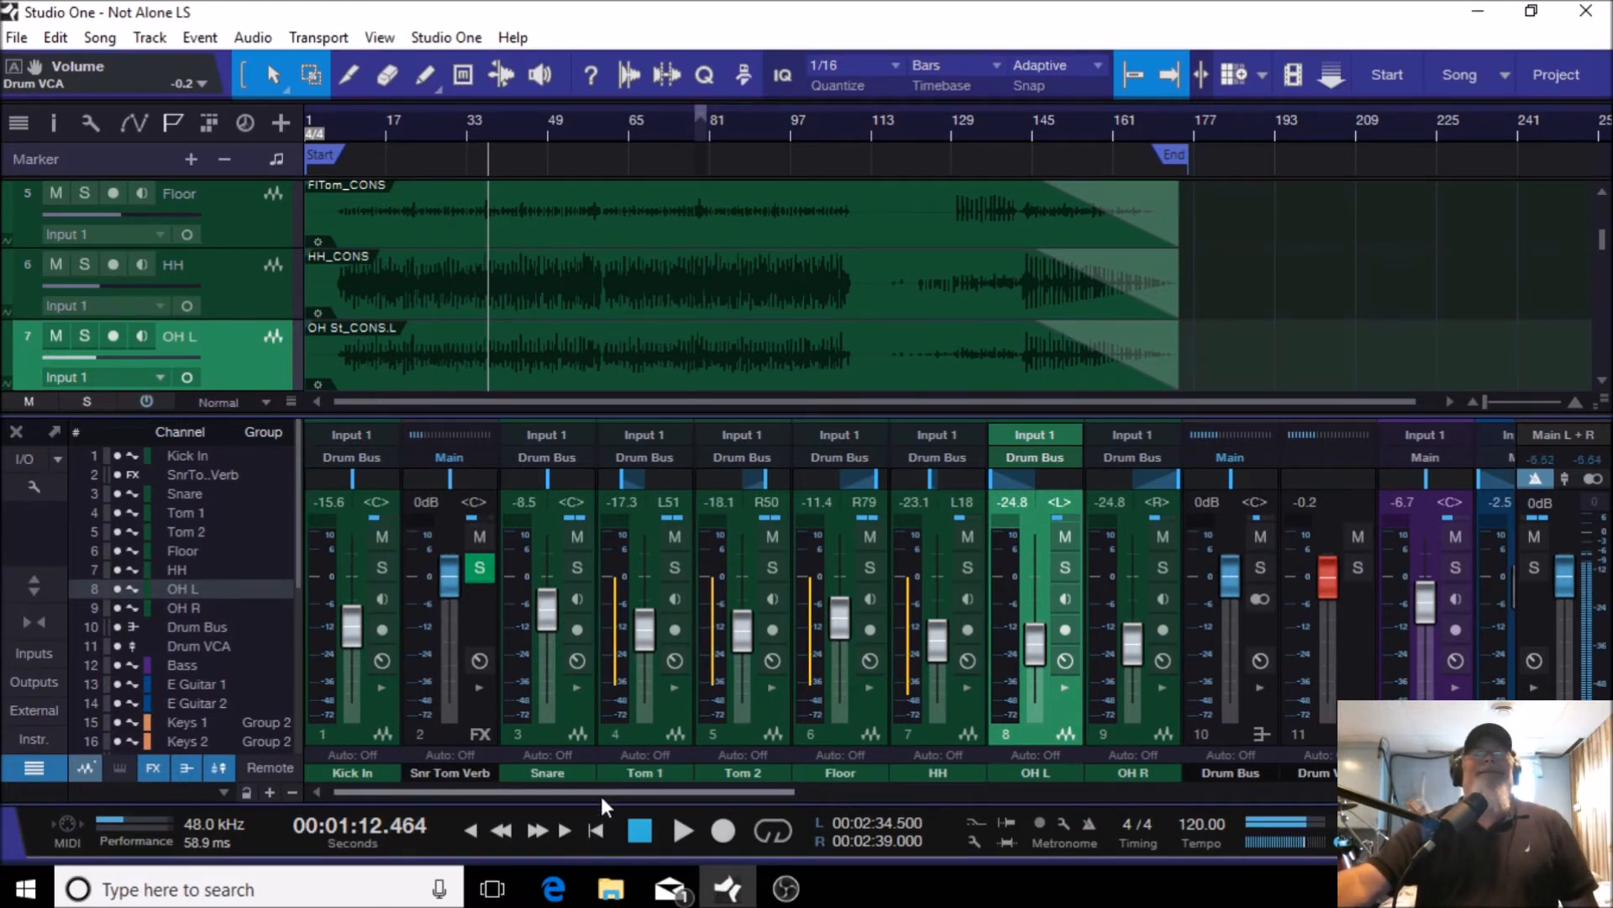
drag(606, 788, 1277, 797)
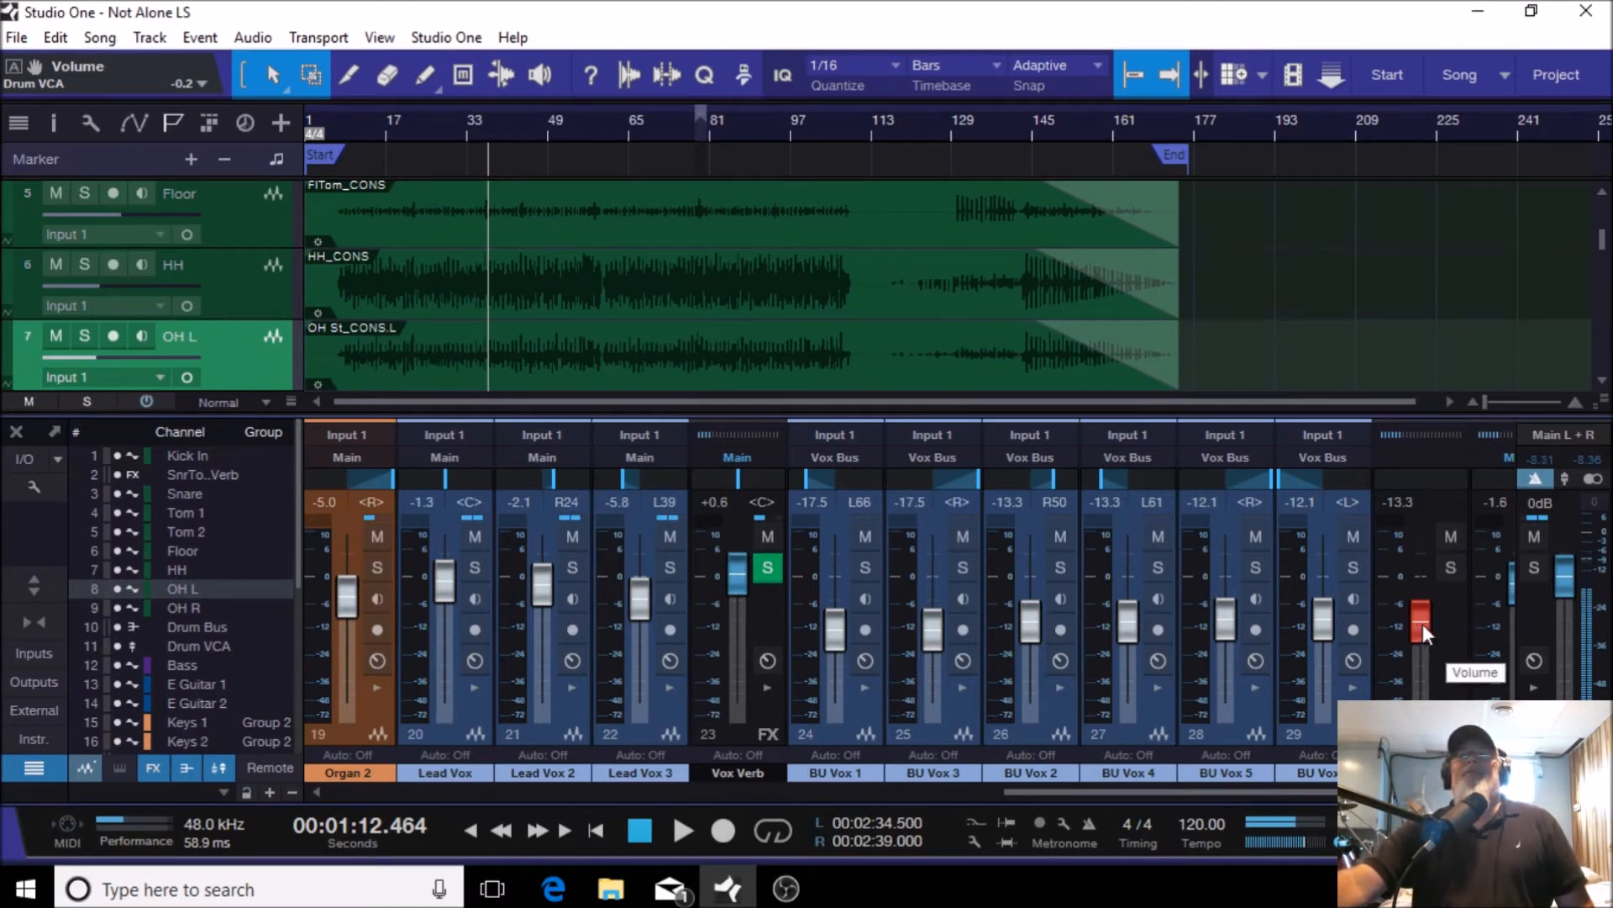
mouse_move(1424, 627)
mouse_down()
mouse_move(1420, 580)
mouse_move(1421, 647)
mouse_up()
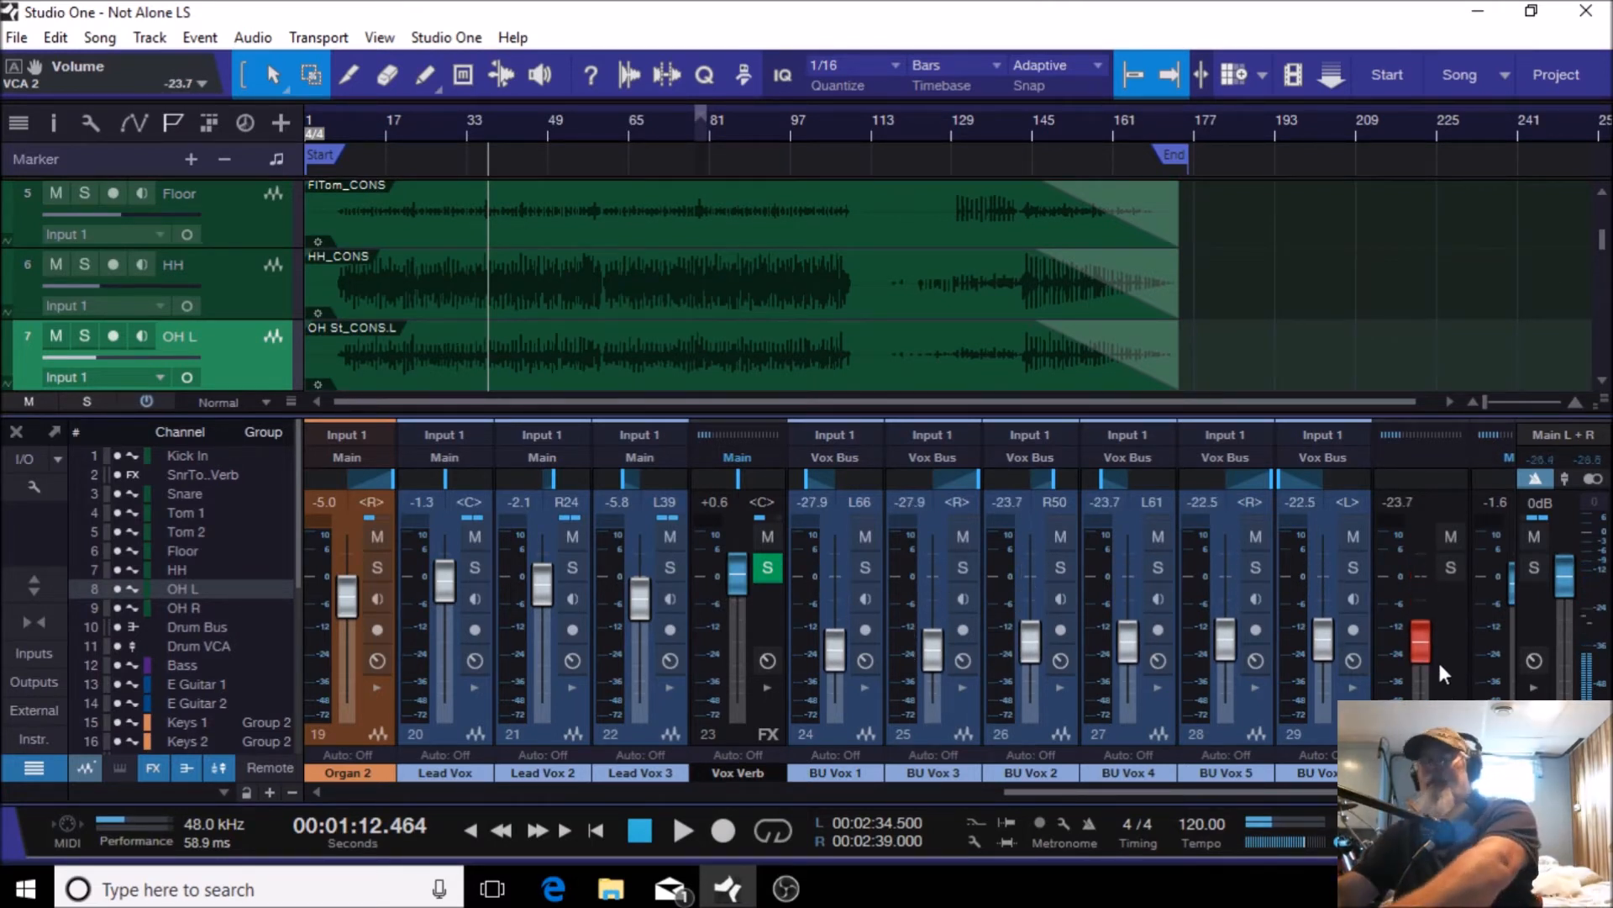
key(ctrl+z)
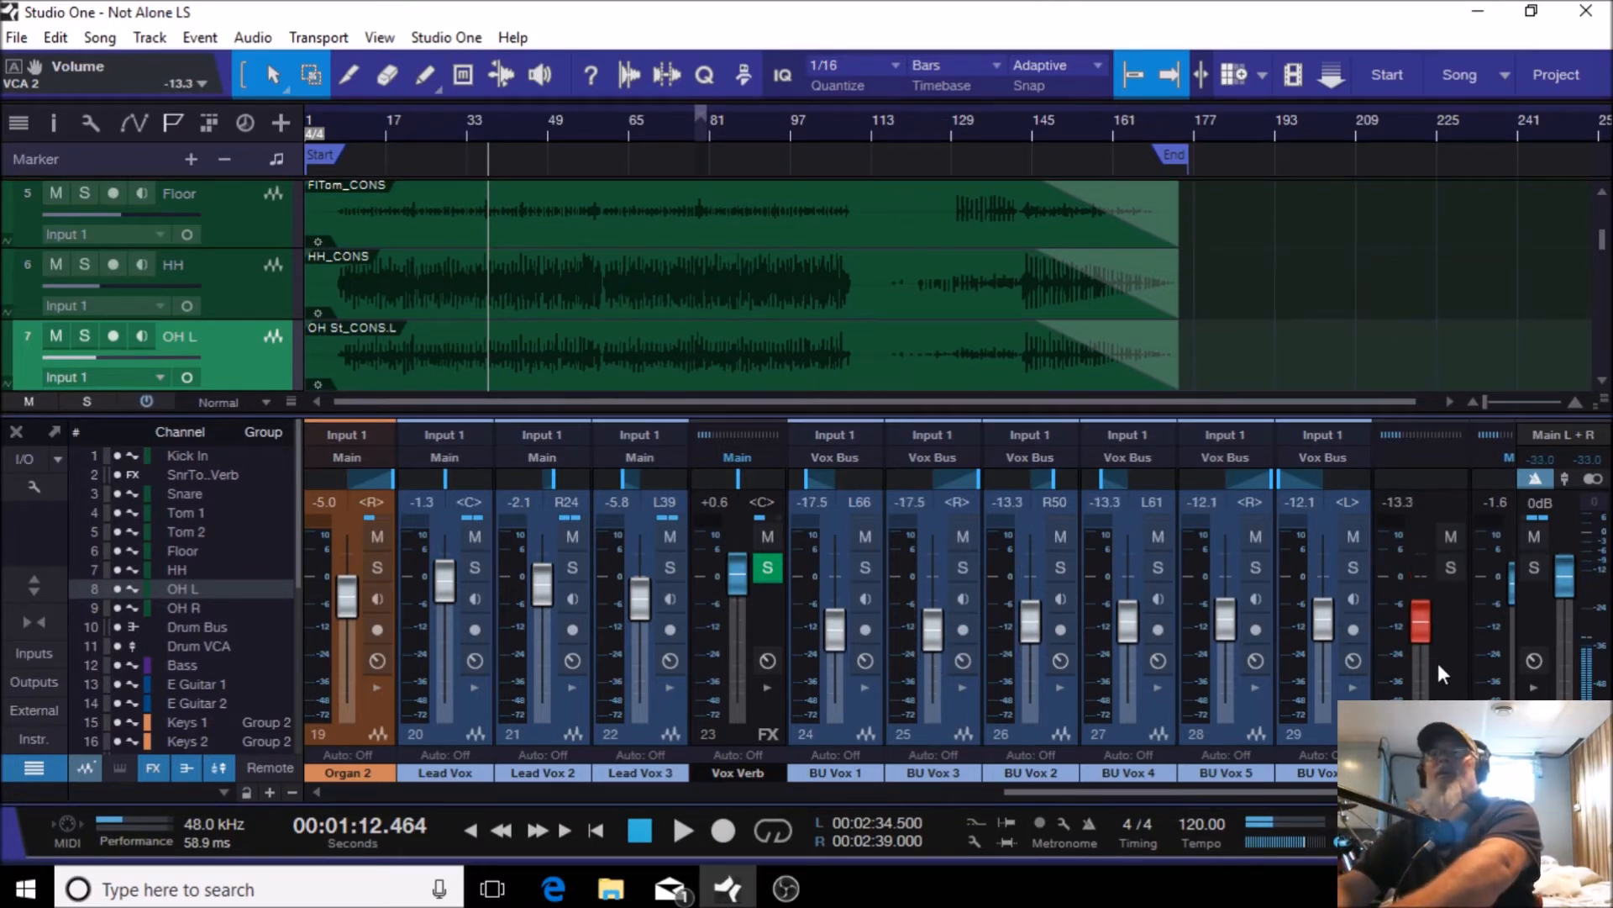
Step: During playback, lower the VCA 2 fader to -37.3 dB and return it to -13.3 dB, stopping playback at the end
click(683, 827)
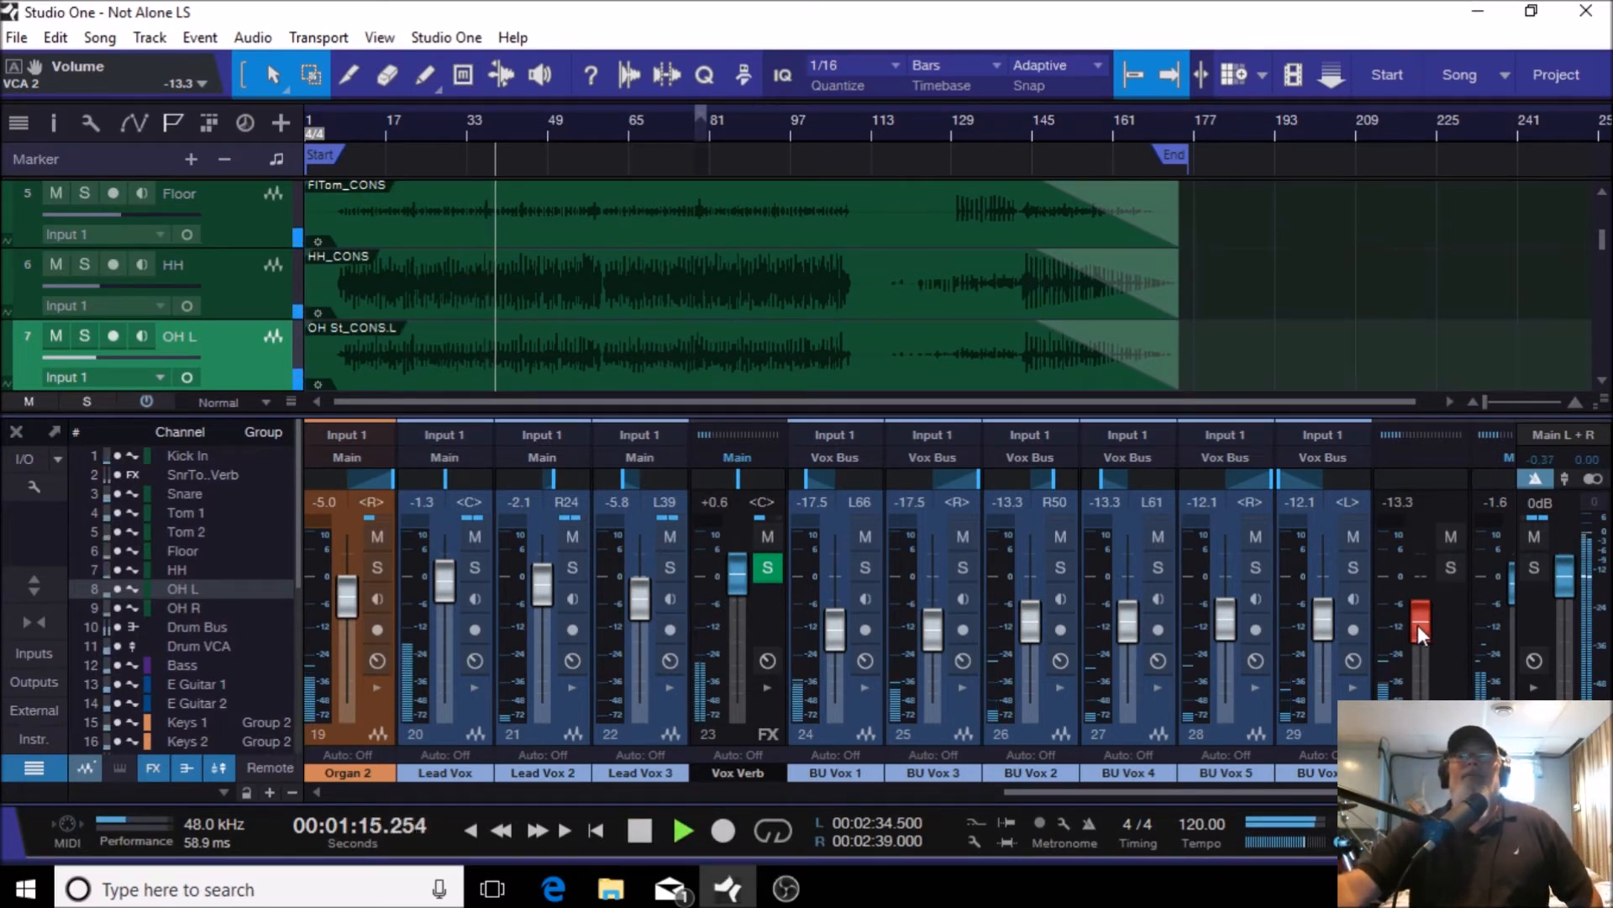
drag(1417, 624, 1432, 668)
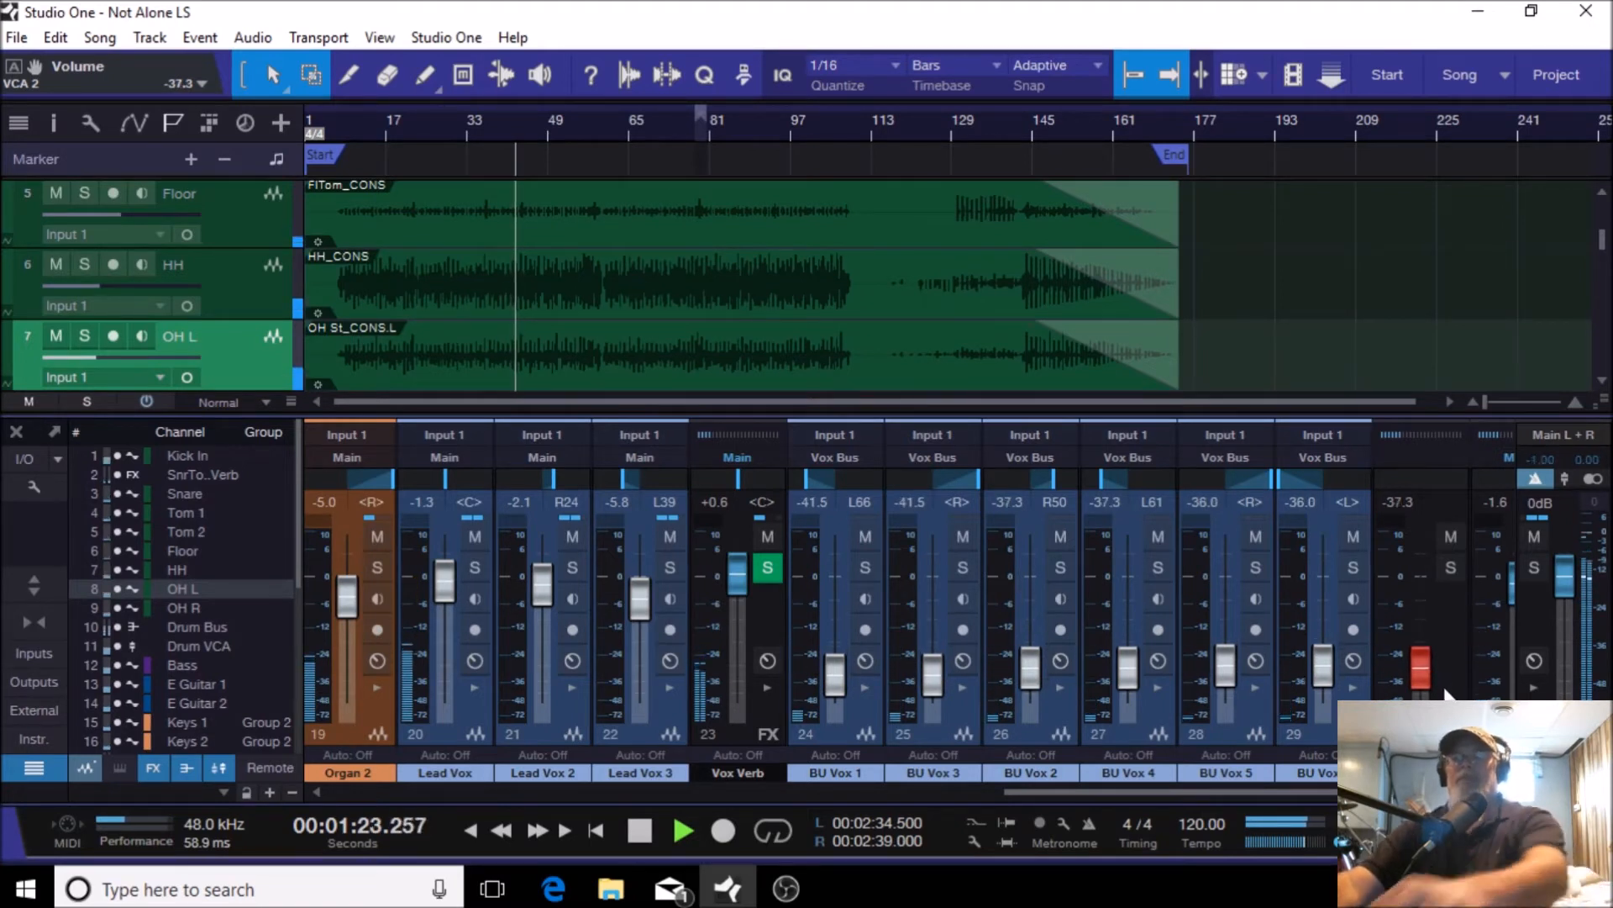
scroll(1438, 664, up, 5)
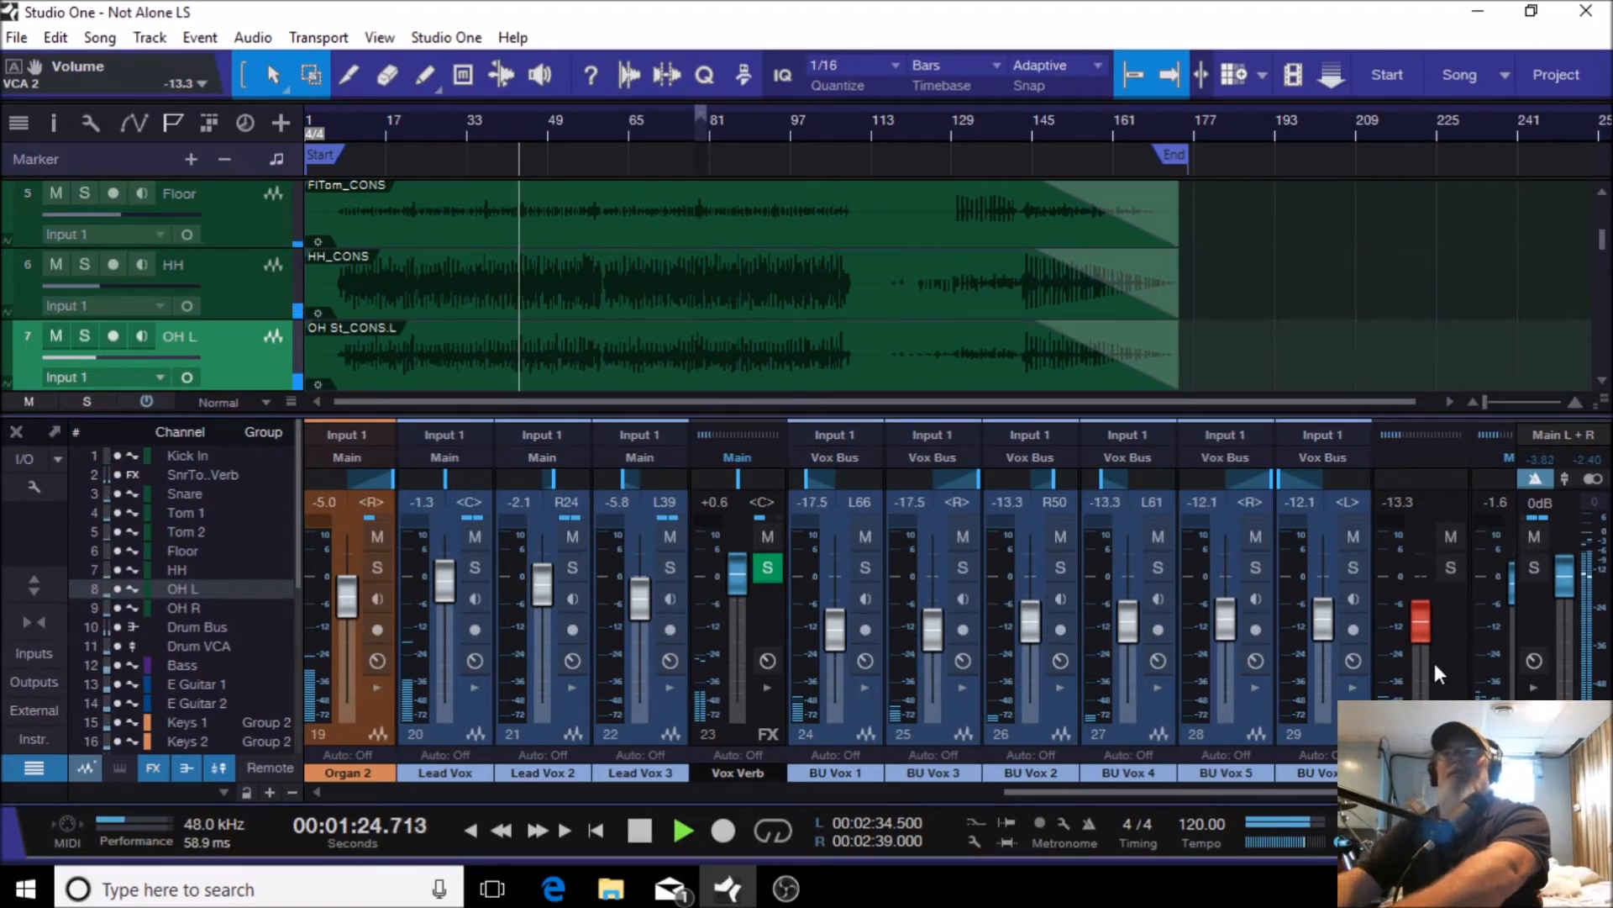
click(635, 833)
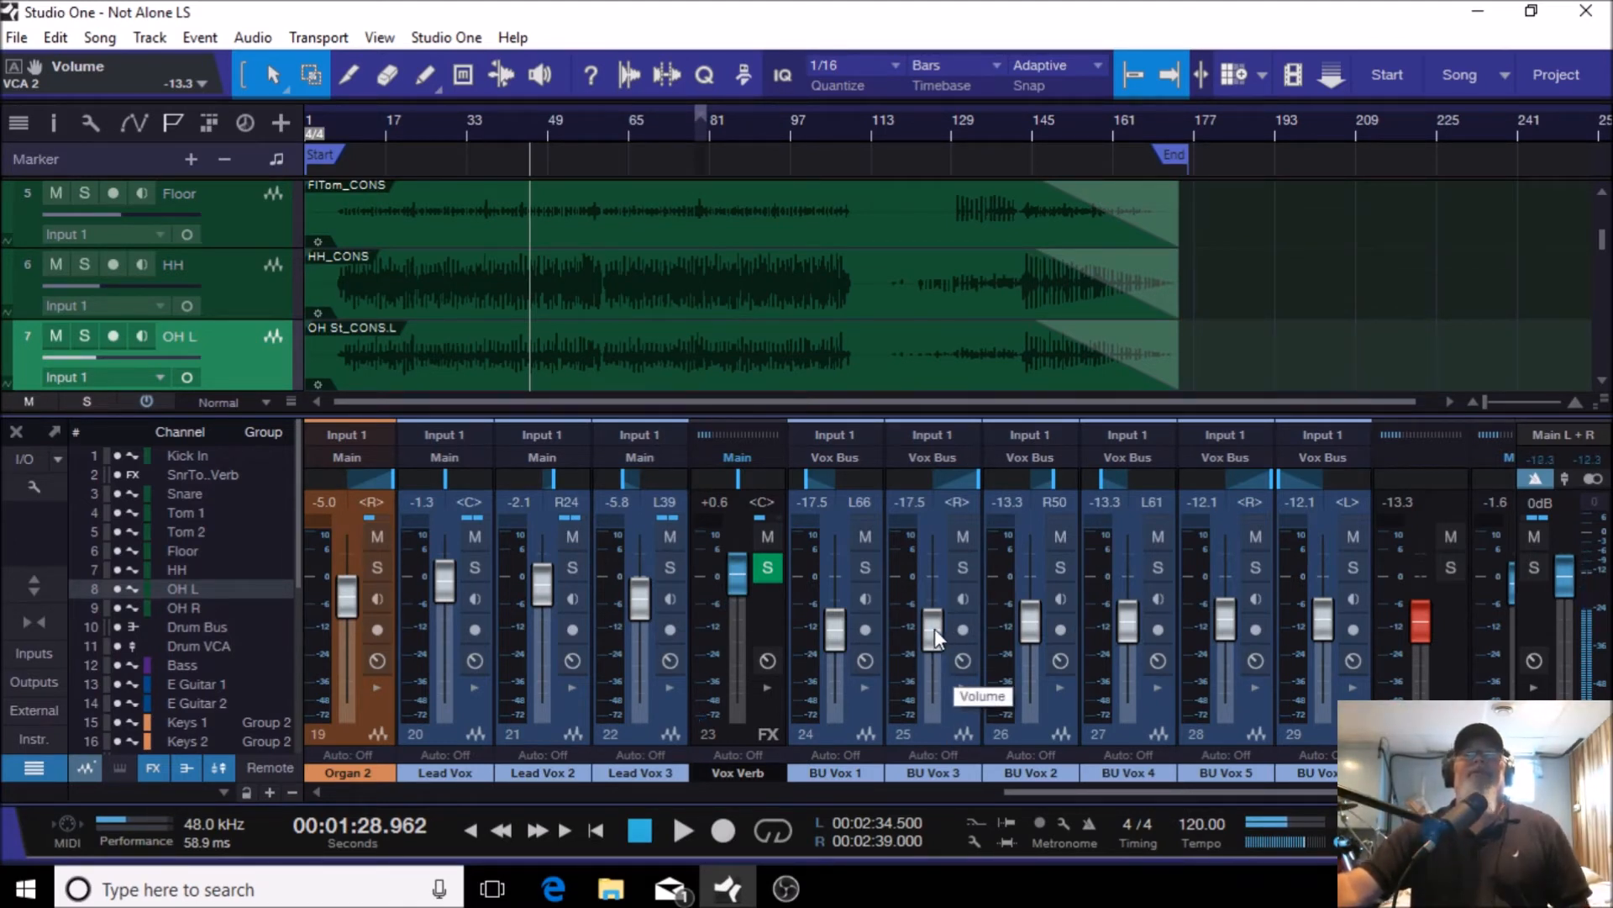
Step: Lower only the BU Vox 3 fader to -18.3 dB
scroll(932, 635, down, 1)
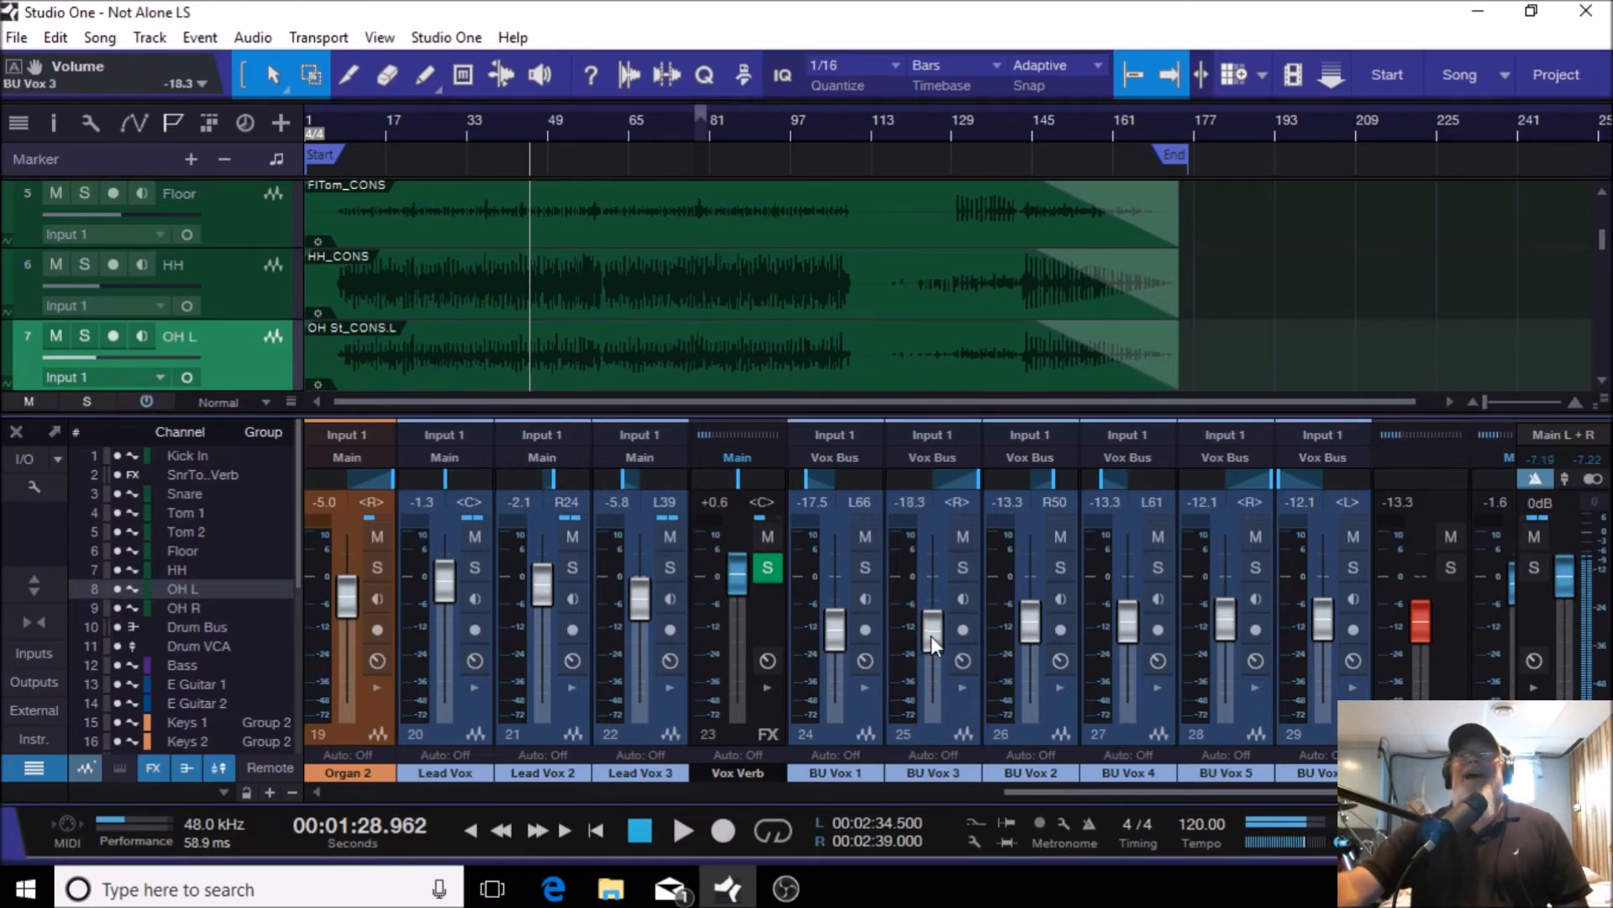
scroll(932, 635, up, 2)
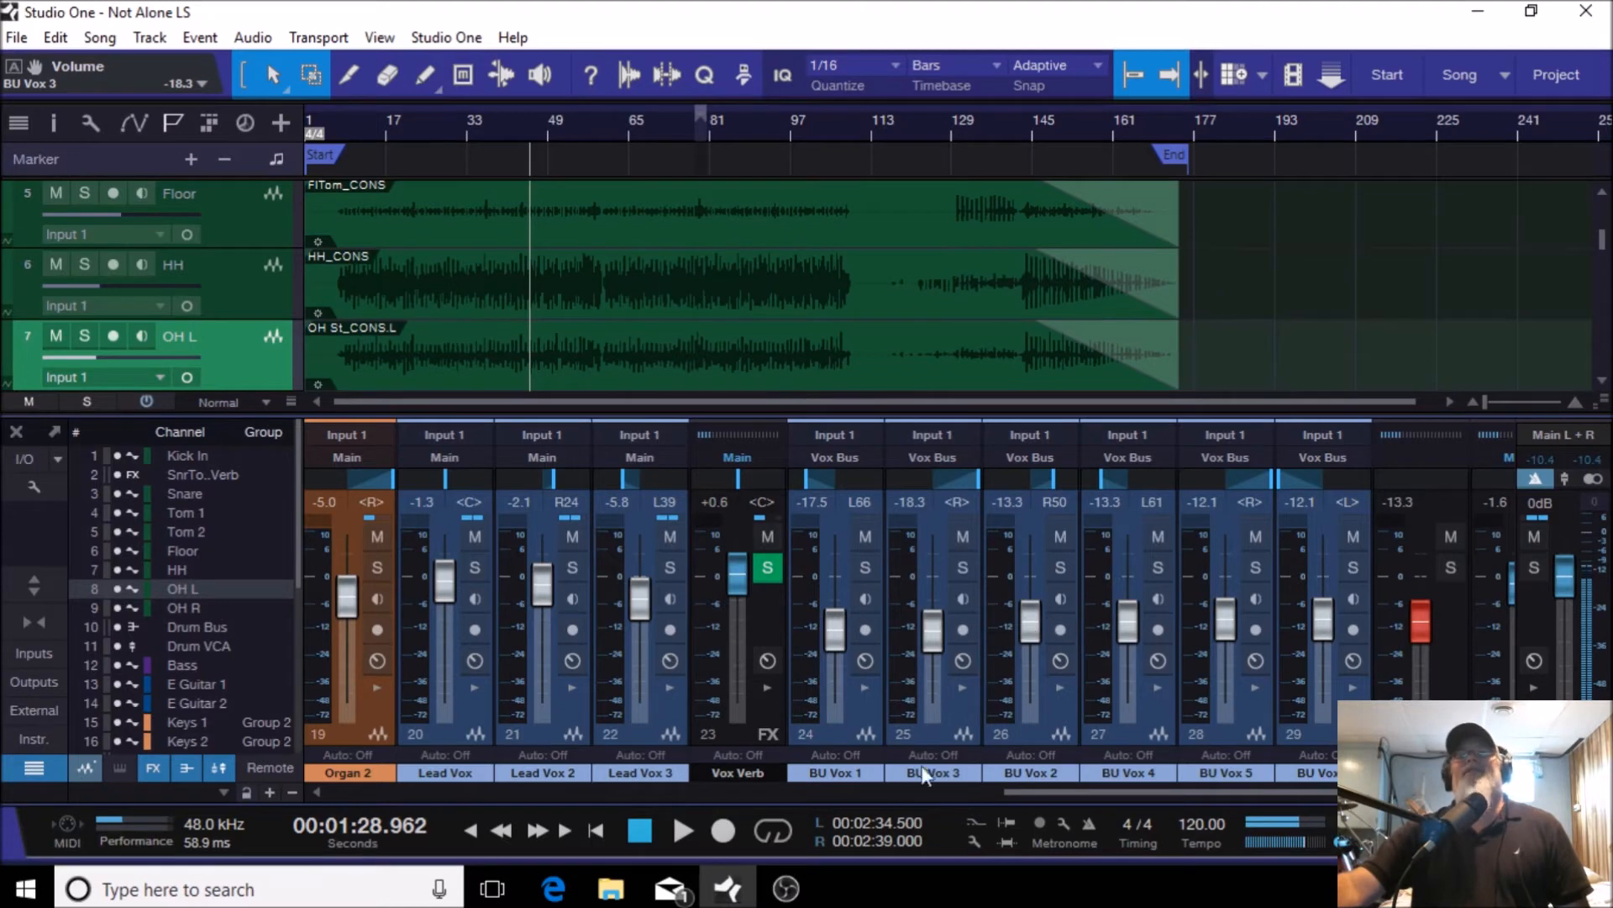
Step: Group the six channels BU Vox 1 to BU Vox 6, test the linked selection, and dissolve the group again
click(852, 732)
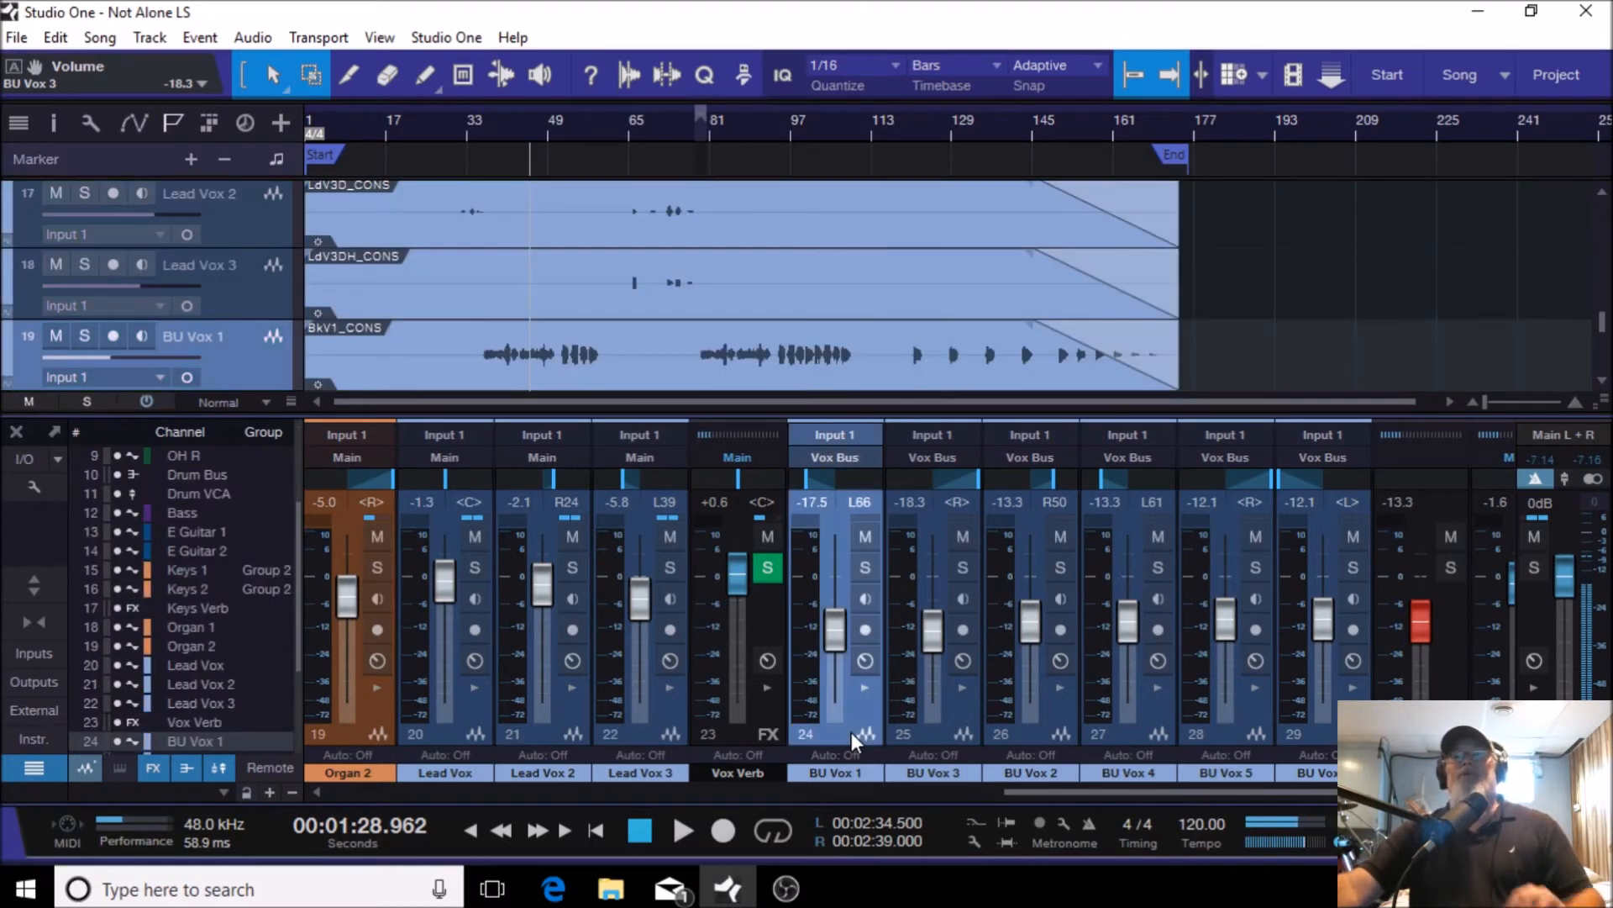
shift+click(1323, 733)
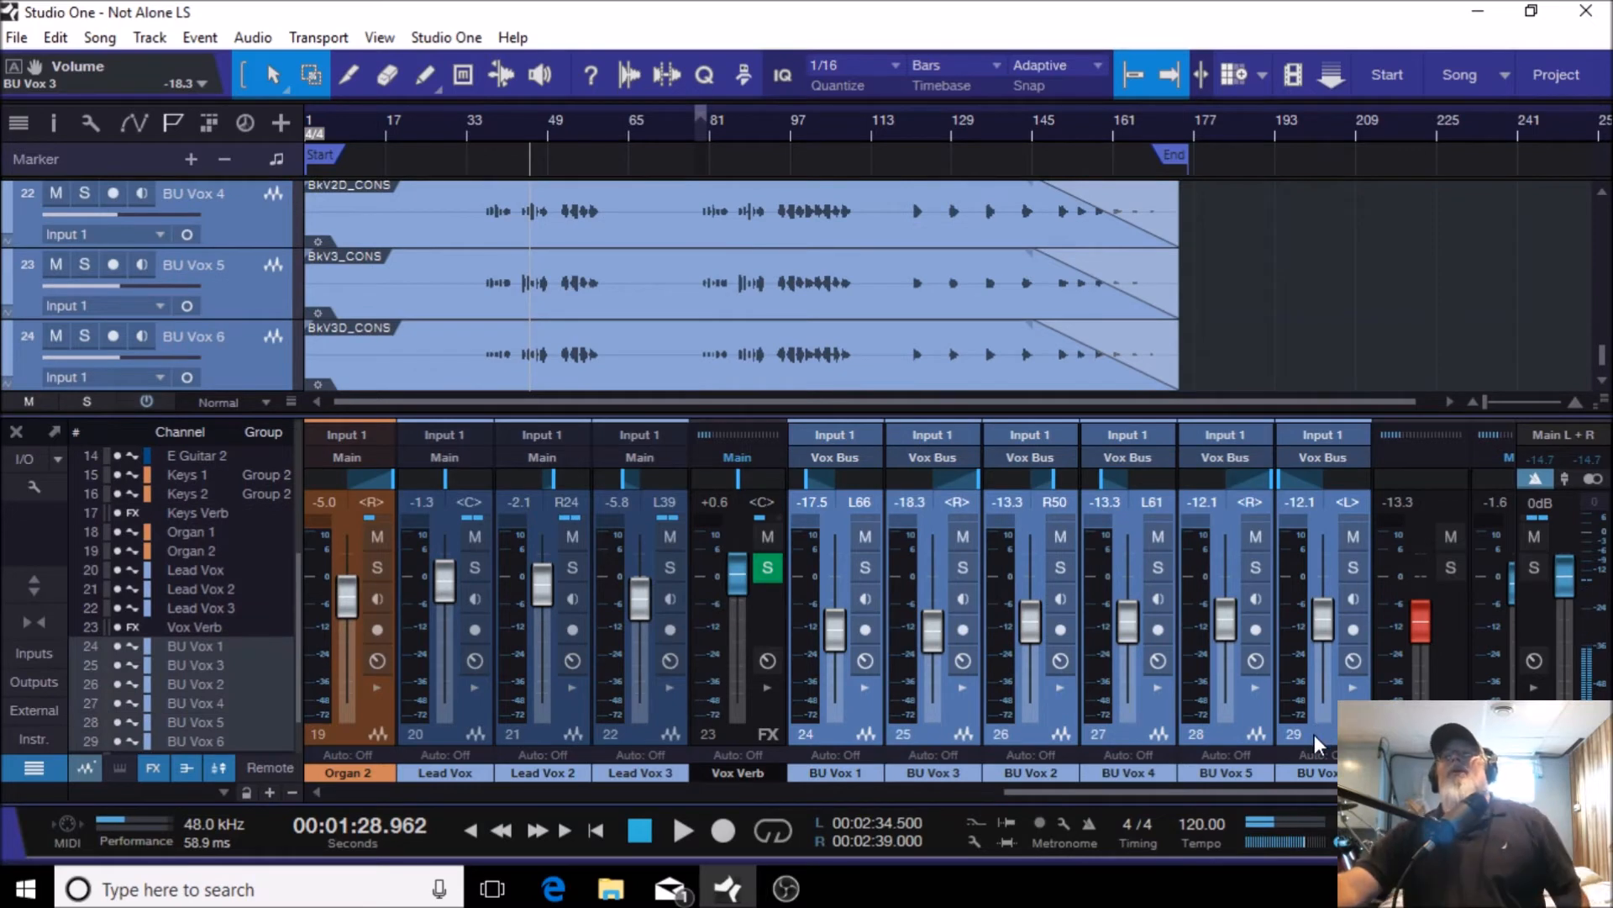
right_click(1315, 736)
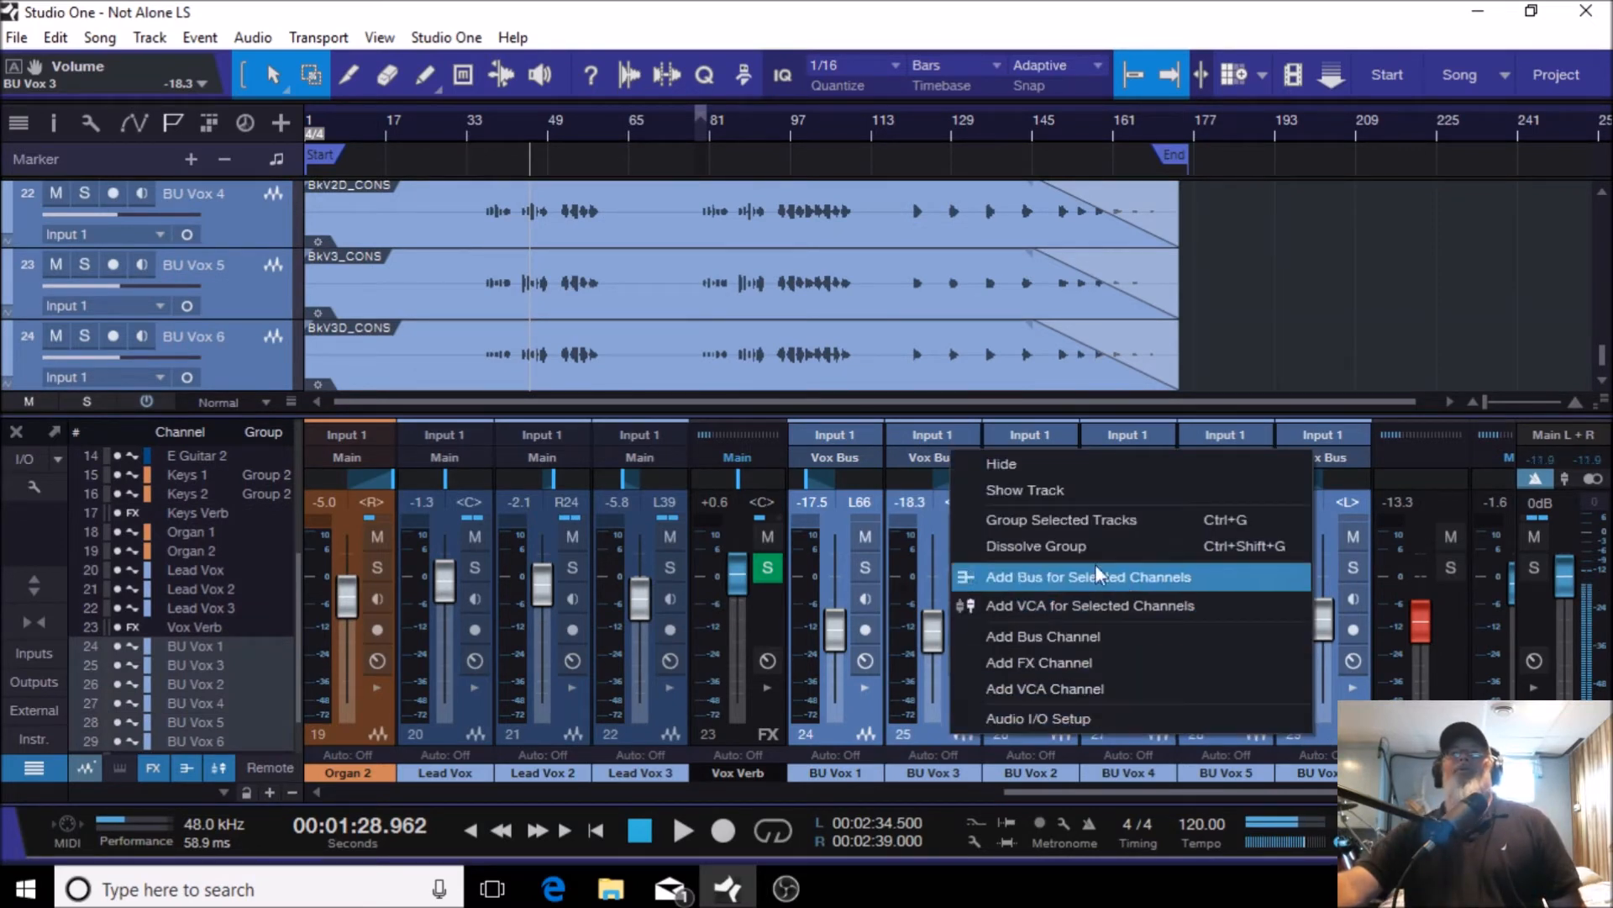
click(1080, 521)
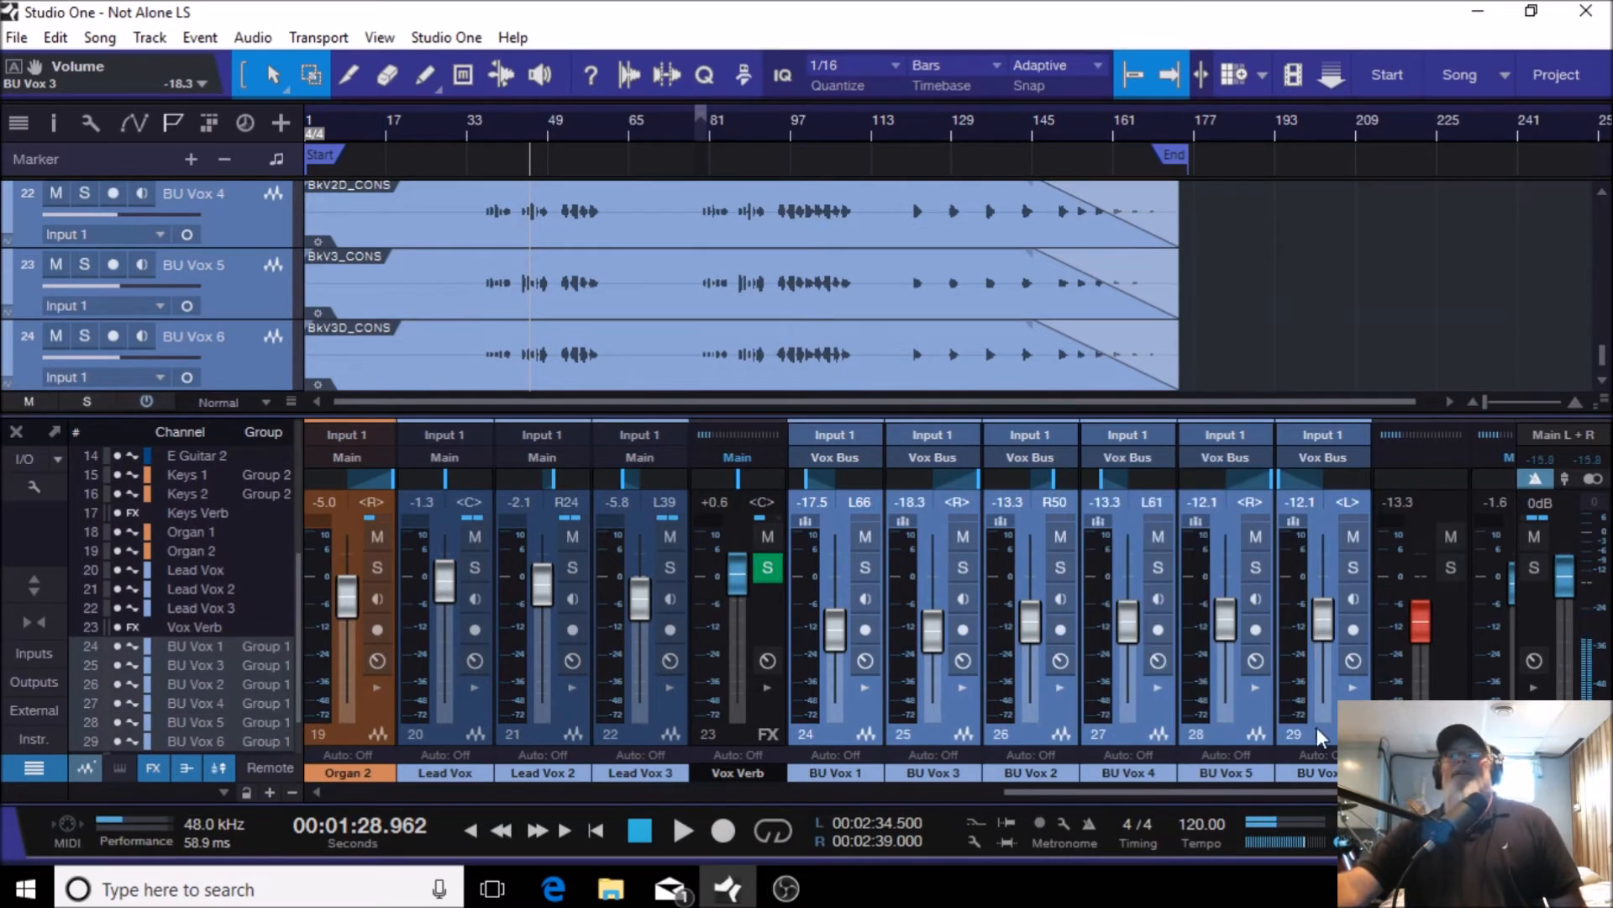
click(649, 733)
click(835, 736)
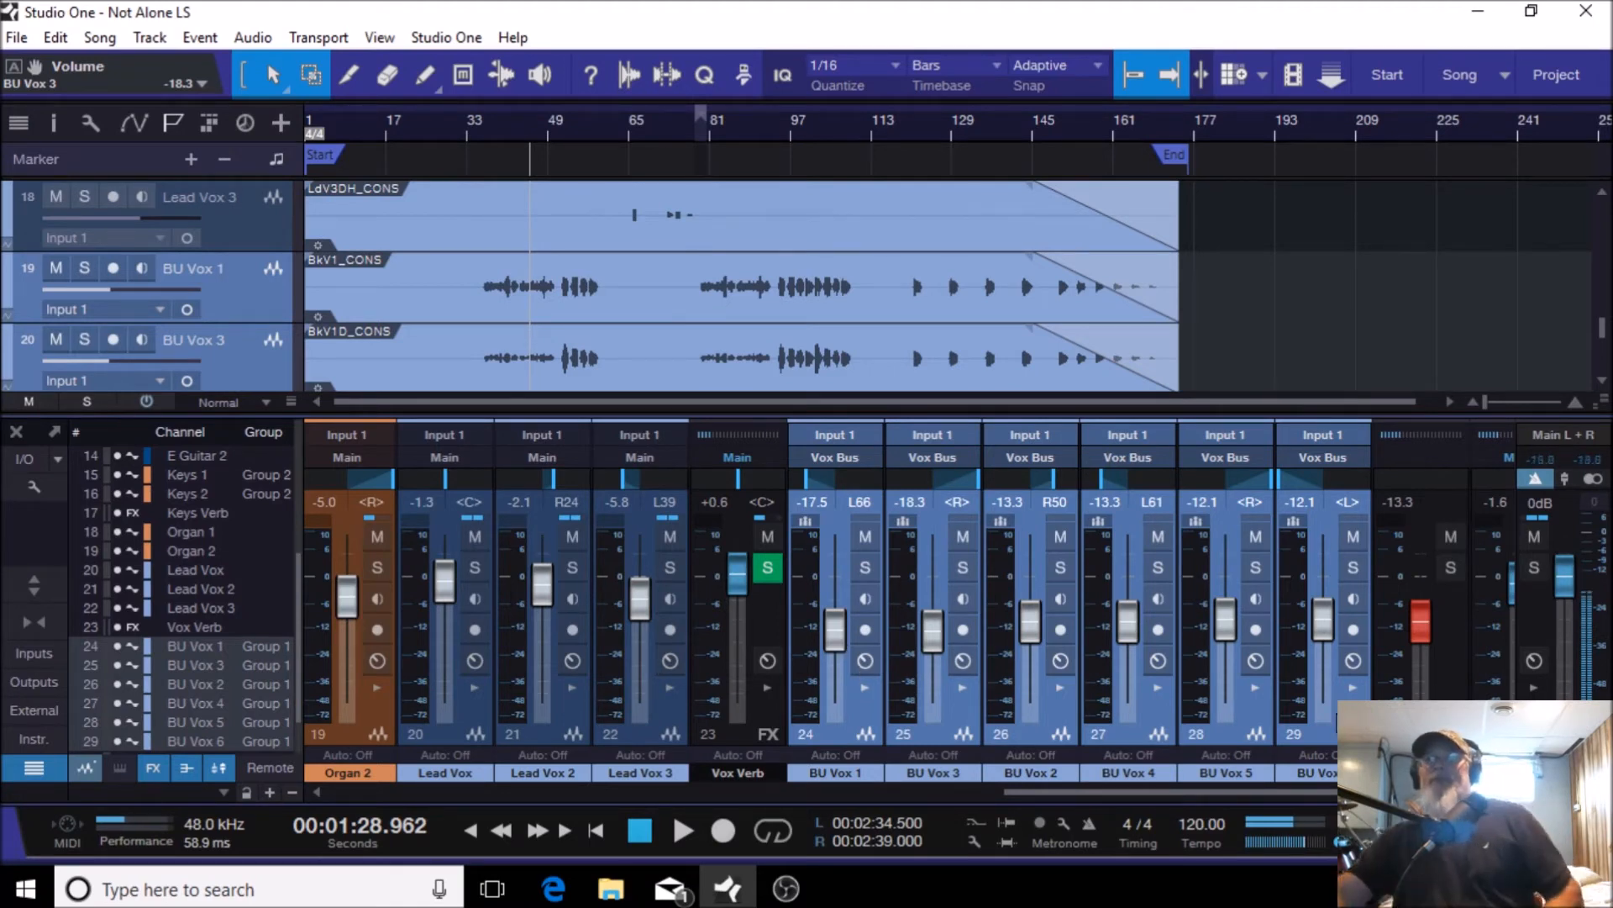
right_click(1324, 733)
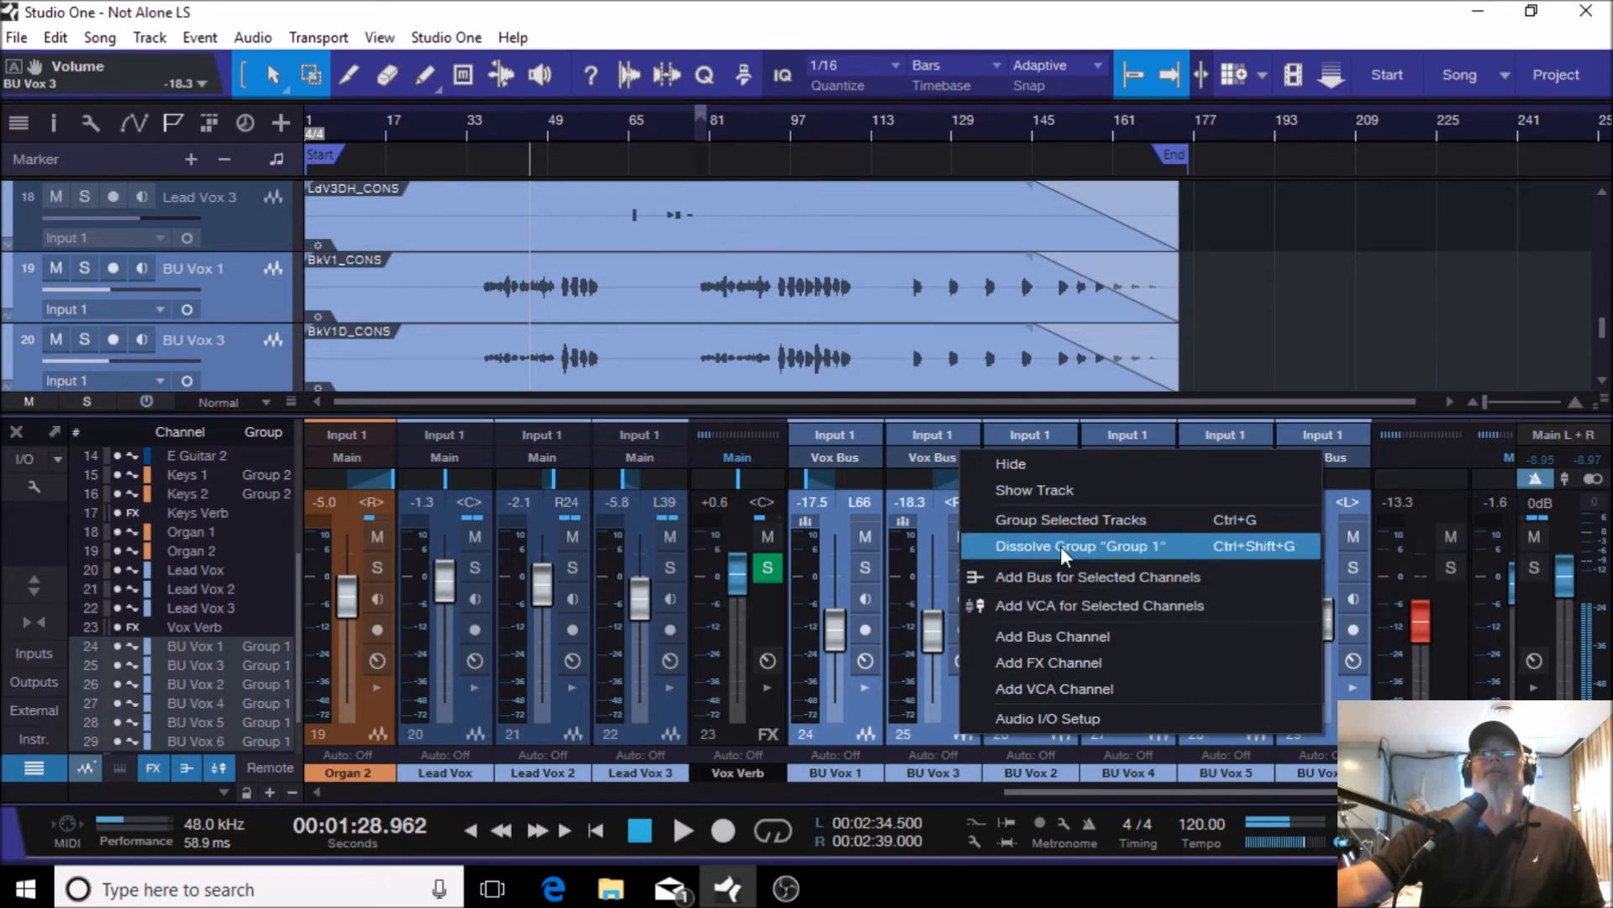
click(1061, 546)
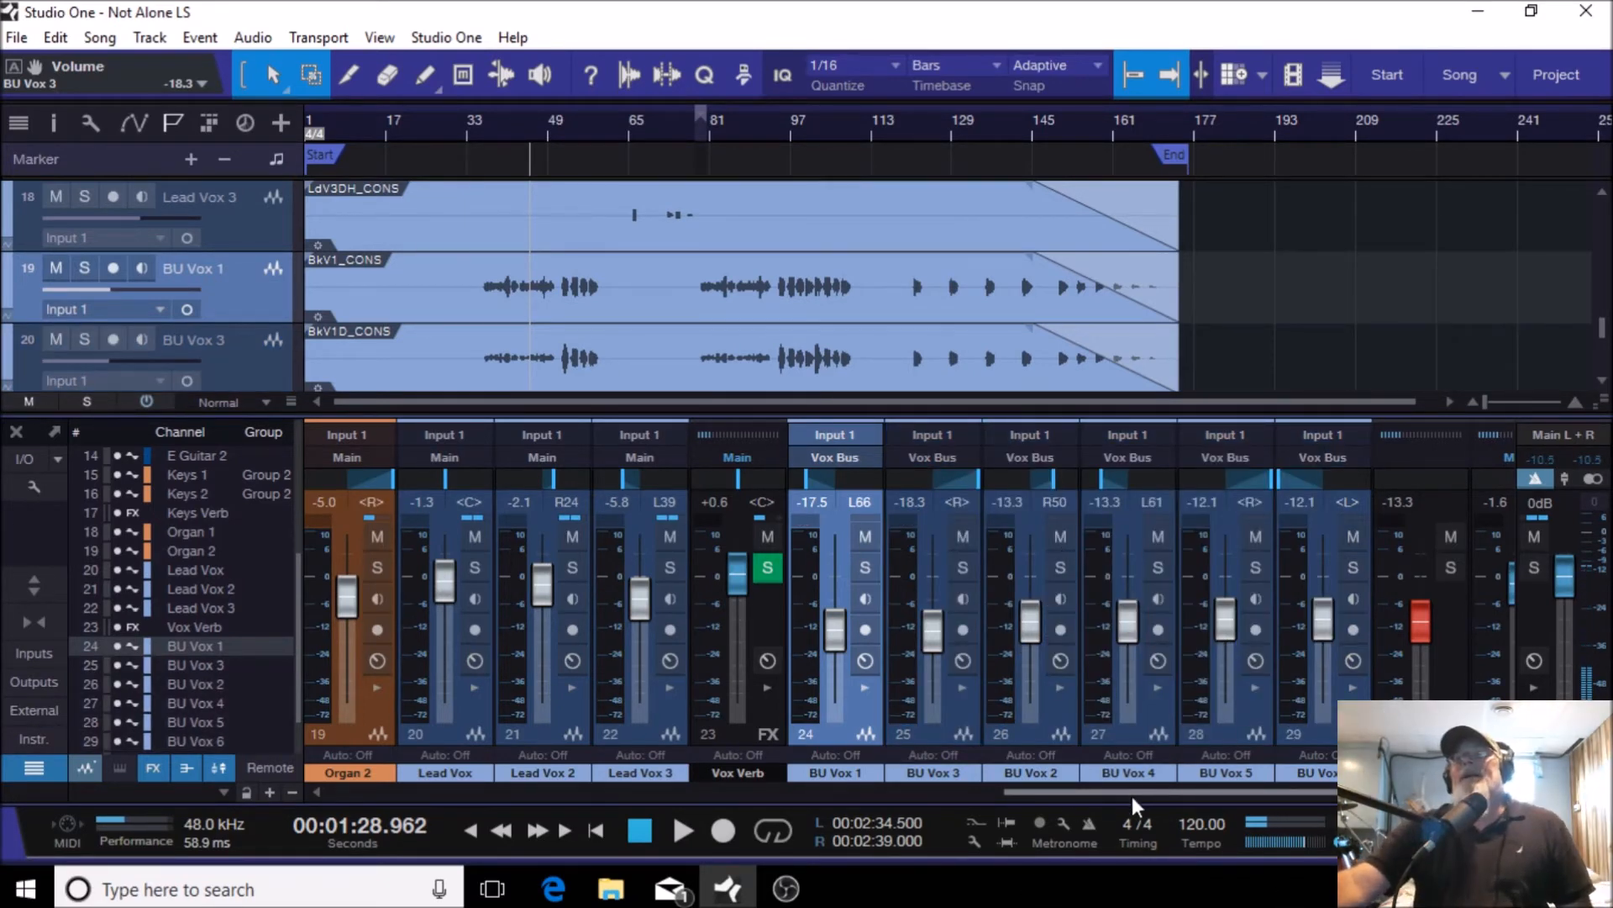
Step: Return to the drum channels and expand the Drum Bus channel to show its Mix FX, inserts and sends
drag(1141, 794, 610, 805)
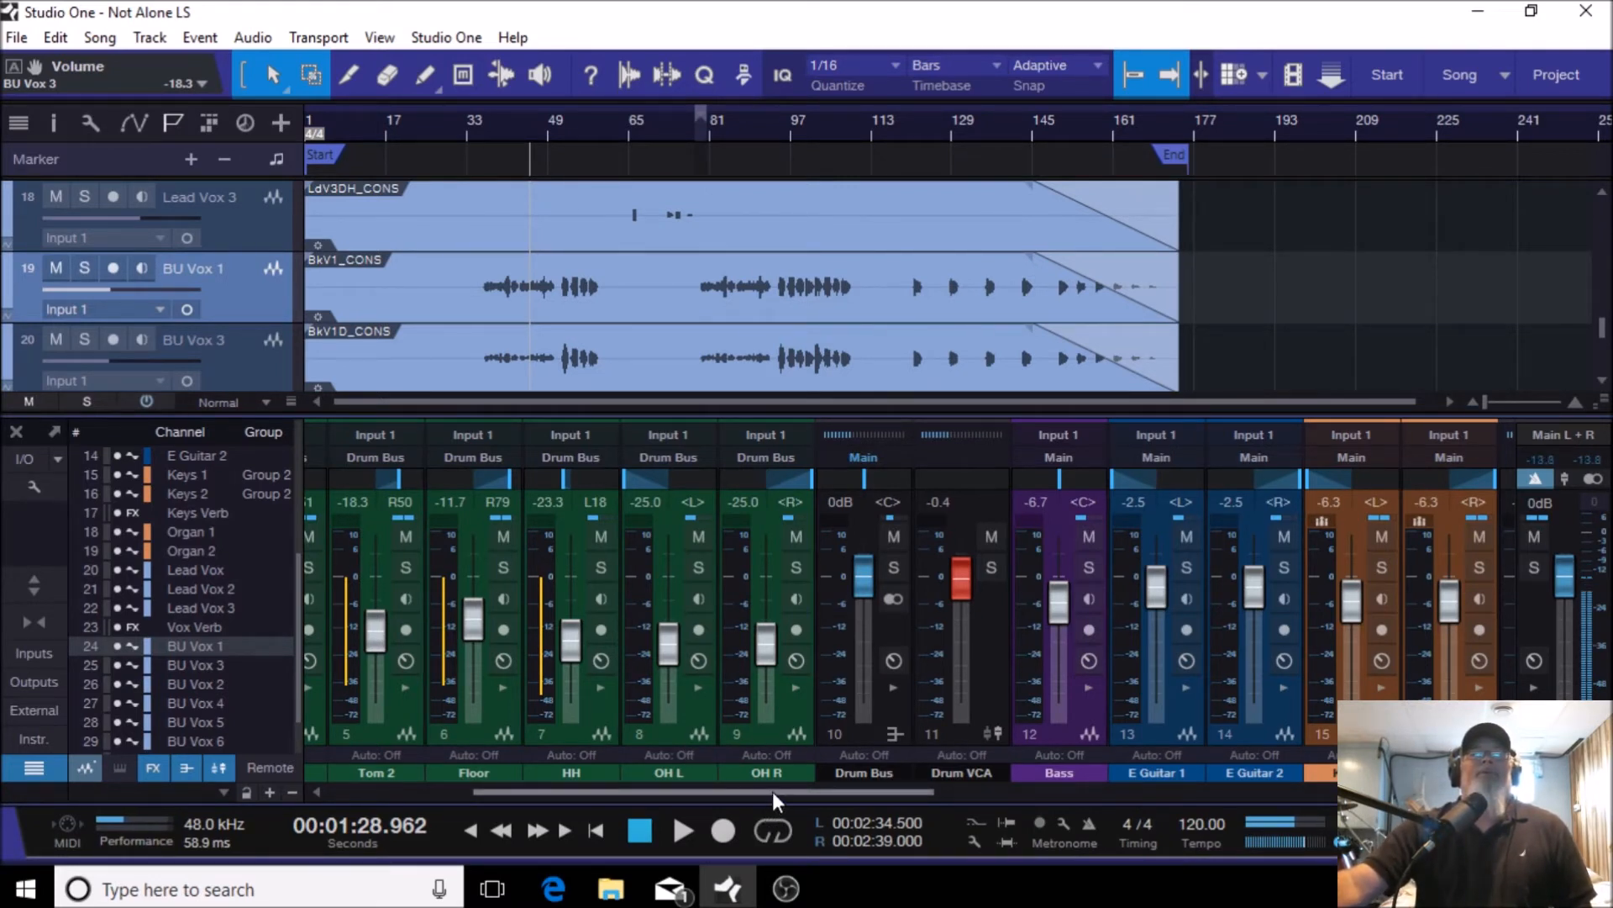
drag(773, 790, 657, 791)
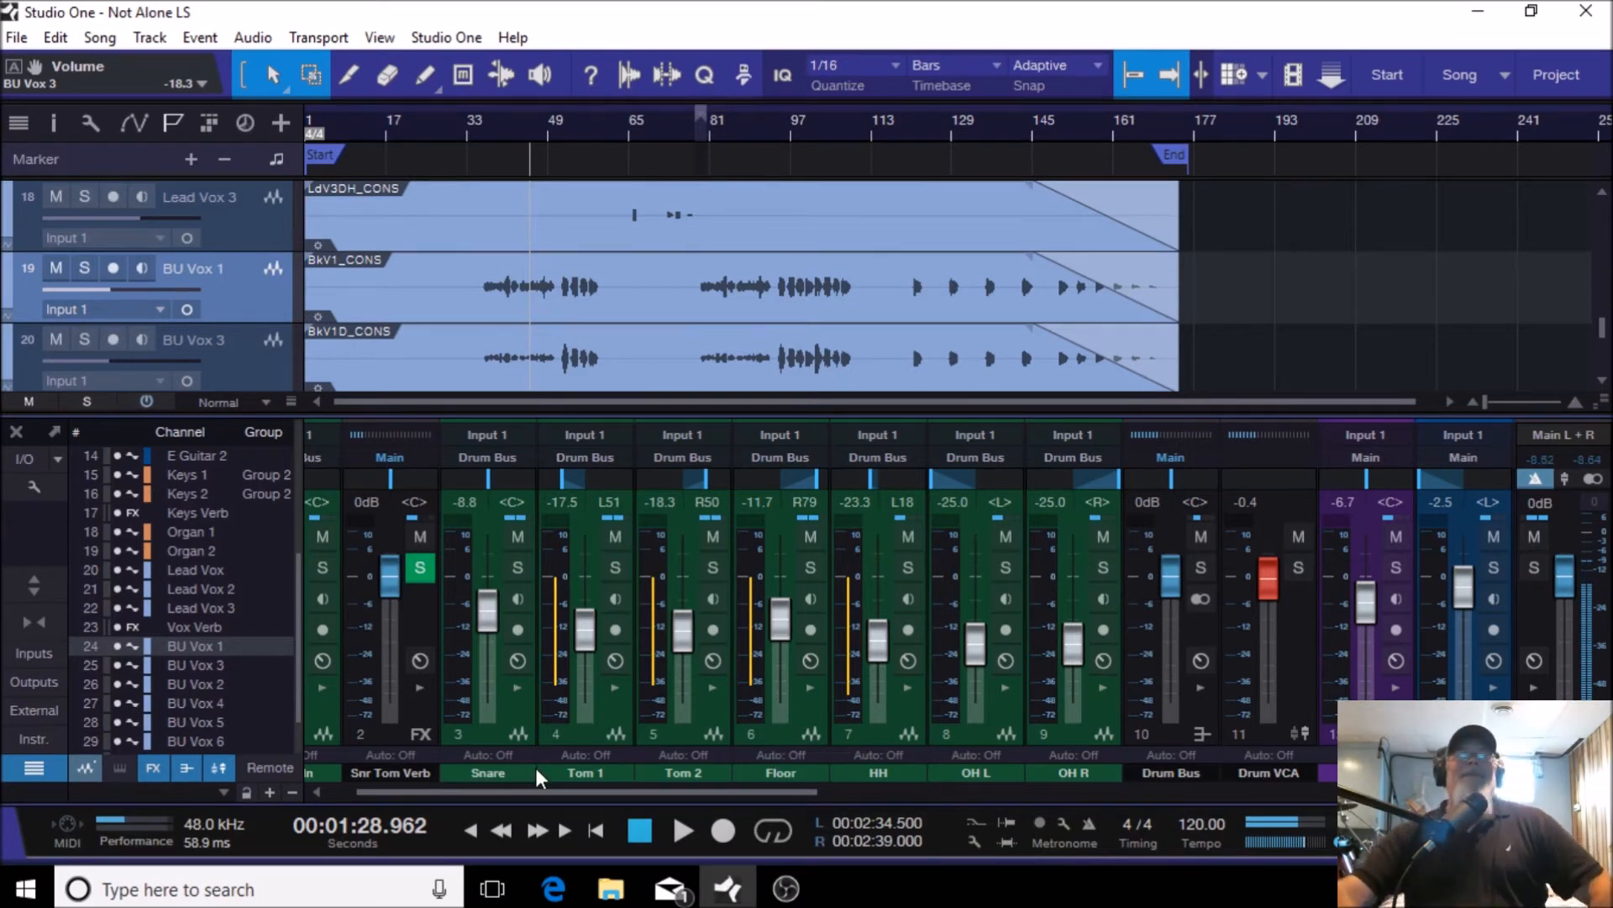
drag(549, 794, 419, 793)
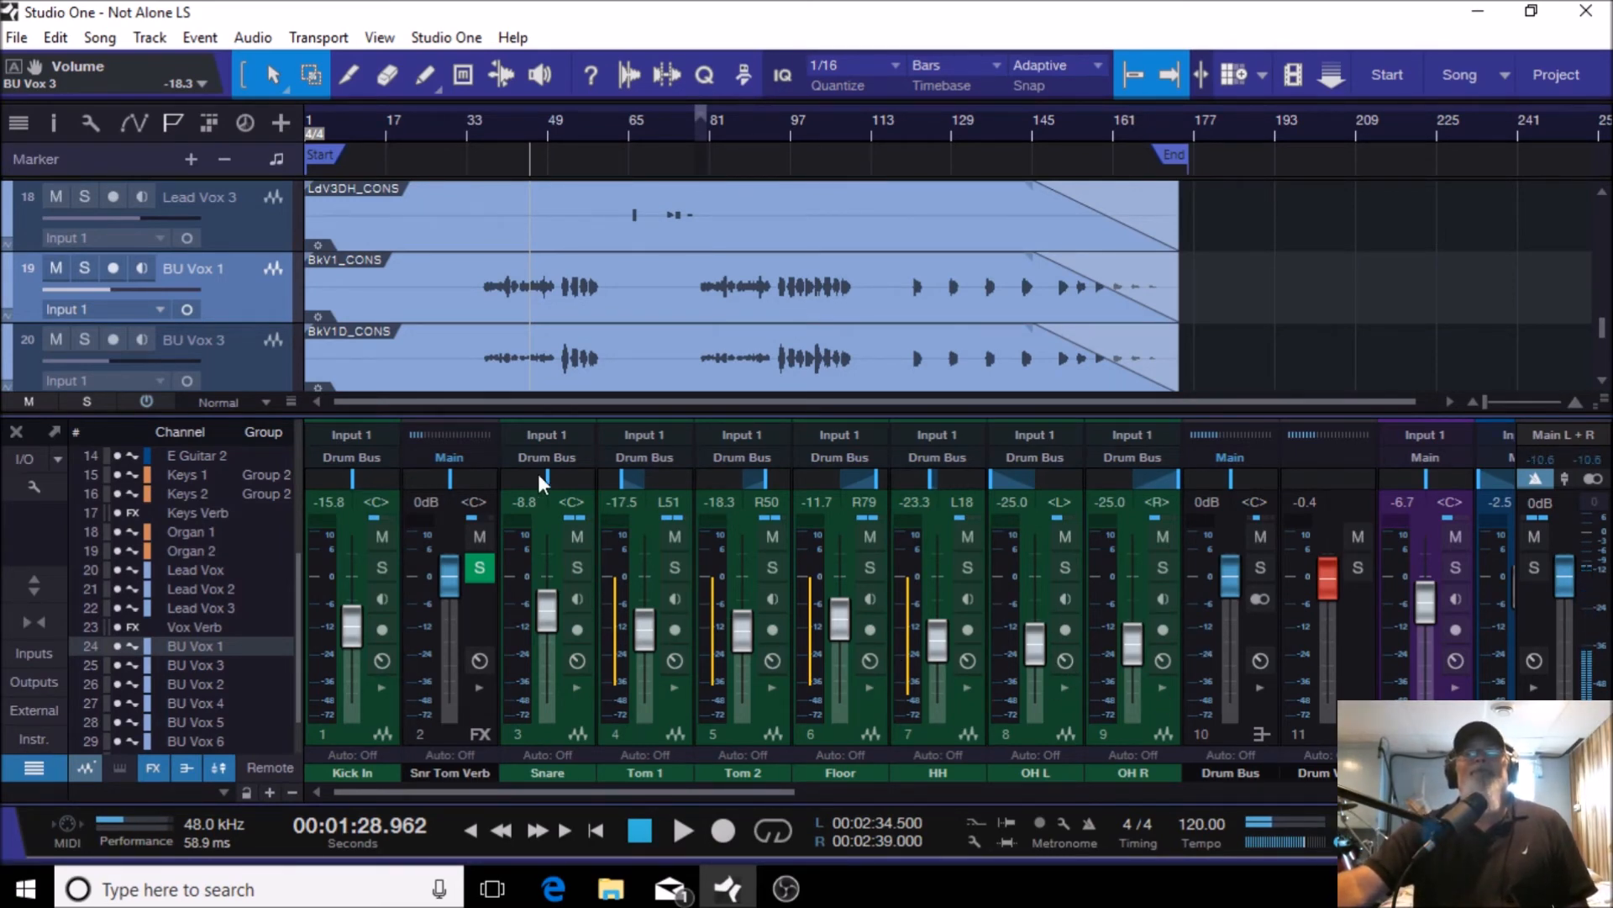
click(1259, 687)
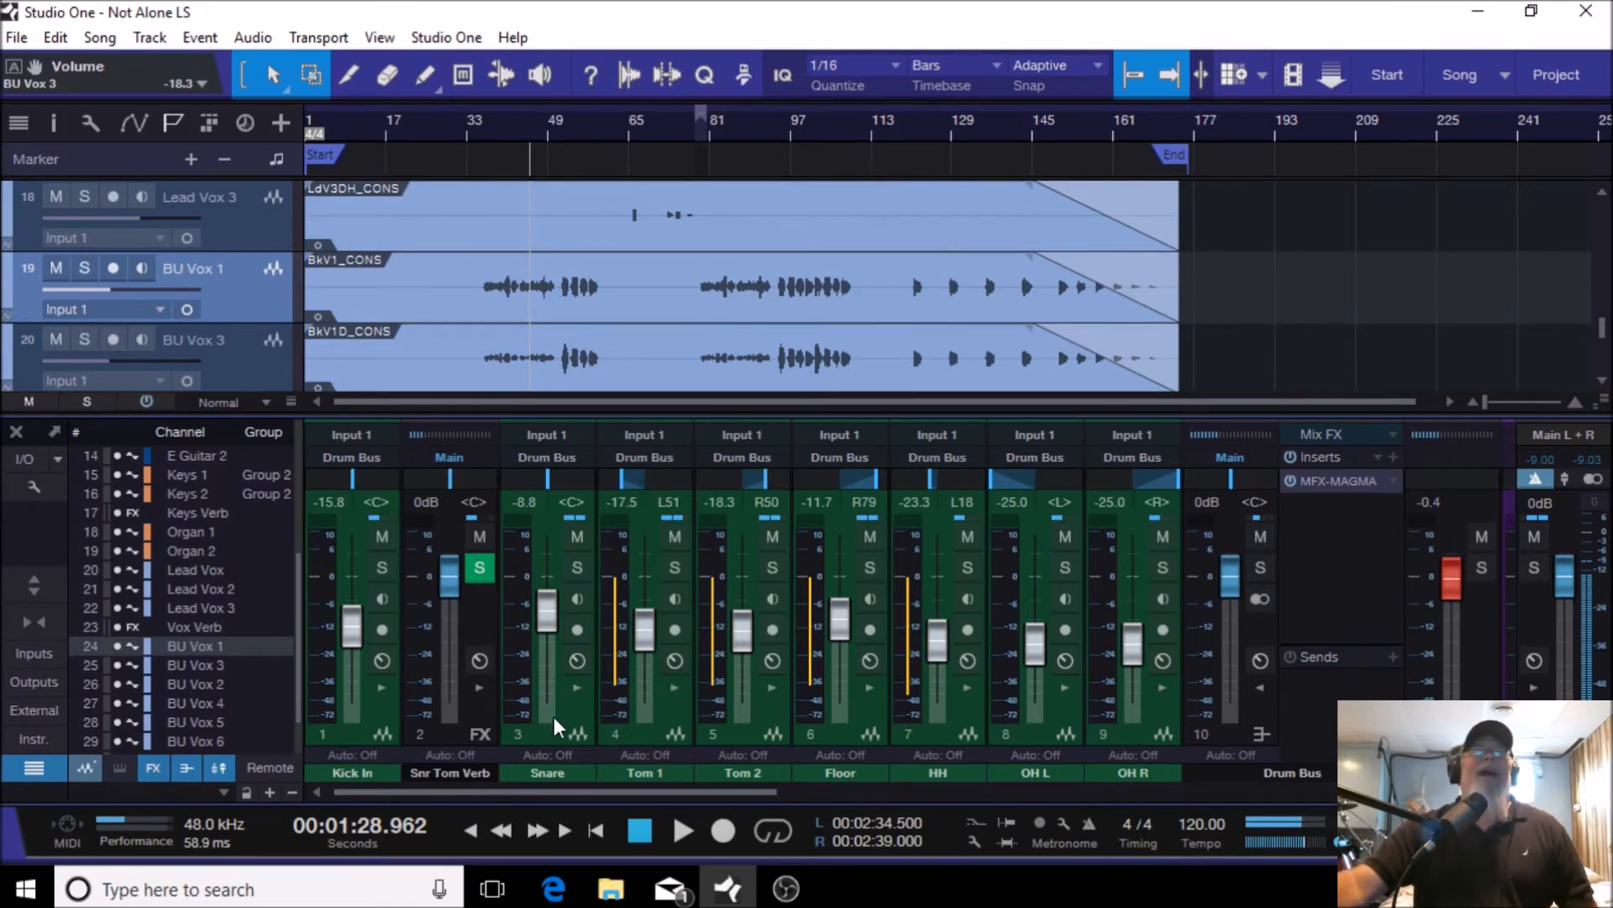
Step: Examine the inserts and sends of the Snare and Tom 1 channels and the MFX-MAGMA plug-in on the Drum Bus
click(576, 687)
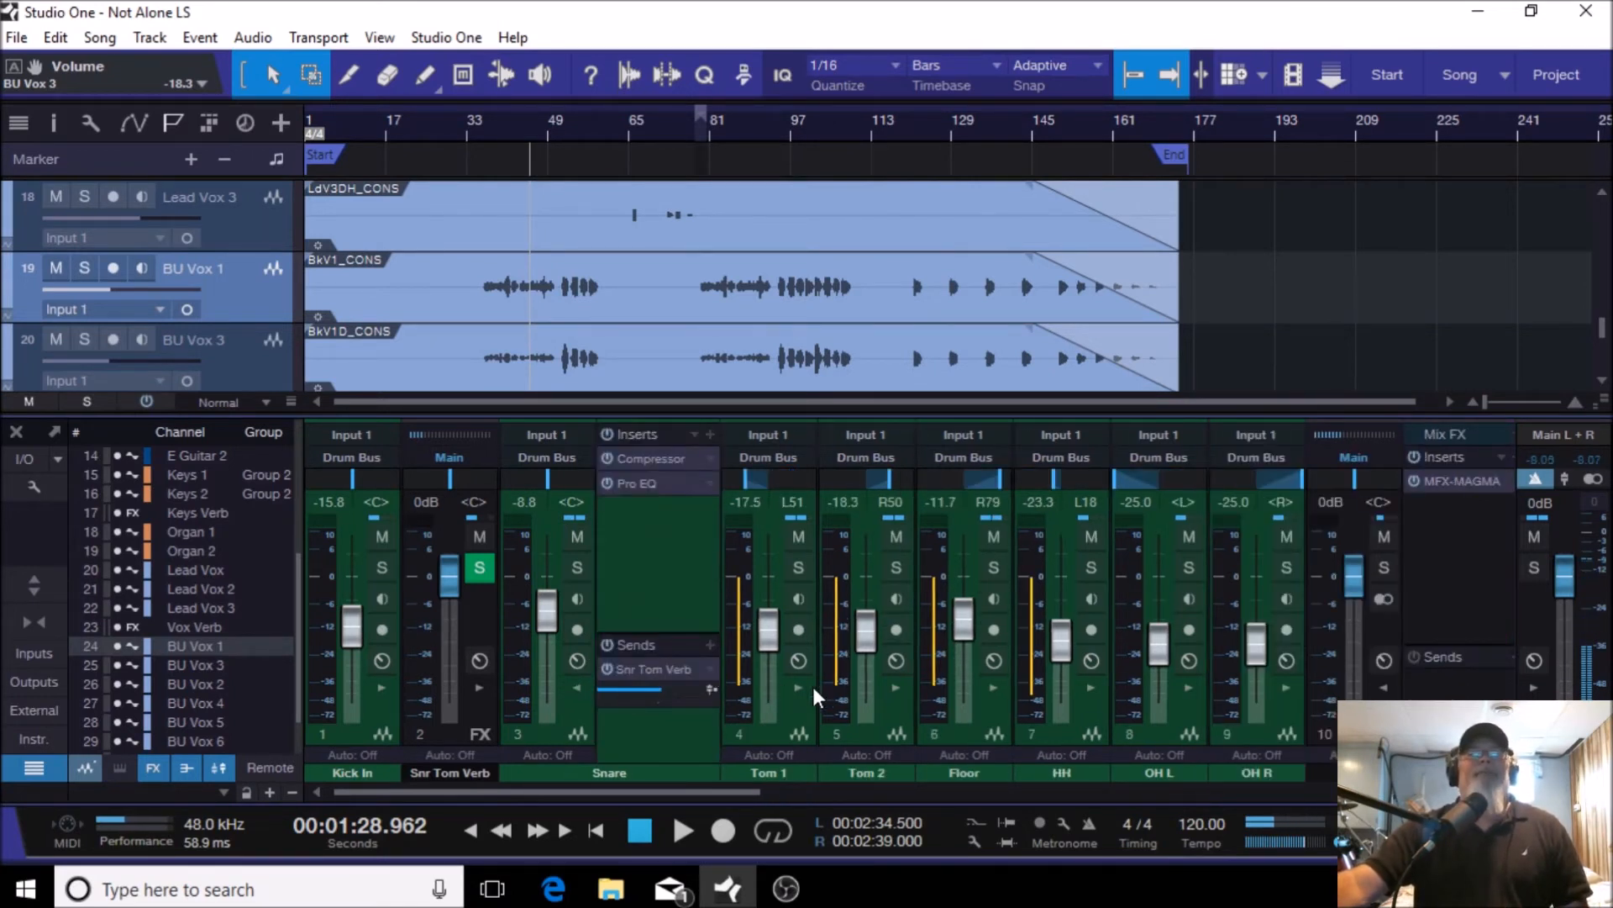
click(794, 687)
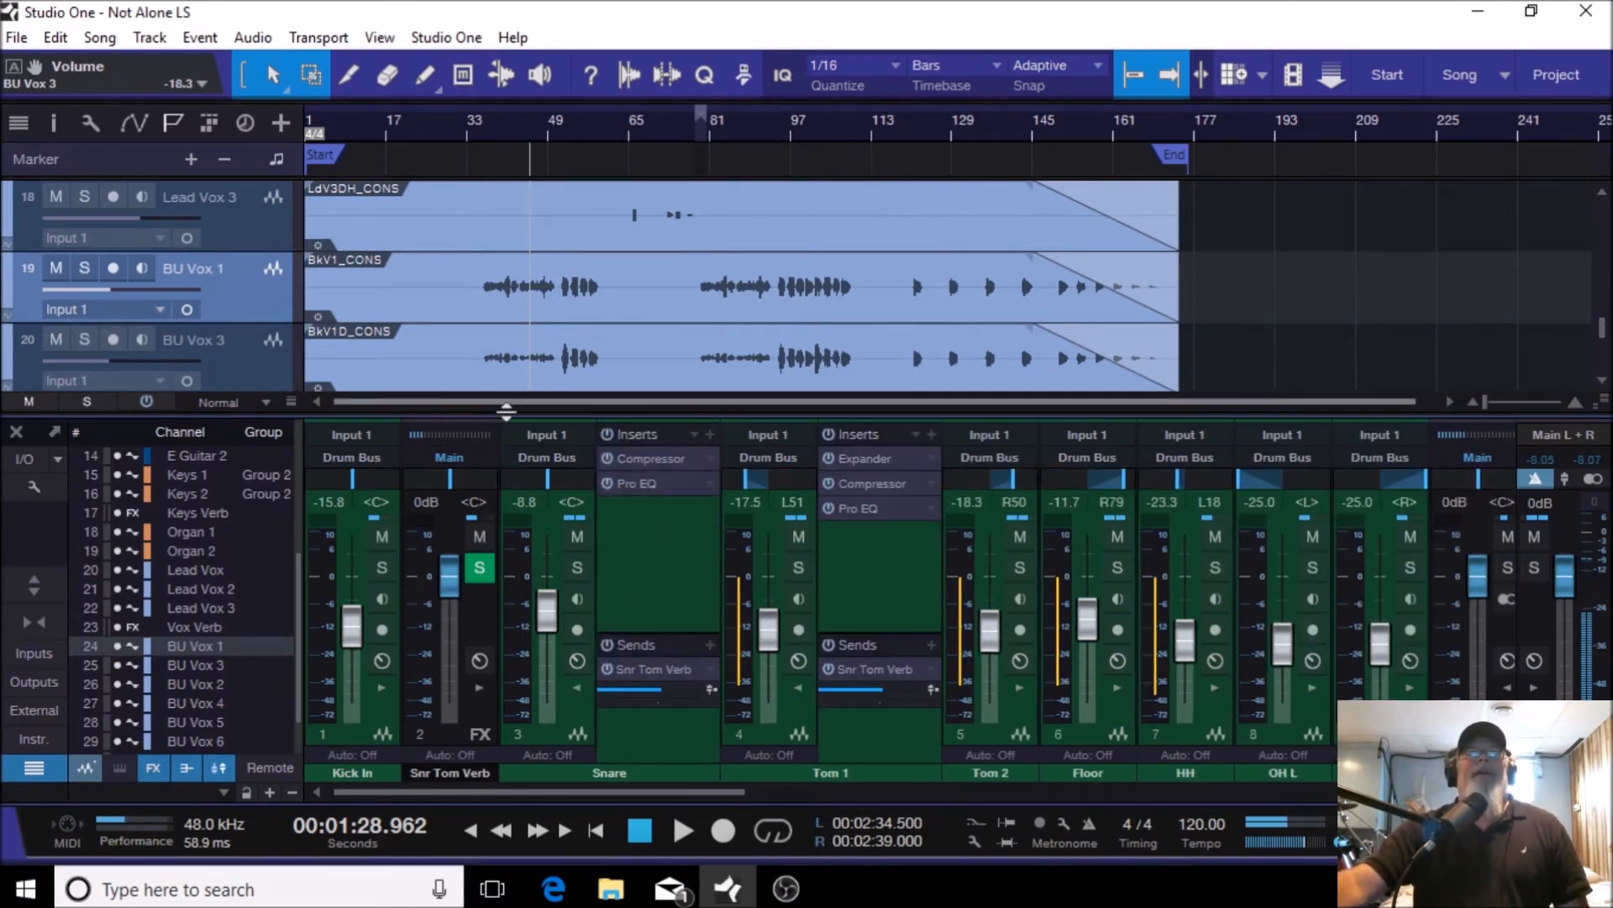
click(578, 686)
click(677, 689)
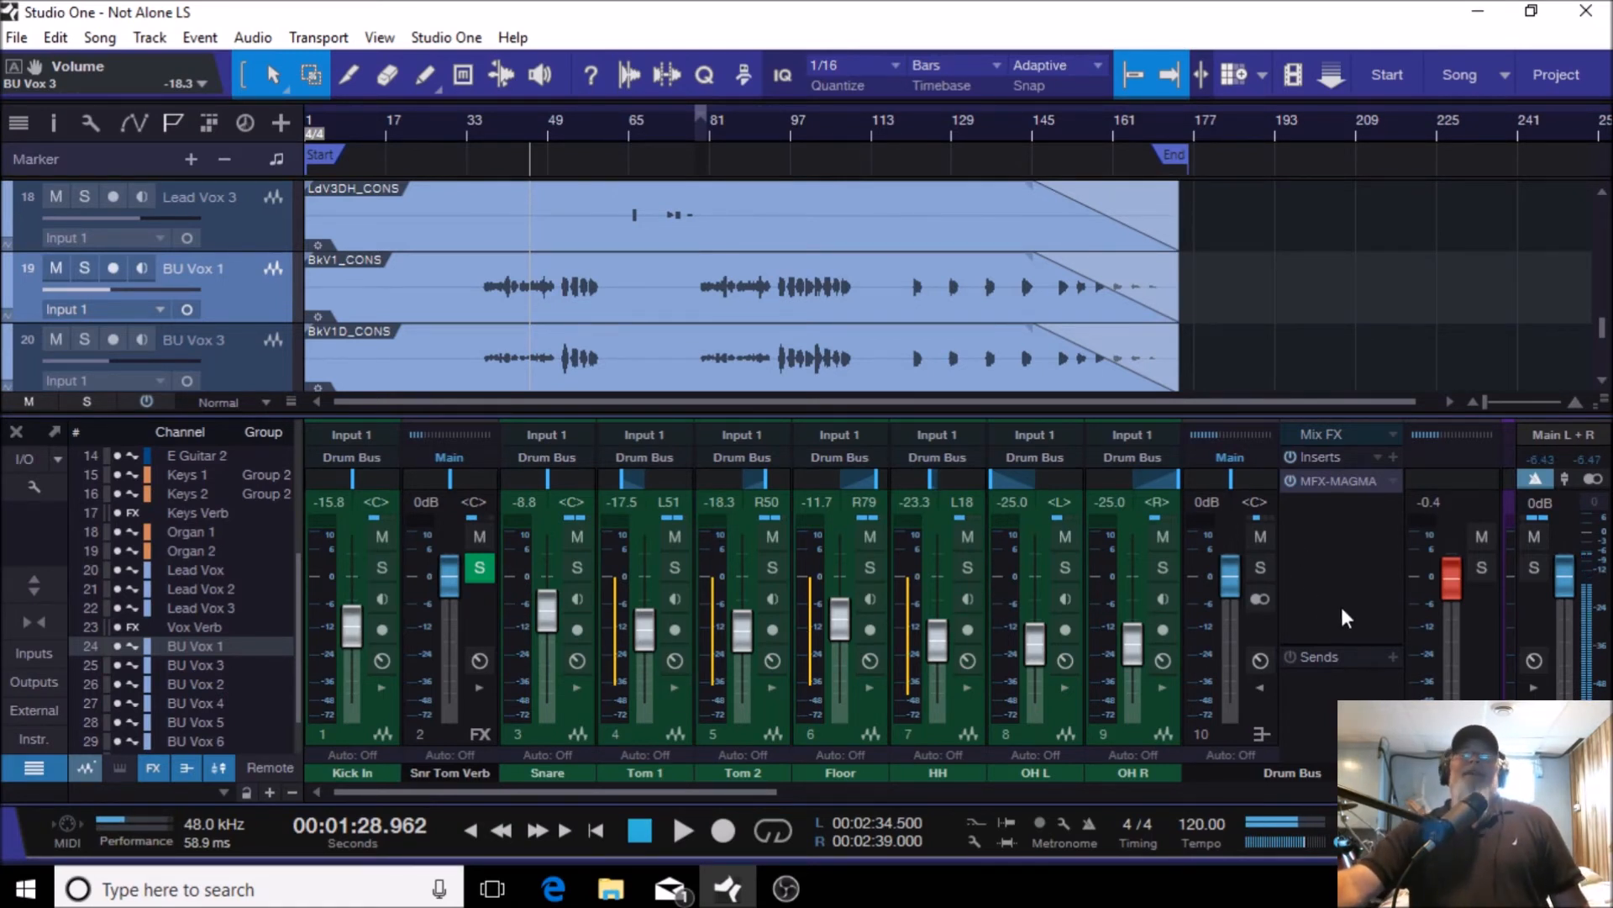
click(1320, 483)
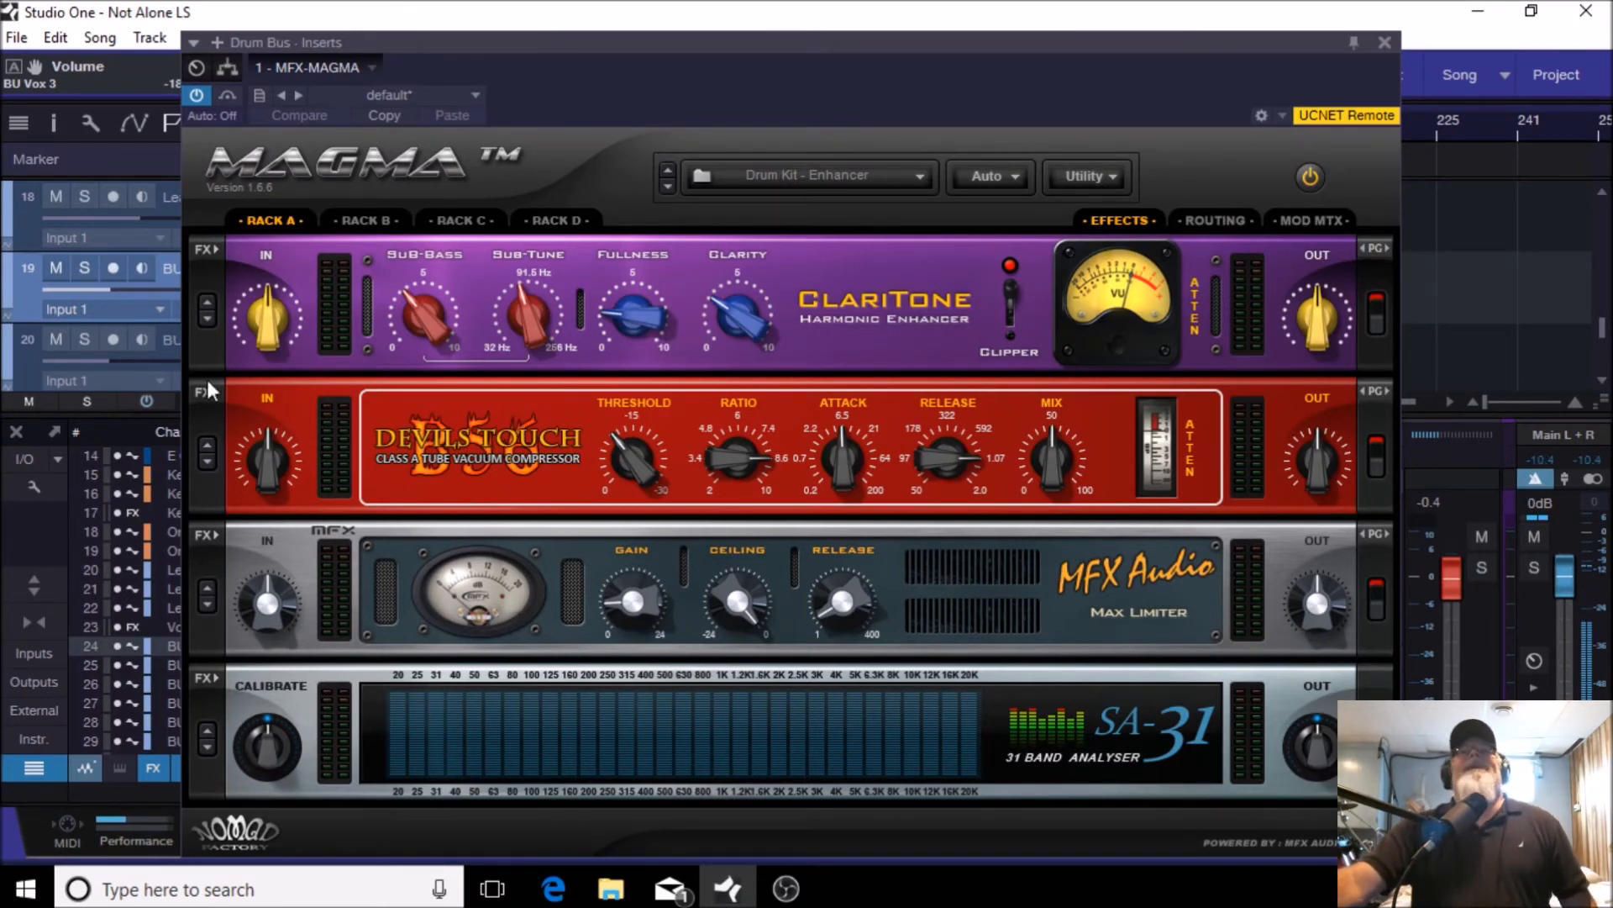
click(1384, 43)
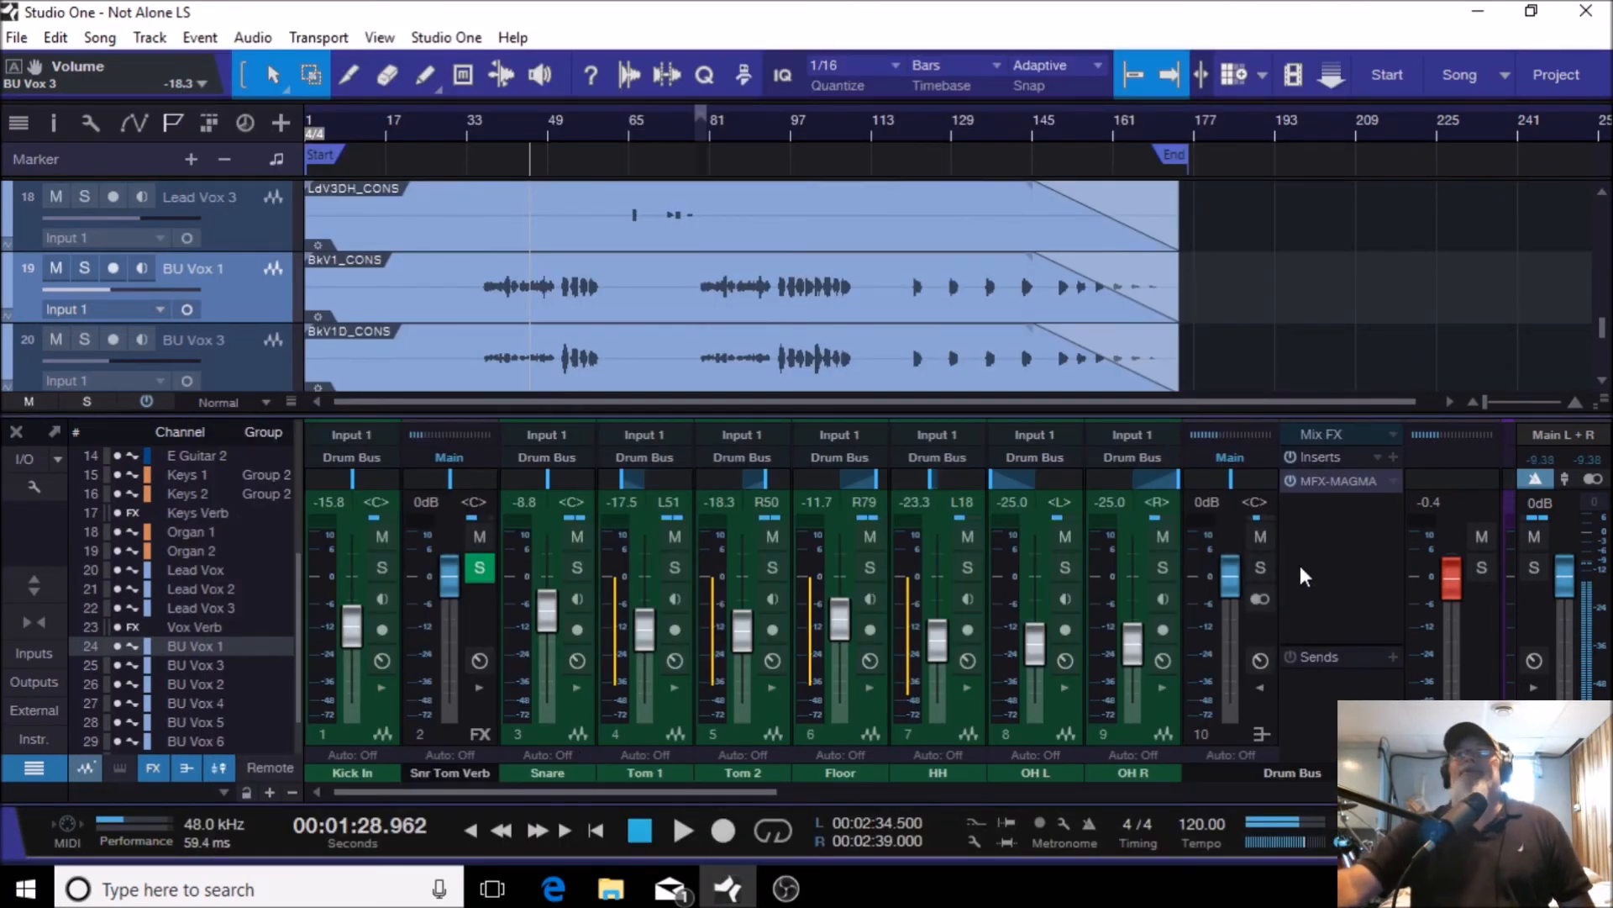
Step: Solo the Drum Bus and start playback to hear only the drums
click(1262, 568)
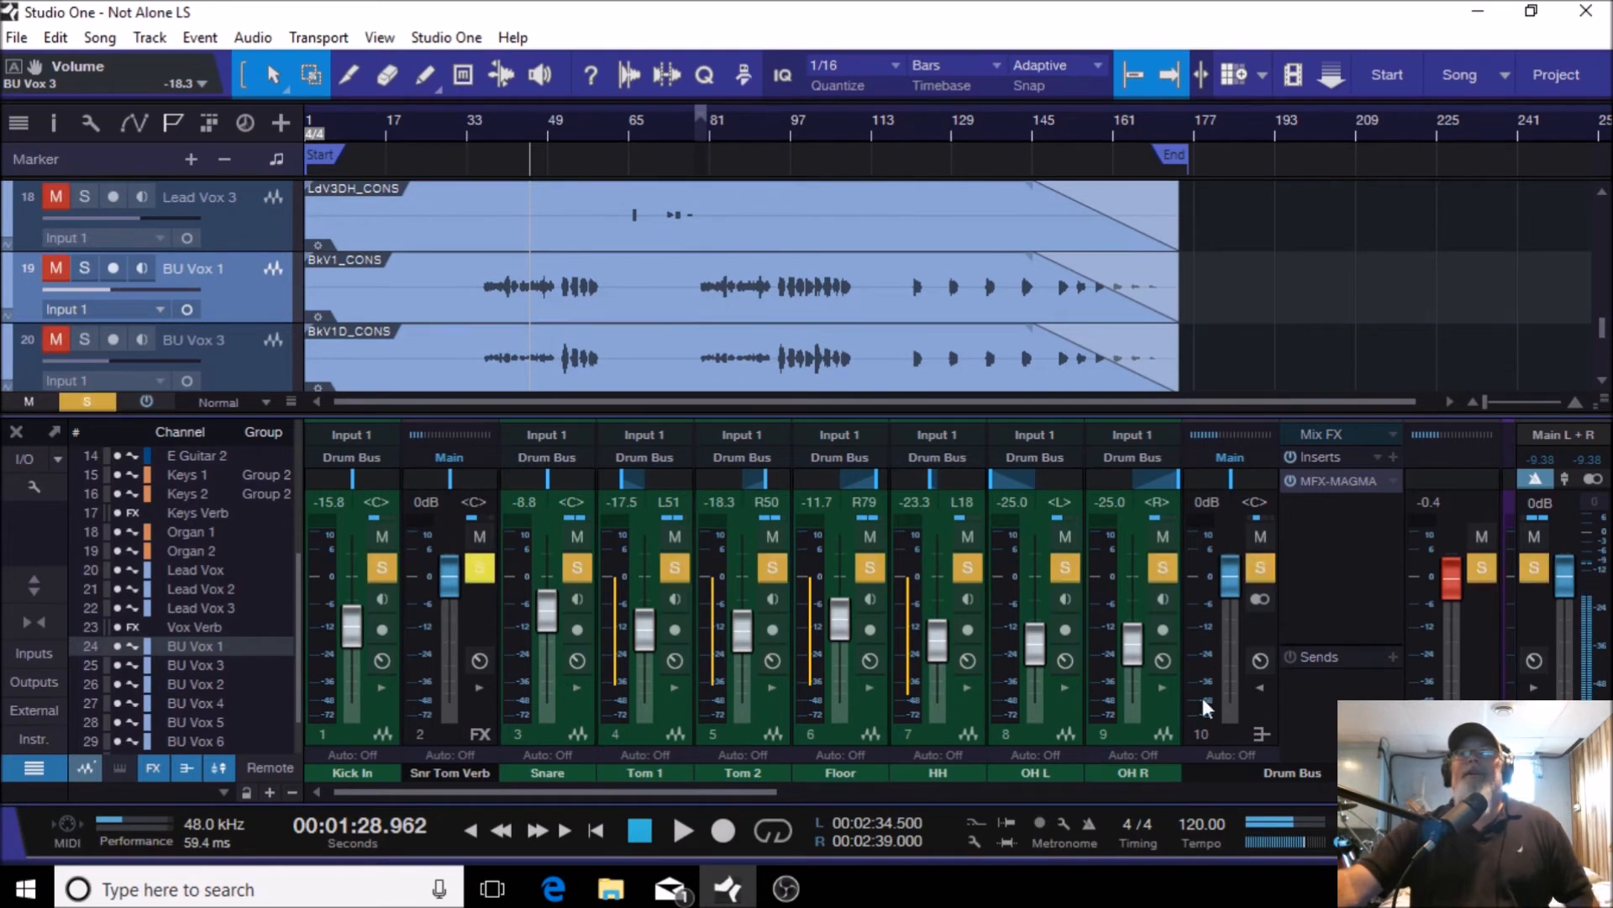
click(684, 828)
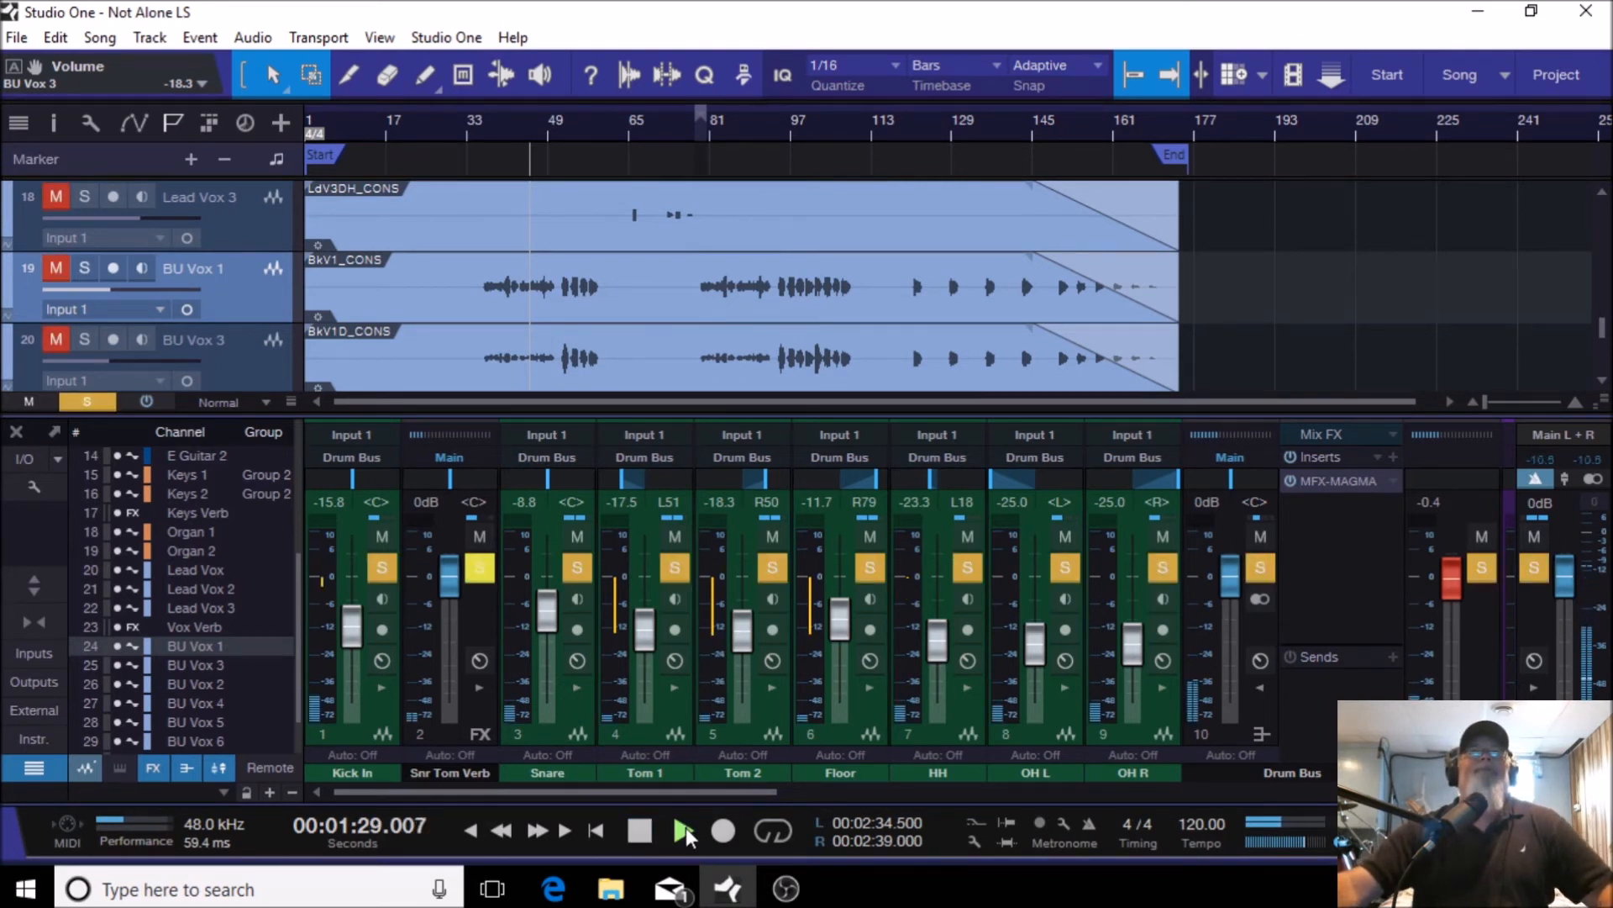
Step: Compare the drums during playback with the Drum Bus inserts bypassed and re-enabled, and stop playback
click(1289, 455)
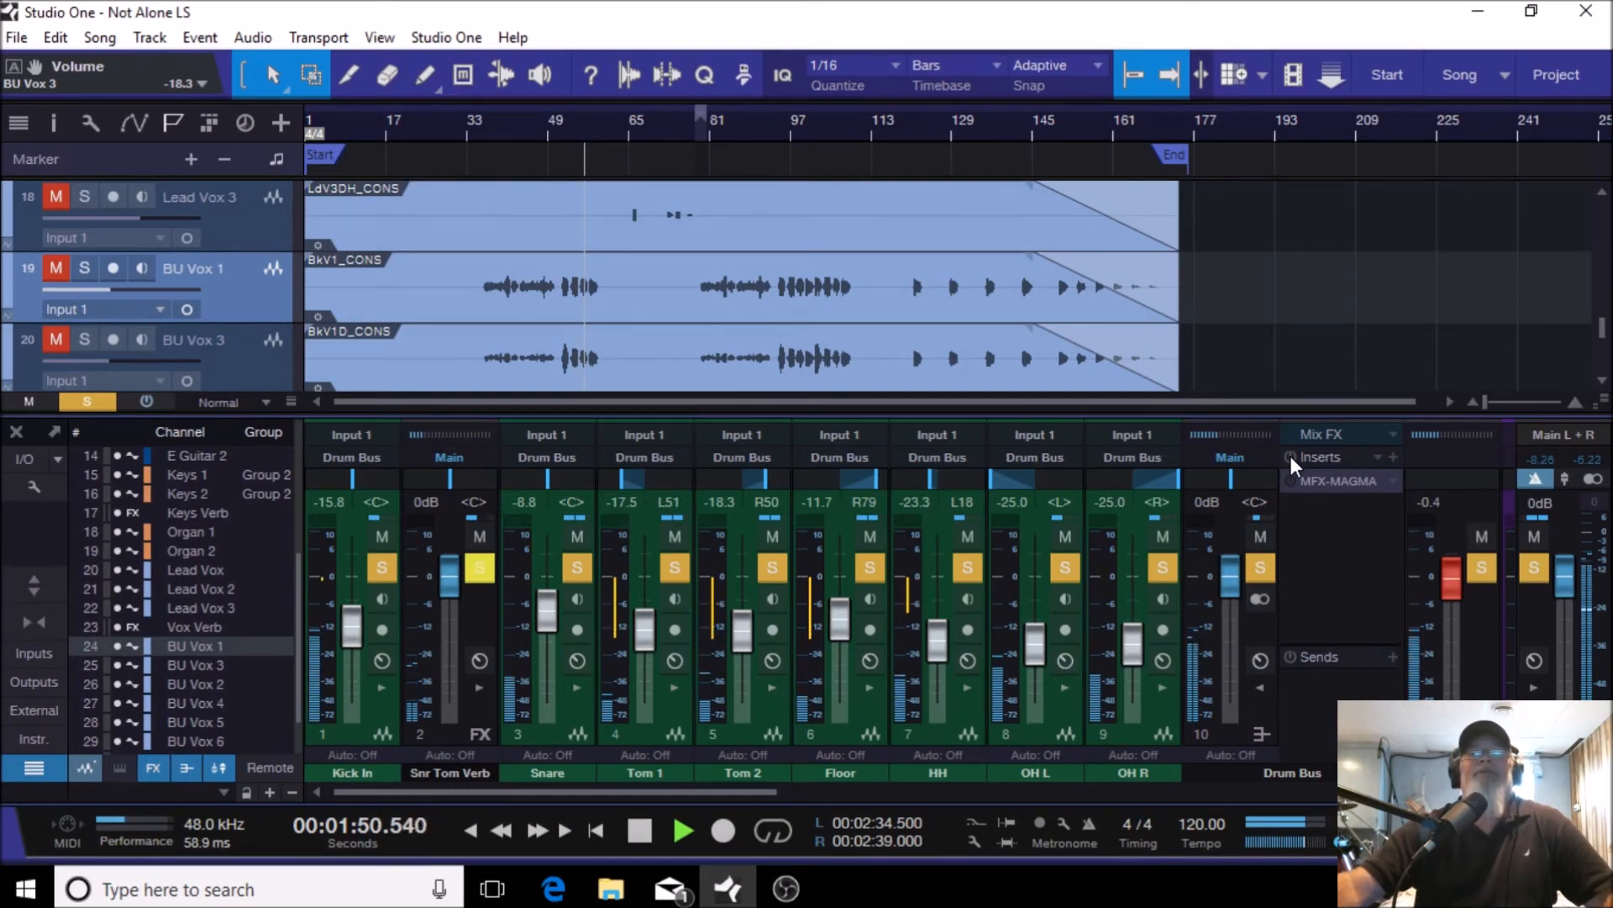
click(1289, 455)
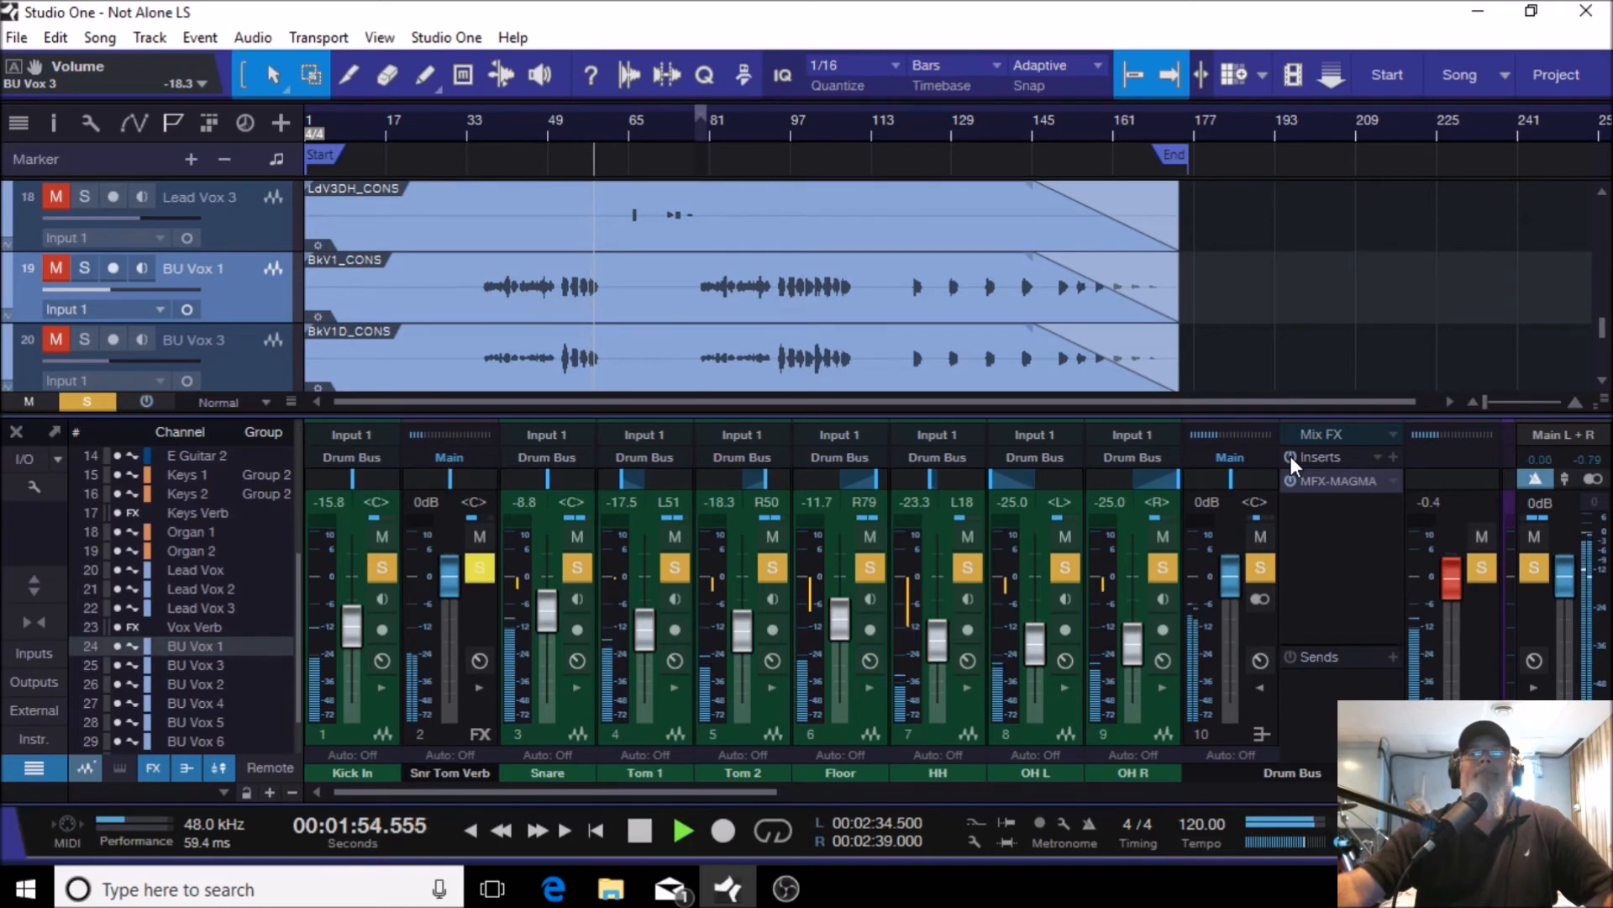
click(641, 834)
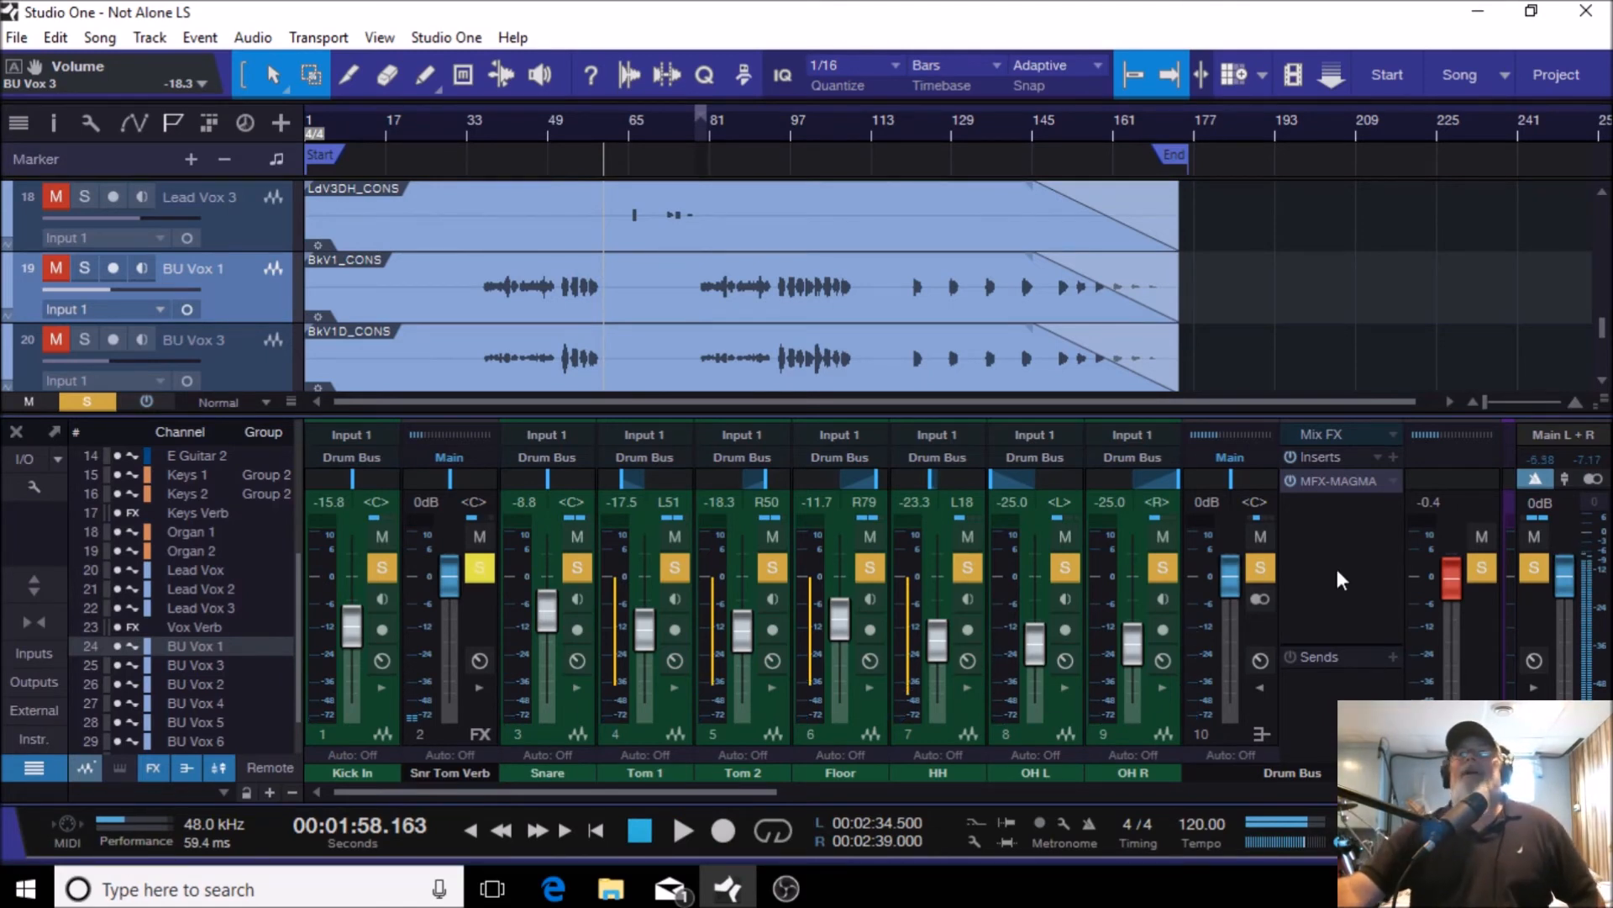
Step: Select the eight drum channels from Kick In to OH R, show the options for adding a bus or VCA, and drop the selection
click(349, 736)
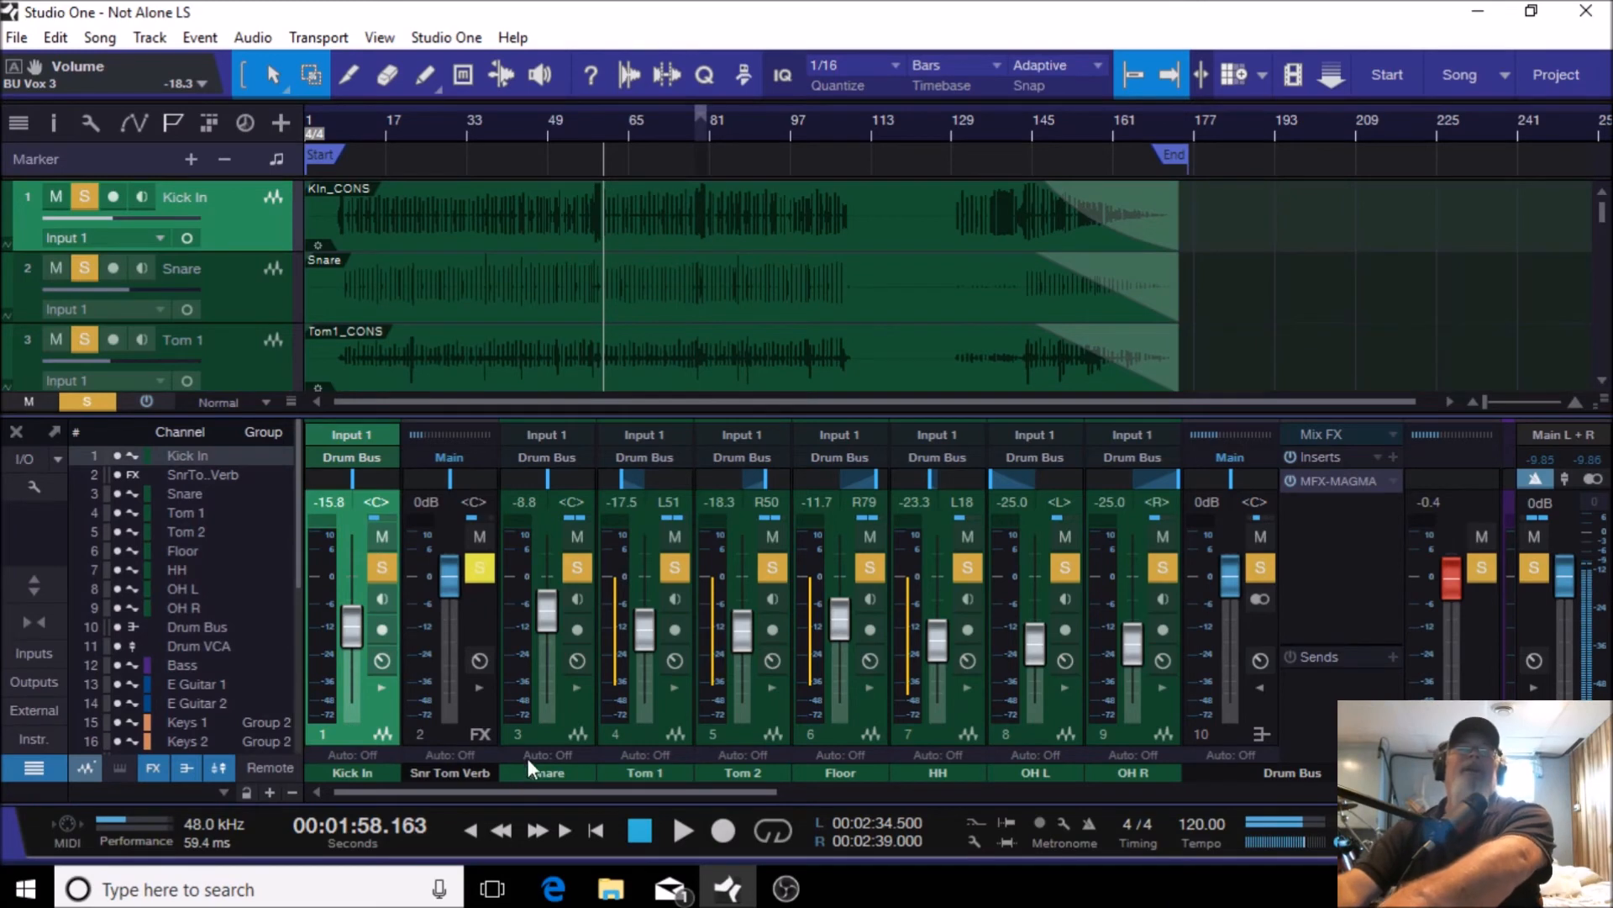
ctrl+click(549, 738)
ctrl+click(631, 733)
ctrl+click(739, 733)
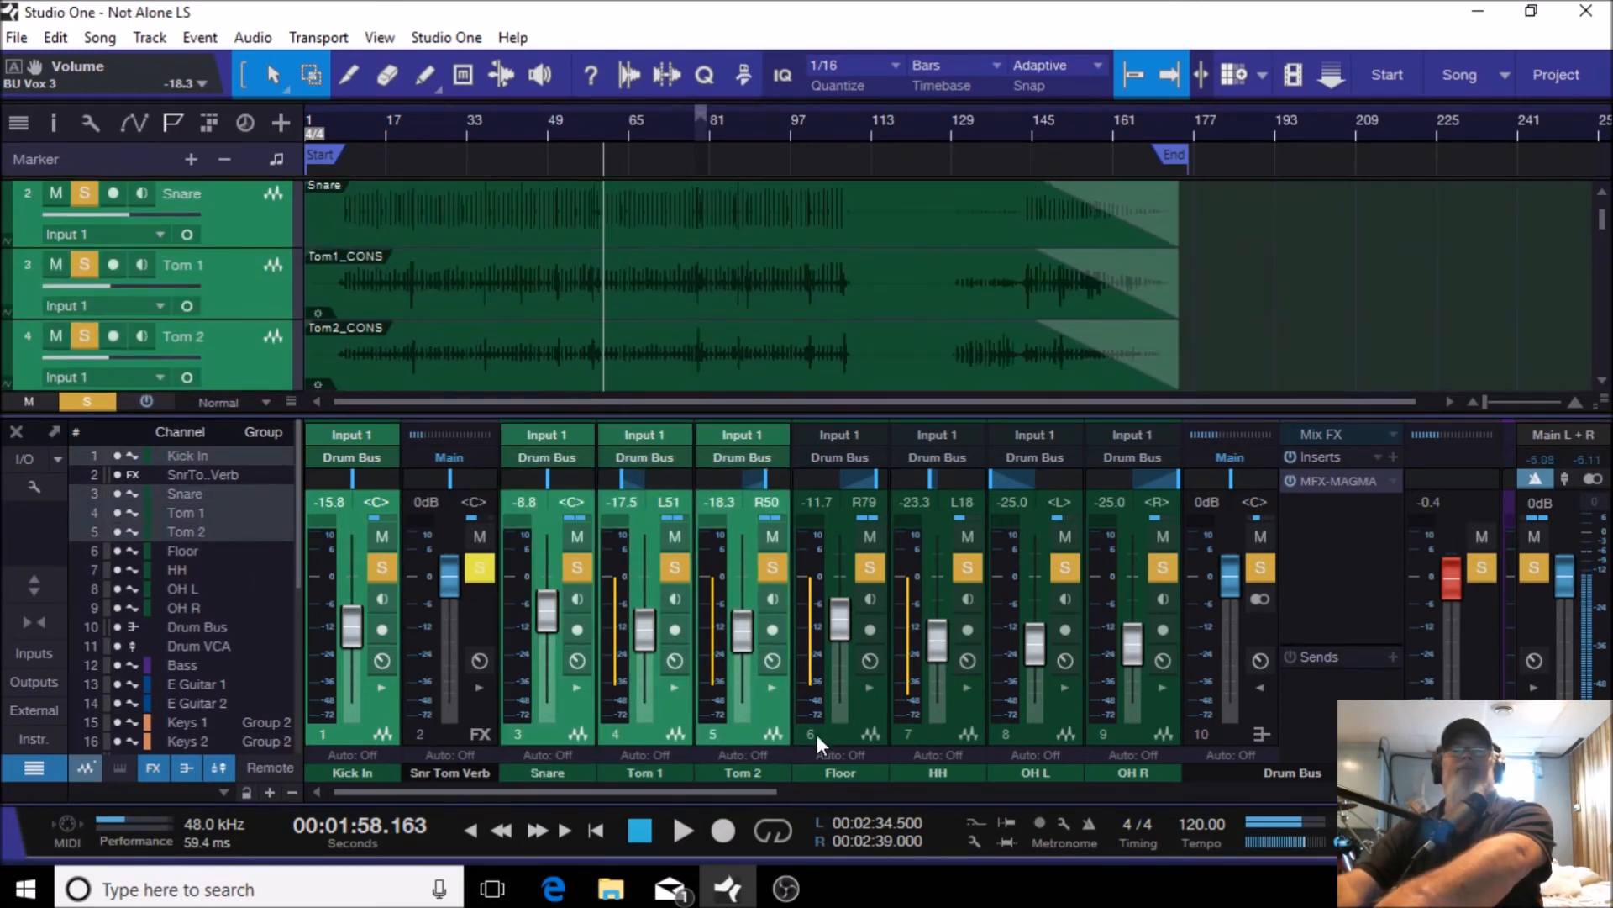
ctrl+click(848, 735)
ctrl+click(966, 734)
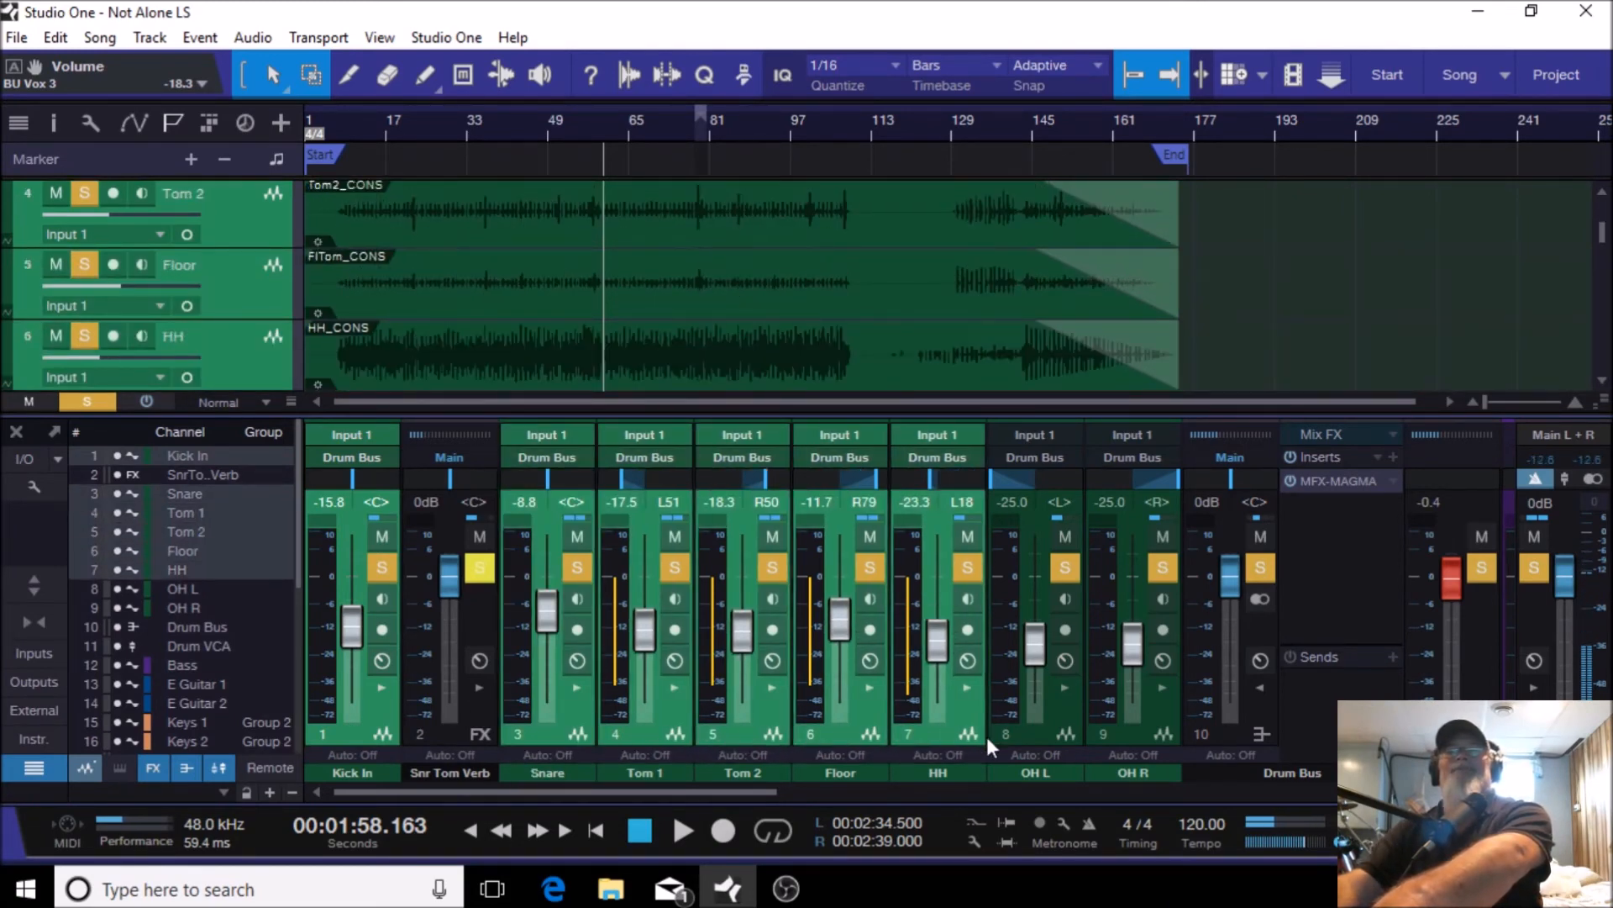
ctrl+click(1035, 735)
ctrl+click(1130, 727)
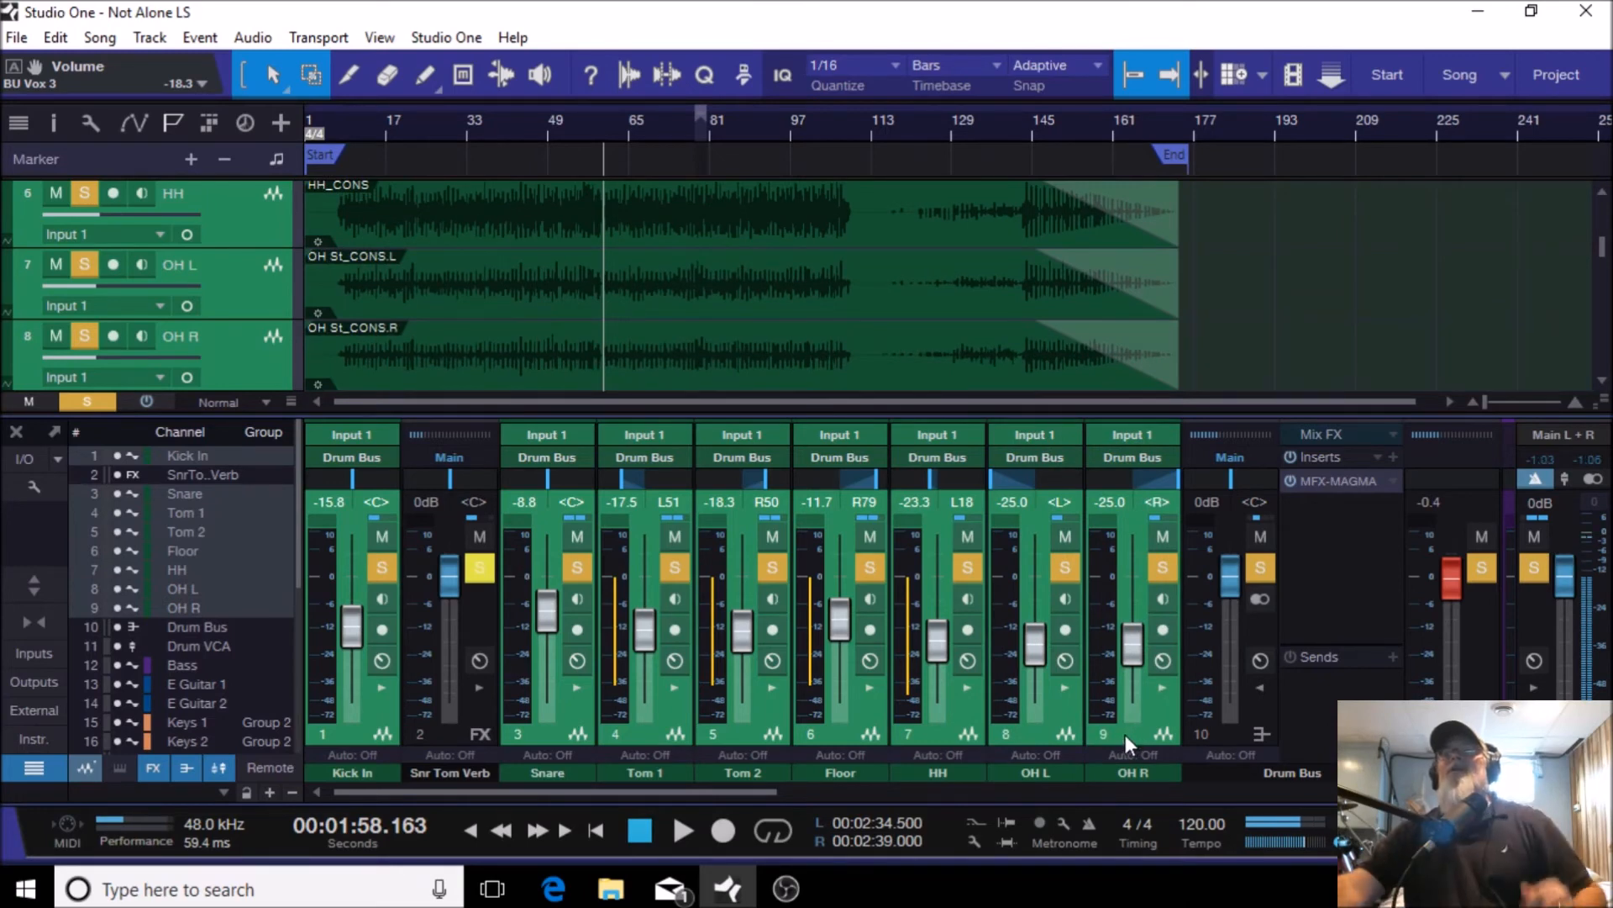
right_click(1126, 735)
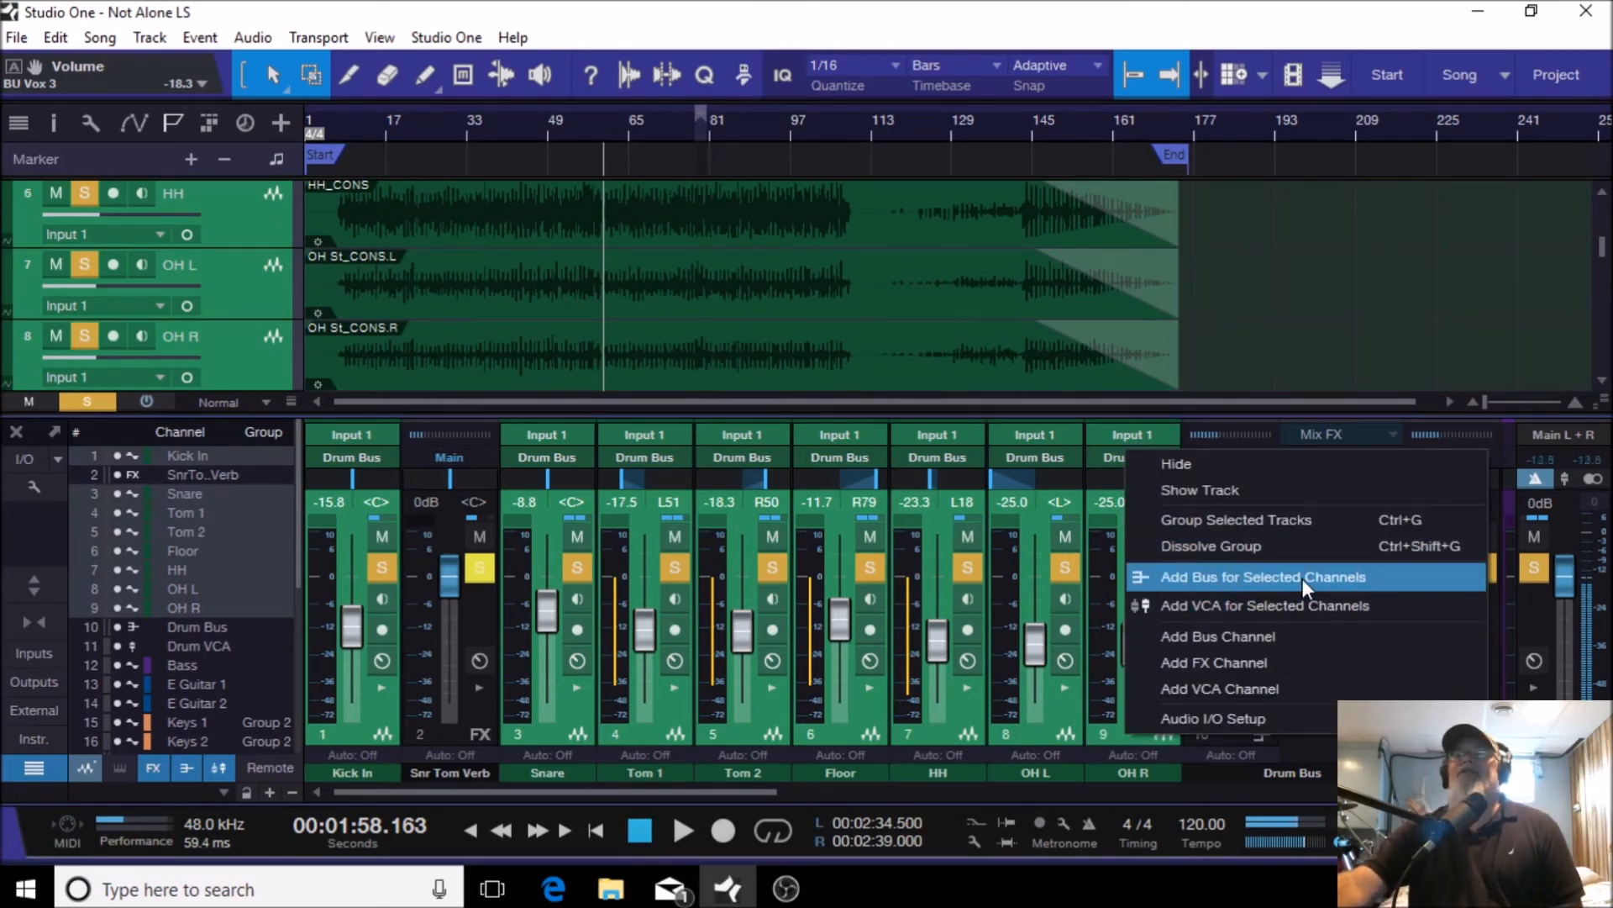
click(851, 738)
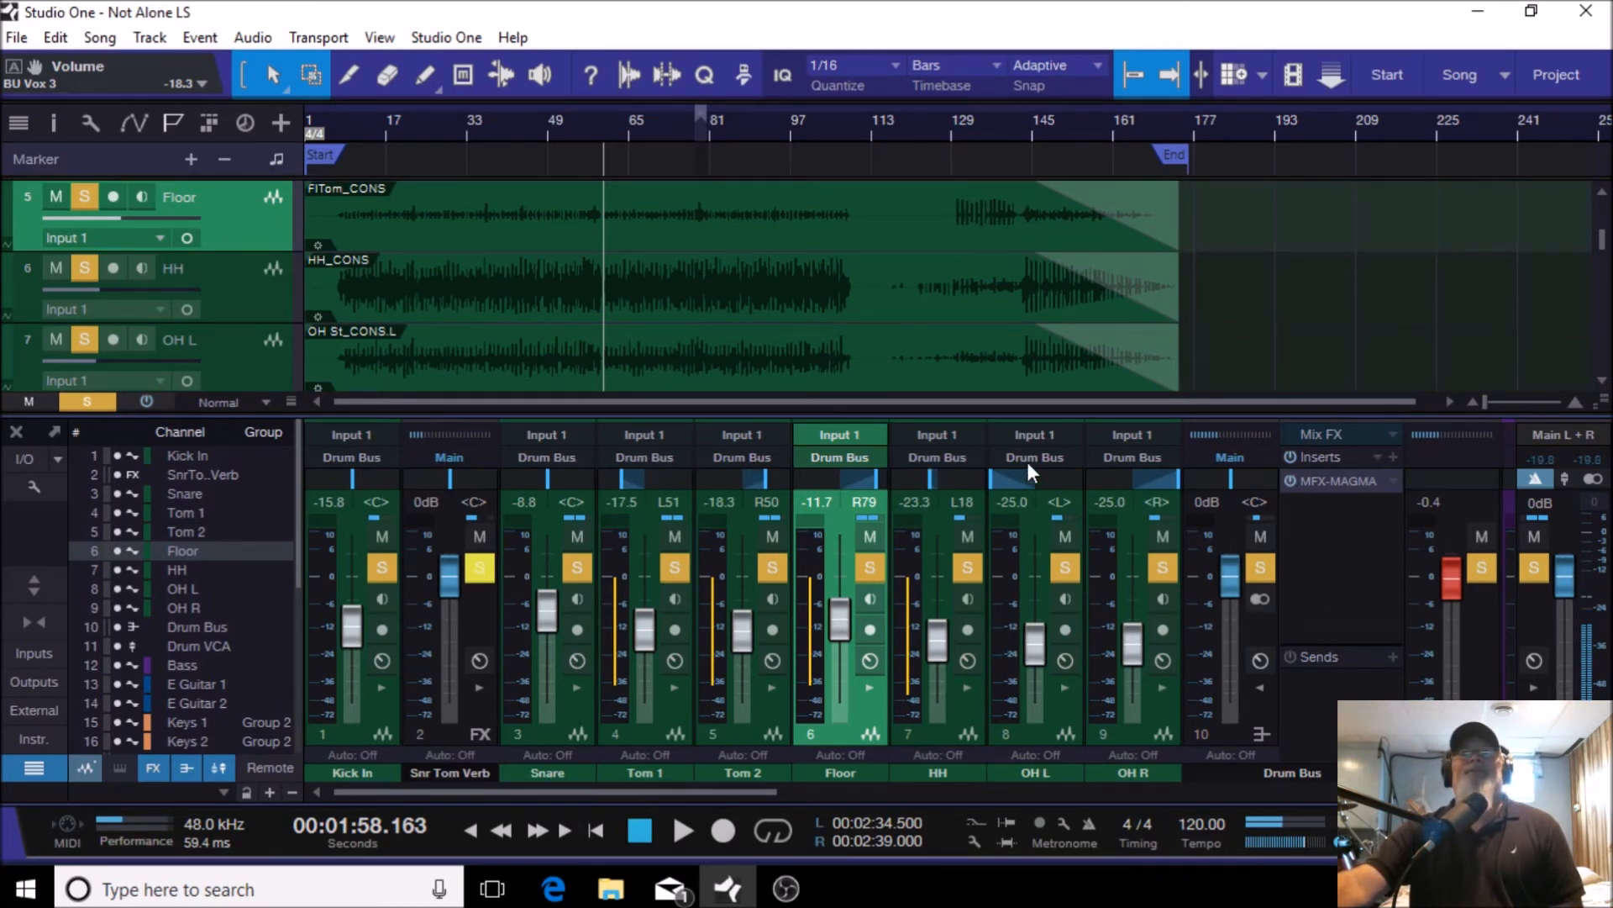
Step: Select the Drum Bus and examine its MFX-MAGMA plug-in settings, closing the plug-in window when done
click(1226, 736)
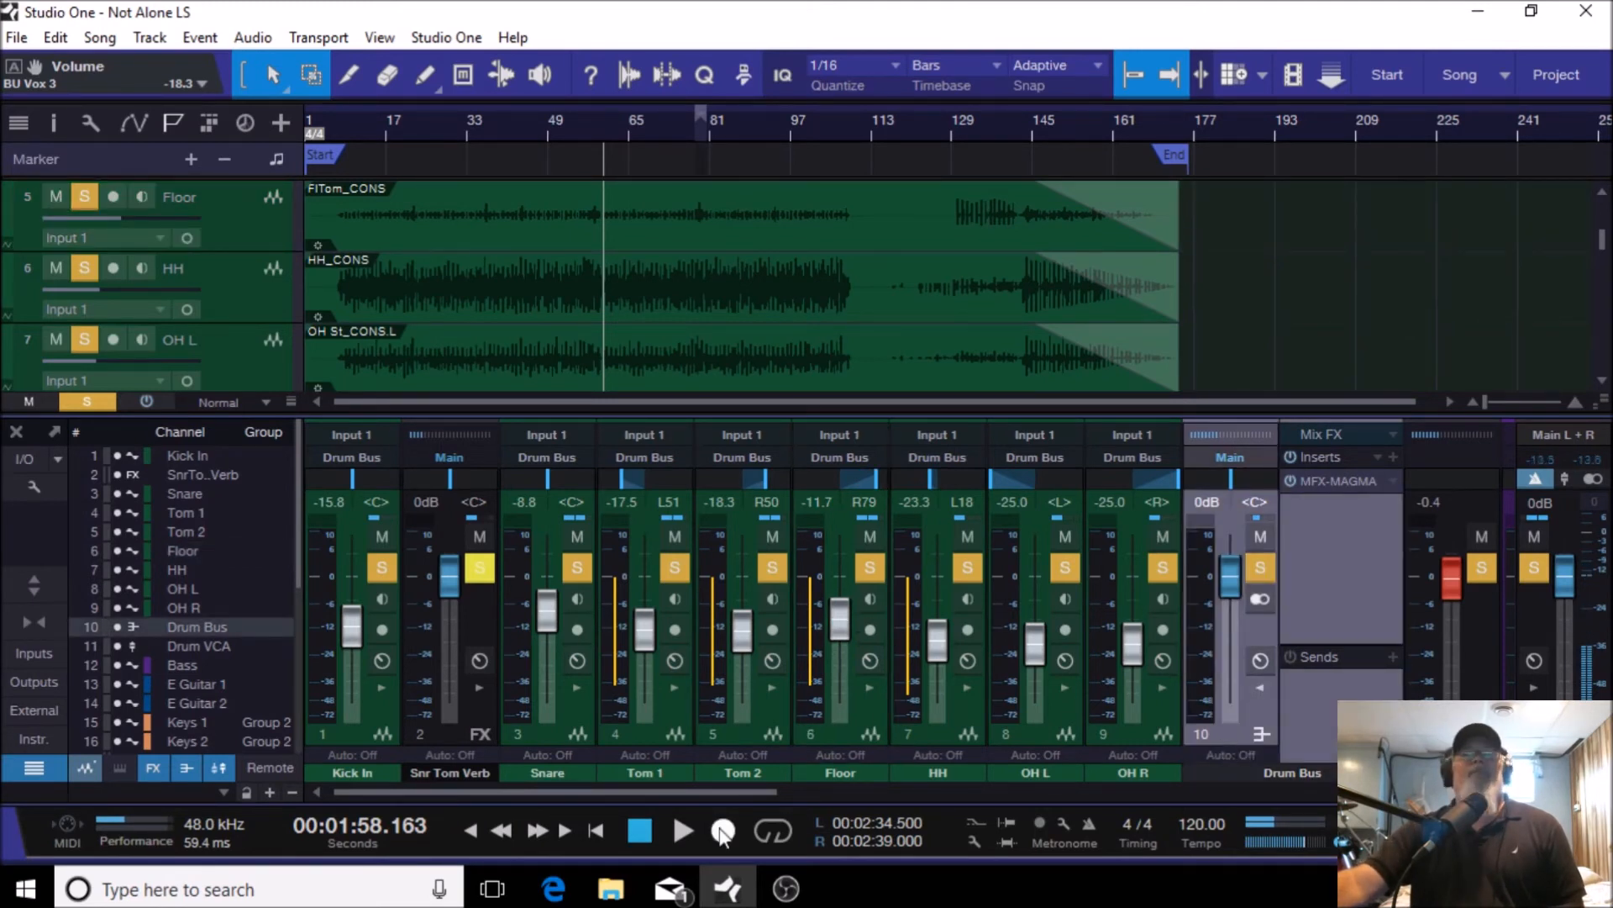
drag(717, 791, 872, 785)
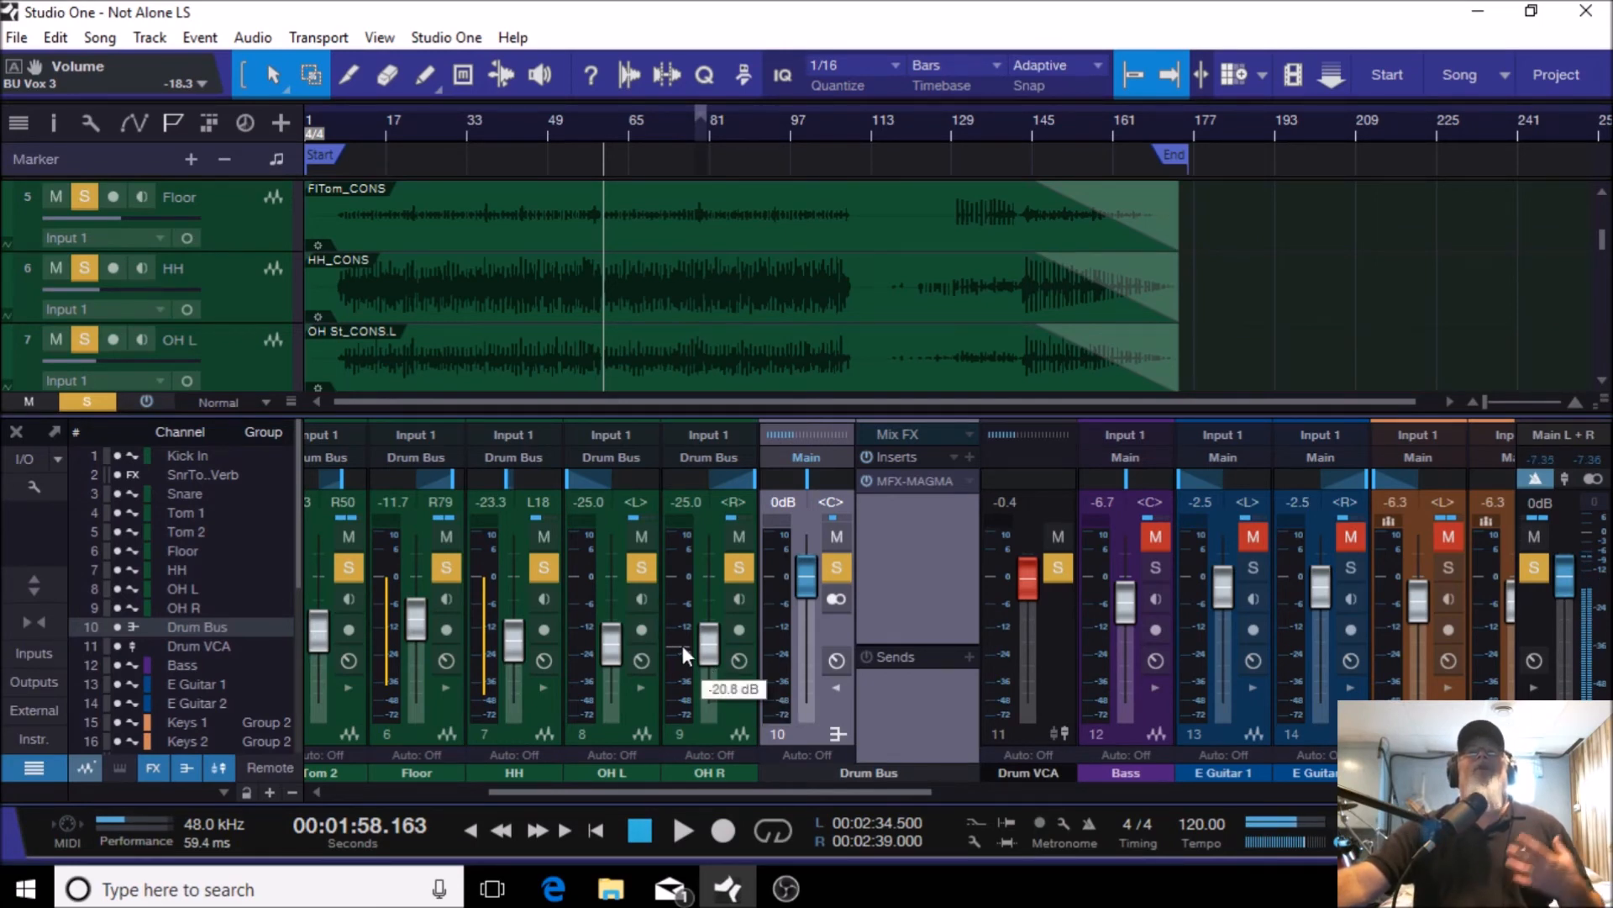
click(918, 483)
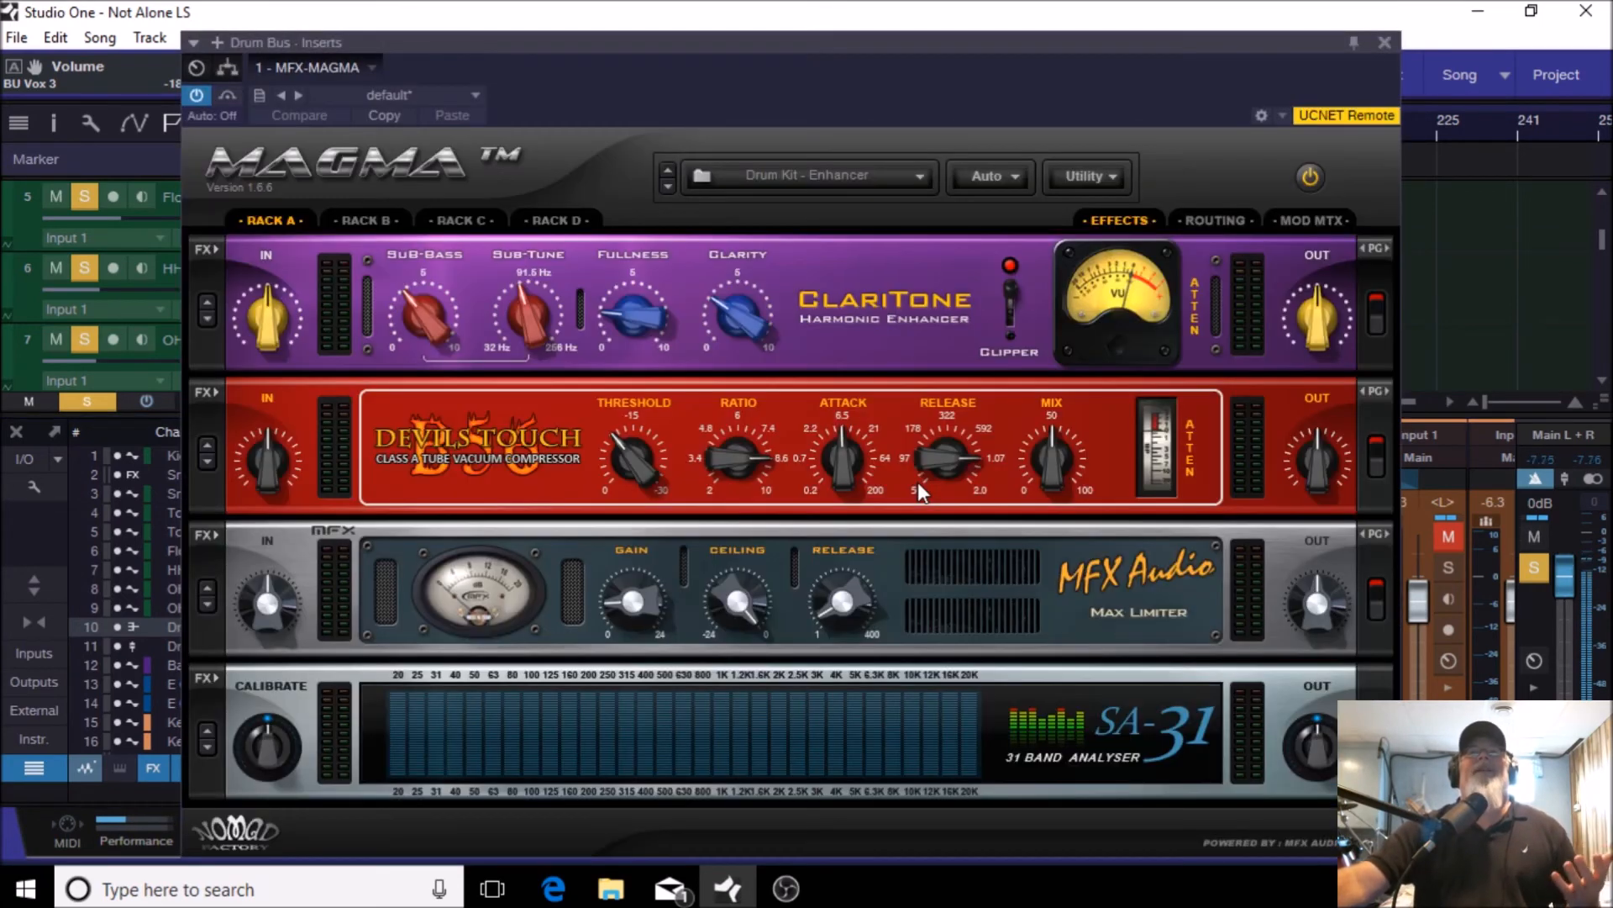
click(1383, 44)
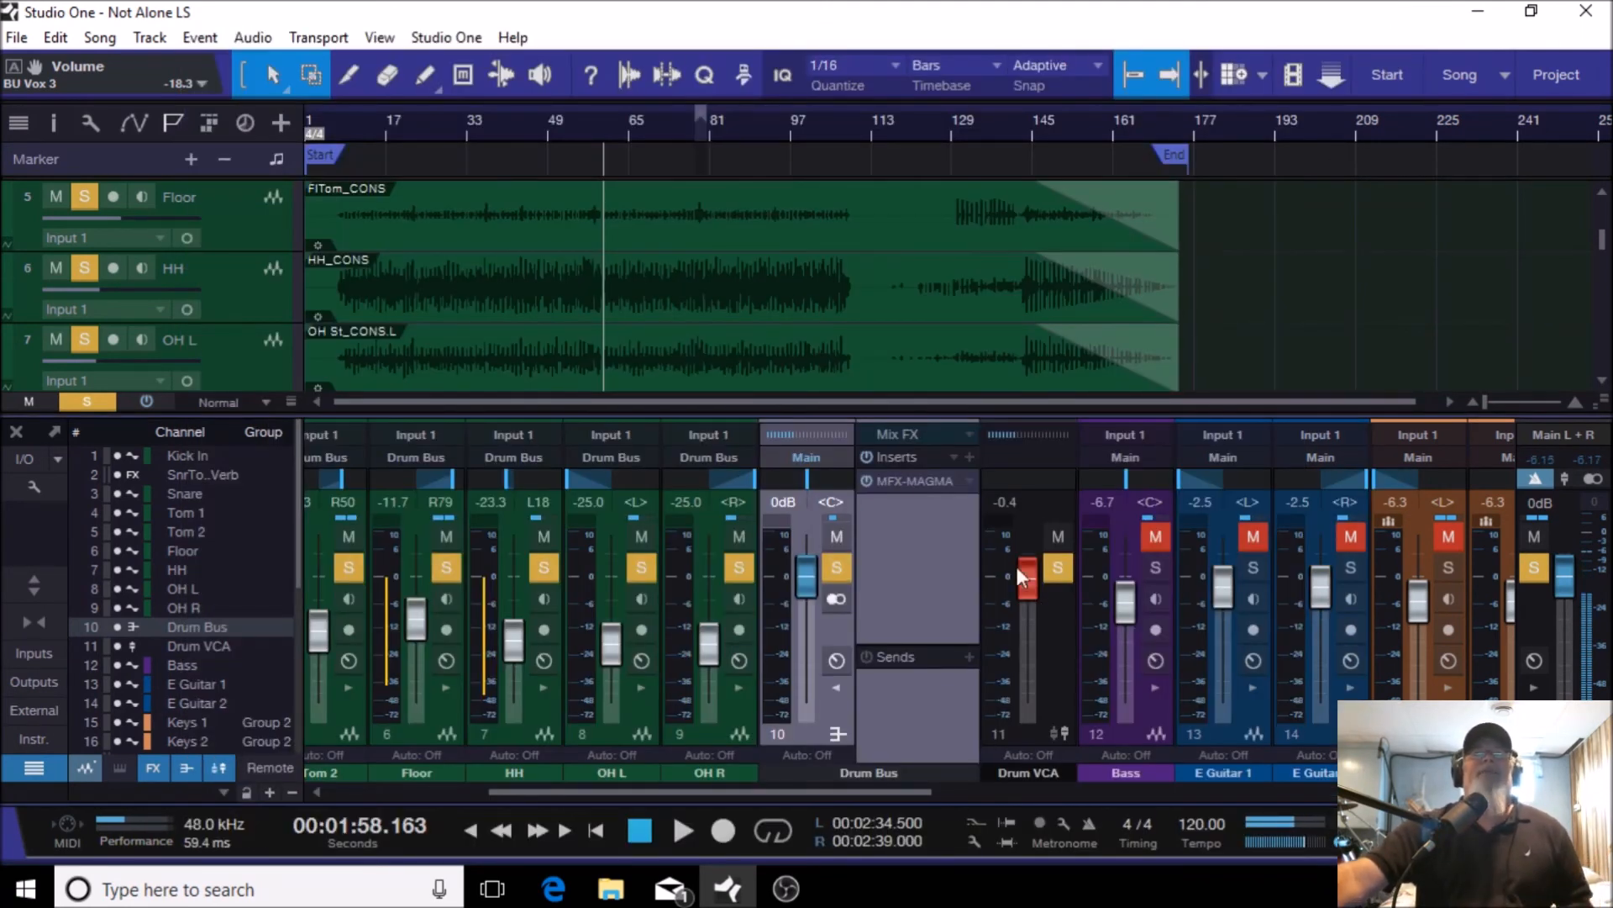
Step: Raise the Drum VCA fader to +0.8 dB and return it to -0.4 dB to demonstrate its effect on the drum faders
scroll(1027, 579, up, 3)
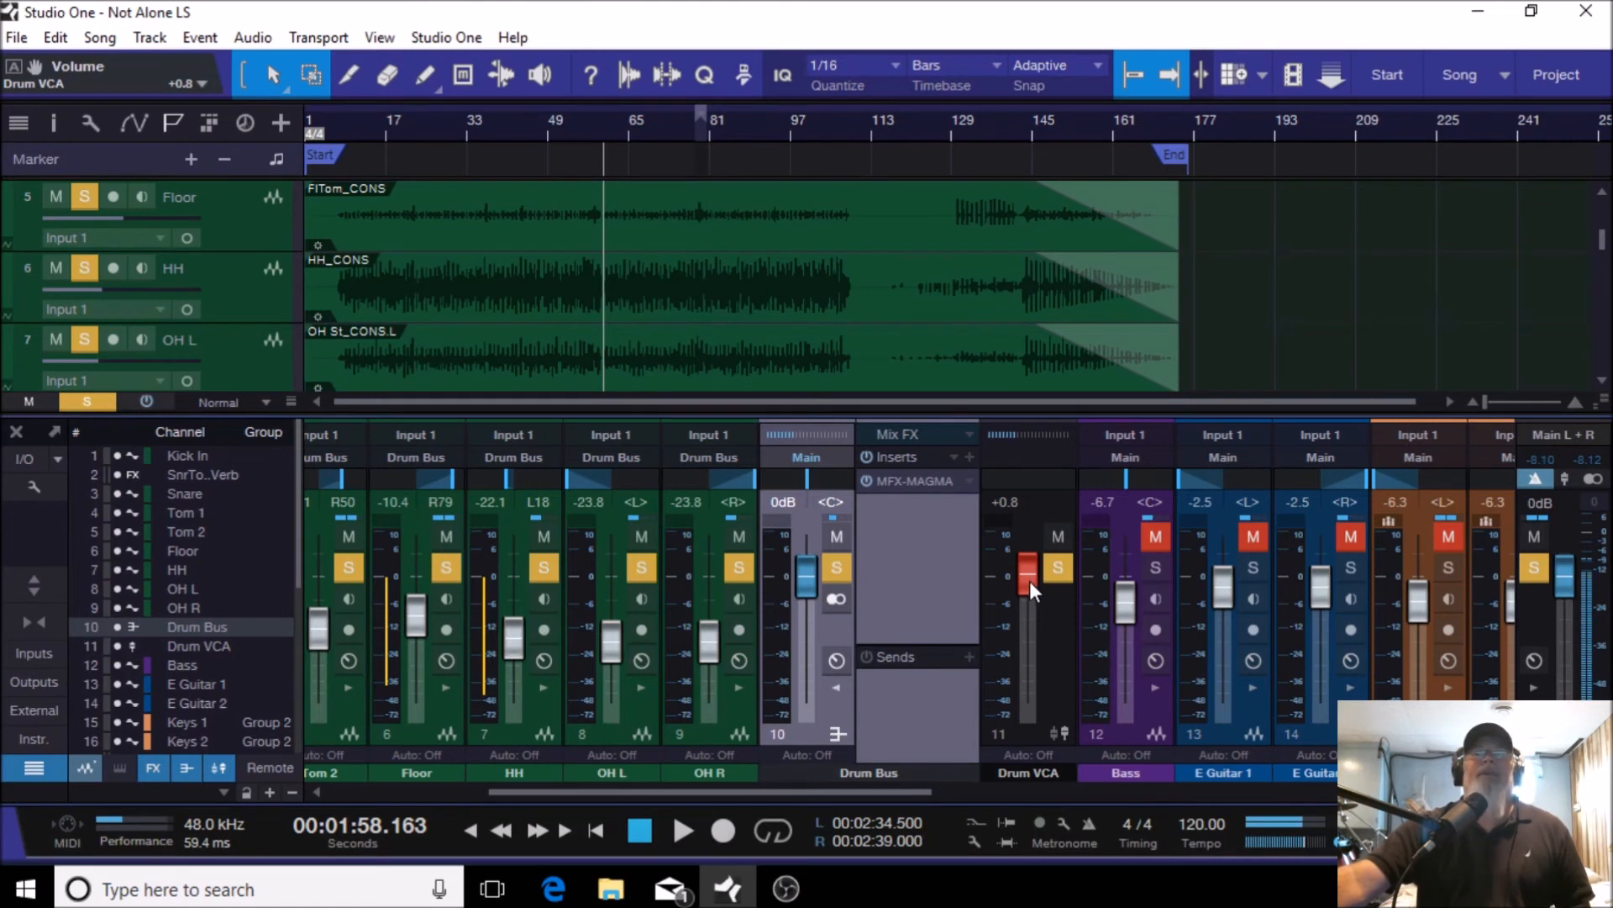
mouse_move(1029, 582)
mouse_down()
mouse_move(1030, 601)
mouse_move(1029, 579)
mouse_up()
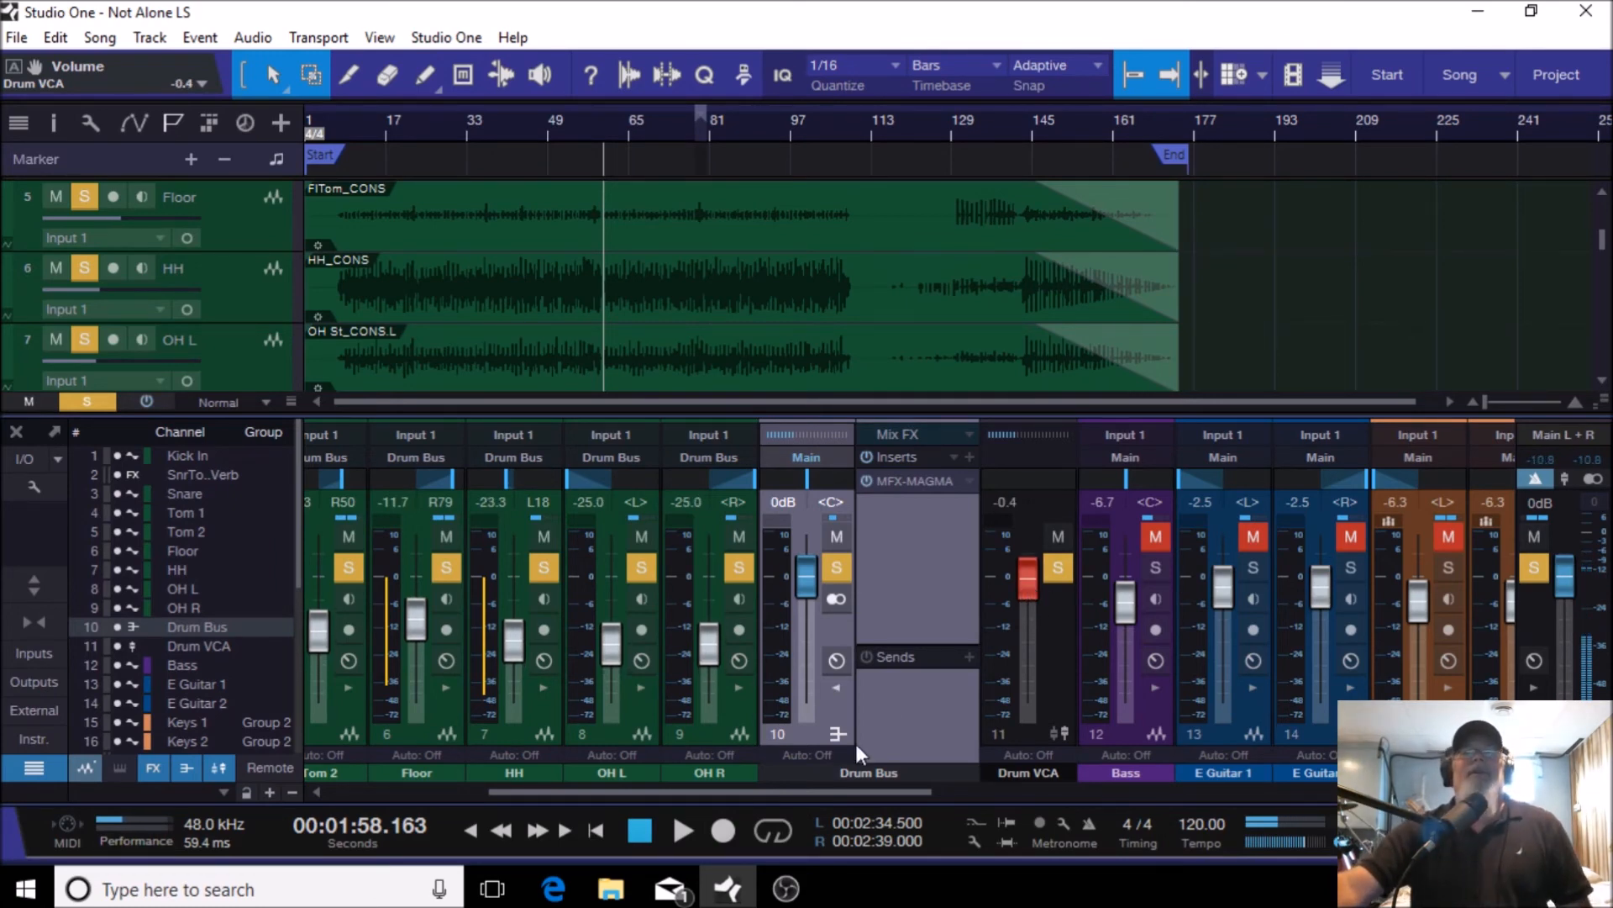
Step: Compare the Drum VCA with the Drum Bus by showing and hiding the bus's inserts and sends, leaving them collapsed
click(838, 688)
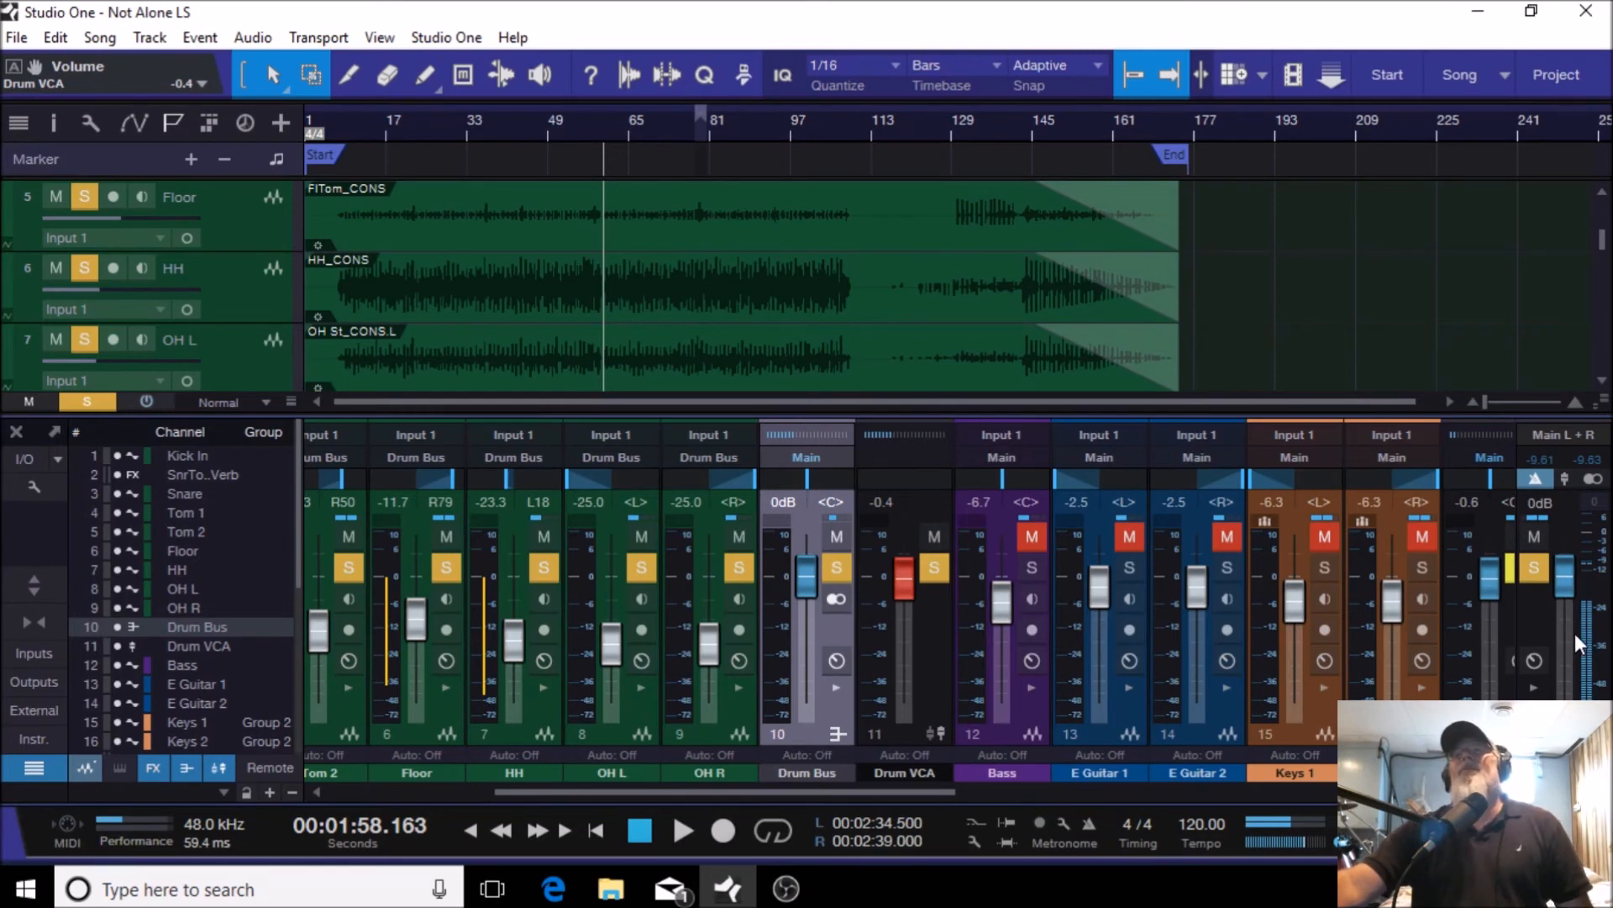
drag(746, 792, 899, 798)
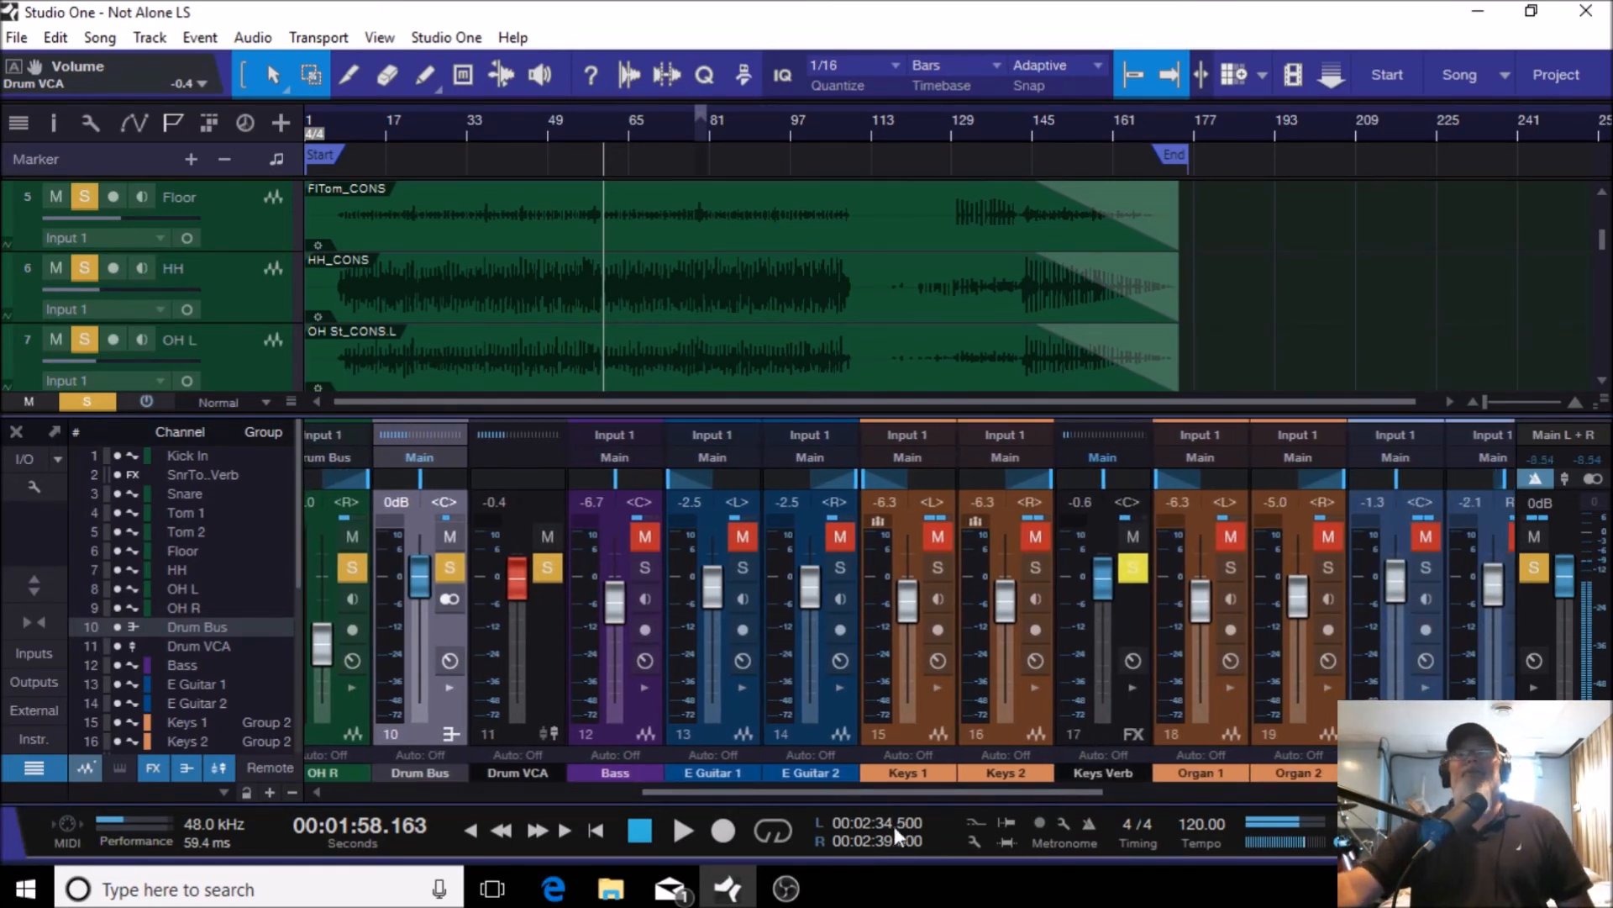
drag(913, 794, 705, 788)
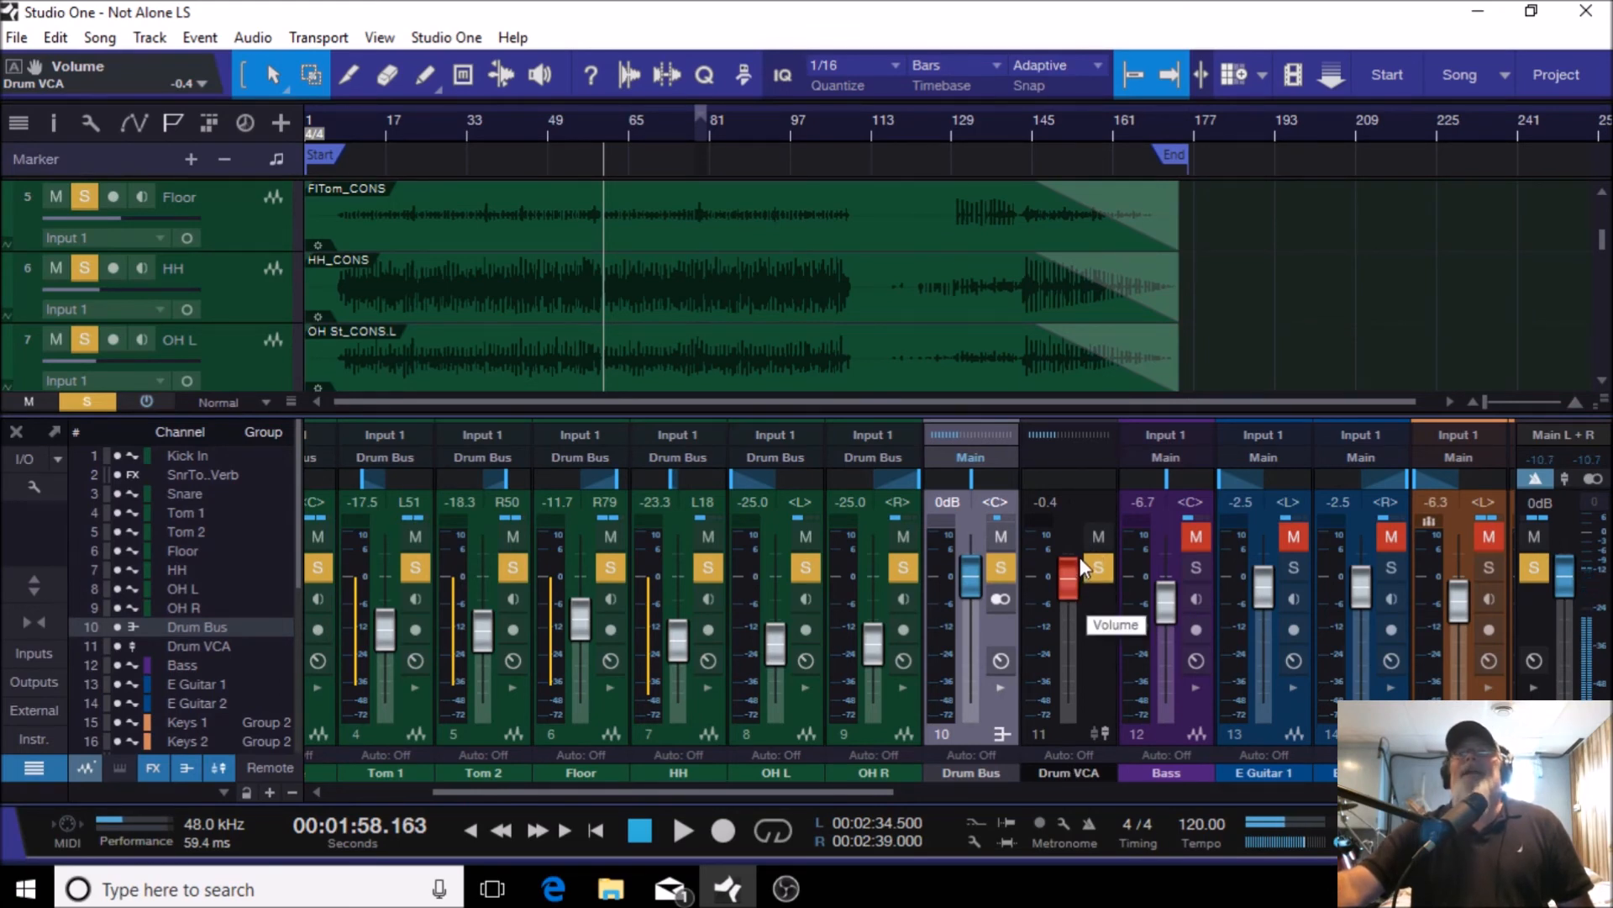
click(1002, 687)
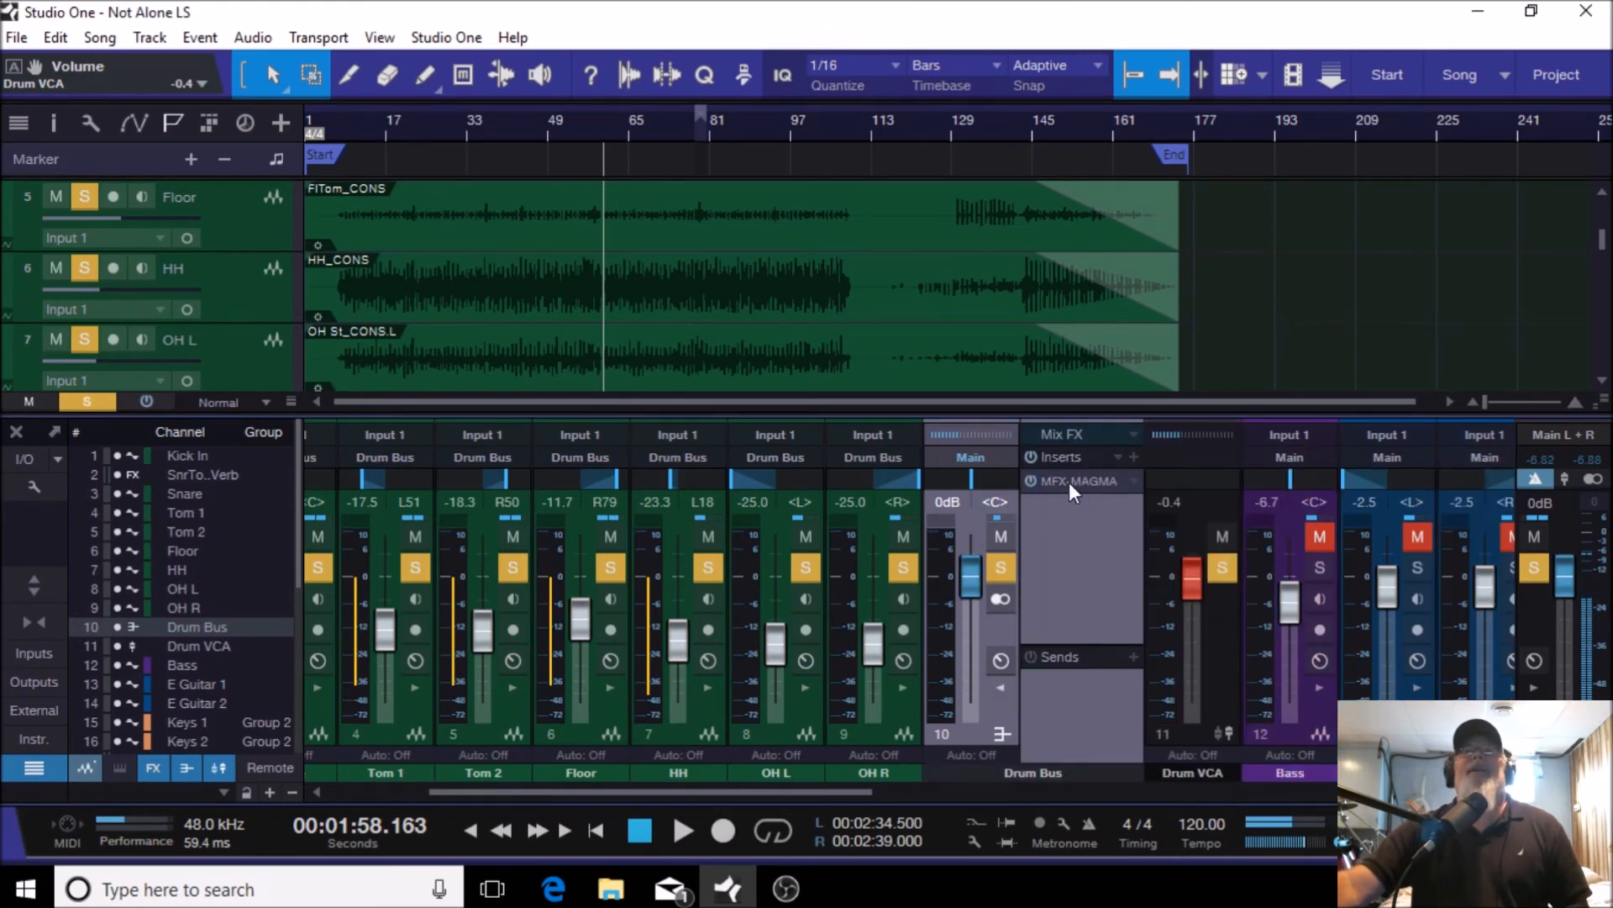
click(1001, 686)
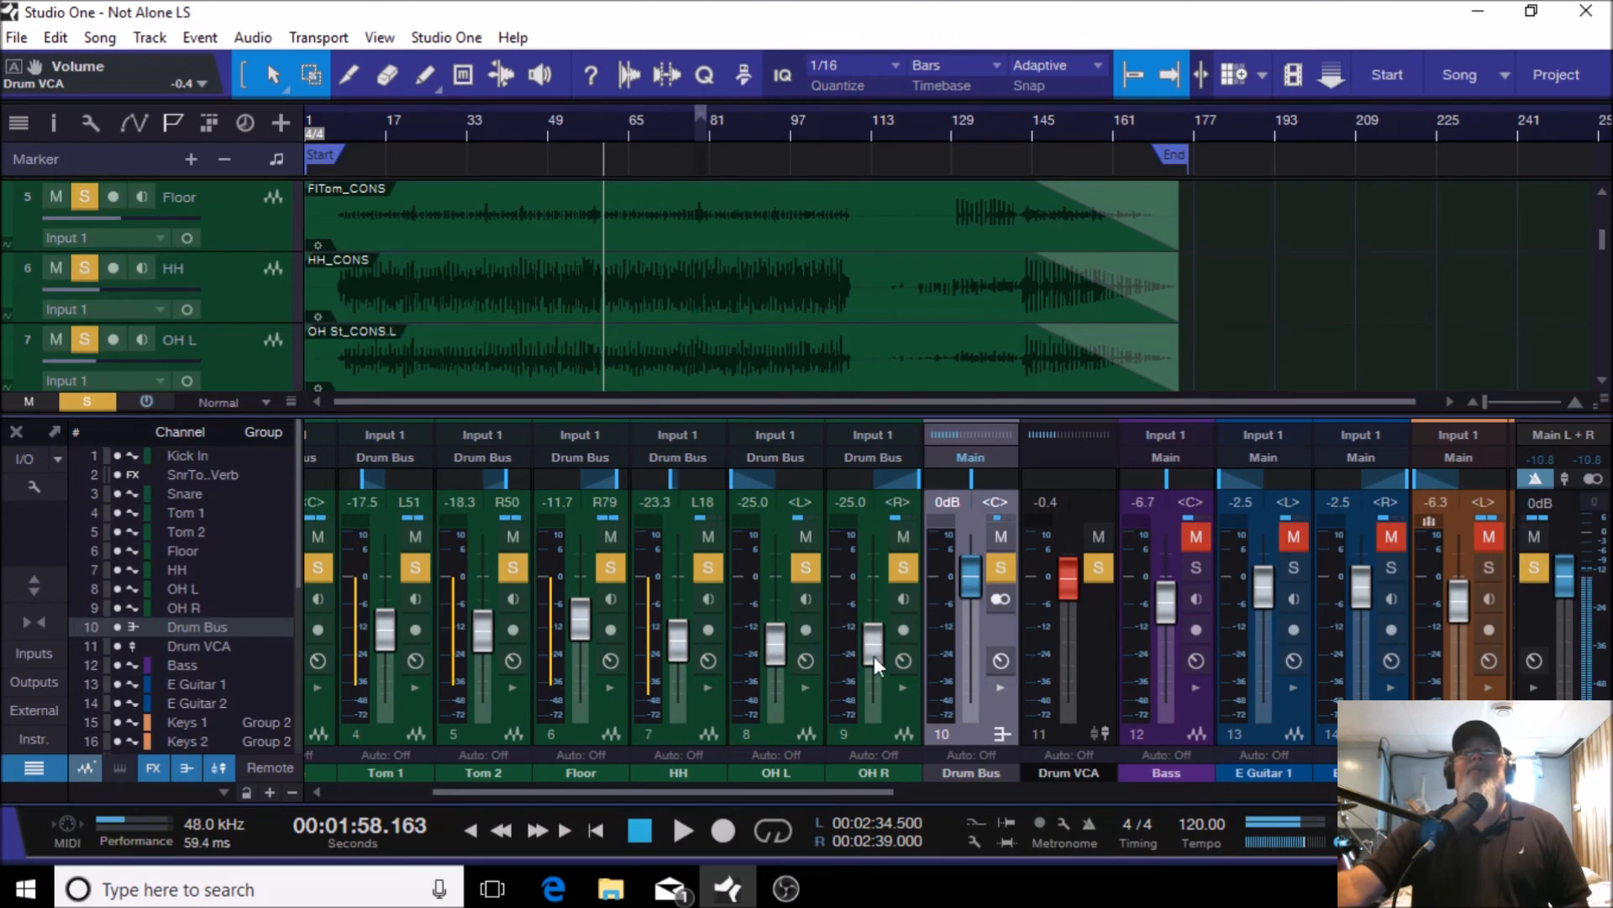
click(1000, 686)
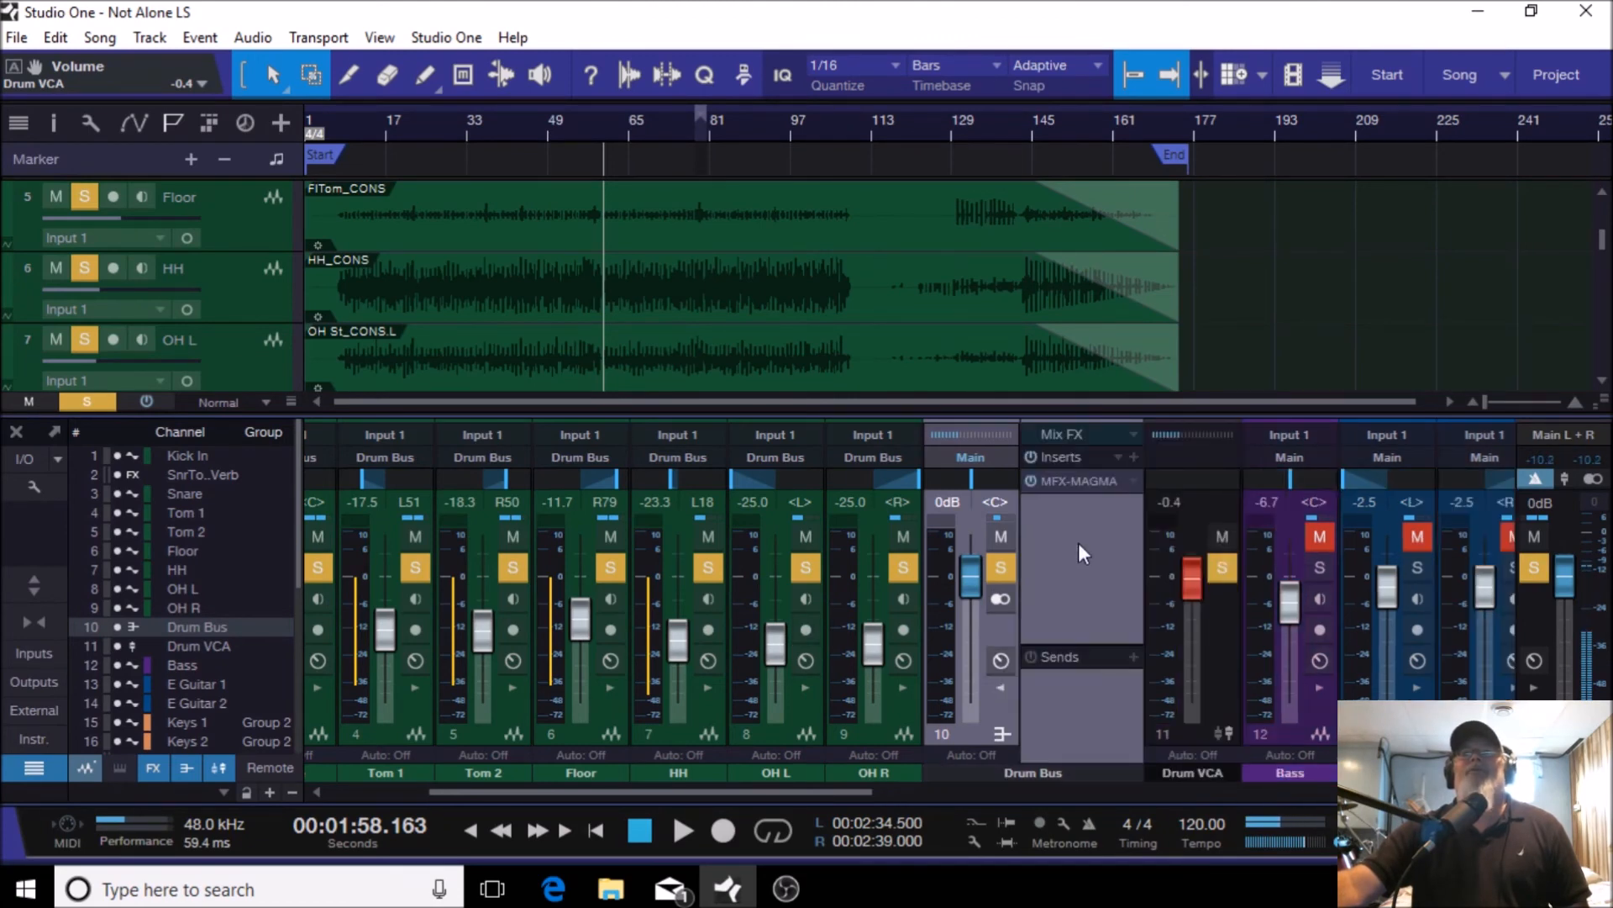
click(1000, 686)
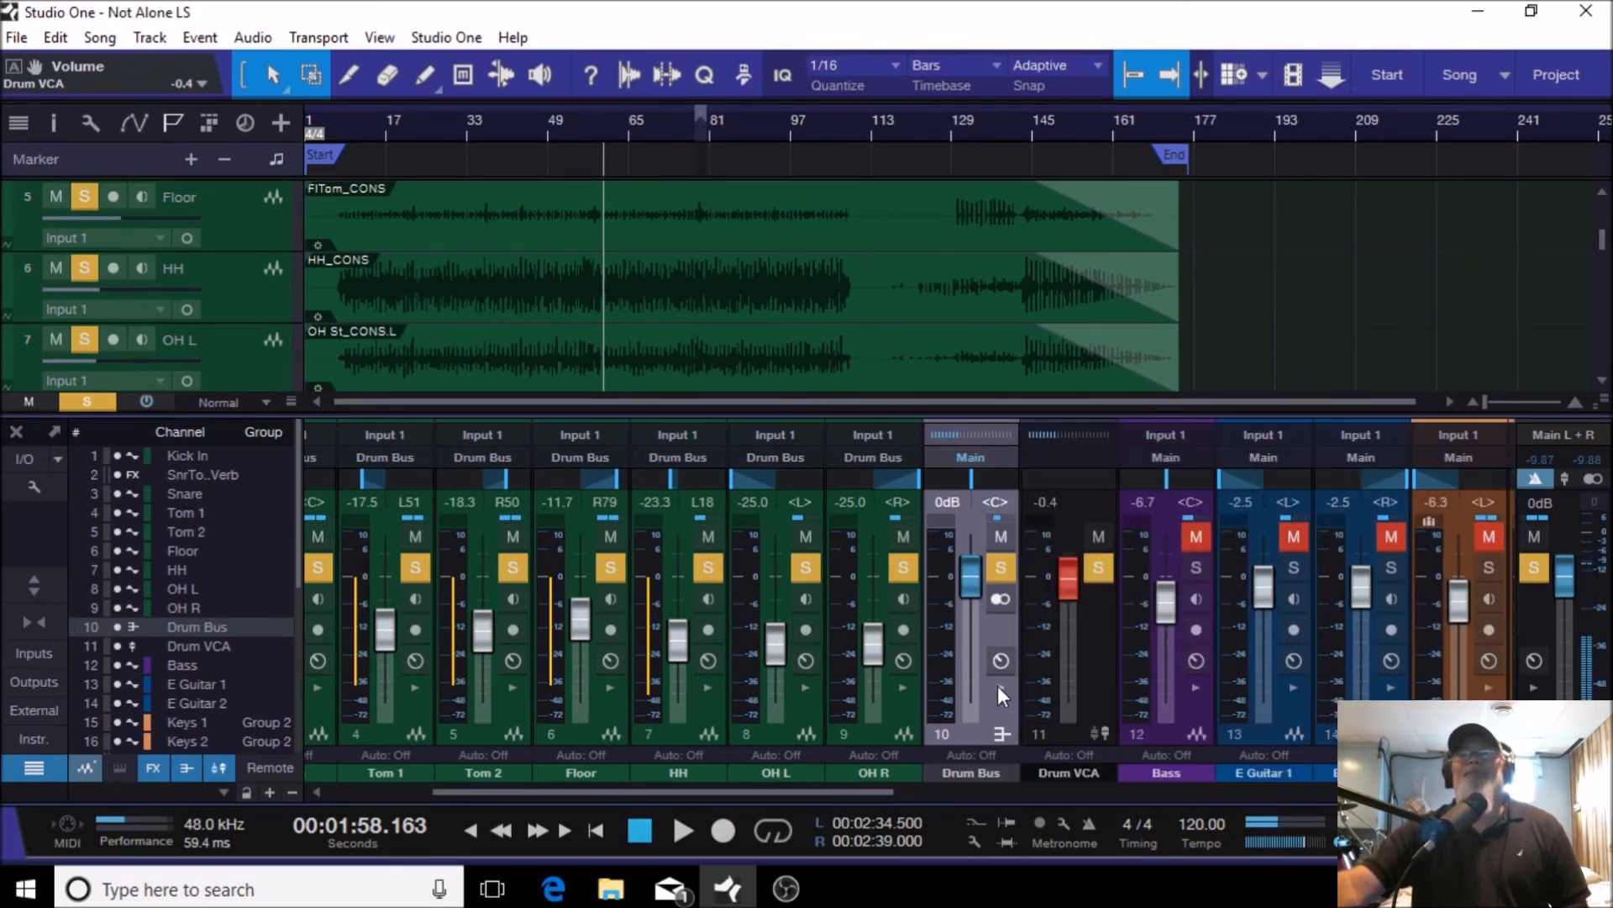
Step: Play the drums while raising the Drum Bus fader to +10 dB and bringing it back to -0.2 dB
click(677, 824)
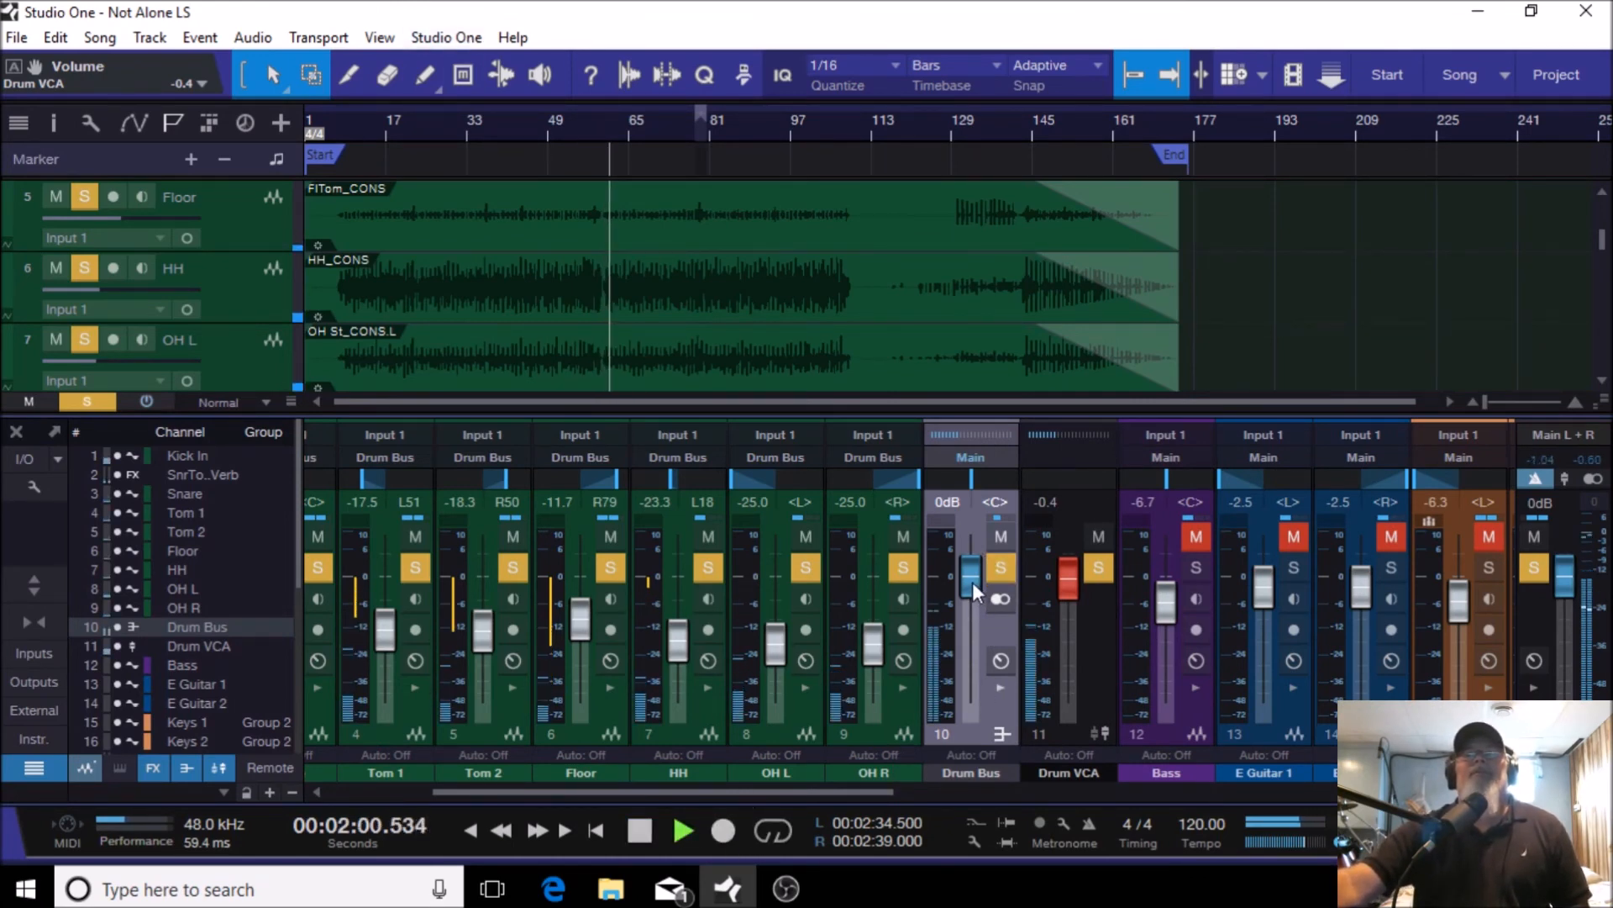
drag(972, 580, 976, 534)
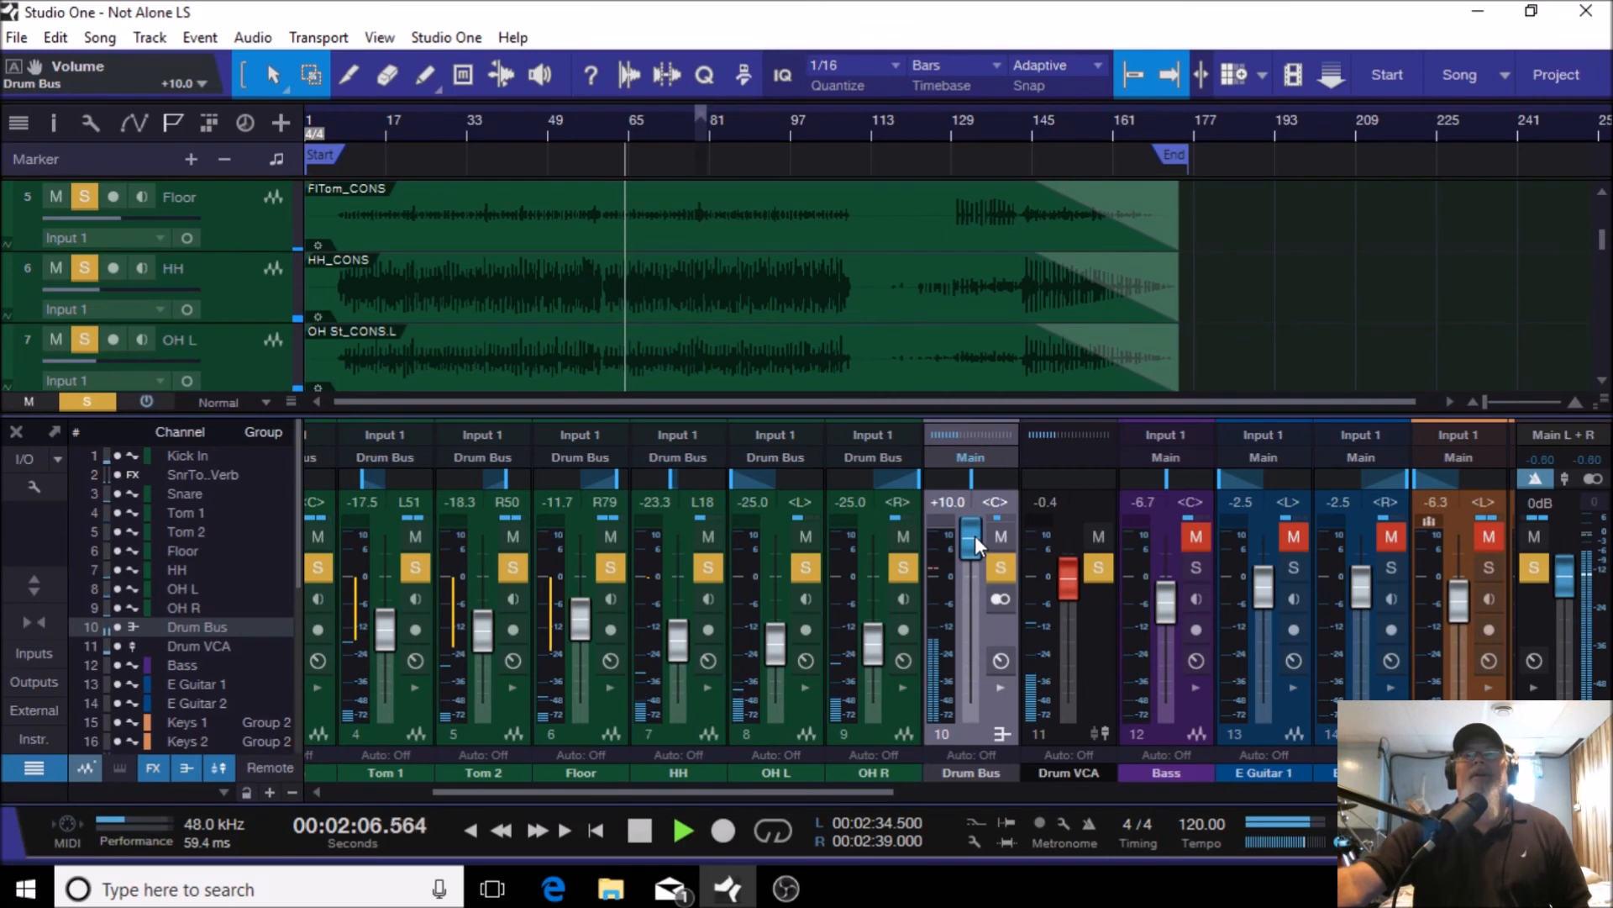
drag(974, 536, 975, 575)
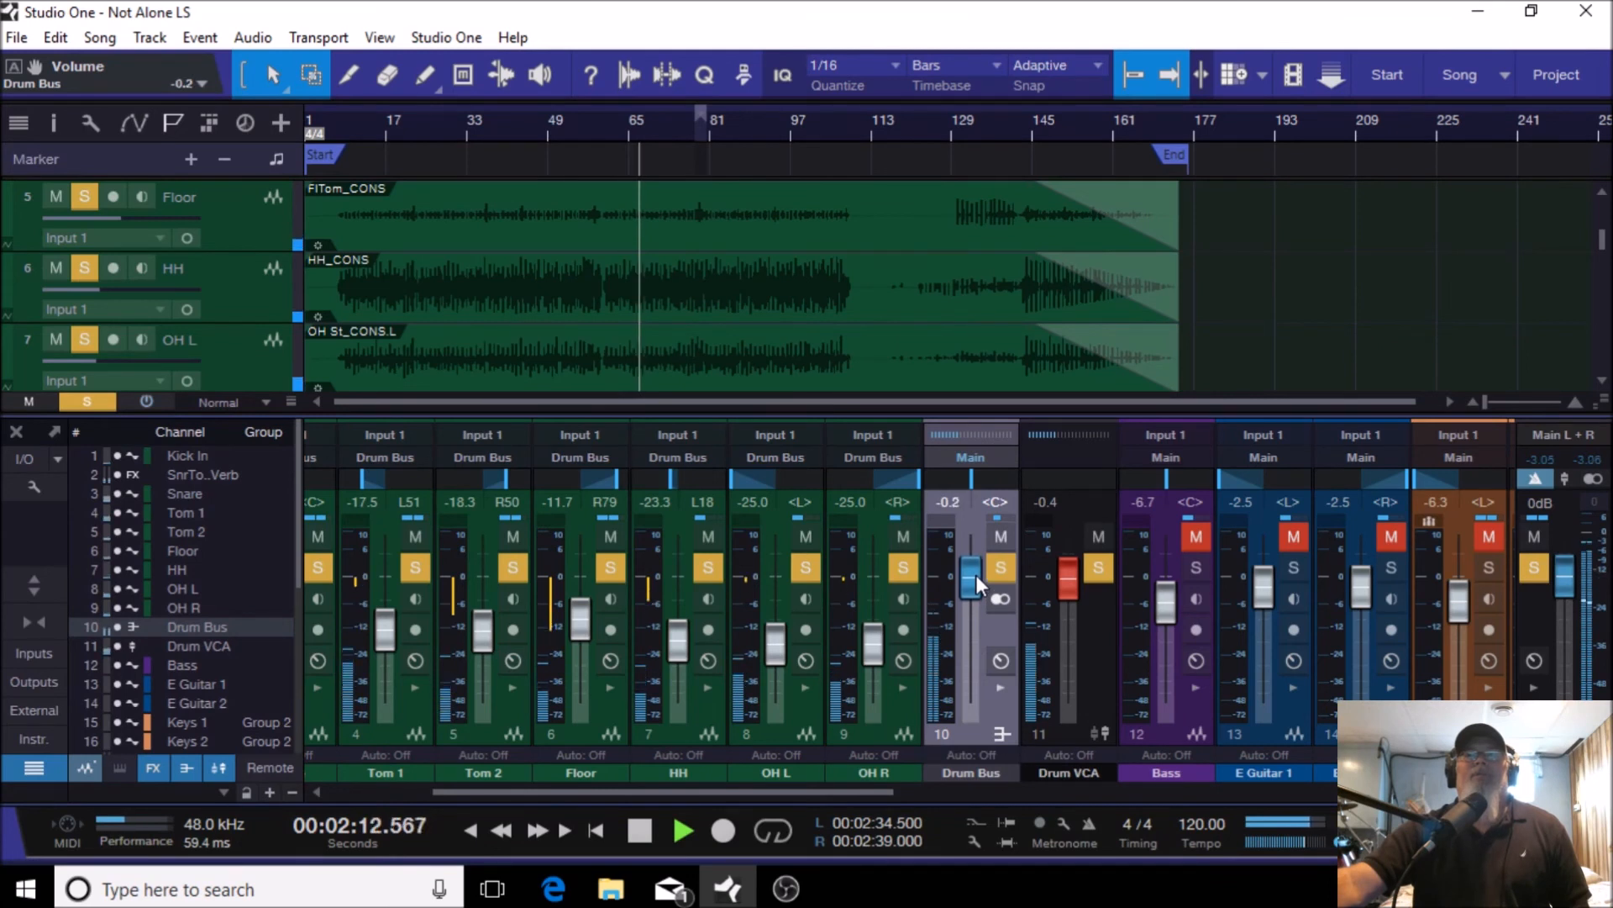
Step: Show the Drum Bus inserts and sends during playback, collapse them again, and stop playback
click(1000, 687)
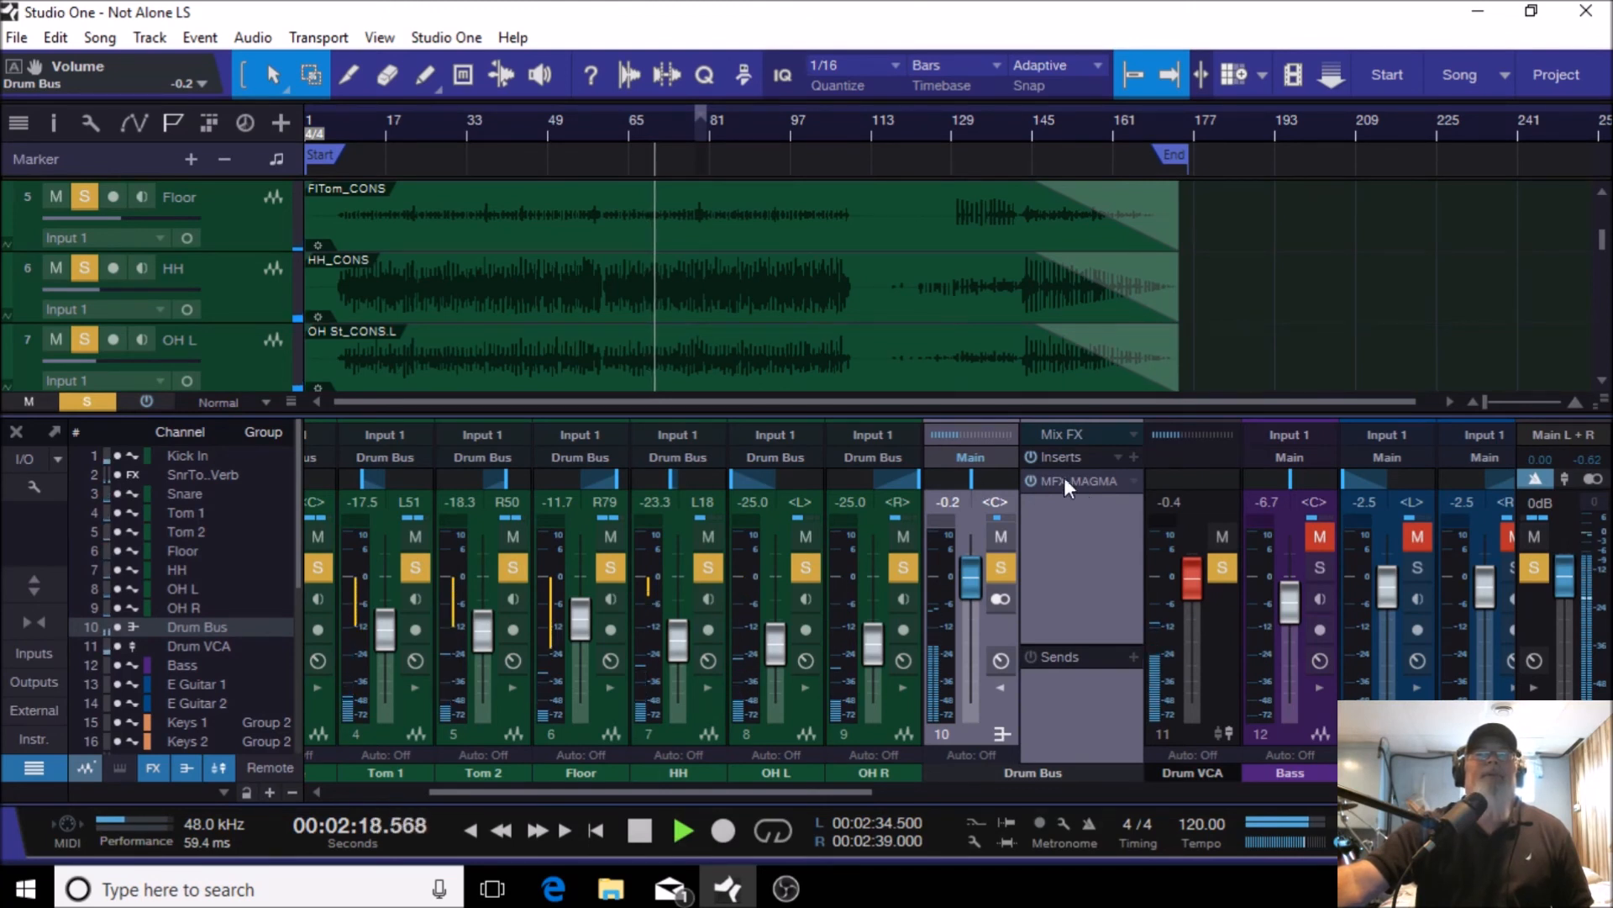
click(1001, 686)
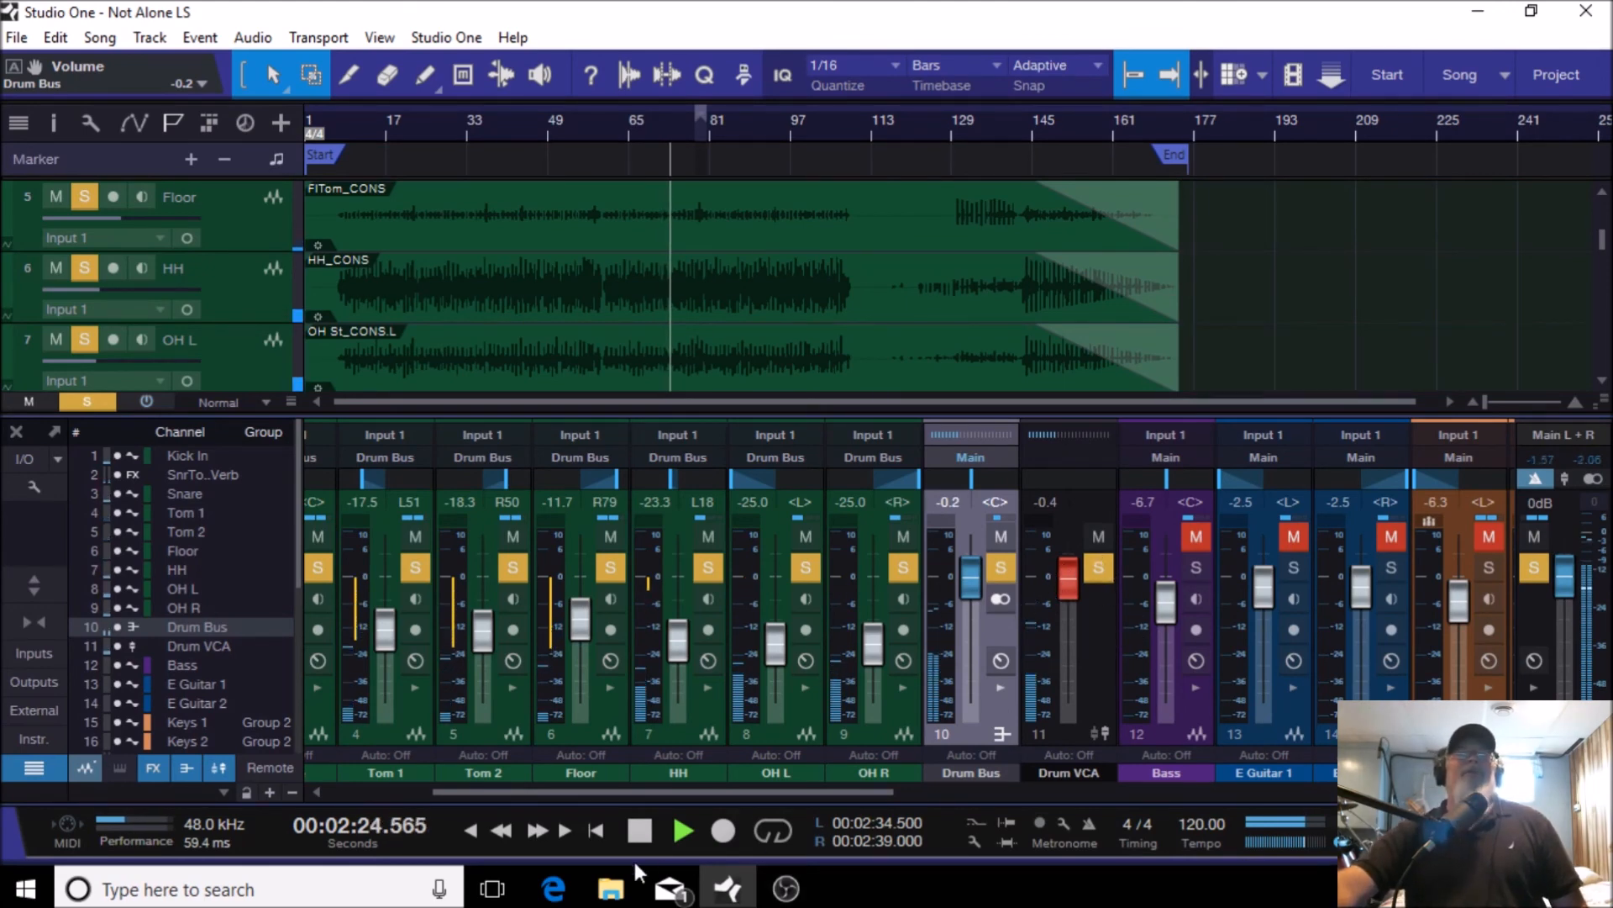
click(644, 836)
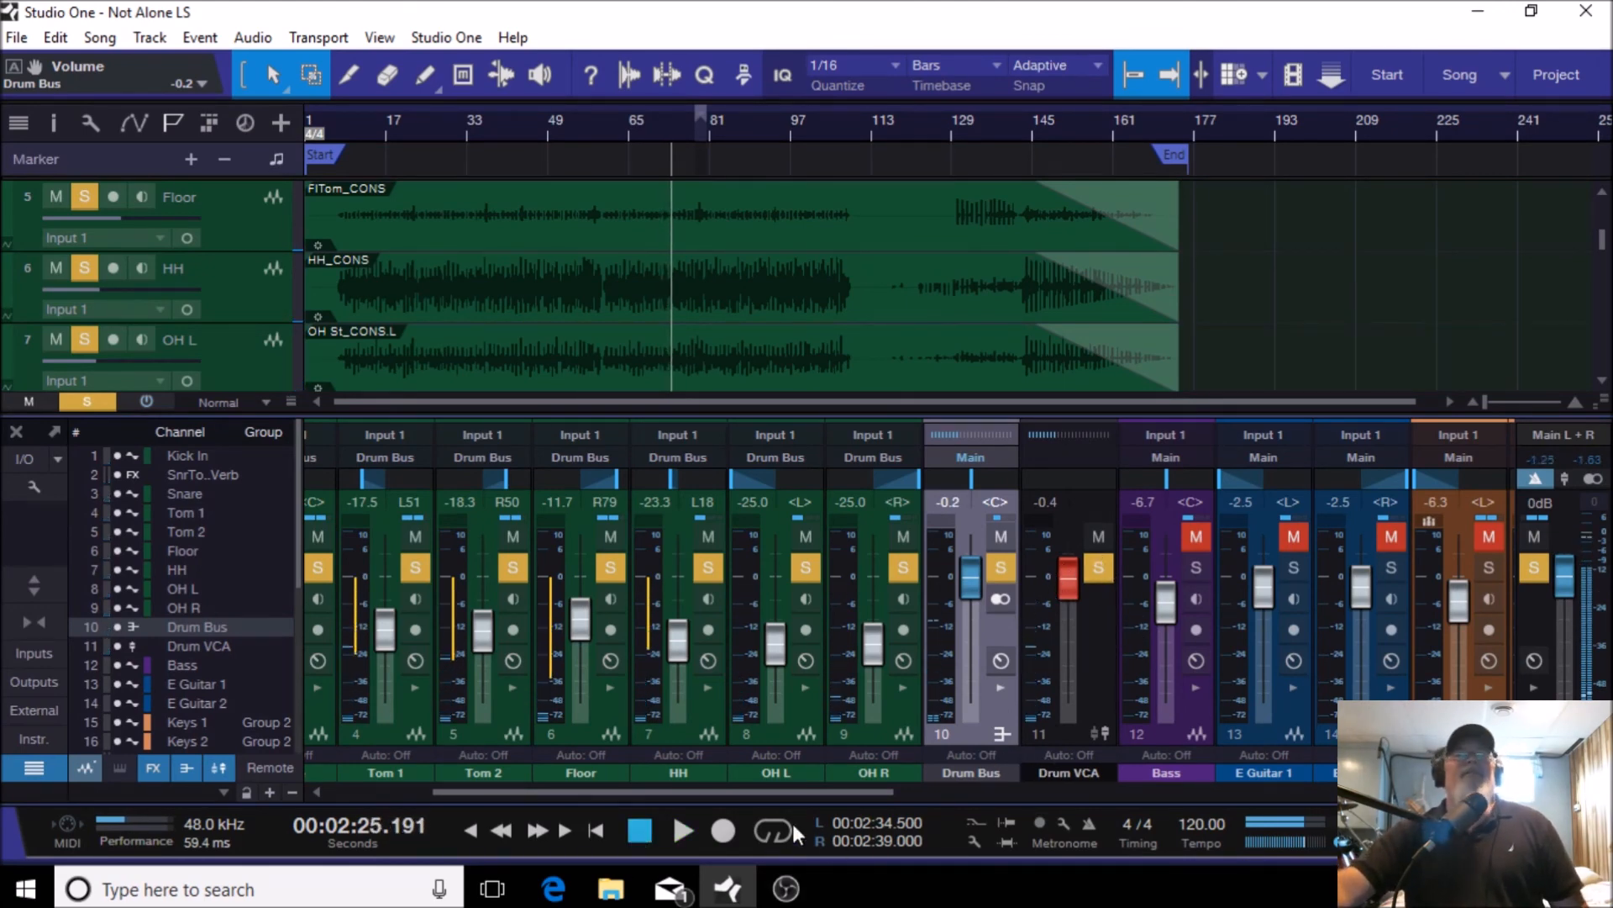
Step: Review the drum channels in the mixer, highlighting OH L, OH R, Drum VCA and Drum Bus in turn
drag(805, 793, 673, 791)
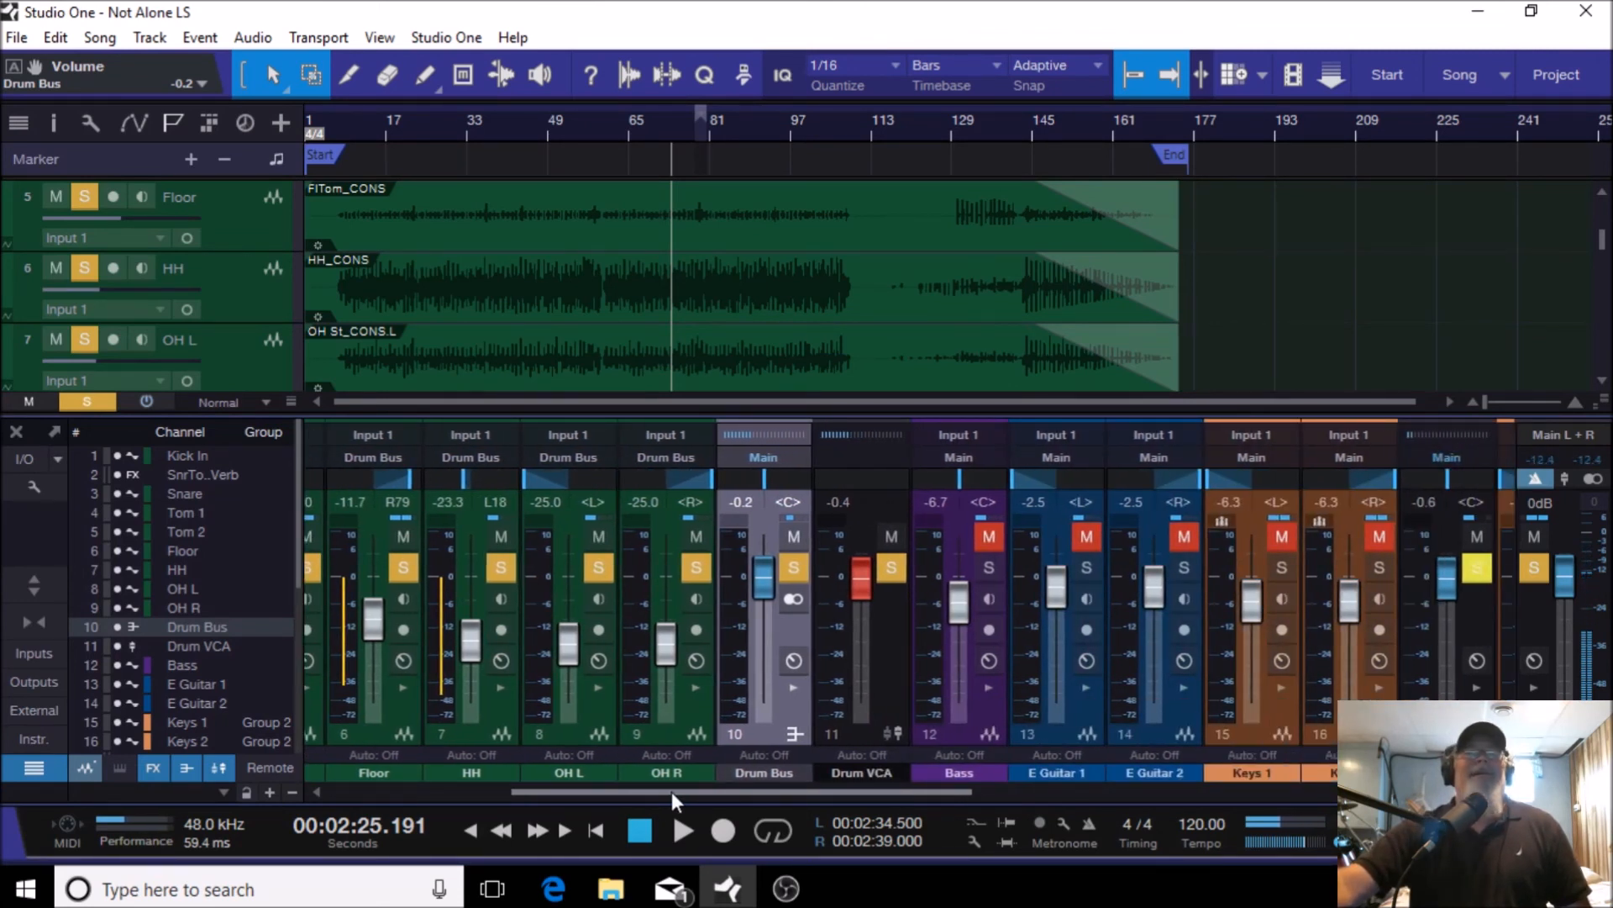
drag(672, 791, 623, 787)
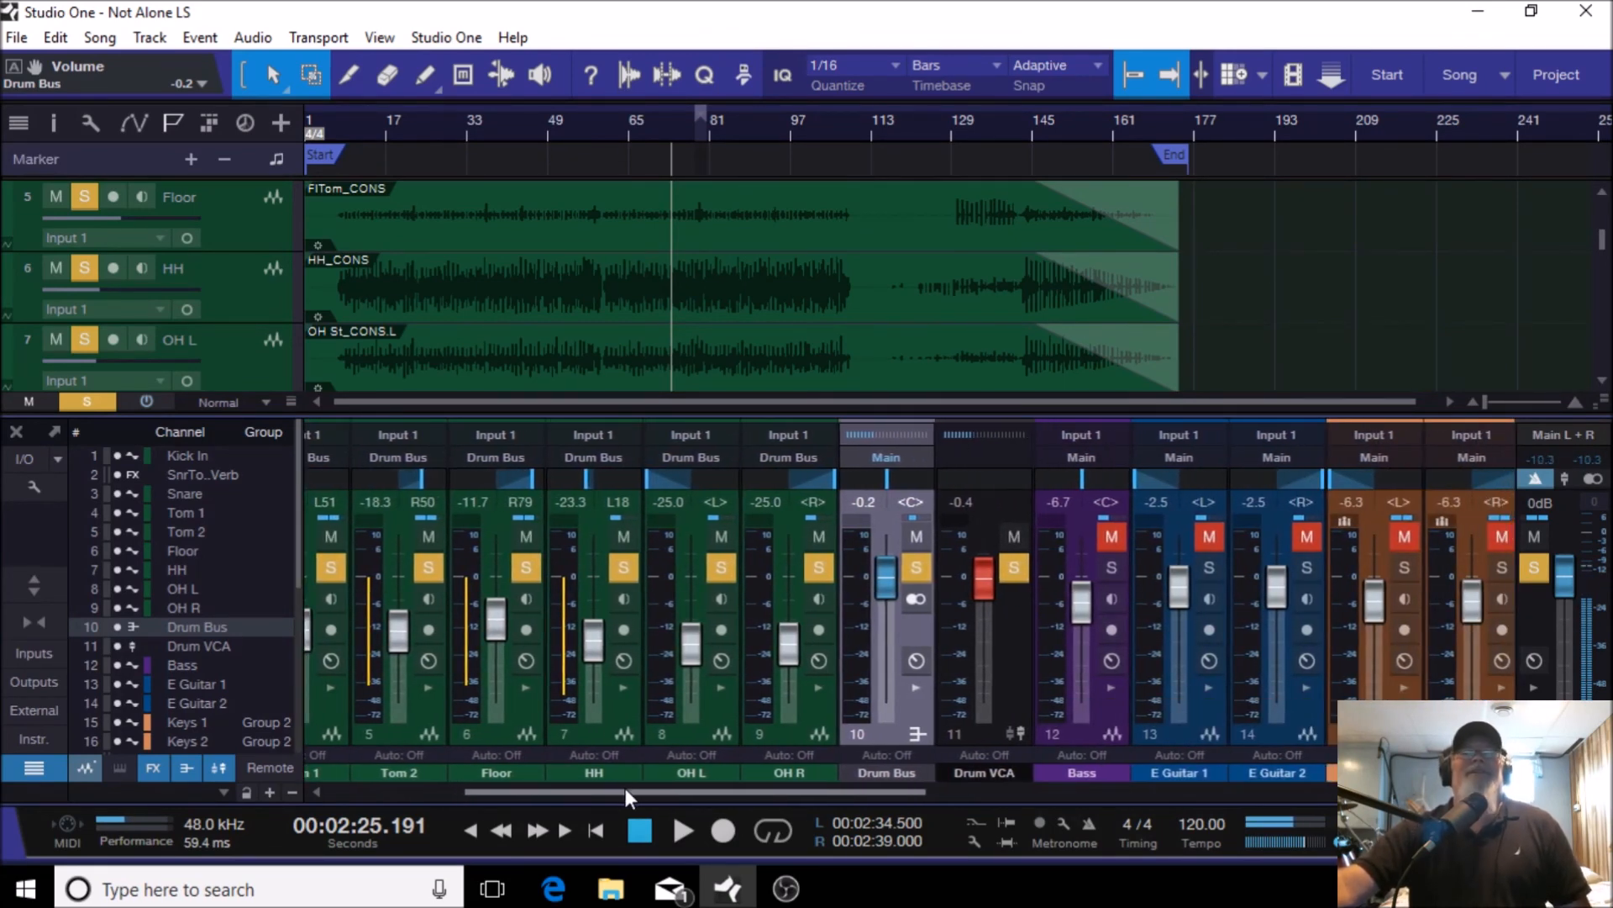
drag(625, 788, 581, 812)
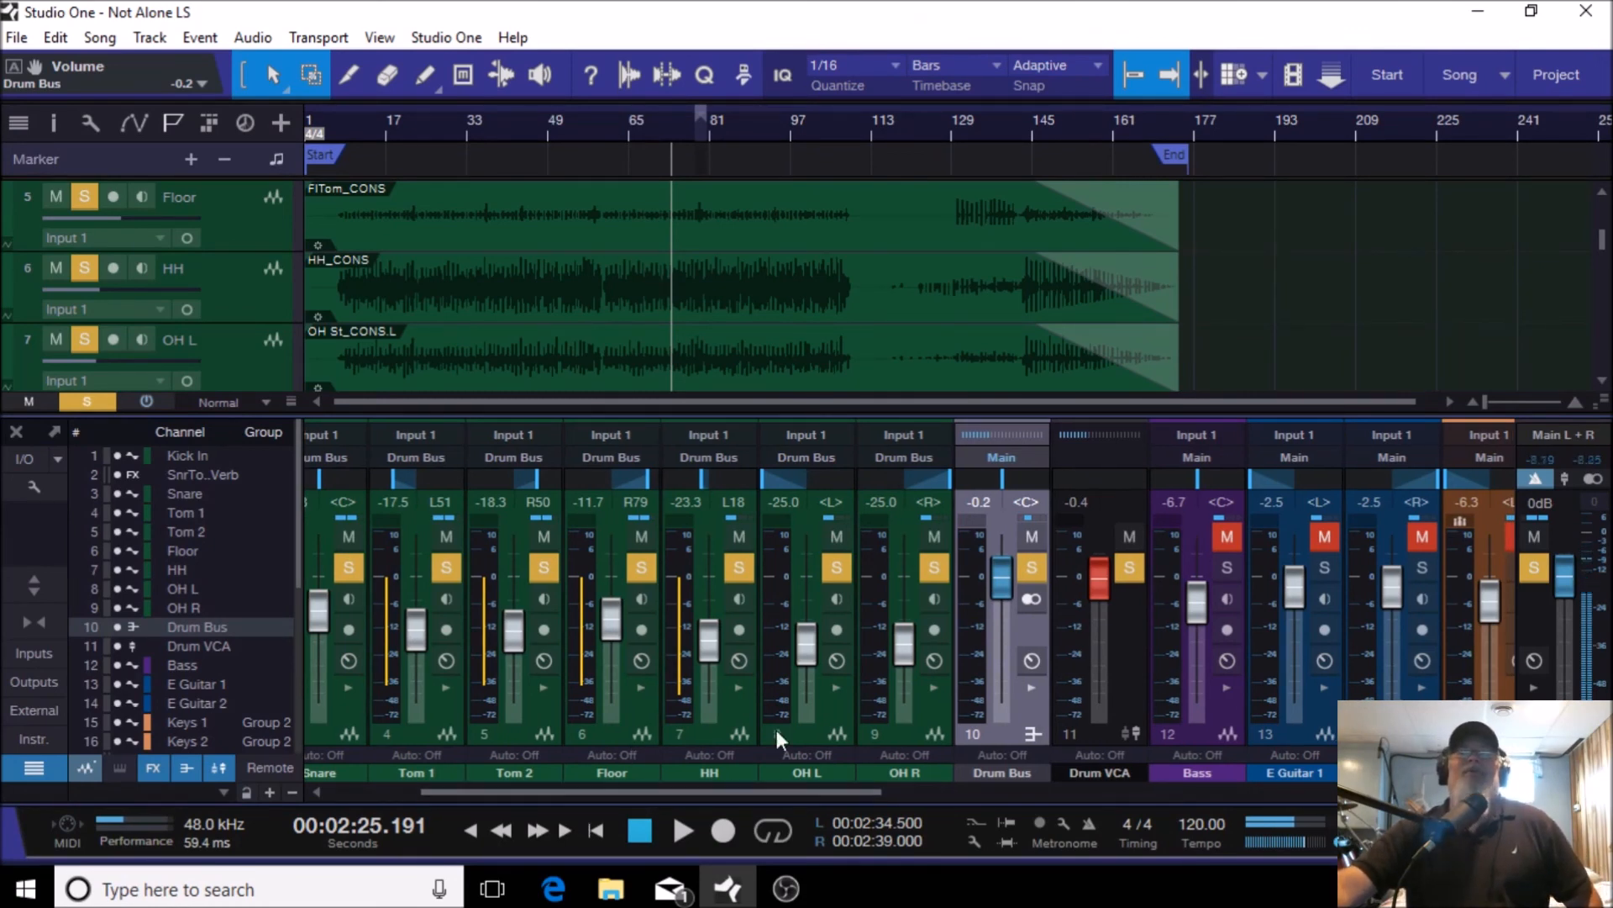
click(807, 737)
click(901, 731)
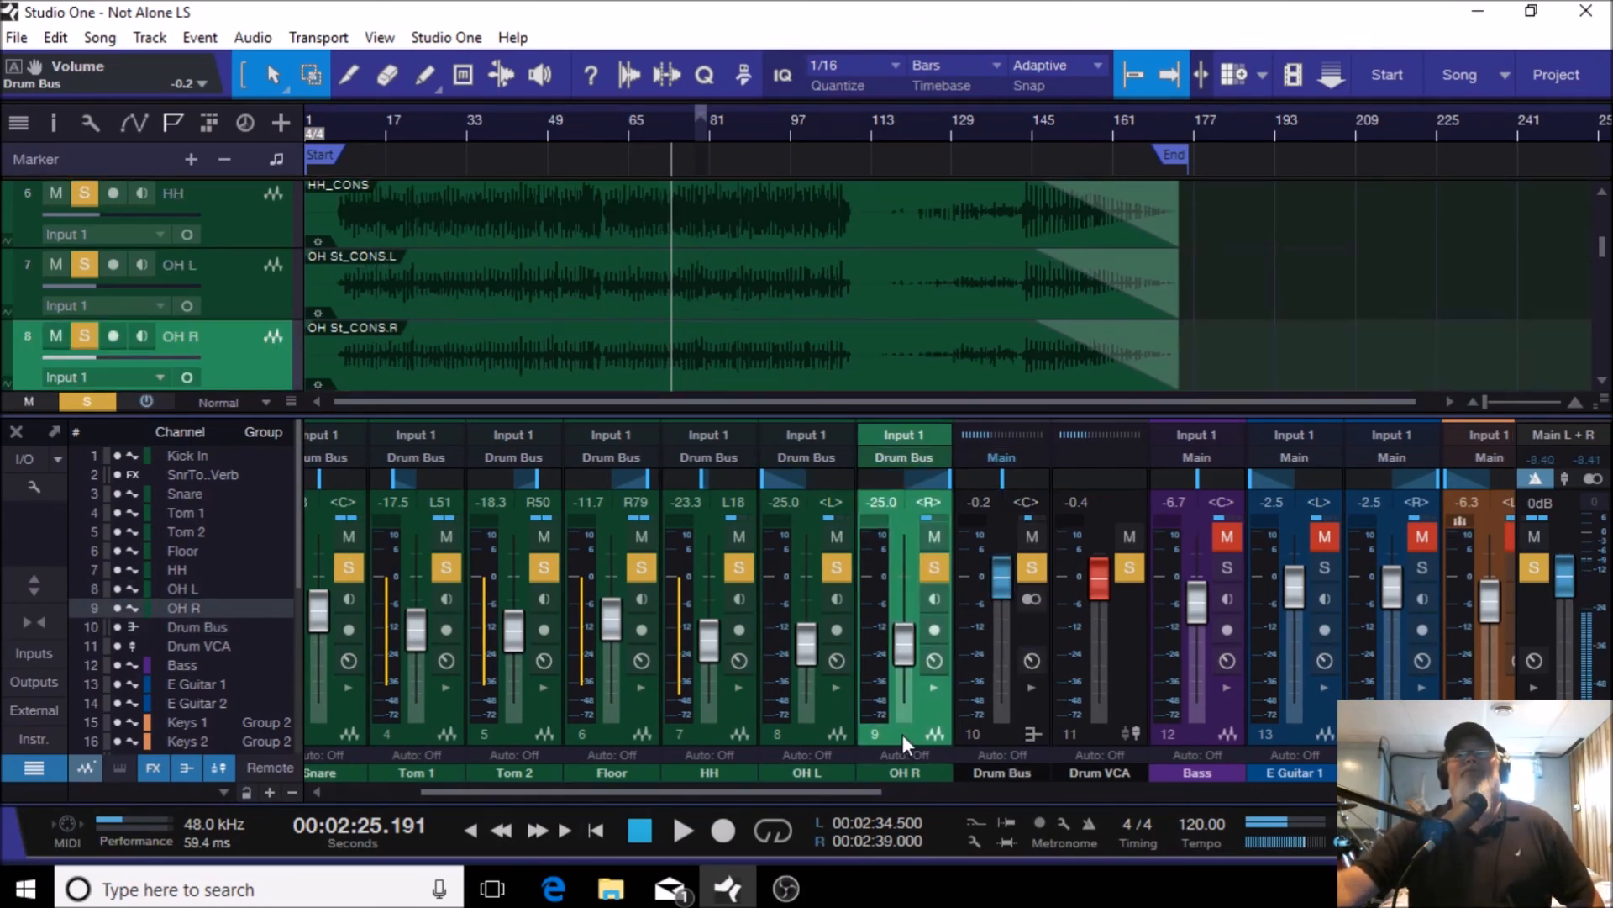
click(1083, 730)
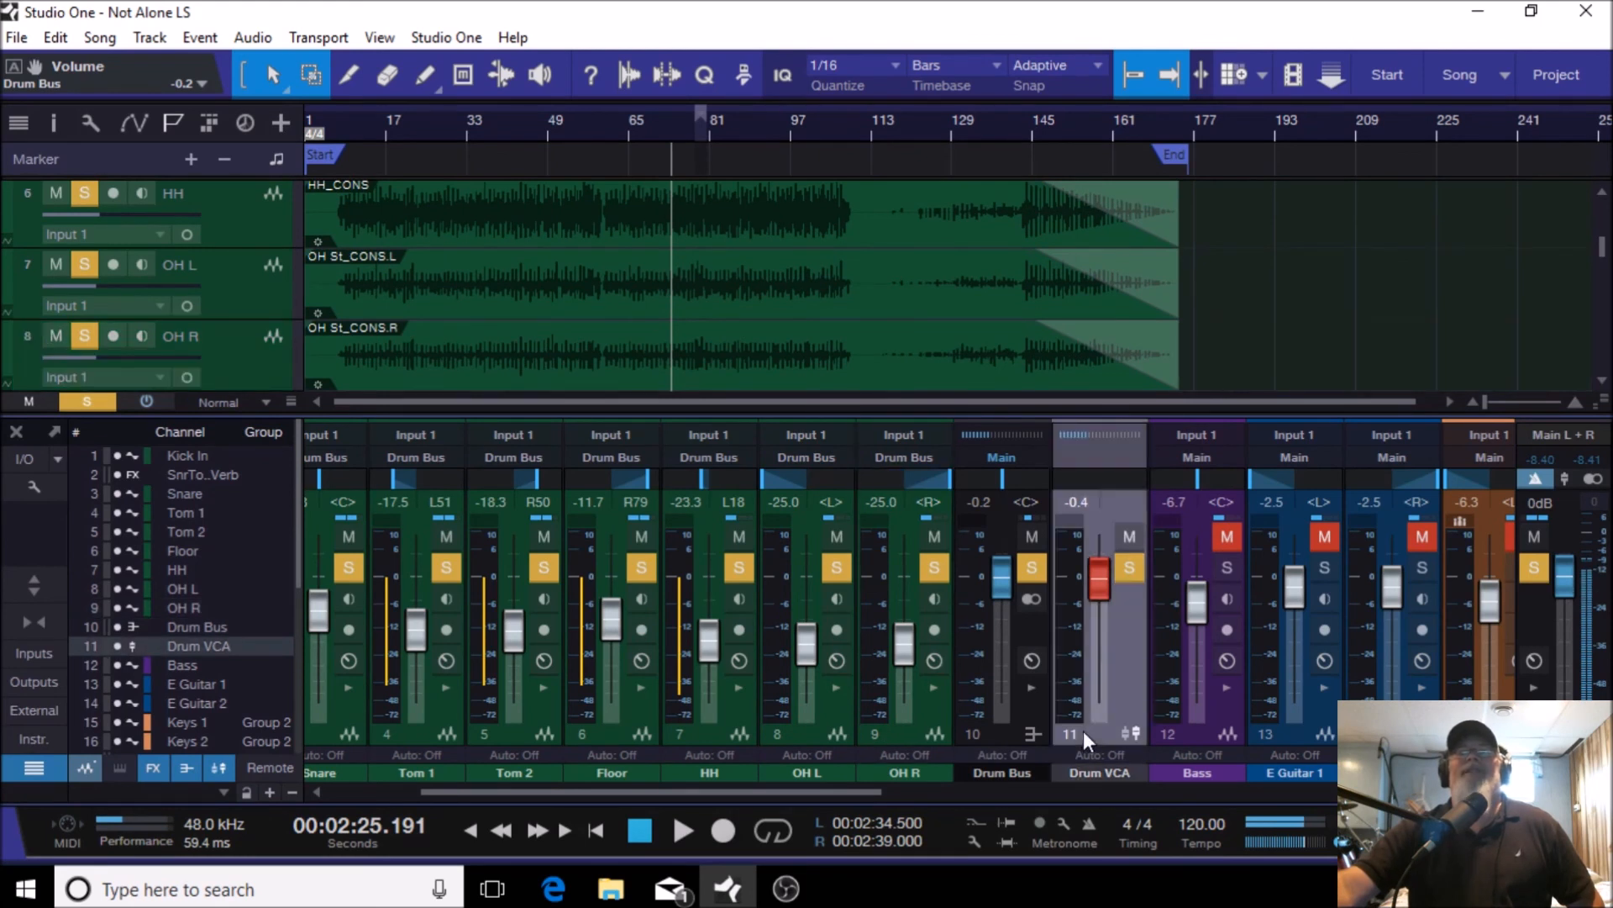
click(1001, 731)
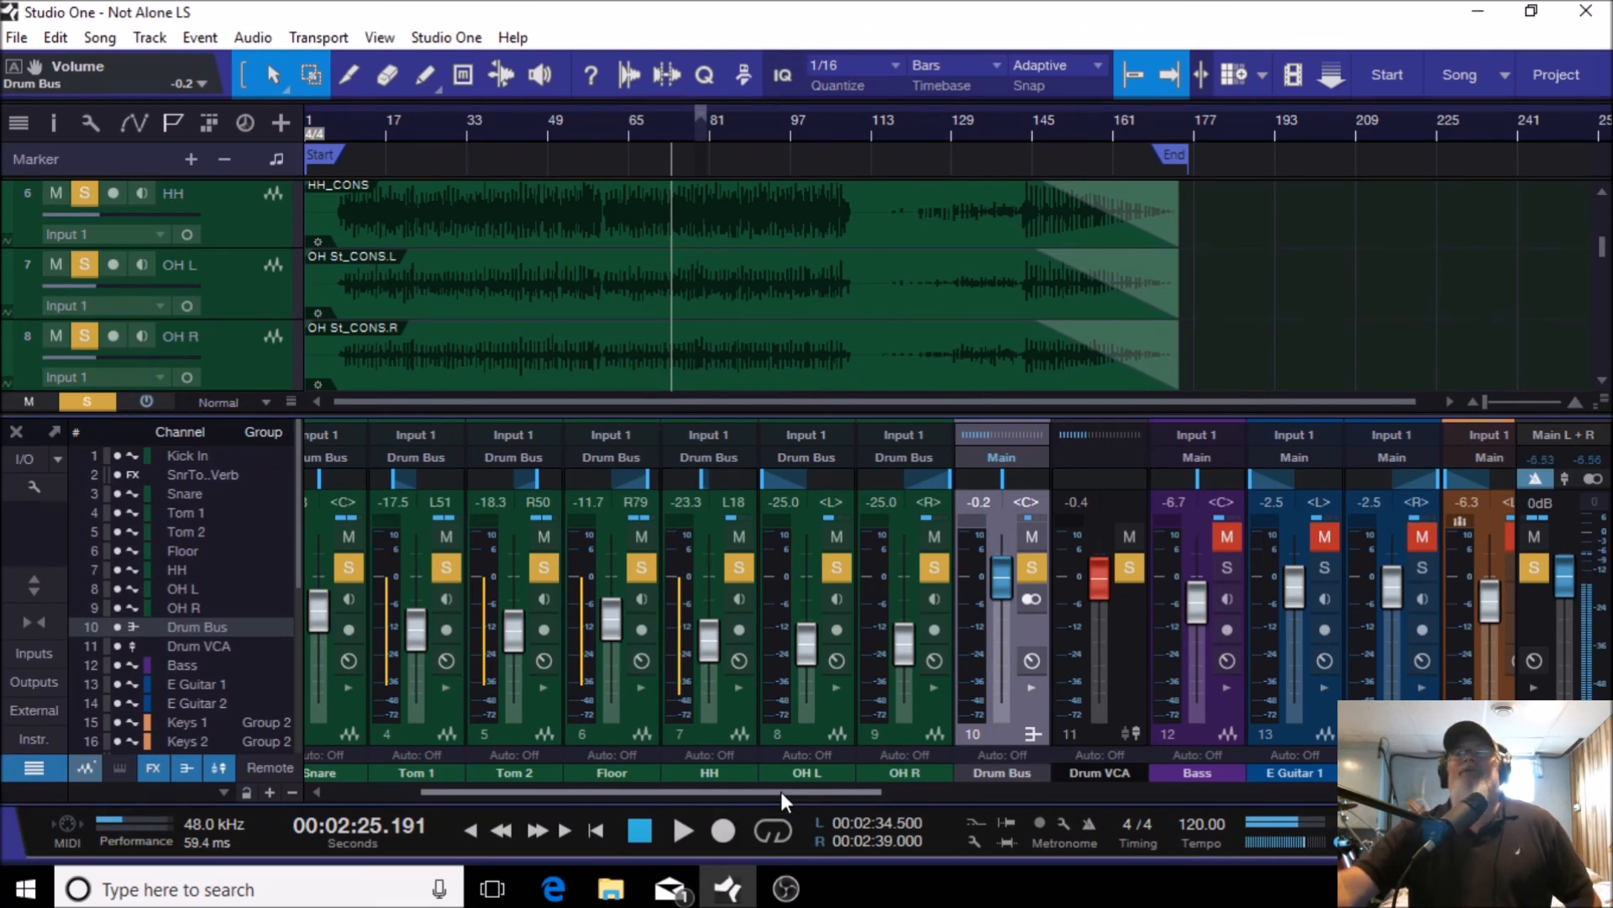
drag(781, 790, 551, 773)
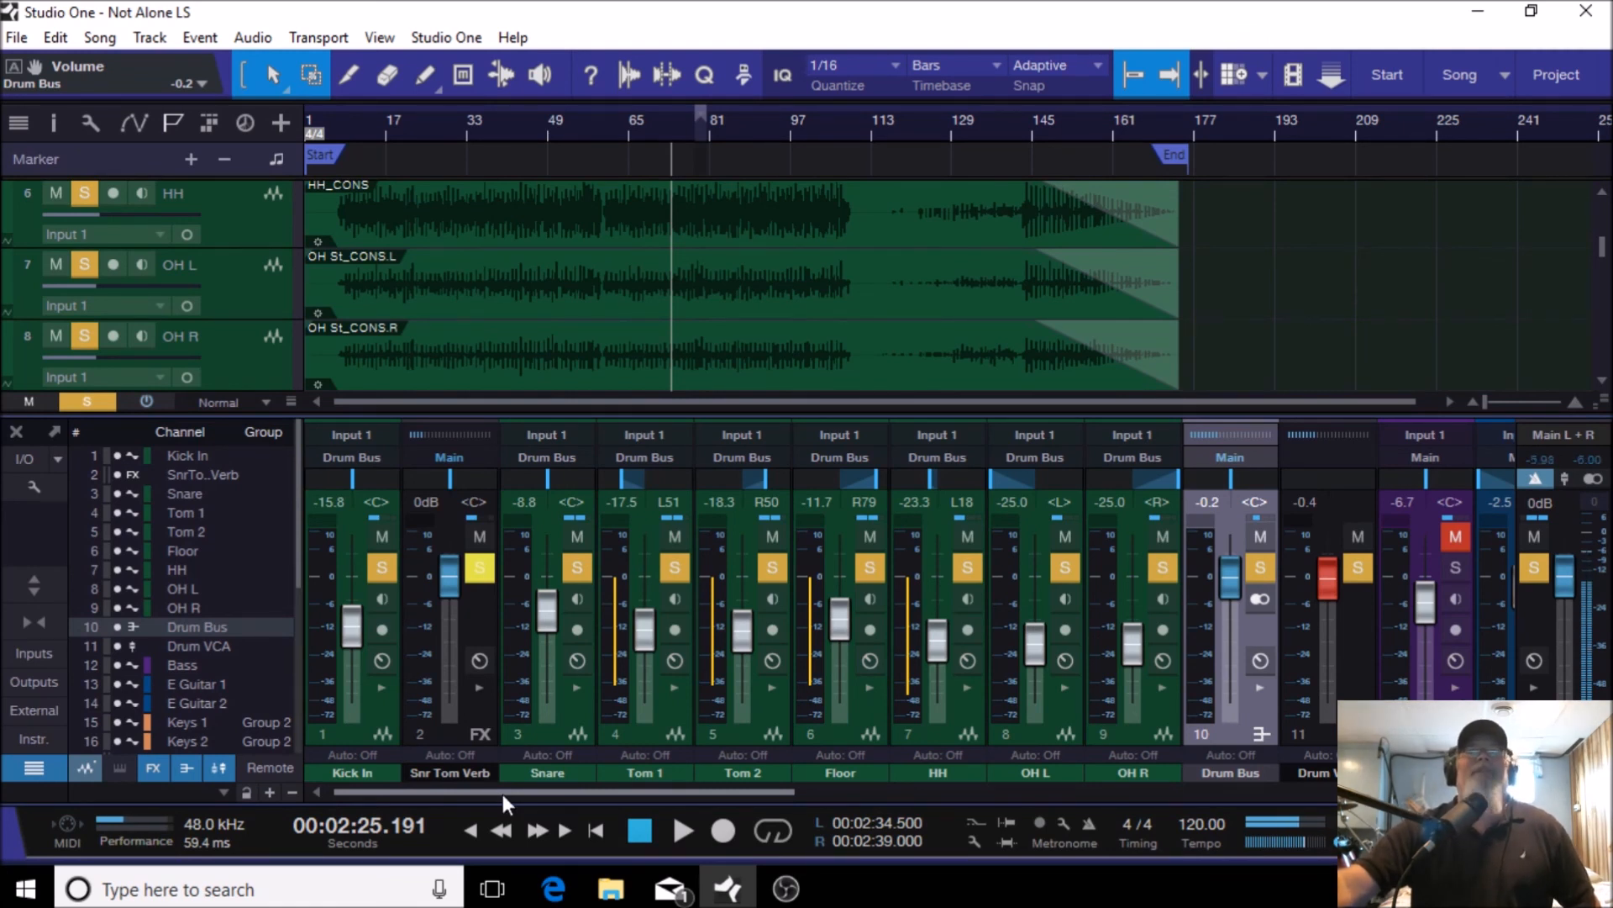
Step: Move the playback position to 00:01:02.000 and take the Drum Bus out of solo
click(463, 117)
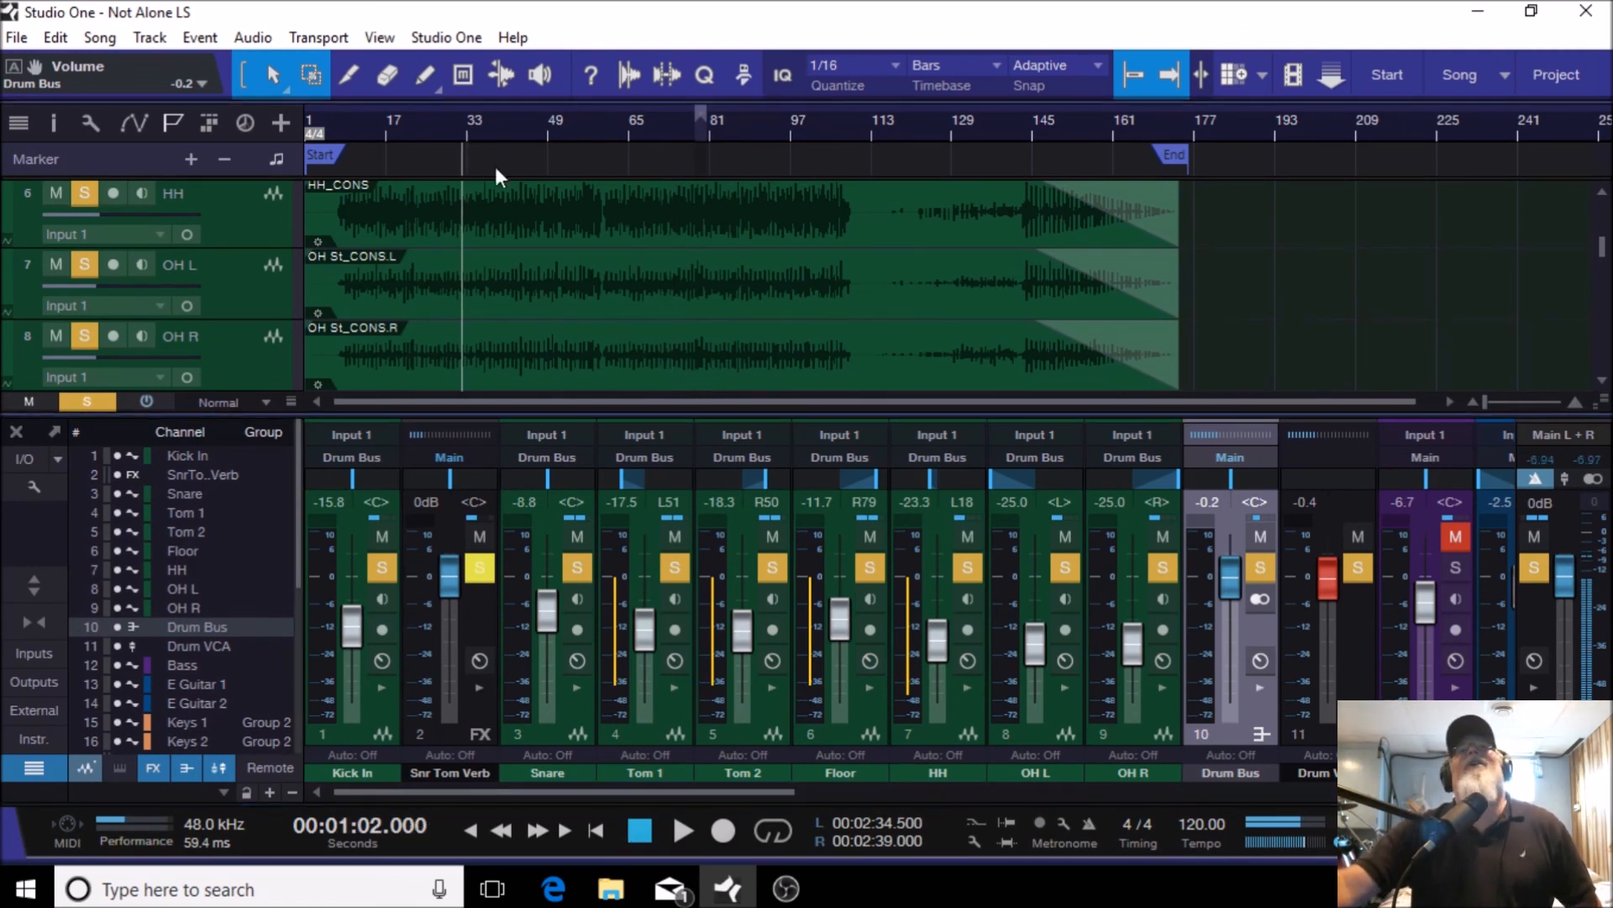
click(1256, 568)
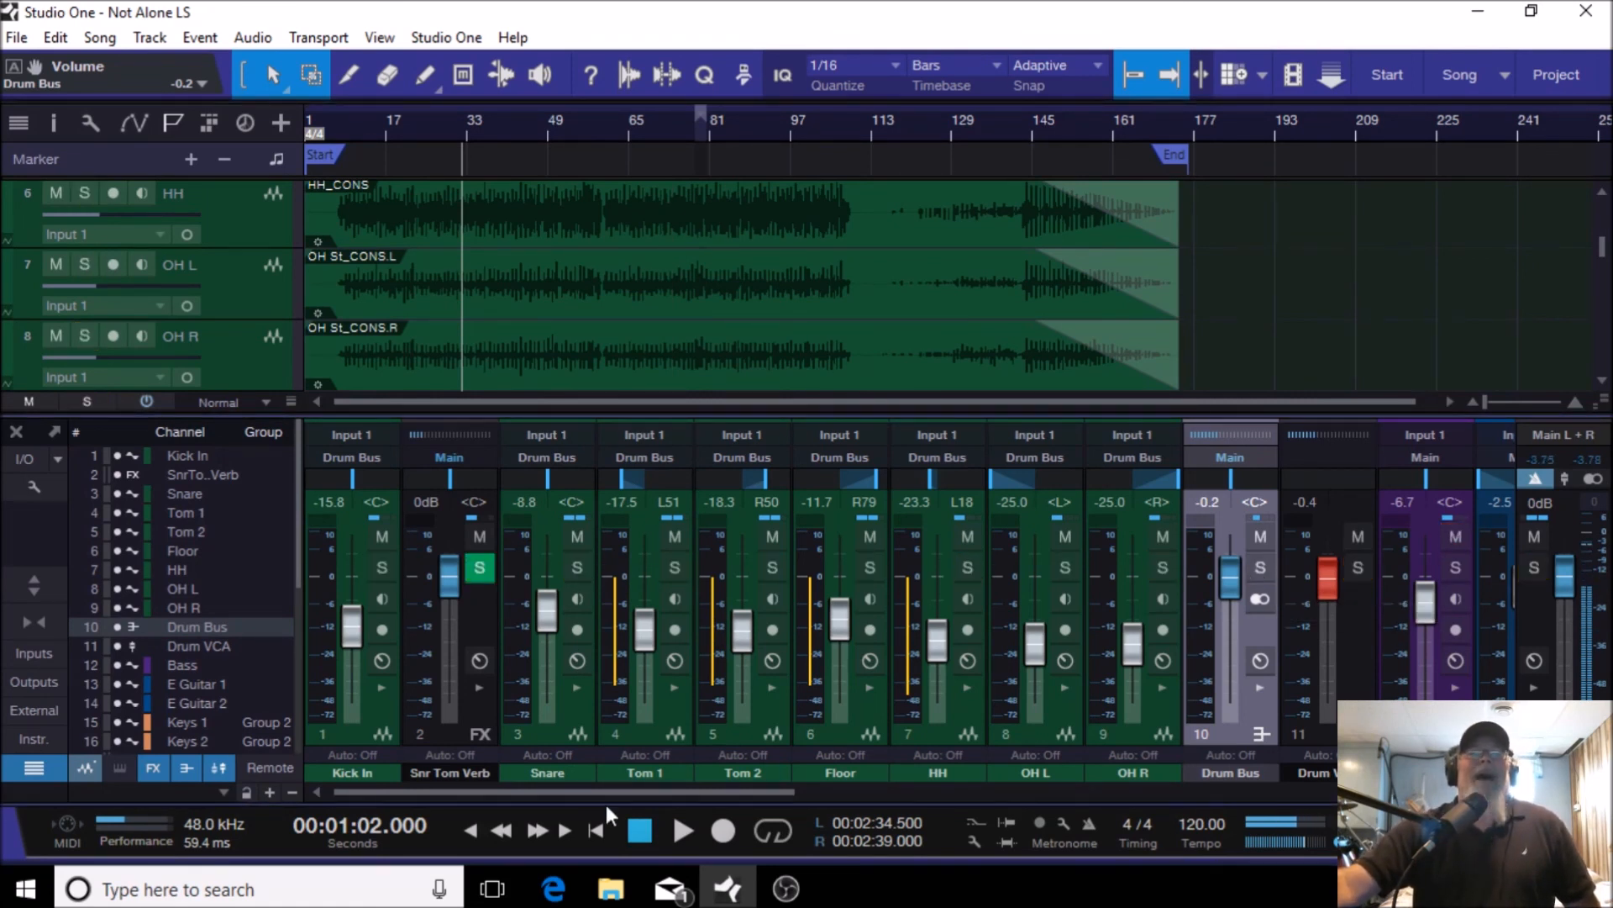